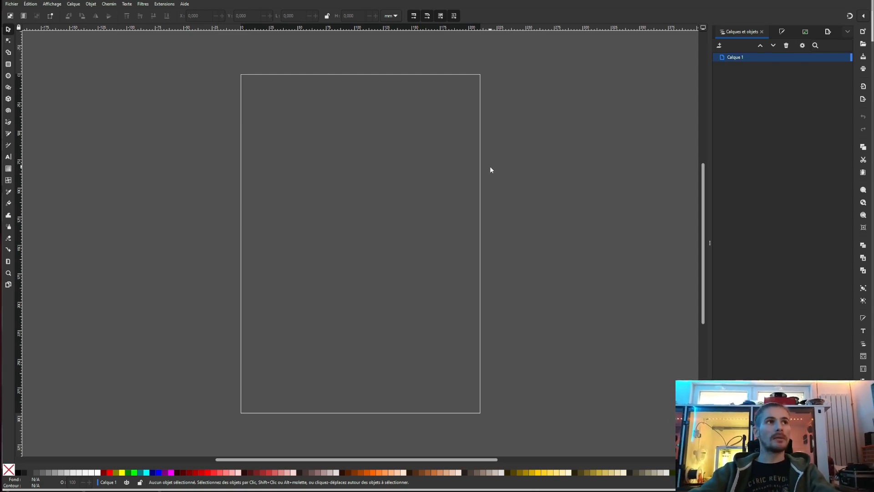
# Set the document's page size to 1000 mm wide by 200 mm high in the document properties
pyautogui.click(6, 4)
pyautogui.click(34, 151)
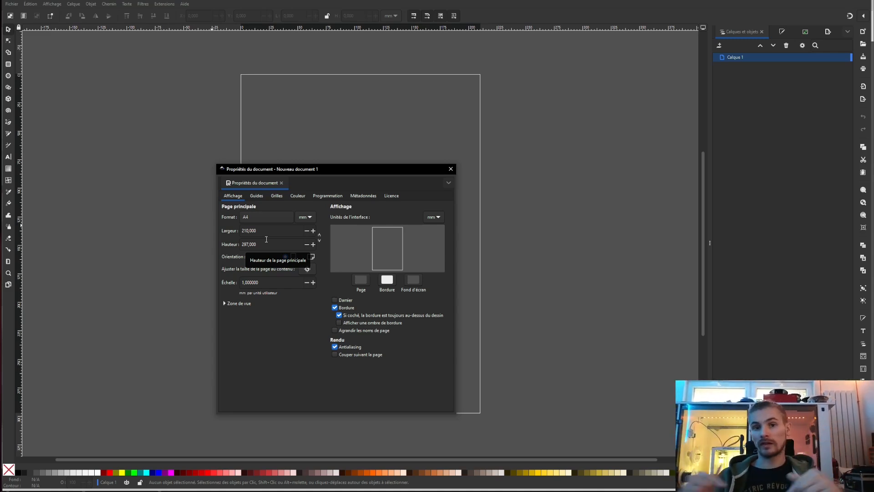
pyautogui.moveTo(261, 231); pyautogui.dragTo(195, 214)
pyautogui.write('1000')
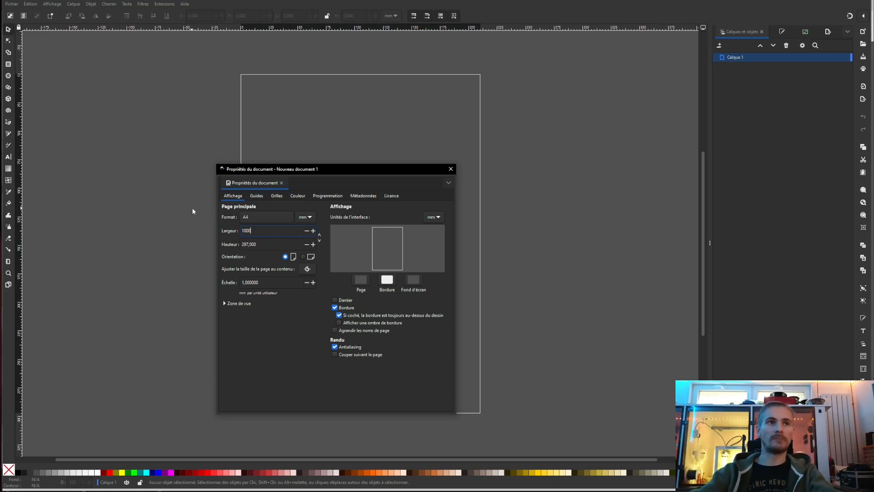
pyautogui.press('Tab')
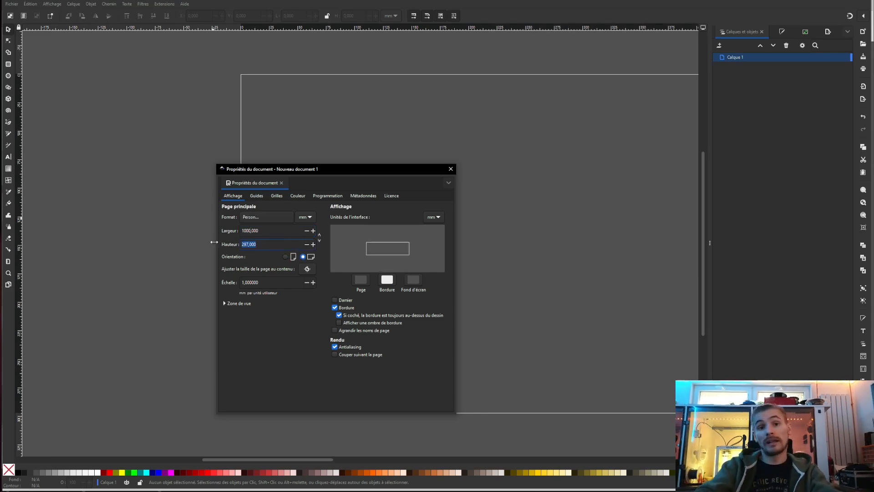
pyautogui.write('200')
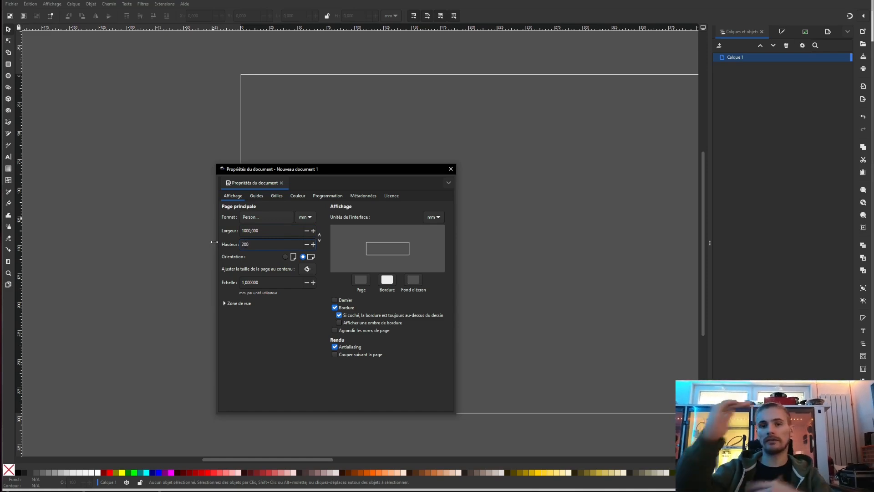
pyautogui.press('Return')
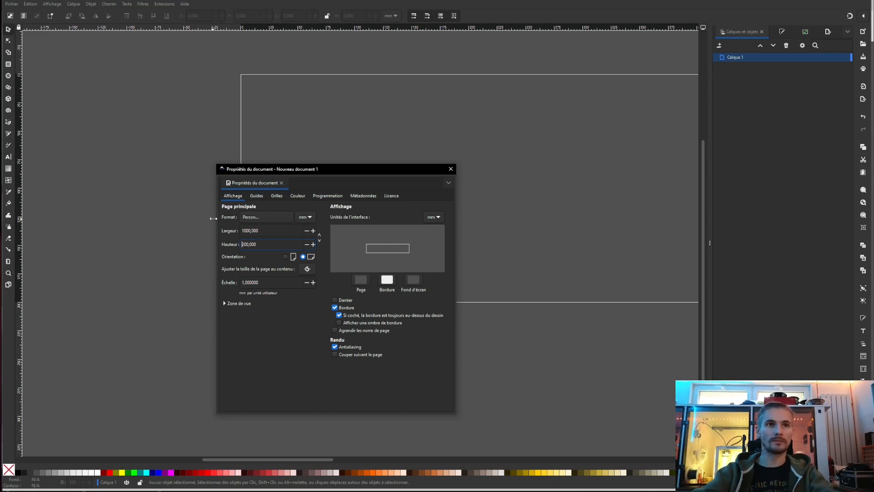
pyautogui.click(446, 171)
# Add the text MIDGARDIEN in the MIDGARD_TECH font at 600 pt, starting near the page's upper-left corner
pyautogui.moveTo(430, 204); pyautogui.dragTo(264, 236, button='middle')
pyautogui.scroll(8, 268, 236)
pyautogui.keyDown('ctrl'); pyautogui.scroll(-3, 275, 233); pyautogui.keyUp('ctrl')
pyautogui.moveTo(415, 267); pyautogui.dragTo(367, 252, button='middle')
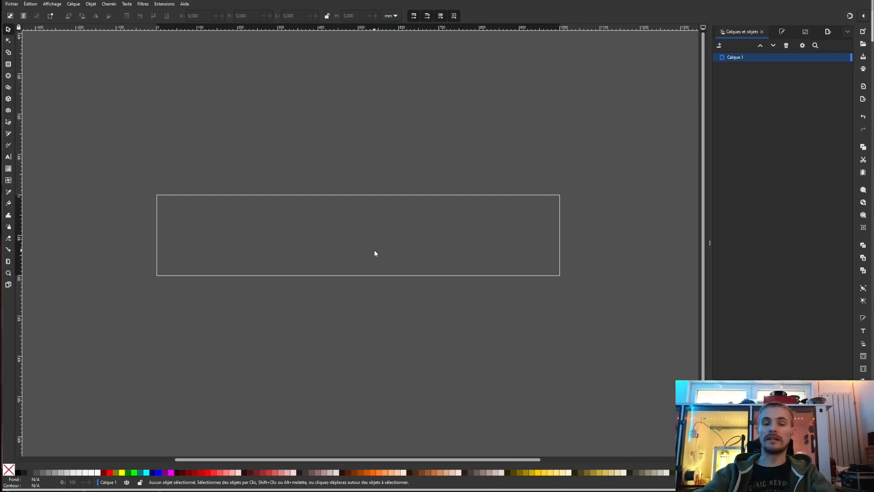
pyautogui.keyDown('ctrl'); pyautogui.scroll(2, 376, 252); pyautogui.keyUp('ctrl')
pyautogui.keyDown('ctrl'); pyautogui.scroll(-1, 376, 250); pyautogui.keyUp('ctrl')
pyautogui.moveTo(333, 238); pyautogui.dragTo(354, 248, button='middle')
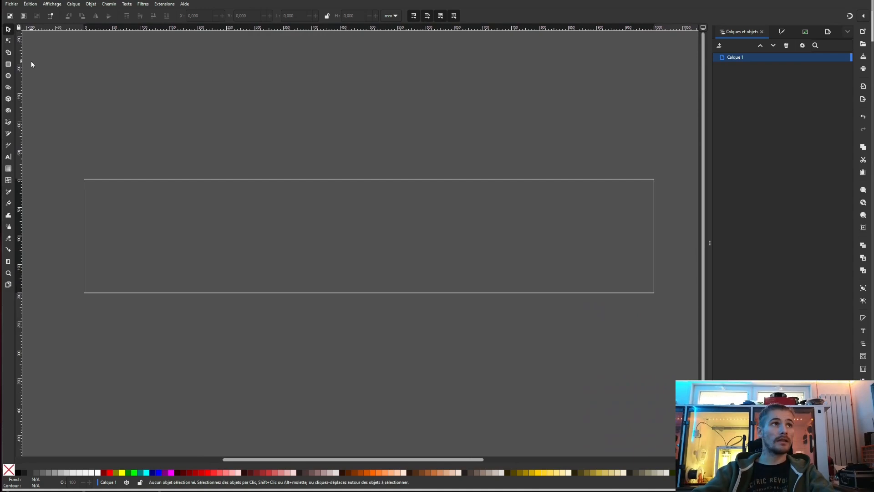
pyautogui.click(8, 157)
pyautogui.click(96, 197)
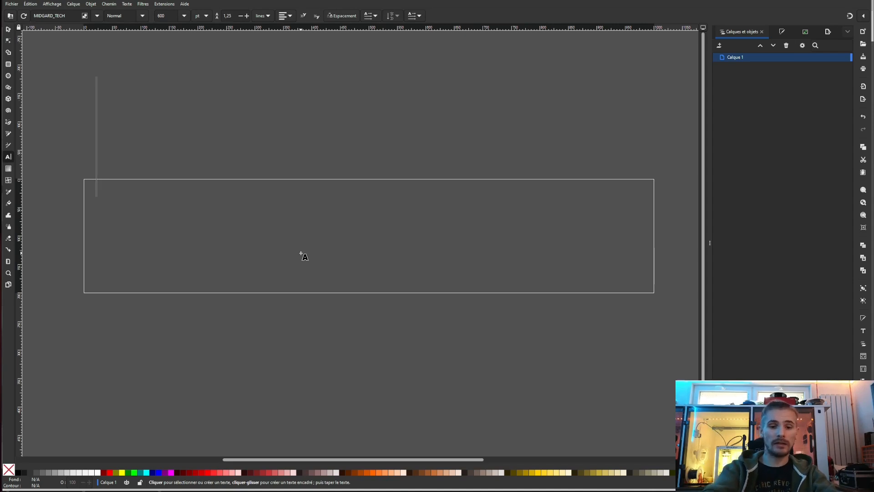
pyautogui.write('MIDGARDIEN')
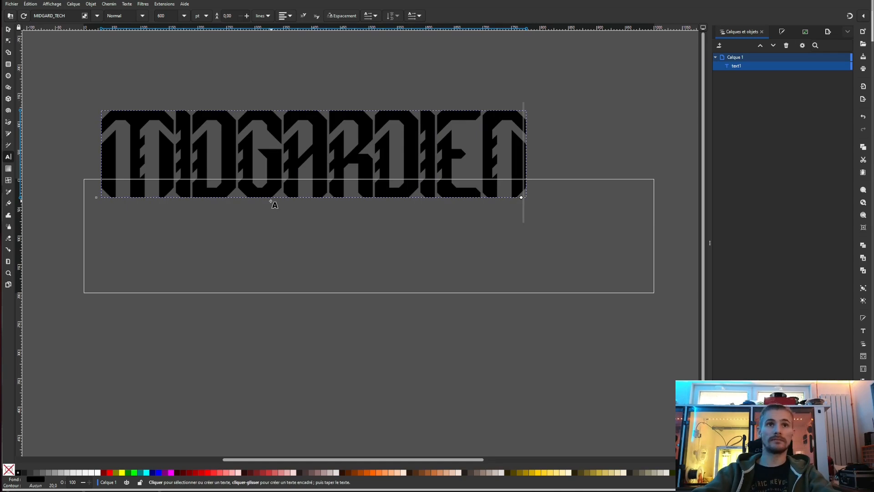
pyautogui.press('Escape')
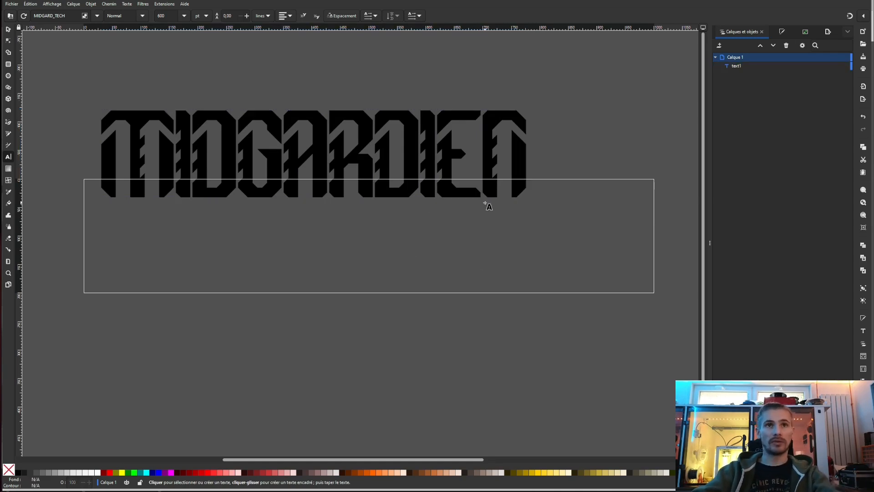
# Move the MIDGARDIEN text down inside the page and set its font size to 650 pt
pyautogui.click(8, 29)
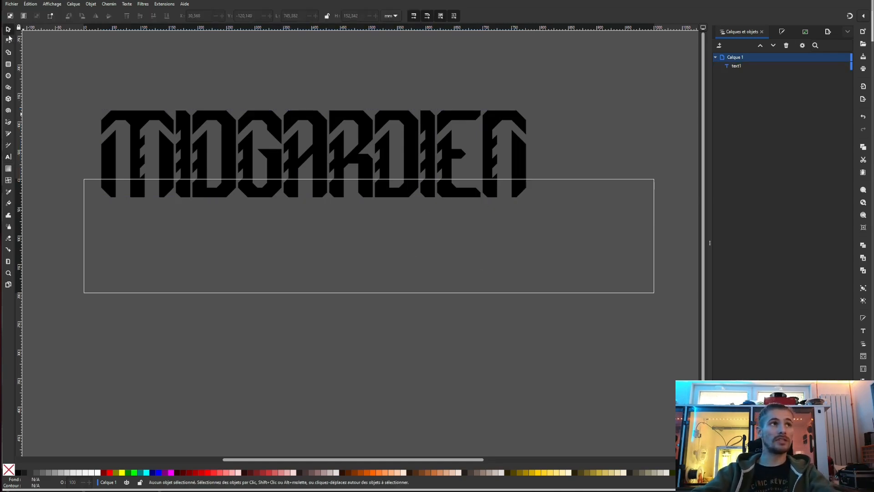
pyautogui.moveTo(182, 119); pyautogui.dragTo(181, 205)
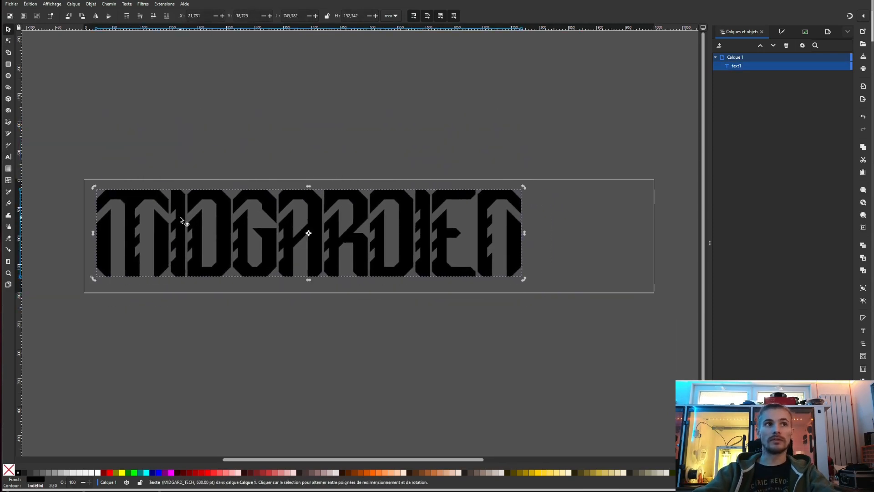
pyautogui.doubleClick(180, 217)
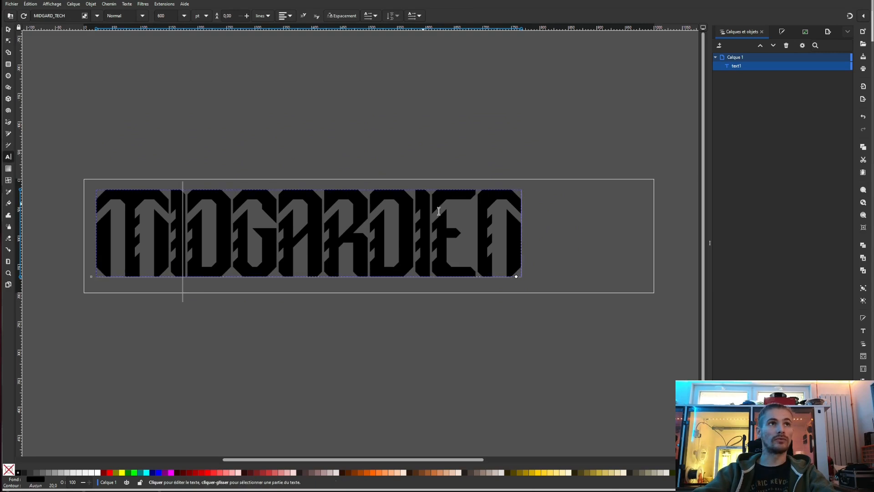
pyautogui.hotkey('ctrl', 'a')
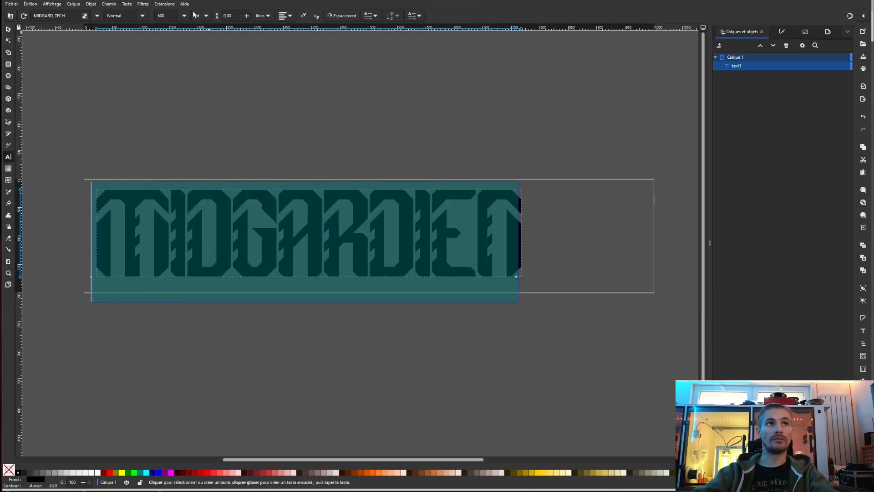
pyautogui.click(163, 16)
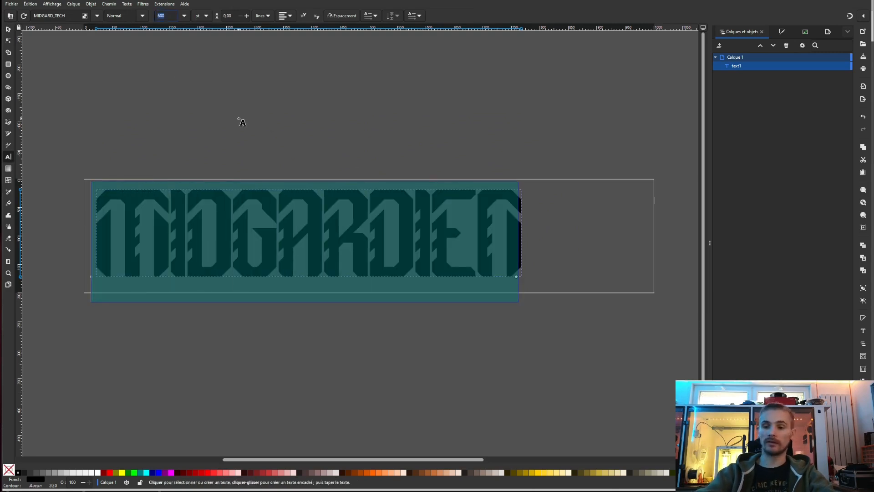
pyautogui.write('650')
pyautogui.press('Return')
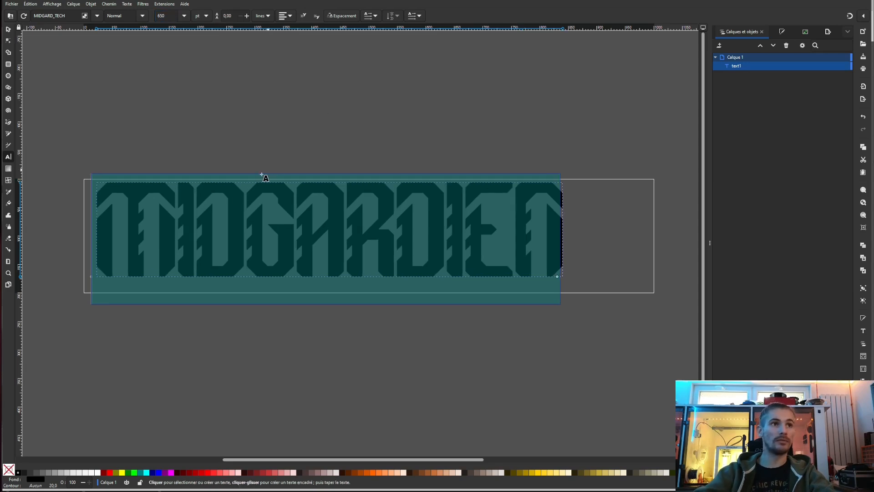
pyautogui.press('Escape')
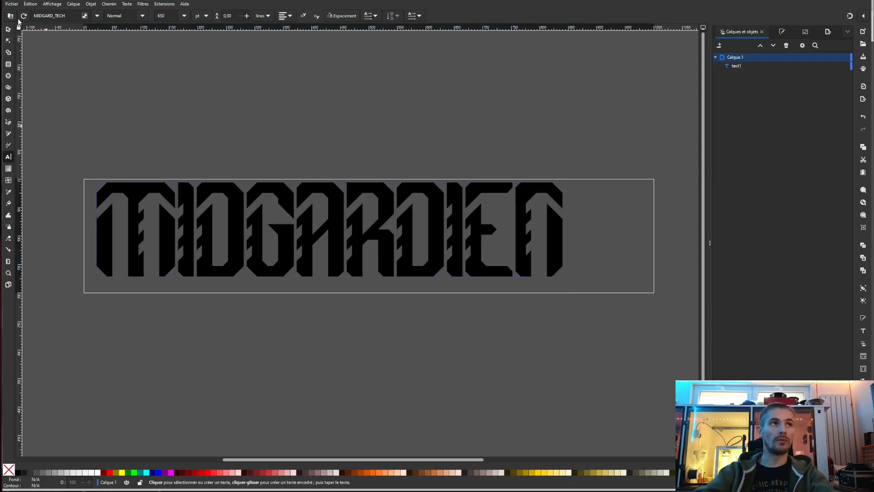
# Reposition the enlarged text inside the page at about X 12.3 mm, Y 18 mm
pyautogui.click(8, 29)
pyautogui.moveTo(189, 204); pyautogui.dragTo(182, 207)
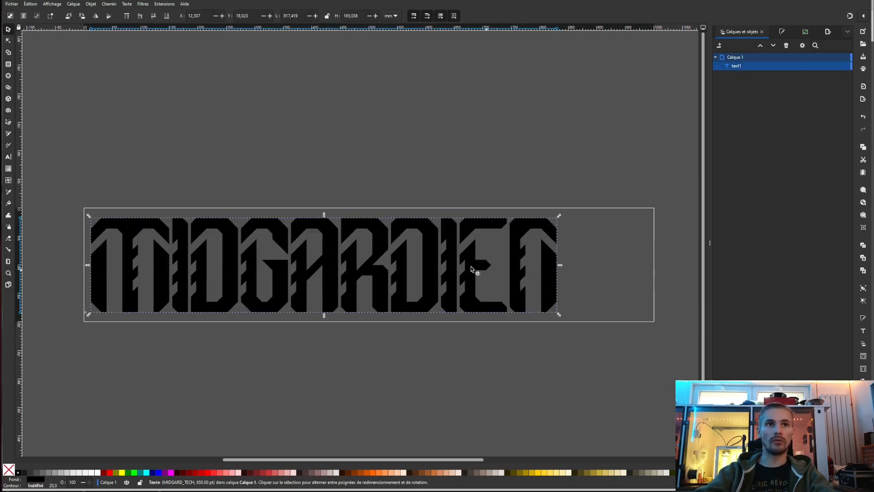
pyautogui.keyDown('ctrl'); pyautogui.scroll(2, 290, 165); pyautogui.keyUp('ctrl')
pyautogui.keyDown('ctrl'); pyautogui.scroll(-2, 289, 224); pyautogui.keyUp('ctrl')
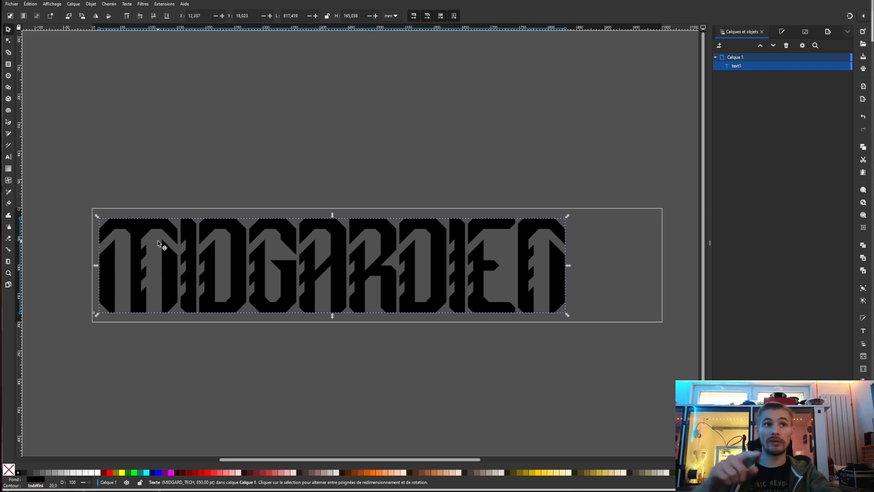
# Convert the MIDGARDIEN text object to a path and display its nodes for editing
pyautogui.click(9, 42)
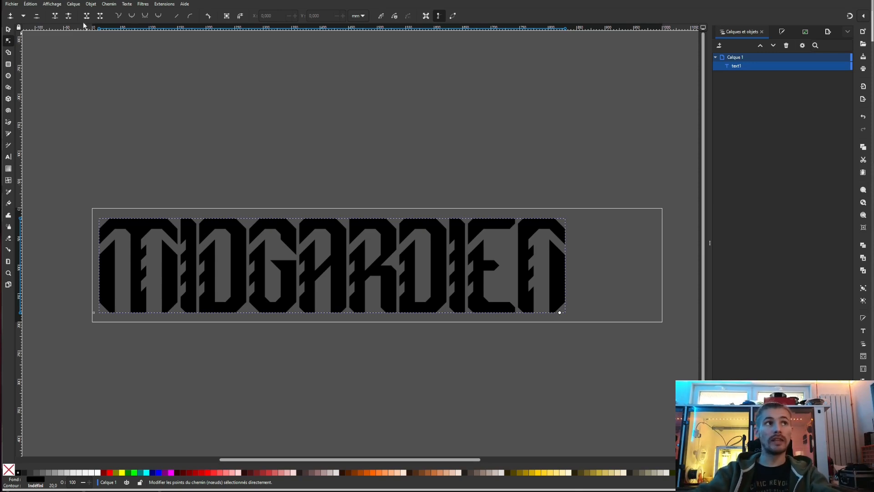
pyautogui.click(7, 30)
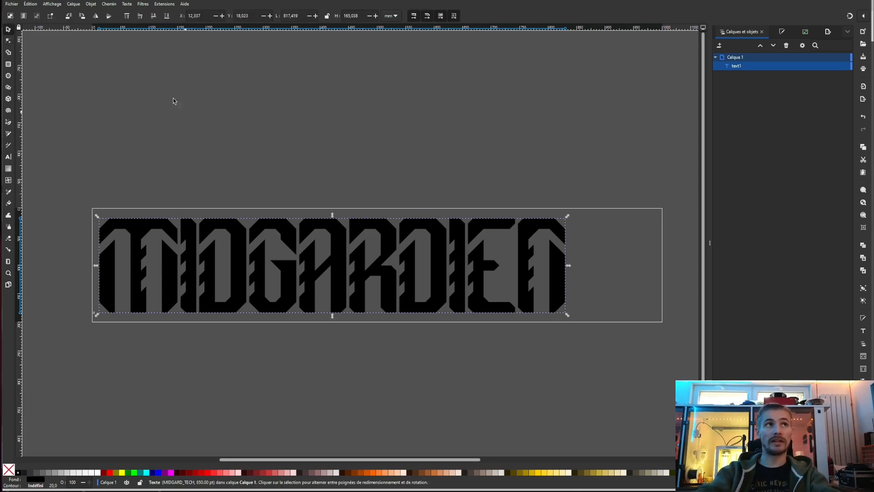
pyautogui.click(111, 7)
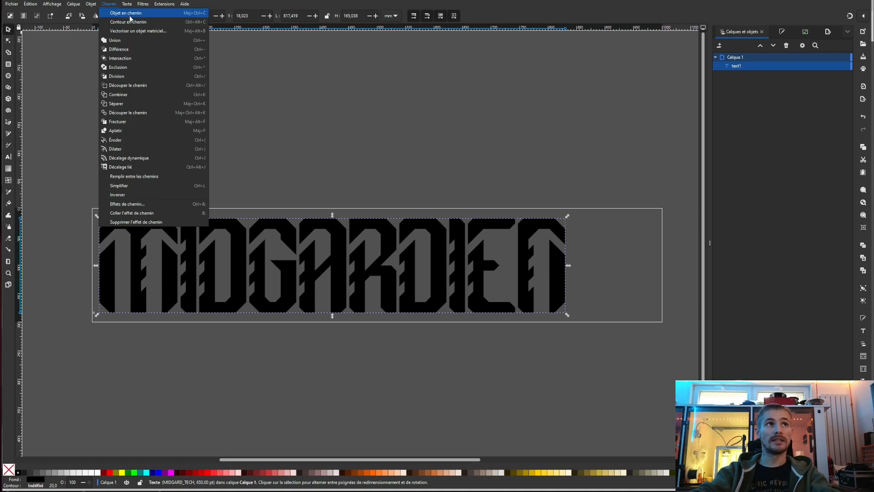
pyautogui.click(122, 21)
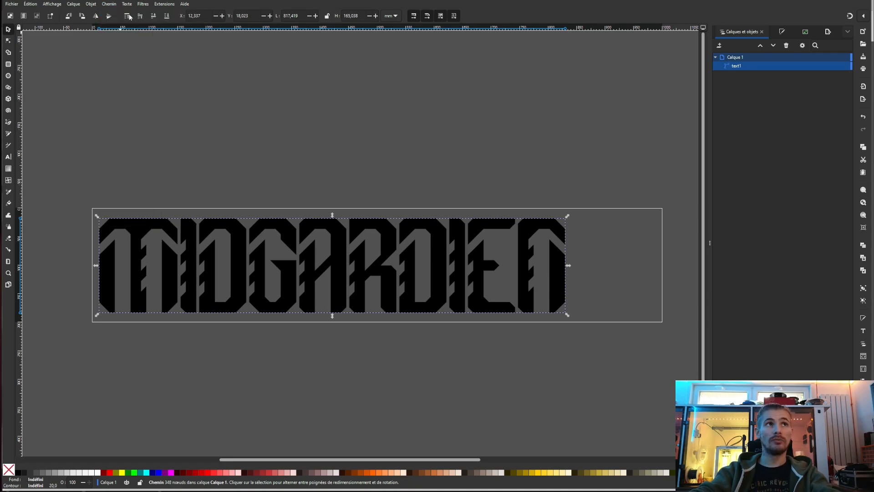
pyautogui.click(8, 41)
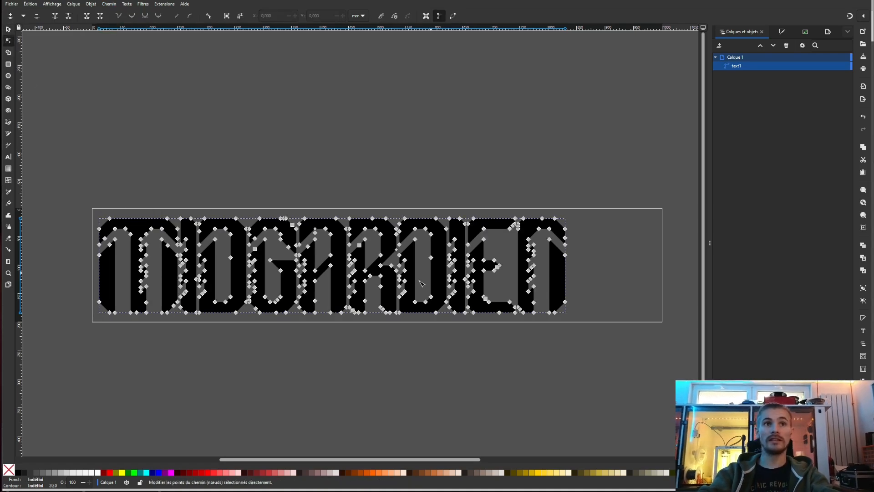
# Try the Simplify operation on the lettering path, inspect its curves up close, and undo the simplification
pyautogui.keyDown('ctrl'); pyautogui.scroll(7, 366, 287); pyautogui.keyUp('ctrl')
pyautogui.keyDown('ctrl'); pyautogui.scroll(-5, 367, 287); pyautogui.keyUp('ctrl')
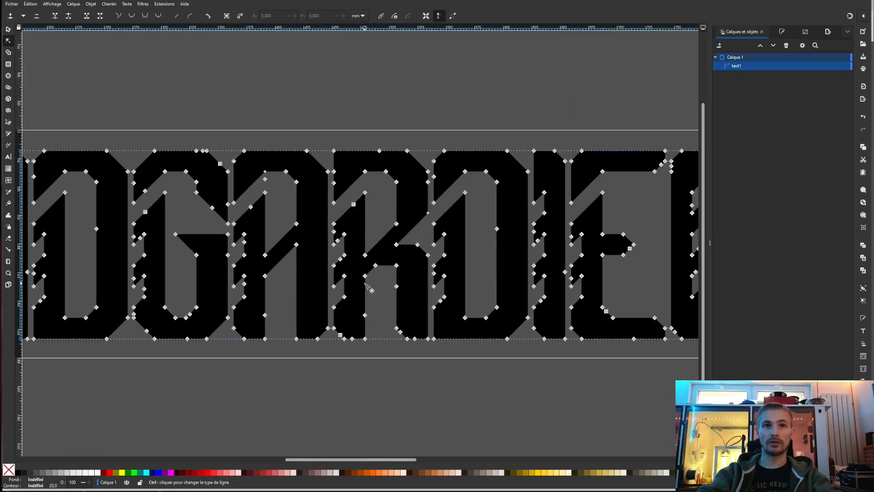
pyautogui.scroll(-2, 367, 285)
pyautogui.keyDown('ctrl'); pyautogui.scroll(-2, 367, 284); pyautogui.keyUp('ctrl')
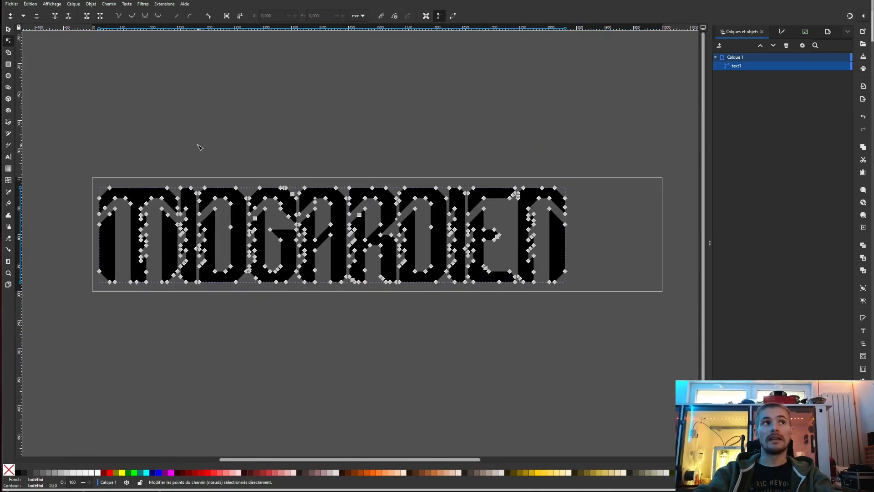
pyautogui.click(110, 5)
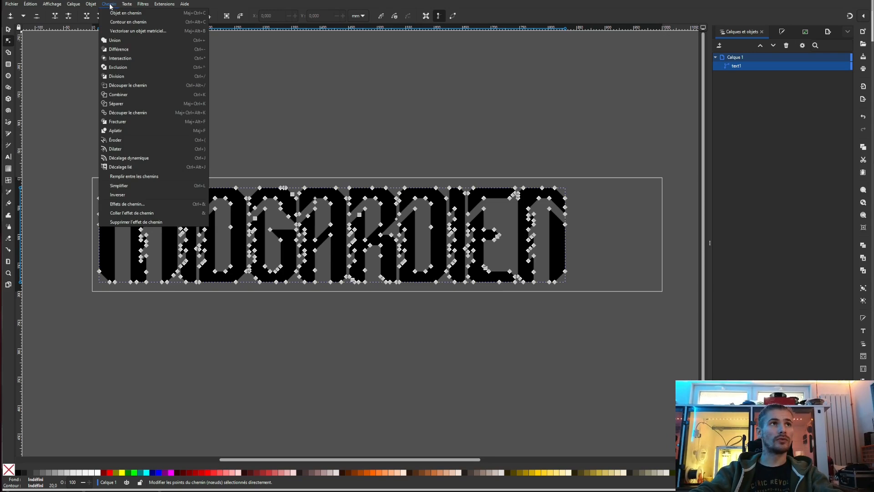
pyautogui.click(130, 186)
pyautogui.click(250, 243)
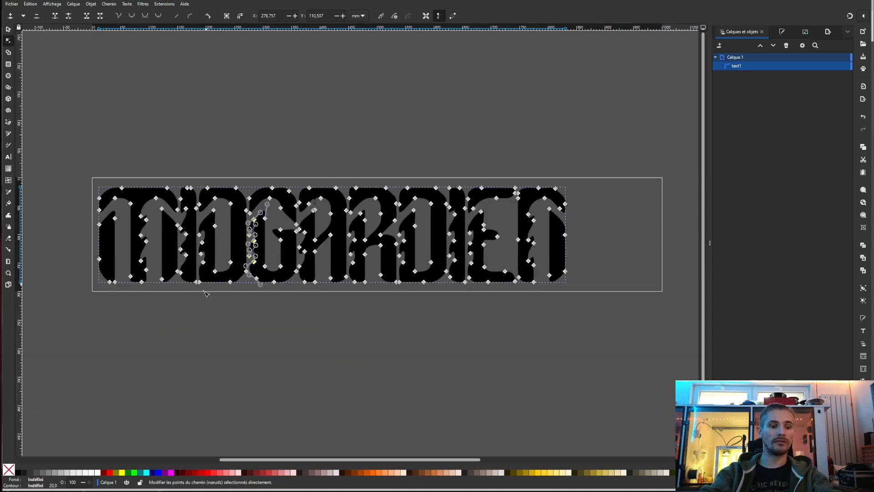
pyautogui.keyDown('ctrl'); pyautogui.scroll(4, 209, 280); pyautogui.keyUp('ctrl')
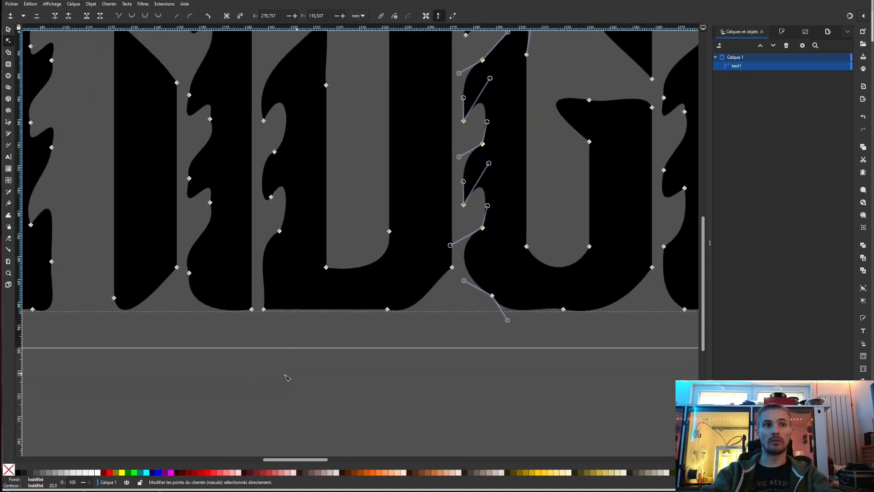
pyautogui.hotkey('ctrl', 'z')
pyautogui.keyDown('ctrl'); pyautogui.scroll(-6, 280, 354); pyautogui.keyUp('ctrl')
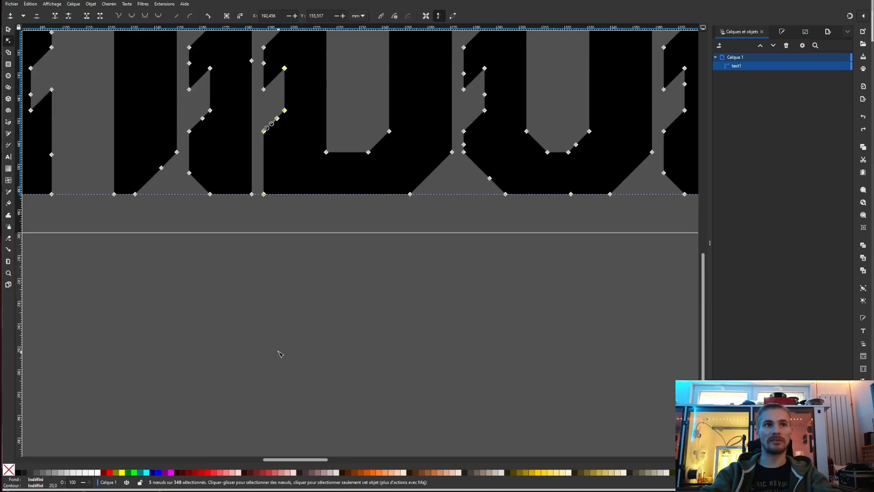
# Examine the path nodes along the outlines of the first letters, ending on the upper part of the M
pyautogui.keyDown('ctrl'); pyautogui.scroll(5, 217, 351); pyautogui.keyUp('ctrl')
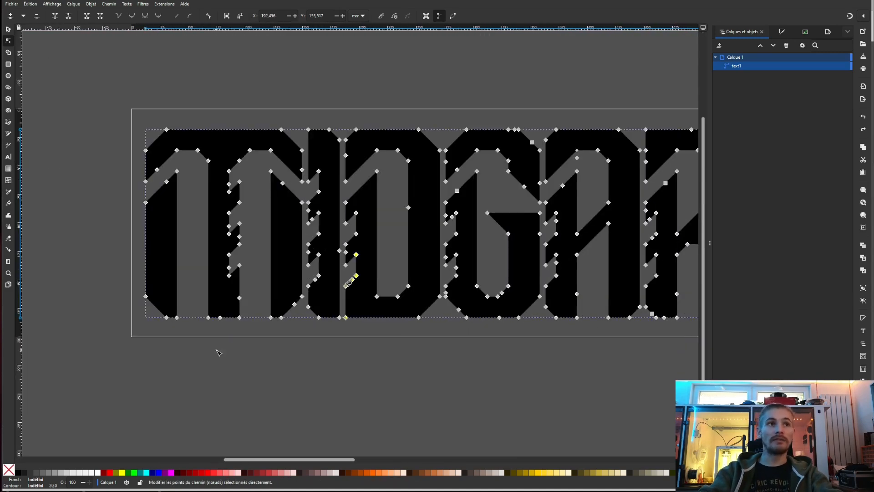
pyautogui.keyDown('ctrl'); pyautogui.scroll(-1, 194, 291); pyautogui.keyUp('ctrl')
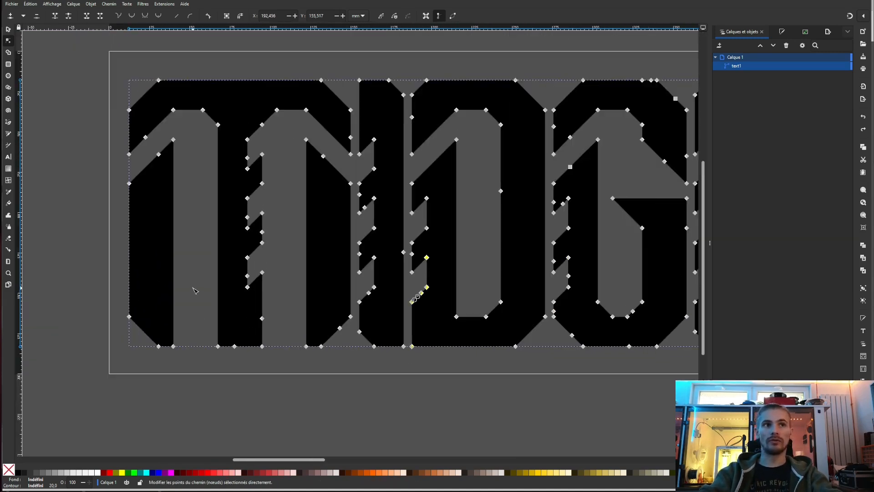
pyautogui.scroll(2, 195, 290)
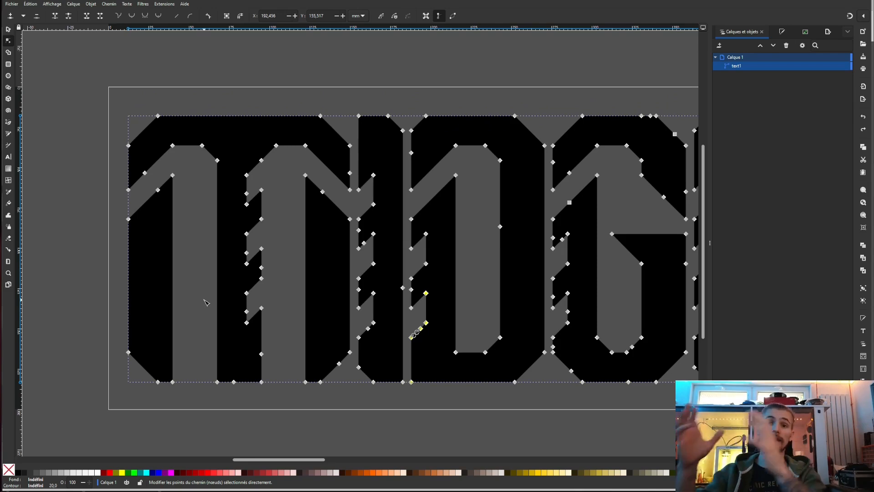
pyautogui.keyDown('ctrl'); pyautogui.scroll(3, 207, 229); pyautogui.keyUp('ctrl')
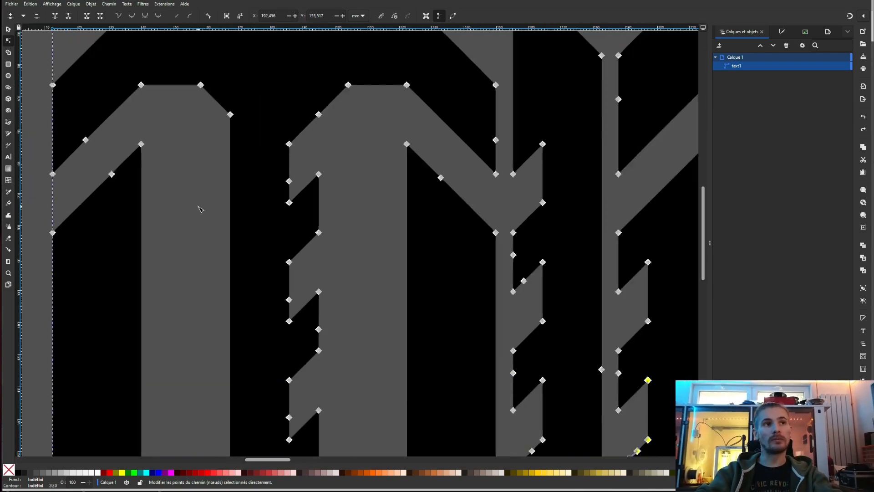
pyautogui.keyDown('ctrl'); pyautogui.scroll(-1, 193, 185); pyautogui.keyUp('ctrl')
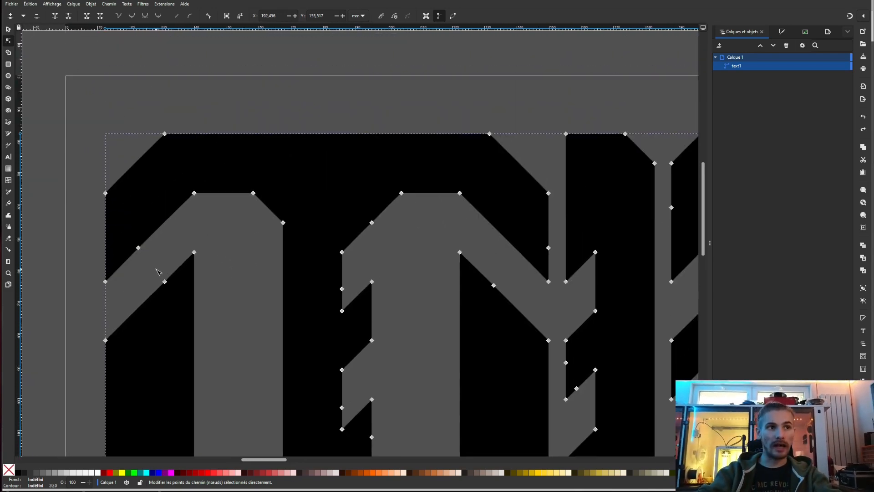
# Delete the surplus nodes midway along the two parallel diagonal edges at the upper left of the M
pyautogui.click(165, 282)
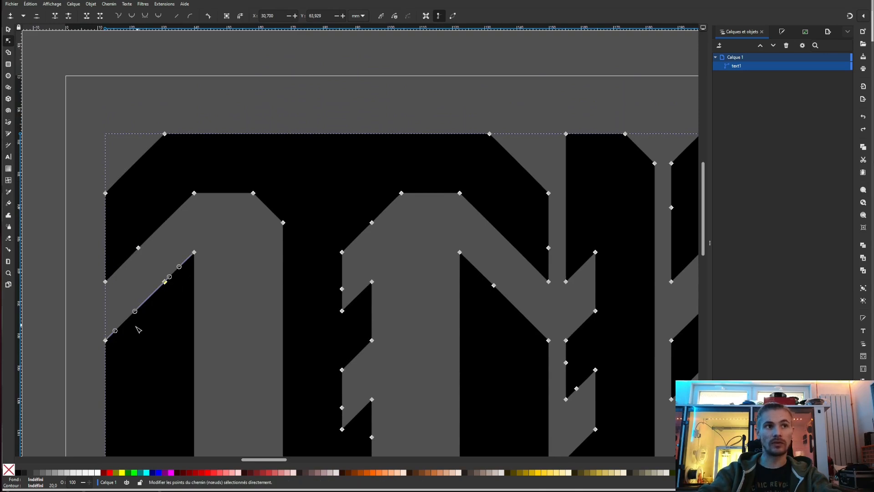
pyautogui.click(242, 246)
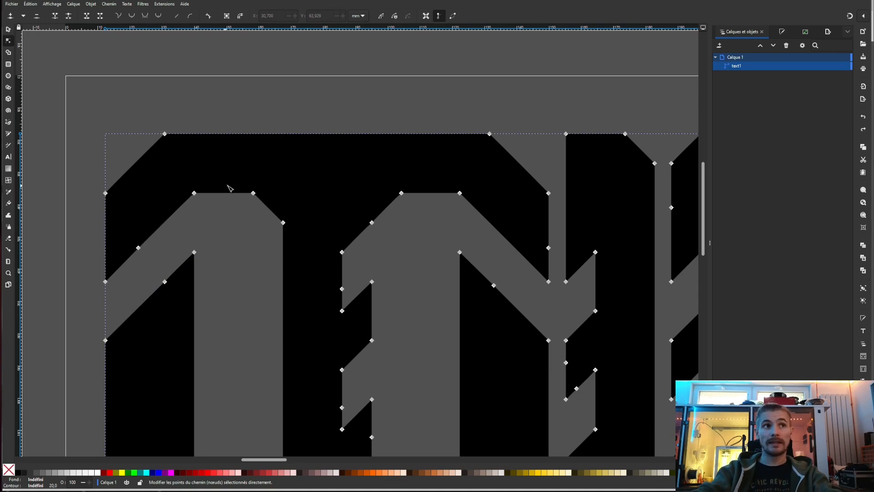
pyautogui.click(138, 247)
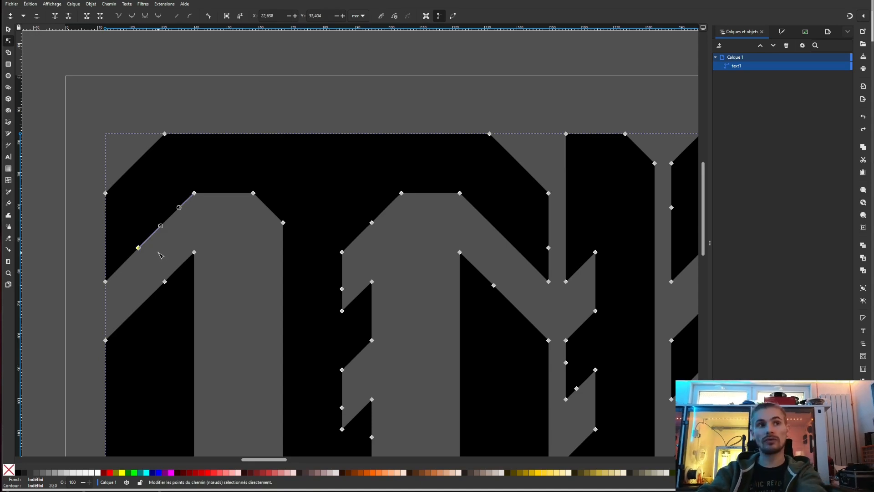
pyautogui.press('Delete')
pyautogui.click(165, 281)
pyautogui.press('Delete')
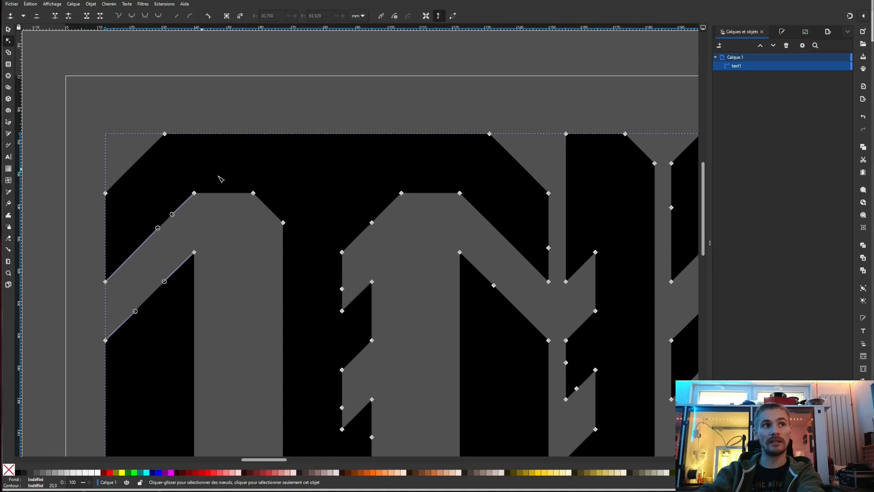
# Delete the surplus nodes on the bottom edge and lower right edge of the M's middle stem
pyautogui.scroll(-12, 242, 263)
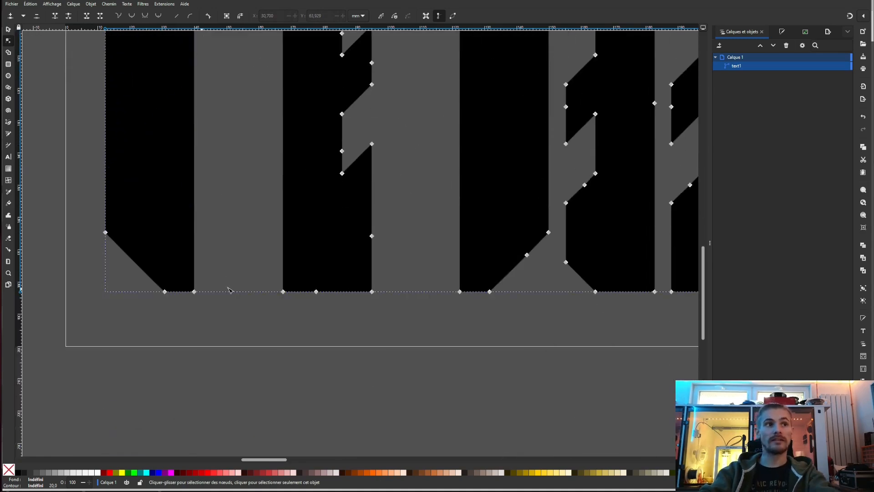
pyautogui.moveTo(310, 282); pyautogui.dragTo(325, 306)
pyautogui.press('Delete')
pyautogui.scroll(4, 352, 288)
pyautogui.moveTo(366, 286); pyautogui.dragTo(392, 331)
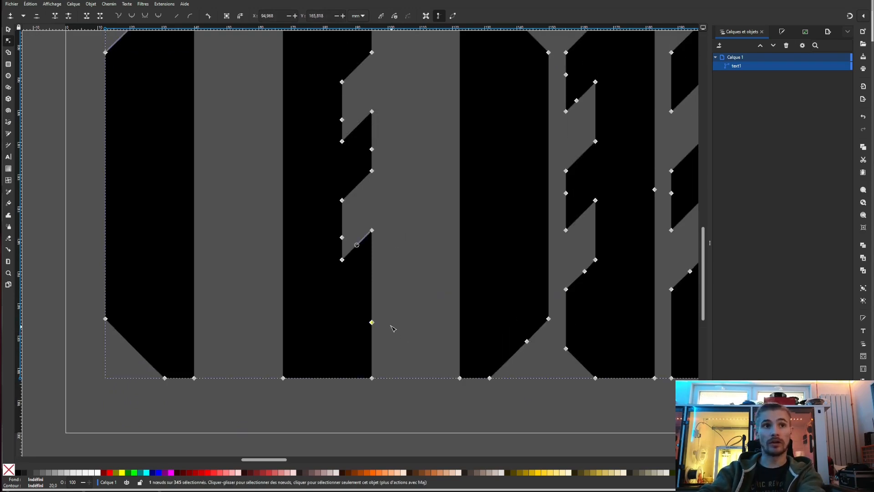
pyautogui.press('Delete')
# Delete the surplus nodes along the notched edge of the M's middle stem
pyautogui.scroll(1, 384, 268)
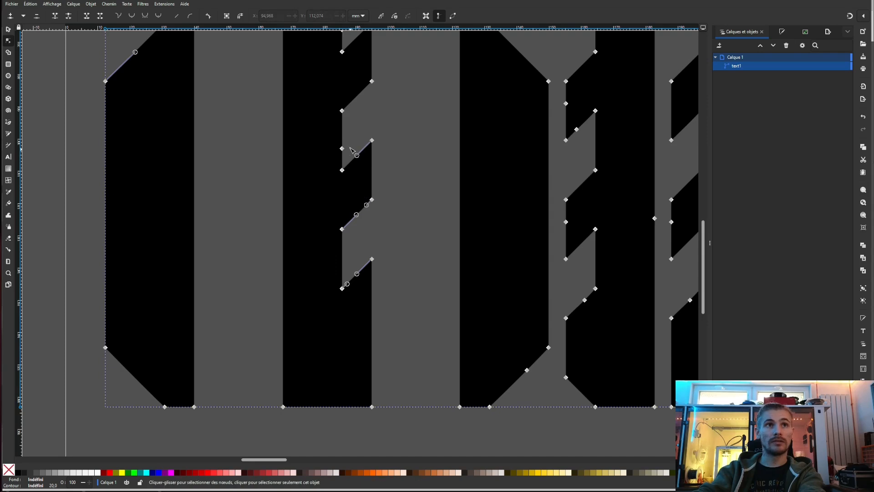
pyautogui.moveTo(337, 141); pyautogui.dragTo(345, 154)
pyautogui.press('Delete')
pyautogui.hotkey('ctrl', 'z')
pyautogui.scroll(3, 346, 156)
pyautogui.moveTo(334, 218); pyautogui.dragTo(348, 239)
pyautogui.press('Delete')
# Delete the surplus nodes on the M's lower-right diagonal, the first I's notches and the first D's lowest notch
pyautogui.scroll(-9, 455, 254)
pyautogui.moveTo(514, 292); pyautogui.dragTo(546, 325)
pyautogui.press('Delete')
pyautogui.scroll(4, 569, 205)
pyautogui.scroll(5, 576, 187)
pyautogui.moveTo(350, 286); pyautogui.dragTo(367, 309)
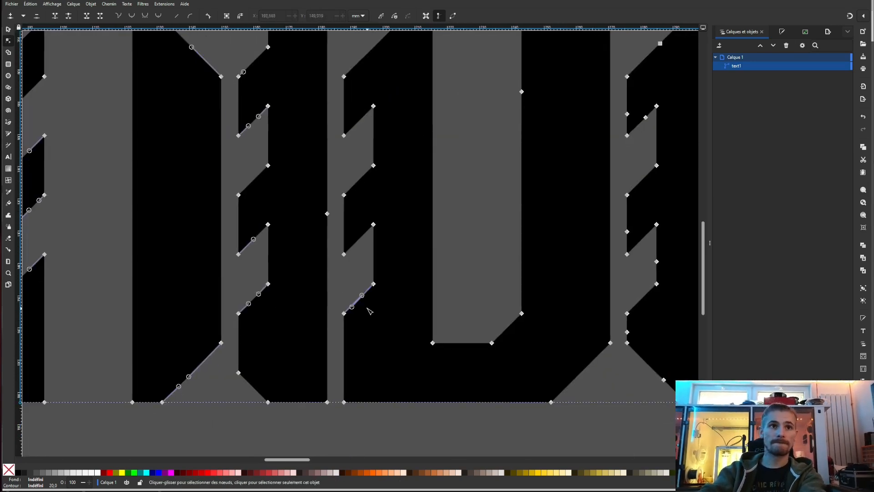
pyautogui.press('Delete')
# Delete the surplus nodes on the G's upper-left diagonal and its top edge
pyautogui.moveTo(564, 177); pyautogui.dragTo(367, 396, button='middle')
pyautogui.moveTo(453, 199); pyautogui.dragTo(473, 219)
pyautogui.press('Delete')
pyautogui.moveTo(557, 81); pyautogui.dragTo(595, 109)
pyautogui.press('Delete')
# Remove surplus nodes from the A's upper diagonal and notches, and pull the overlong handle on its inner diagonal back in
pyautogui.moveTo(629, 269); pyautogui.dragTo(310, 232, button='middle')
pyautogui.moveTo(426, 342); pyautogui.dragTo(282, 290, button='middle')
pyautogui.click(355, 217)
pyautogui.hotkey('ctrl', 'z')
pyautogui.moveTo(294, 101); pyautogui.dragTo(354, 131, button='middle')
pyautogui.hotkey('ctrl', 'z')
pyautogui.keyDown('ctrl'); pyautogui.scroll(-2, 263, 129); pyautogui.keyUp('ctrl')
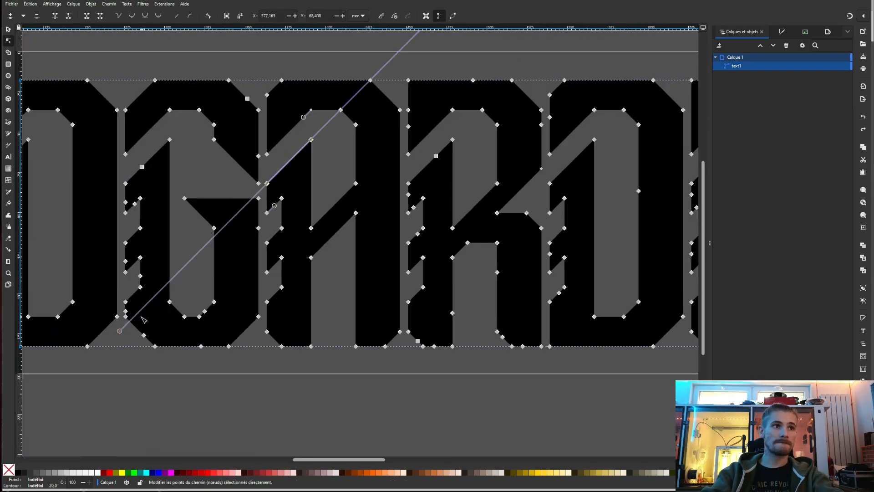
pyautogui.moveTo(119, 331); pyautogui.dragTo(273, 177)
# Delete the surplus nodes on the R's left notches, upper-left diagonal and right leg
pyautogui.scroll(3, 319, 182)
pyautogui.moveTo(459, 77); pyautogui.dragTo(330, 209)
pyautogui.keyDown('ctrl'); pyautogui.scroll(1, 407, 193); pyautogui.keyUp('ctrl')
pyautogui.moveTo(358, 240); pyautogui.dragTo(366, 250)
pyautogui.press('Delete')
pyautogui.scroll(3, 367, 237)
pyautogui.moveTo(349, 153); pyautogui.dragTo(363, 192)
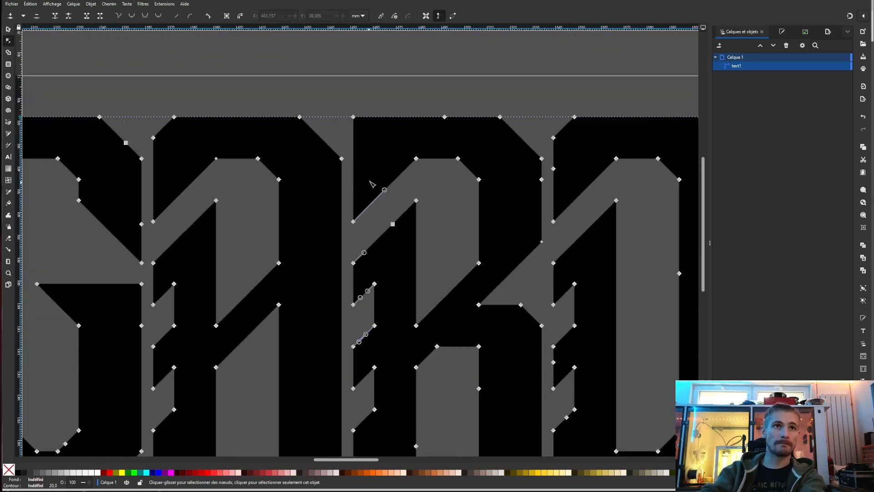
pyautogui.press('Delete')
pyautogui.moveTo(473, 359); pyautogui.dragTo(429, 255, button='middle')
pyautogui.moveTo(427, 274); pyautogui.dragTo(447, 297)
pyautogui.press('Delete')
# Delete the surplus nodes on the second D's upper left edge and its lowest notch
pyautogui.moveTo(482, 179); pyautogui.dragTo(265, 259, button='middle')
pyautogui.moveTo(276, 141); pyautogui.dragTo(303, 164)
pyautogui.press('Delete')
pyautogui.moveTo(301, 383); pyautogui.dragTo(308, 278, button='middle')
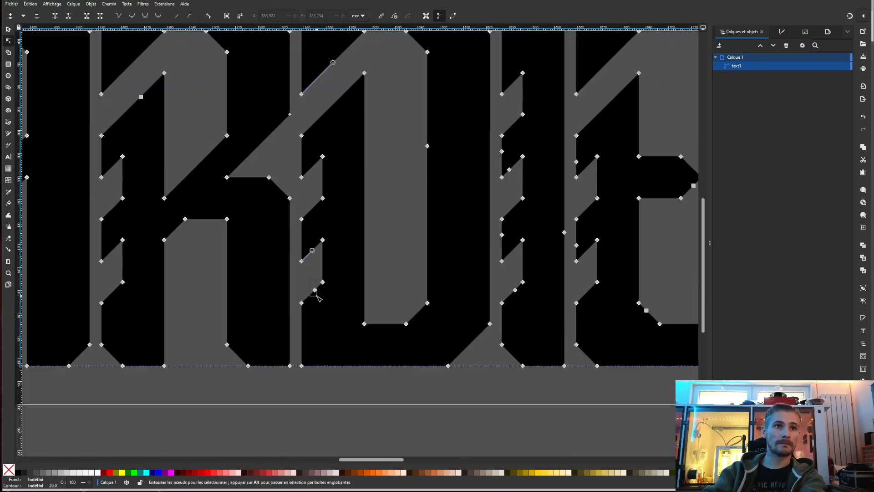
pyautogui.moveTo(307, 278); pyautogui.dragTo(320, 297)
pyautogui.press('Delete')
# Delete the surplus nodes on the second I's notches and along the E, including the E's lower inner corner
pyautogui.moveTo(497, 152); pyautogui.dragTo(401, 273, button='middle')
pyautogui.moveTo(417, 365); pyautogui.dragTo(417, 293, button='middle')
pyautogui.moveTo(480, 204); pyautogui.dragTo(387, 255, button='middle')
pyautogui.press('Delete')
pyautogui.press('Delete')
pyautogui.moveTo(454, 399); pyautogui.dragTo(440, 297, button='middle')
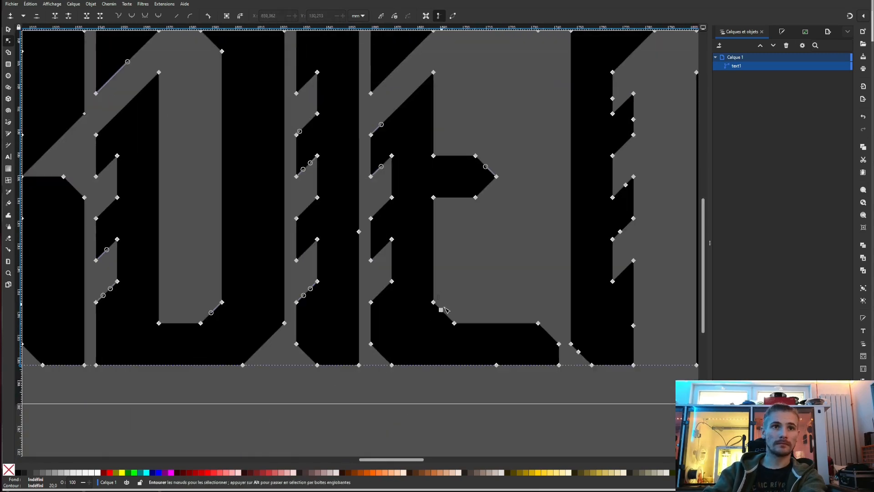
pyautogui.moveTo(541, 262); pyautogui.dragTo(451, 275, button='middle')
pyautogui.scroll(-2, 466, 313)
pyautogui.scroll(4, 505, 328)
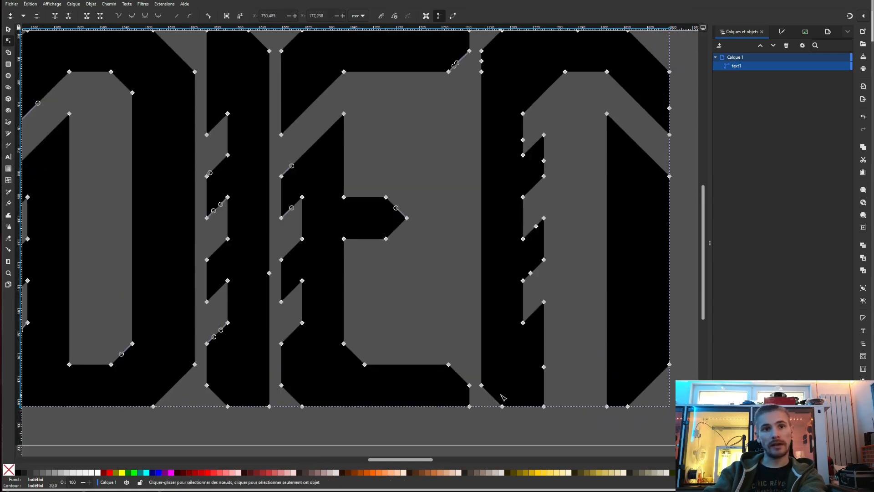
# Delete the four surplus nodes along the notched edge of the final N
pyautogui.click(531, 274)
pyautogui.press('Delete')
pyautogui.click(536, 226)
pyautogui.press('Delete')
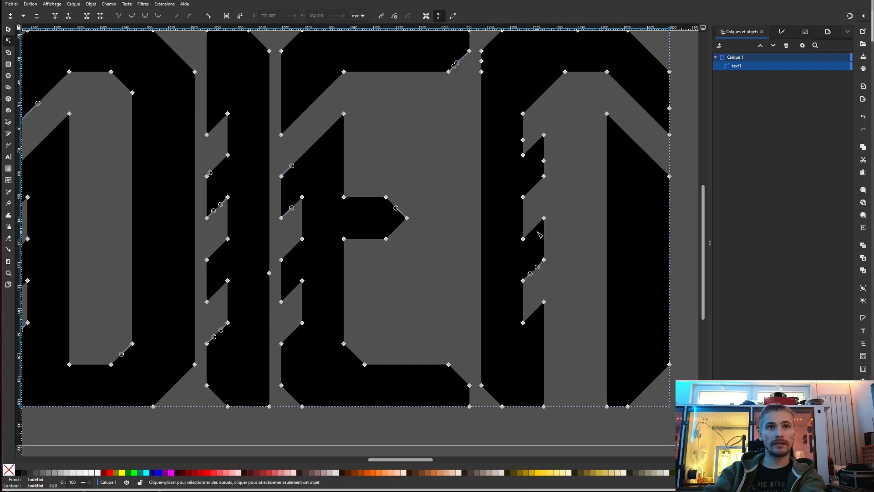
pyautogui.click(543, 160)
pyautogui.press('Delete')
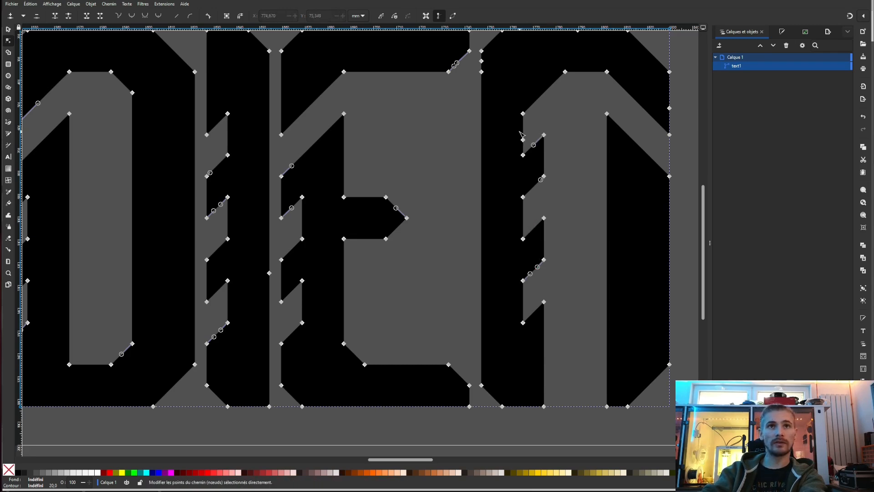
pyautogui.moveTo(527, 143); pyautogui.dragTo(529, 145)
pyautogui.press('Delete')
# Delete the surplus node on the upper right edge of the N and deselect the path
pyautogui.moveTo(568, 105); pyautogui.dragTo(518, 192, button='middle')
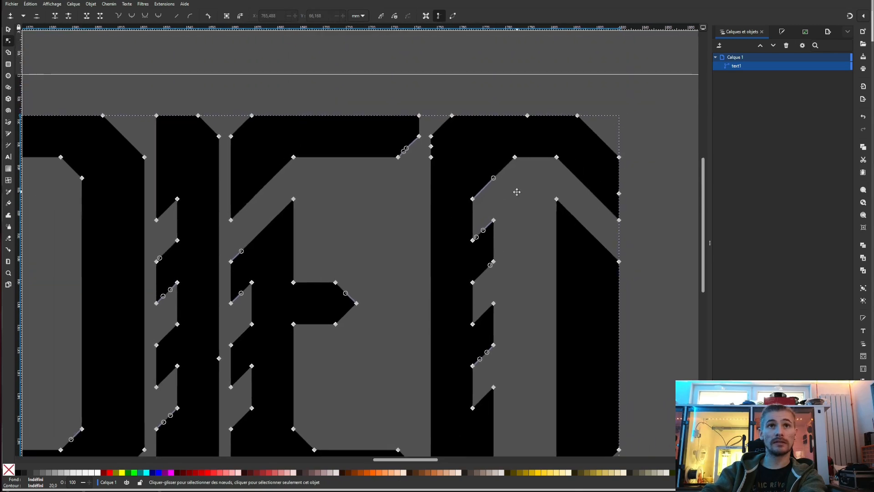
pyautogui.click(526, 116)
pyautogui.click(618, 194)
pyautogui.press('Delete')
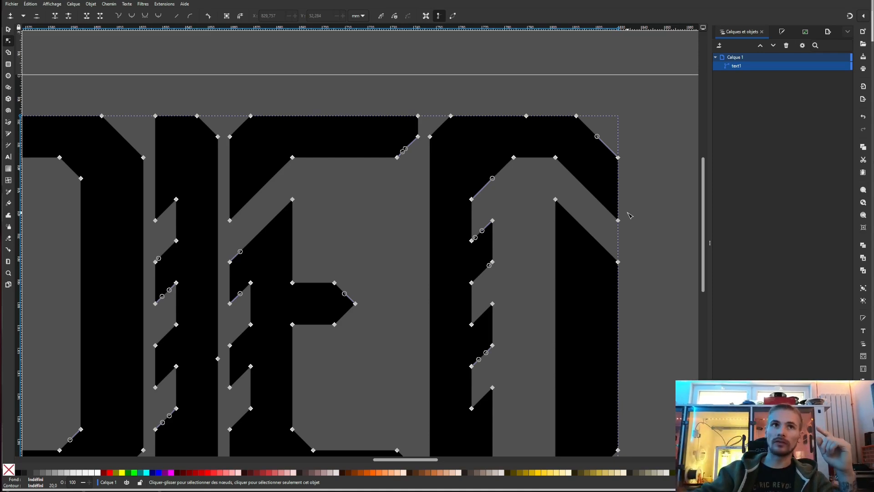
pyautogui.click(396, 192)
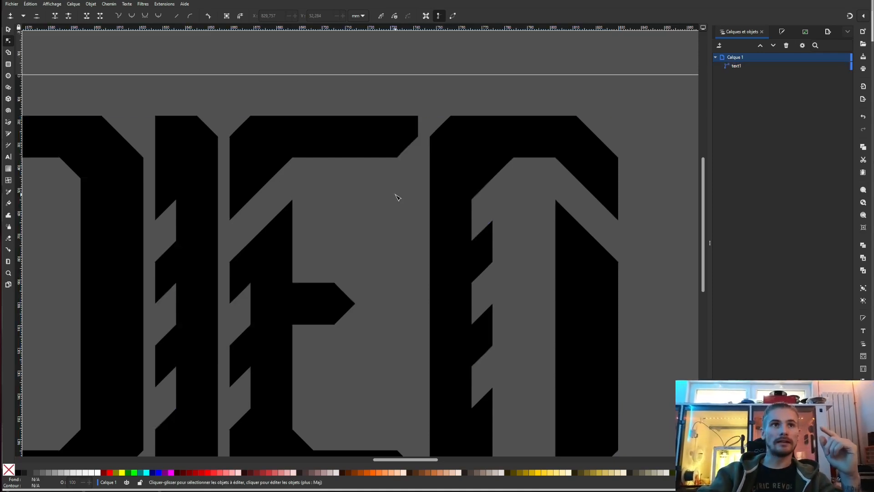
# Reselect the lettering path and examine its remaining nodes across the whole word
pyautogui.click(451, 220)
pyautogui.keyDown('ctrl'); pyautogui.scroll(-3, 423, 226); pyautogui.keyUp('ctrl')
pyautogui.hscroll(-5, 469, 258)
pyautogui.scroll(-1, 469, 255)
pyautogui.hscroll(-5, 471, 249)
pyautogui.scroll(1, 470, 246)
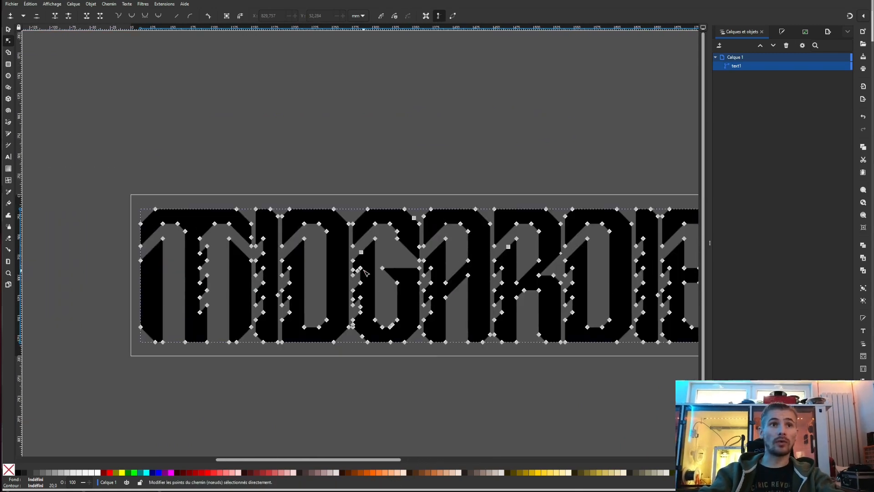
pyautogui.keyDown('ctrl'); pyautogui.scroll(5, 361, 278); pyautogui.keyUp('ctrl')
pyautogui.keyDown('ctrl'); pyautogui.scroll(-3, 331, 249); pyautogui.keyUp('ctrl')
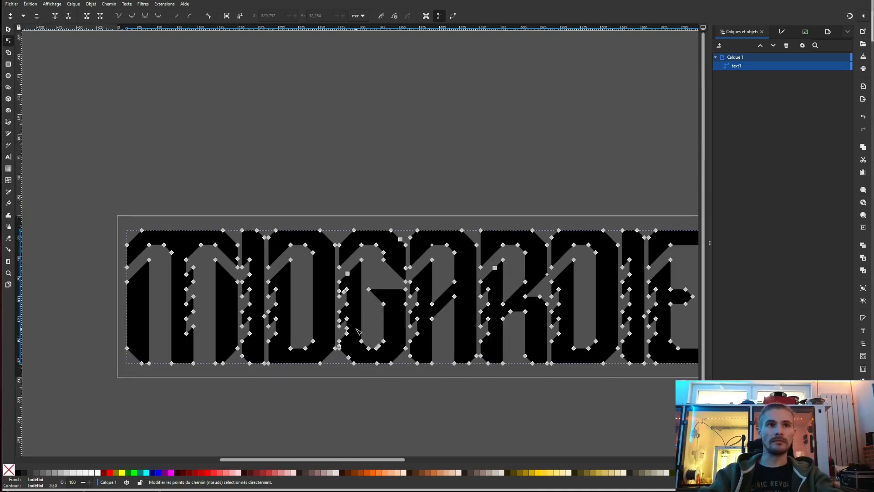
pyautogui.keyDown('ctrl'); pyautogui.scroll(-5, 360, 353); pyautogui.keyUp('ctrl')
pyautogui.keyDown('ctrl'); pyautogui.scroll(3, 314, 382); pyautogui.keyUp('ctrl')
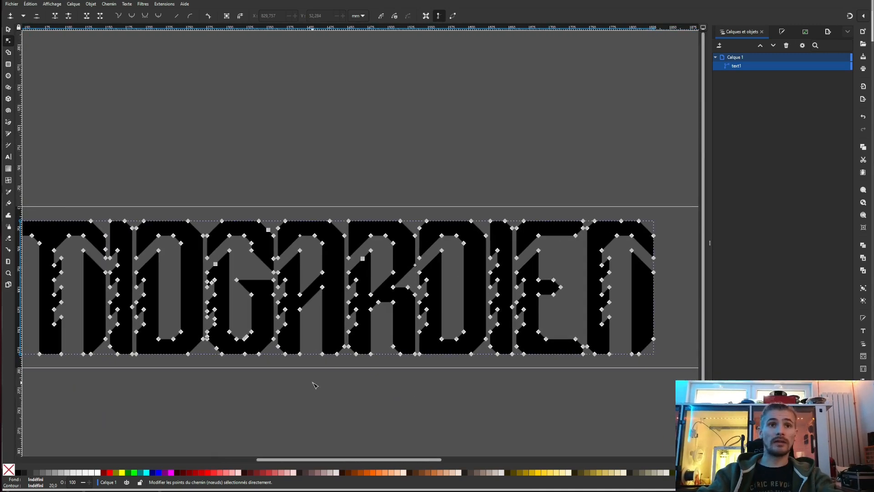
pyautogui.keyDown('ctrl'); pyautogui.scroll(-4, 363, 378); pyautogui.keyUp('ctrl')
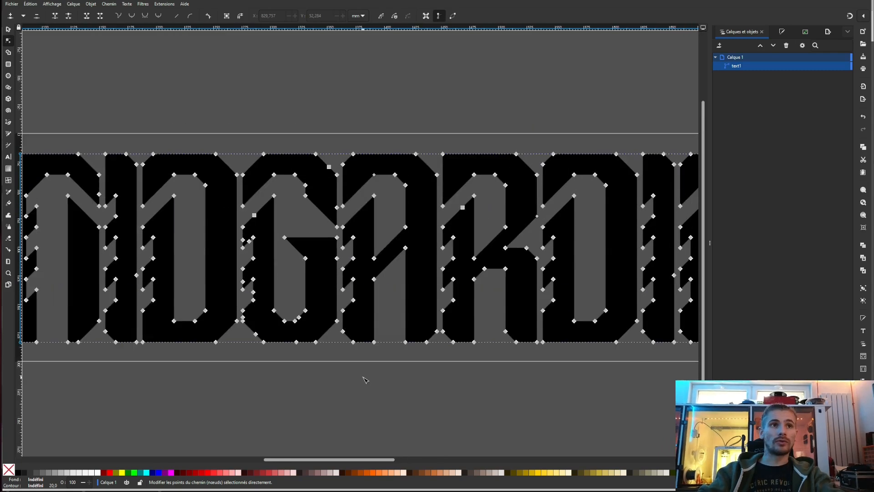
# Copy the whole MIDGARDIEN path and paste a duplicate in place
pyautogui.click(8, 29)
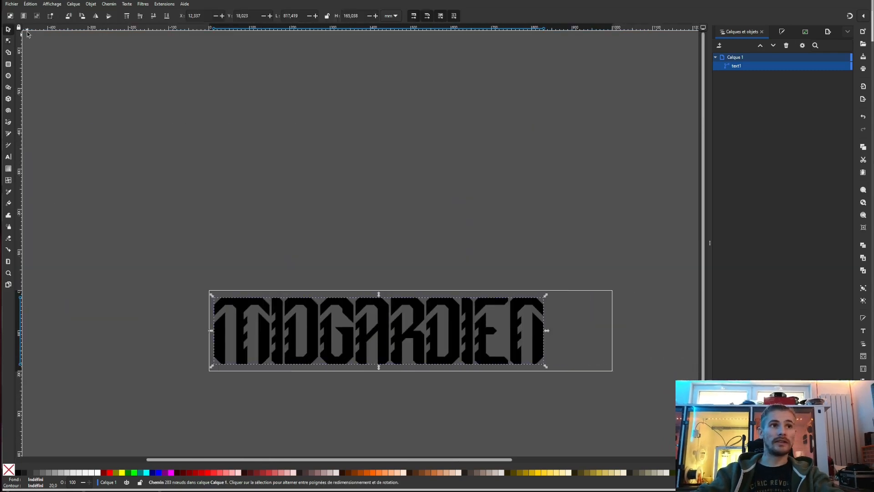
pyautogui.click(30, 5)
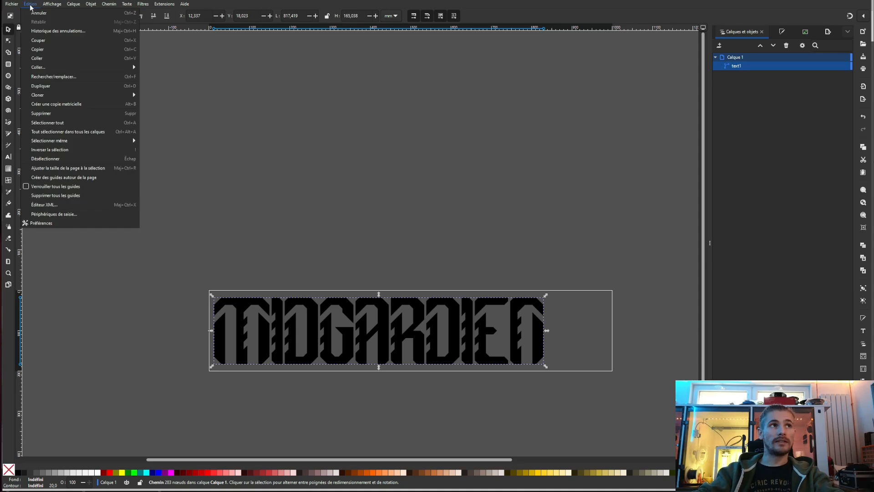
pyautogui.click(45, 50)
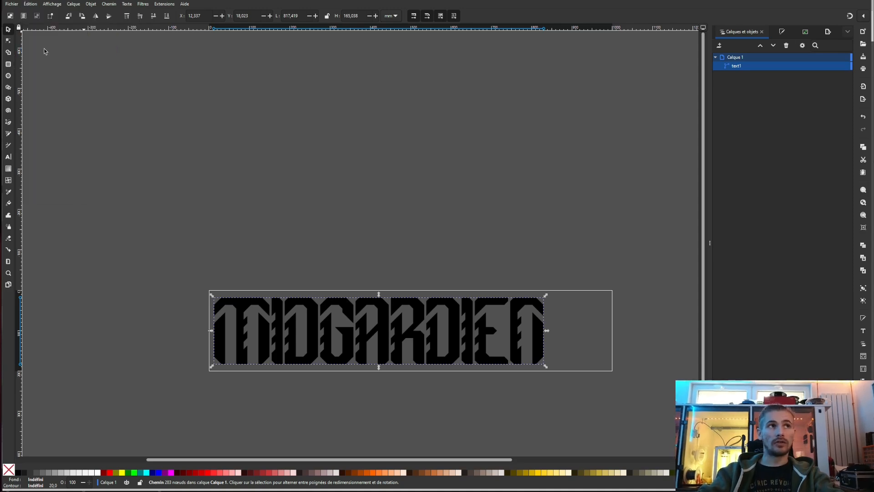
pyautogui.click(31, 5)
pyautogui.moveTo(60, 70)
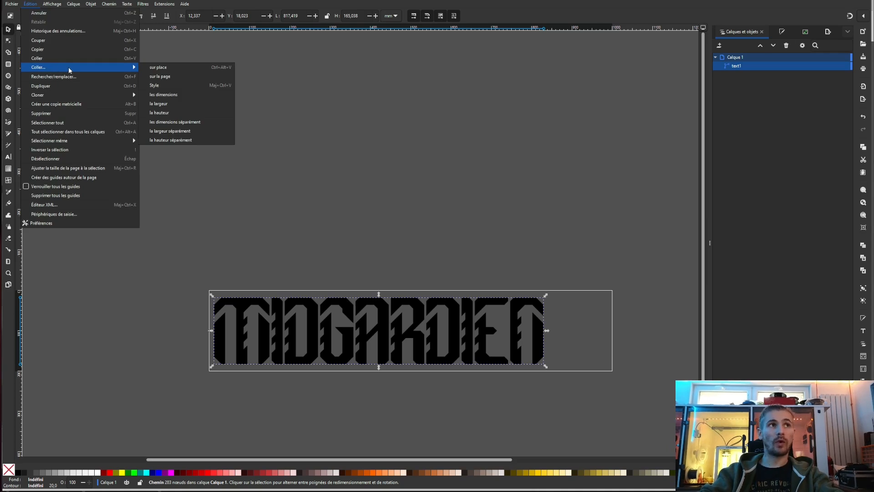
pyautogui.click(171, 68)
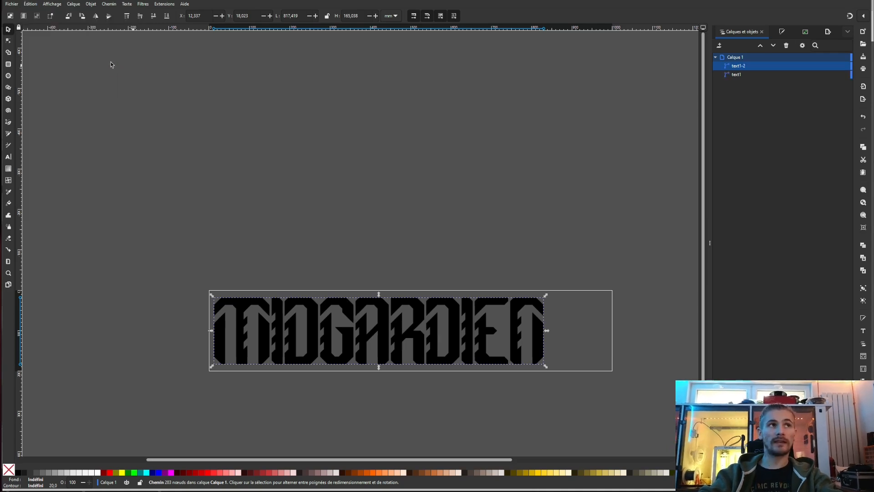
# Paste a second duplicate of the MIDGARDIEN path at the same position
pyautogui.click(30, 4)
pyautogui.moveTo(59, 68)
pyautogui.click(173, 73)
pyautogui.moveTo(376, 202); pyautogui.dragTo(362, 148, button='middle')
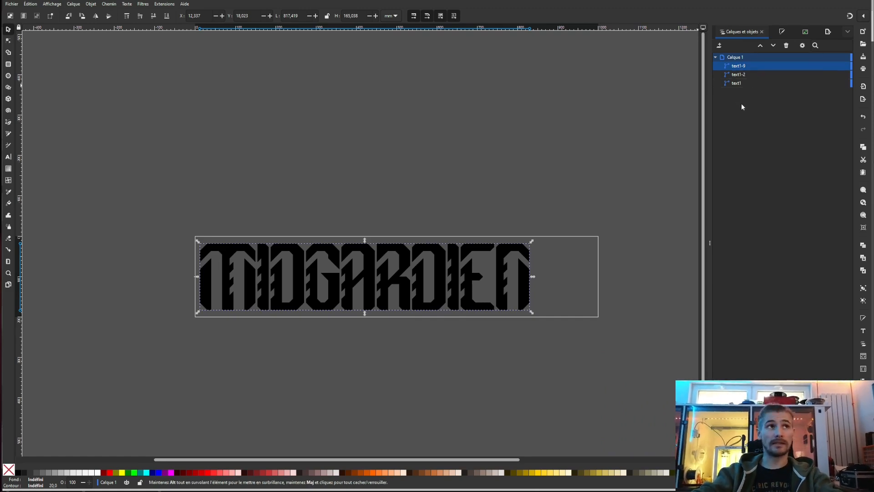
# Display the layers and objects list and check the paths contained in Calque 1
pyautogui.click(73, 7)
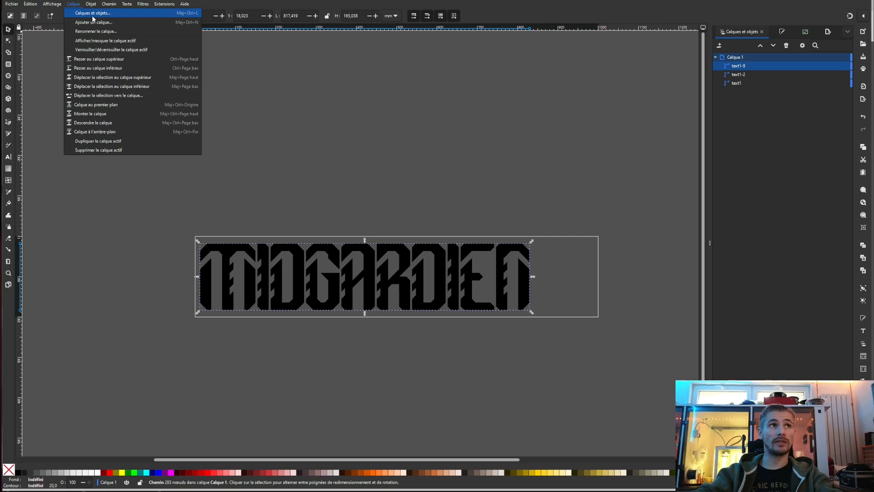
pyautogui.click(93, 16)
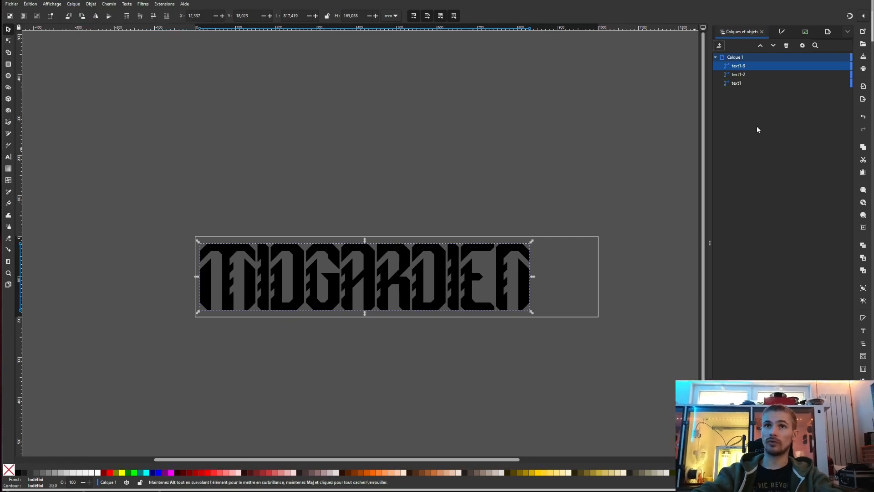
pyautogui.click(715, 57)
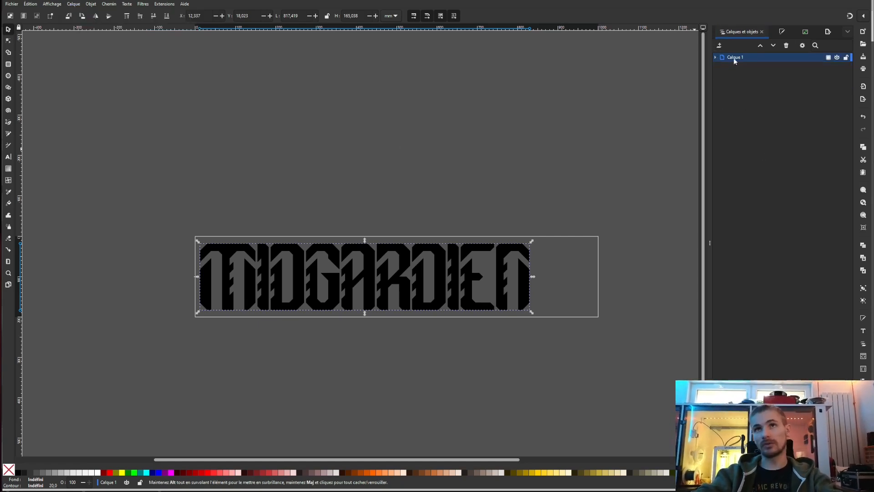
pyautogui.click(716, 57)
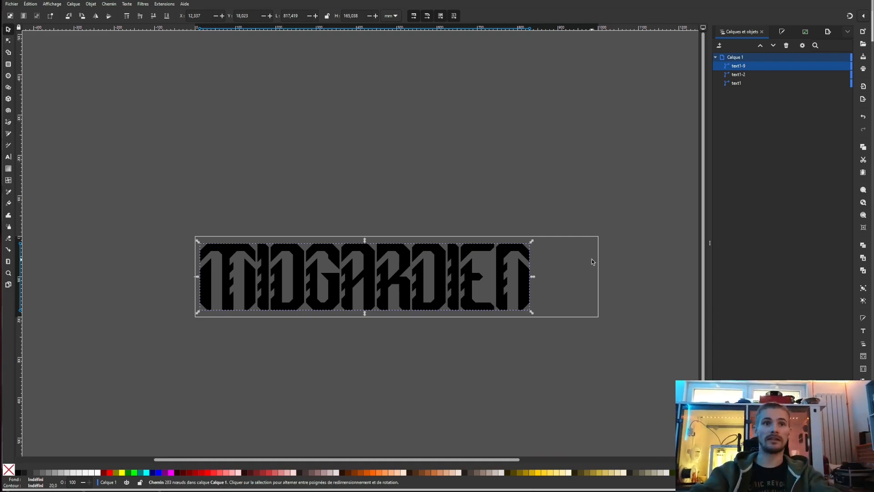
# Fill the topmost MIDGARDIEN copy, text1-9, with red
pyautogui.keyDown('ctrl'); pyautogui.scroll(3, 489, 336); pyautogui.keyUp('ctrl')
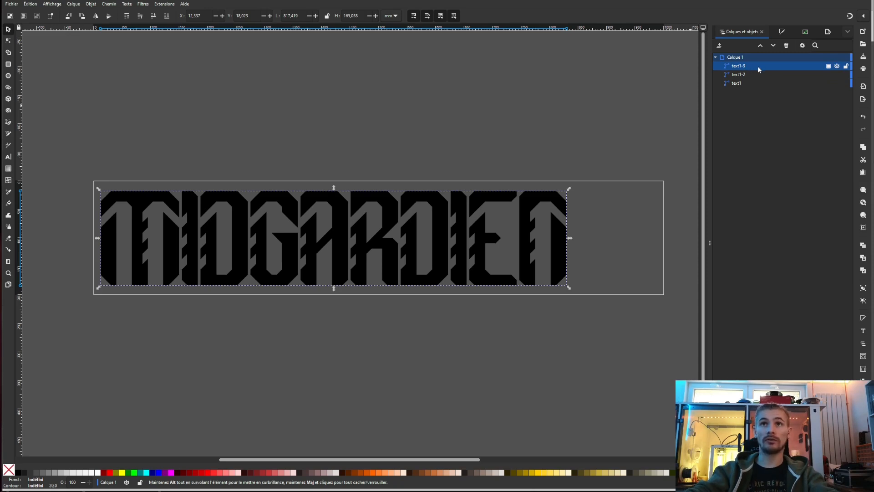
pyautogui.click(108, 474)
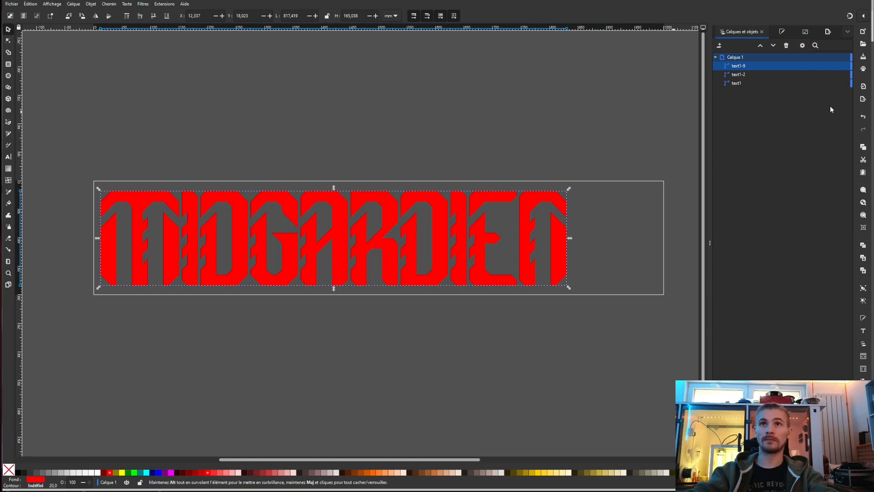
# Fill the middle MIDGARDIEN copy, text1-2, with yellow
pyautogui.click(744, 75)
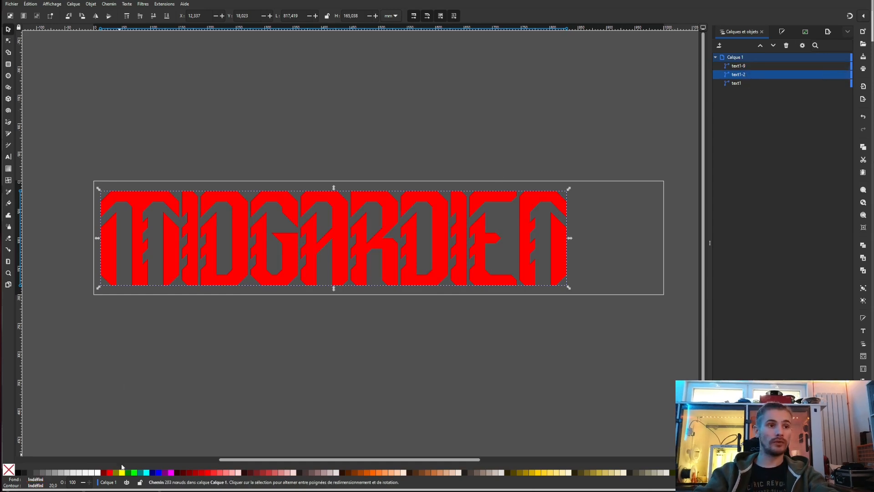
pyautogui.click(122, 472)
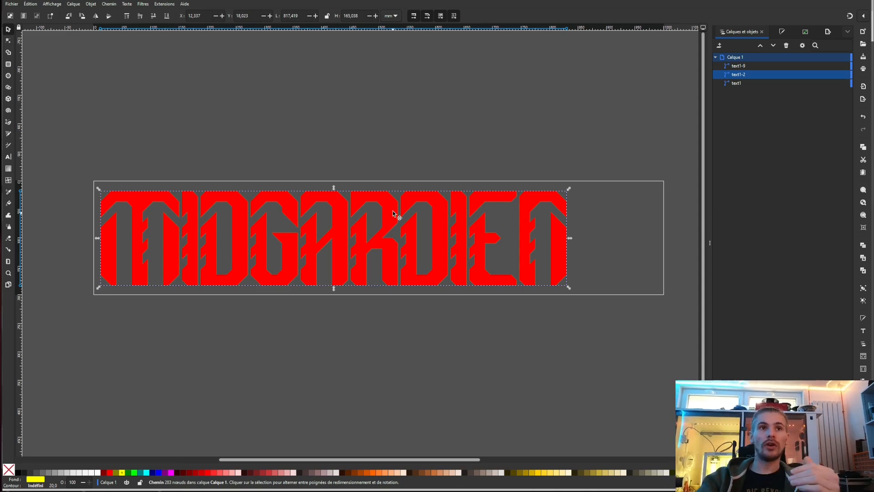
# Move the red and yellow copies apart to check the stacked paths, and undo both moves
pyautogui.moveTo(392, 219); pyautogui.dragTo(479, 123)
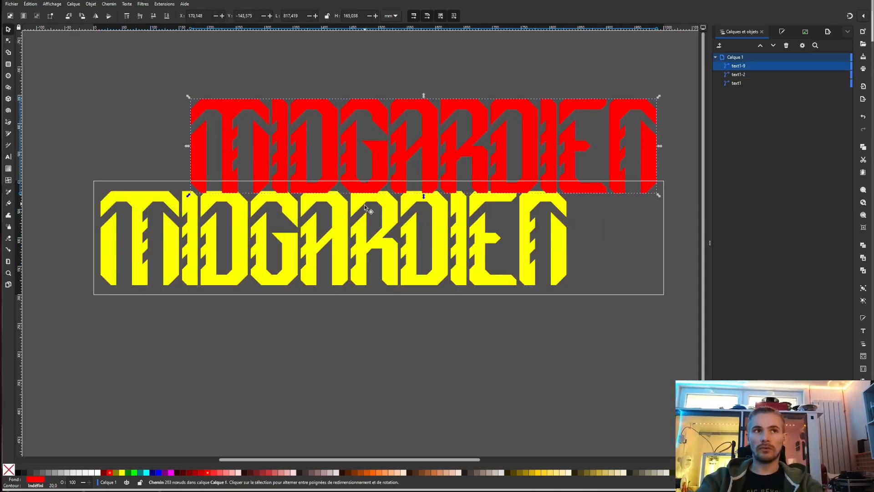
pyautogui.moveTo(309, 255); pyautogui.dragTo(320, 320)
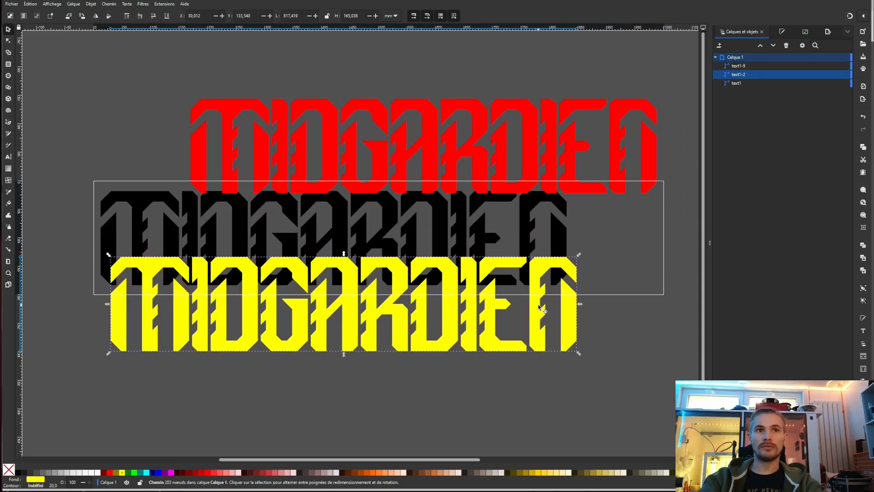
pyautogui.hotkey('ctrl', 'z')
pyautogui.hotkey('ctrl', 'z')
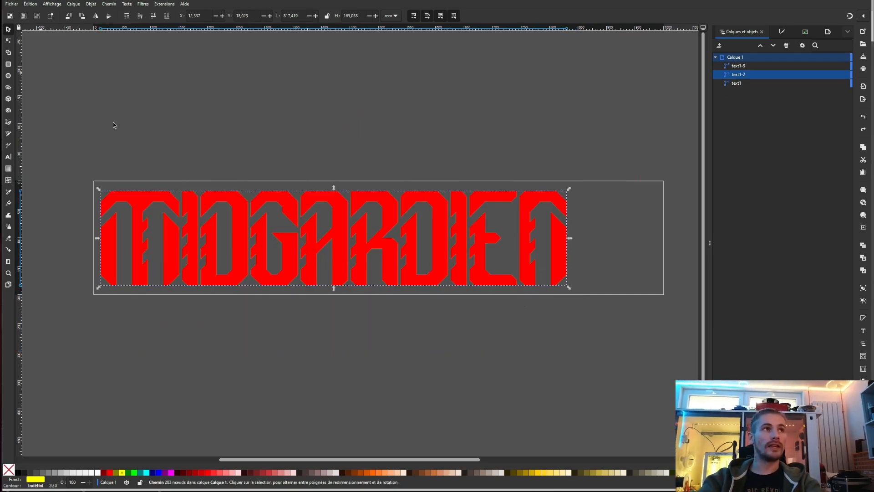
# Show the nodes of the red top copy, text1-9, and shrink the path inward with Éroder to leave a thin yellow border around the letters
pyautogui.click(742, 66)
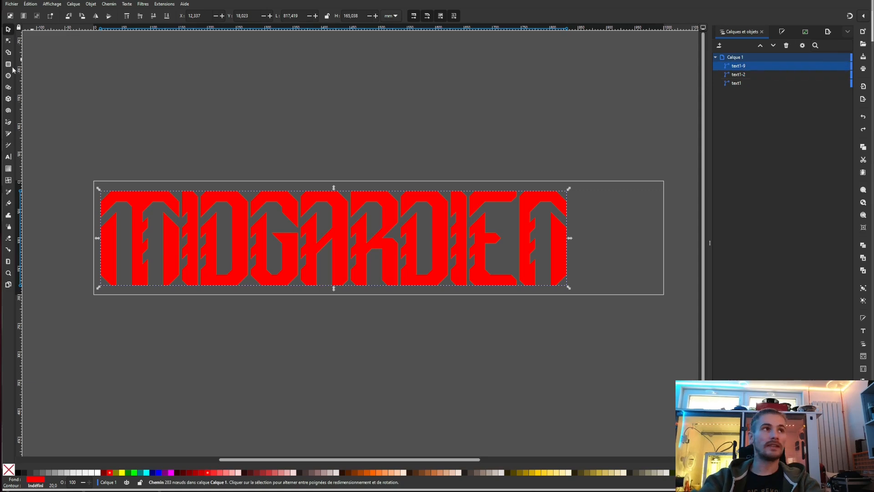
pyautogui.click(7, 41)
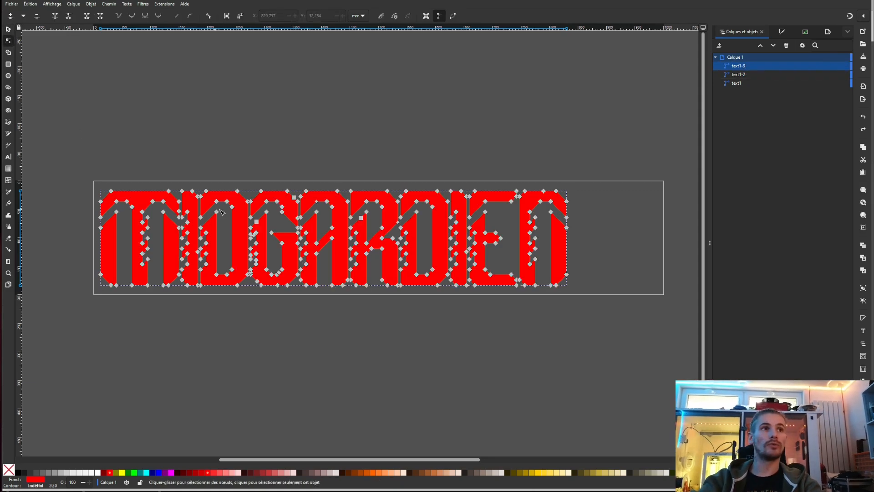
pyautogui.keyDown('ctrl'); pyautogui.scroll(1, 345, 233); pyautogui.keyUp('ctrl')
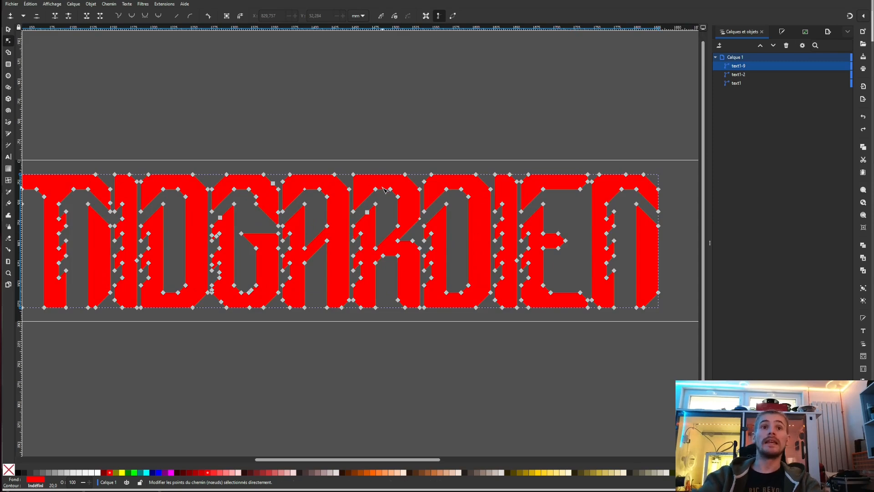
pyautogui.moveTo(515, 259); pyautogui.dragTo(520, 268)
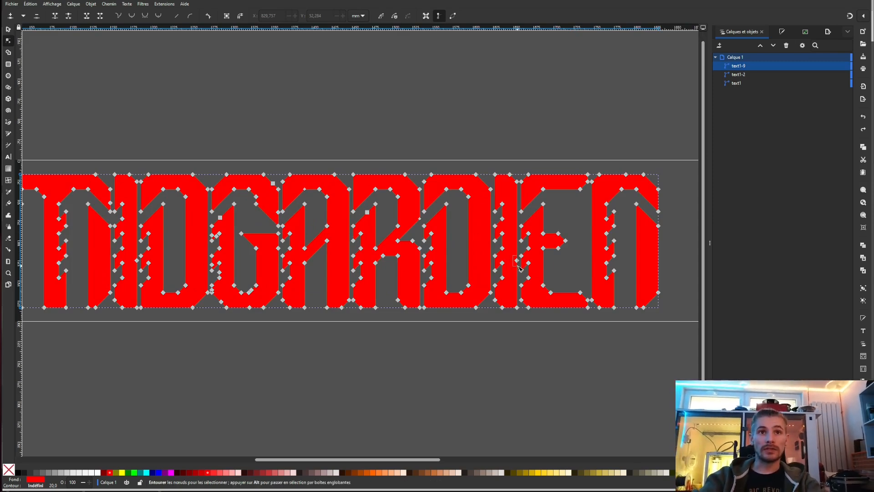
pyautogui.click(519, 257)
pyautogui.click(510, 255)
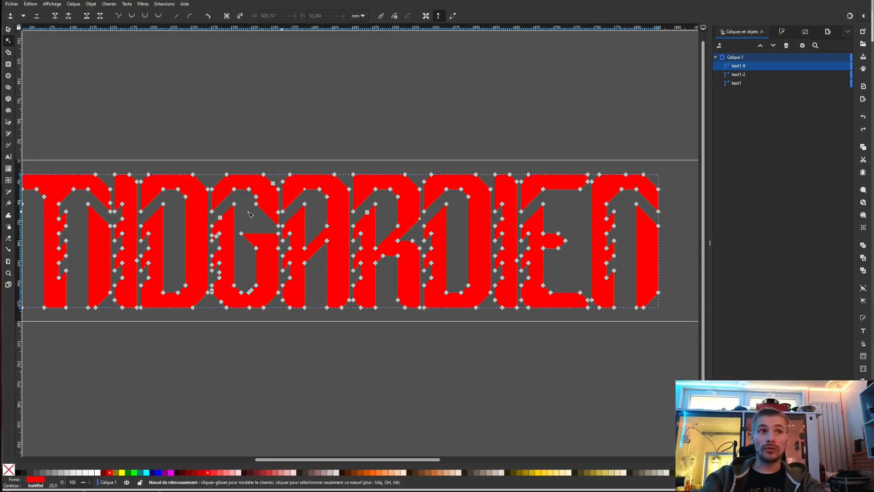
pyautogui.keyDown('ctrl'); pyautogui.scroll(-1, 366, 248); pyautogui.keyUp('ctrl')
pyautogui.keyDown('ctrl'); pyautogui.scroll(1, 294, 230); pyautogui.keyUp('ctrl')
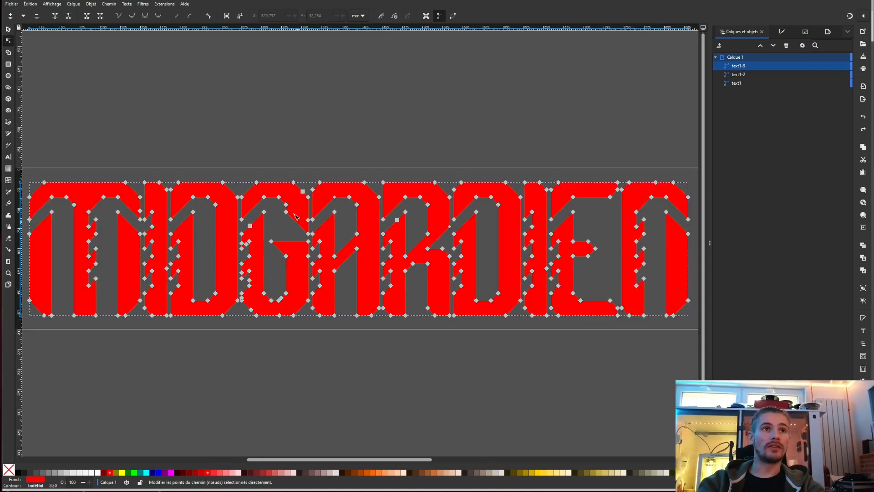
pyautogui.click(109, 4)
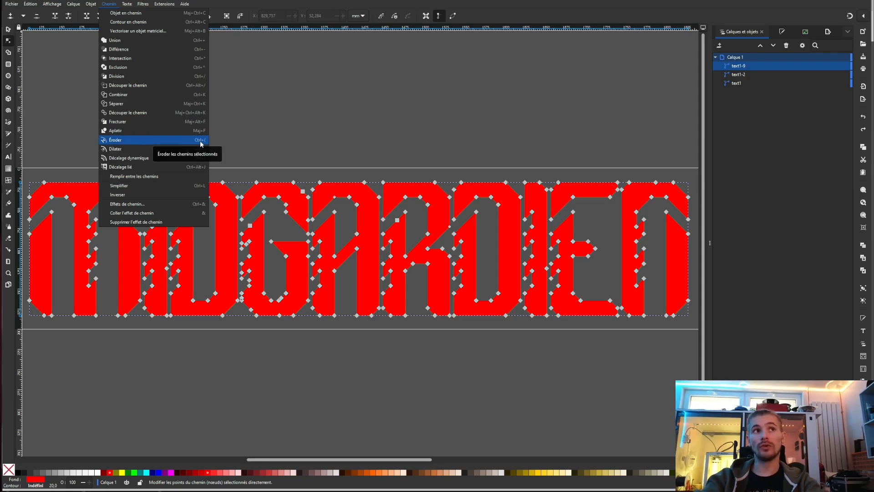
pyautogui.click(474, 112)
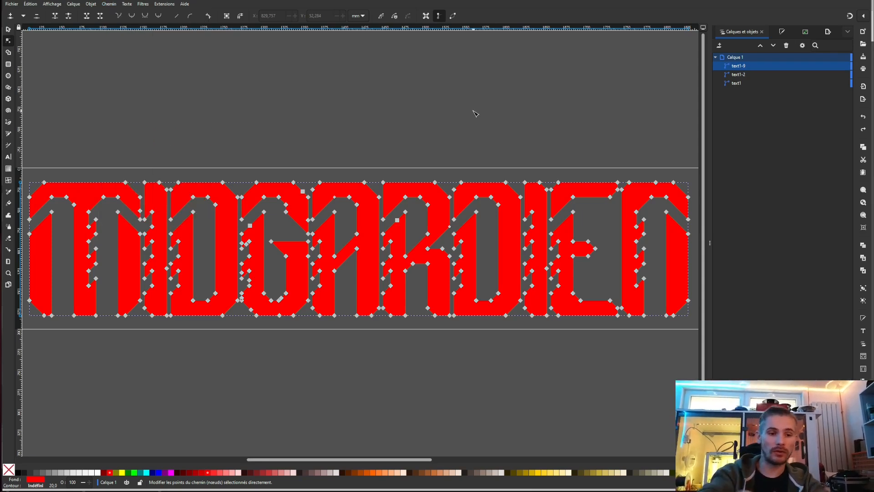
pyautogui.hotkey('ctrl', '(')
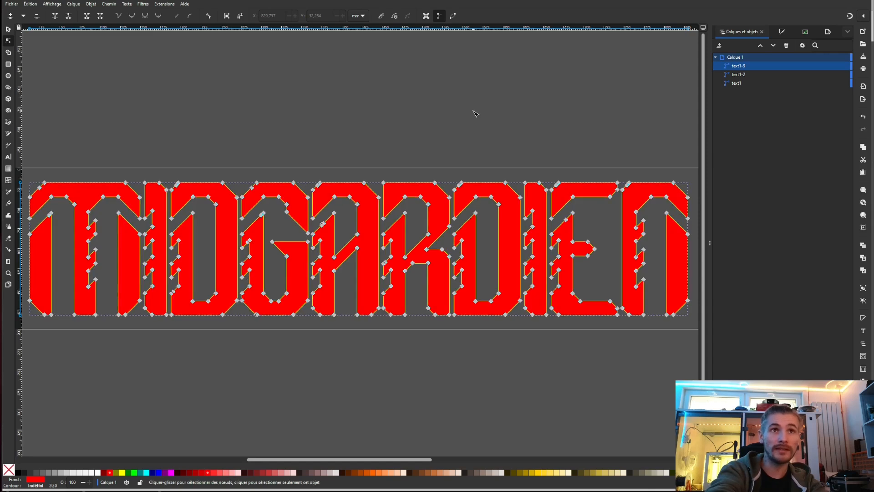
# Delete the surplus nodes on the diagonal edge of the A in the red path and bring the stray curve handle back onto that edge
pyautogui.keyDown('ctrl'); pyautogui.scroll(3, 368, 222); pyautogui.keyUp('ctrl')
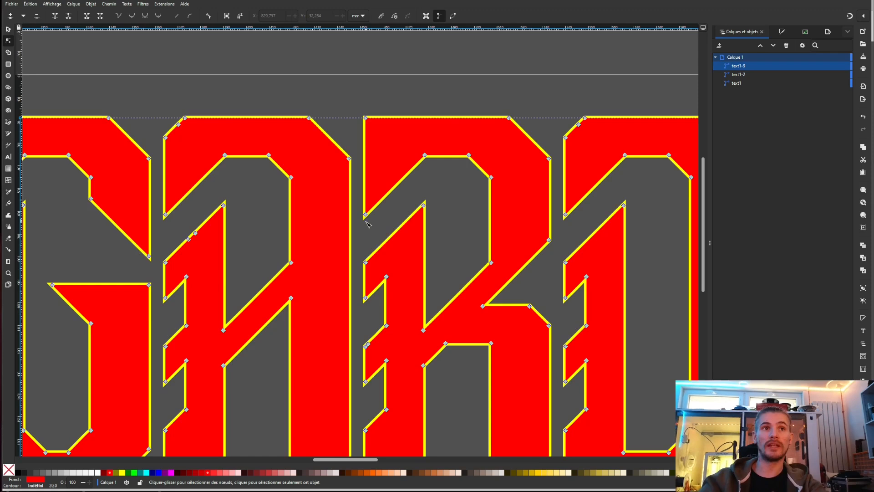
pyautogui.scroll(1, 368, 216)
pyautogui.scroll(-1, 370, 219)
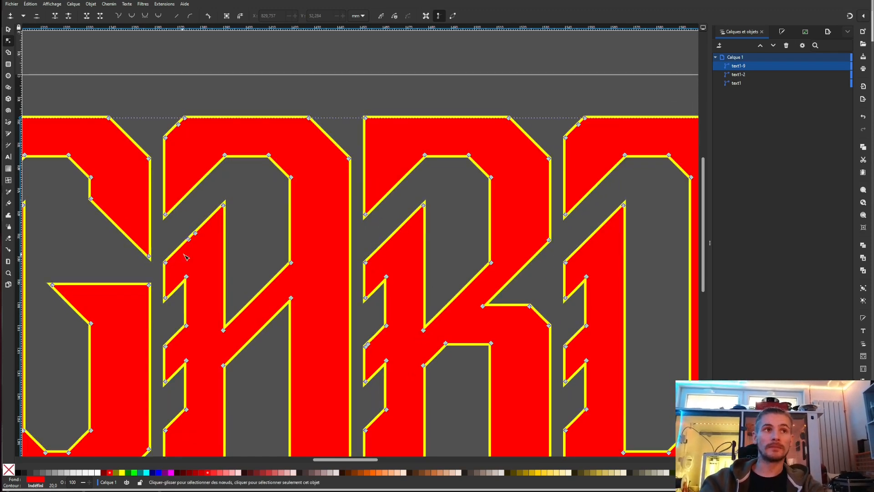
pyautogui.scroll(1, 370, 219)
pyautogui.moveTo(201, 283); pyautogui.dragTo(204, 279)
pyautogui.moveTo(281, 177); pyautogui.dragTo(233, 225)
pyautogui.moveTo(195, 263); pyautogui.dragTo(175, 286)
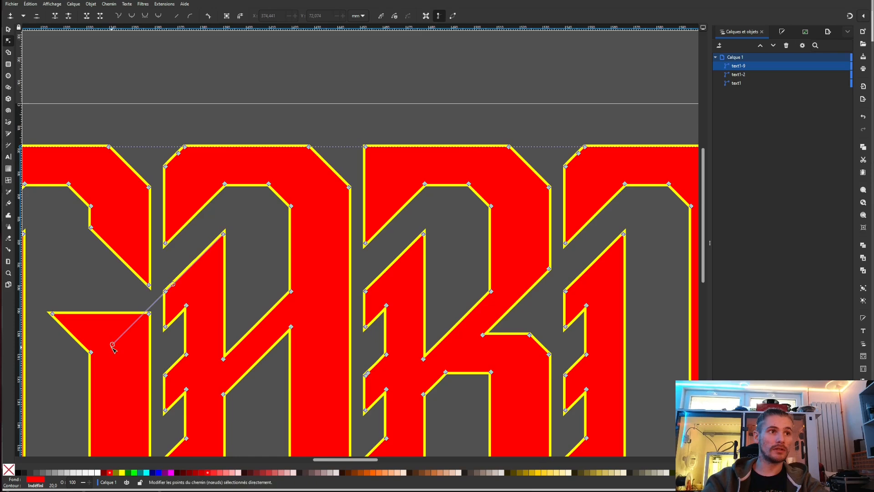
pyautogui.moveTo(112, 344); pyautogui.dragTo(210, 248)
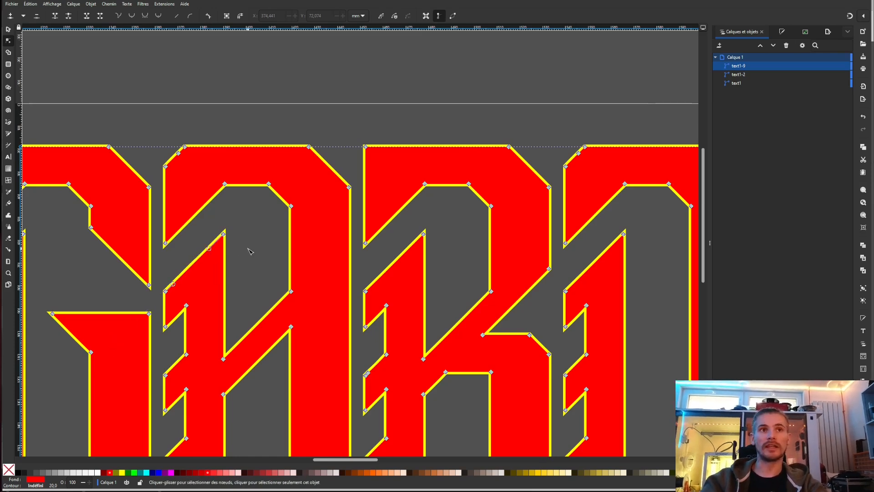
# Examine the nodes along the notched edge of the E in the red path for irregularities
pyautogui.keyDown('ctrl'); pyautogui.scroll(-3, 248, 249); pyautogui.keyUp('ctrl')
pyautogui.keyDown('ctrl'); pyautogui.scroll(2, 479, 296); pyautogui.keyUp('ctrl')
pyautogui.click(455, 288)
pyautogui.keyDown('ctrl'); pyautogui.scroll(3, 497, 313); pyautogui.keyUp('ctrl')
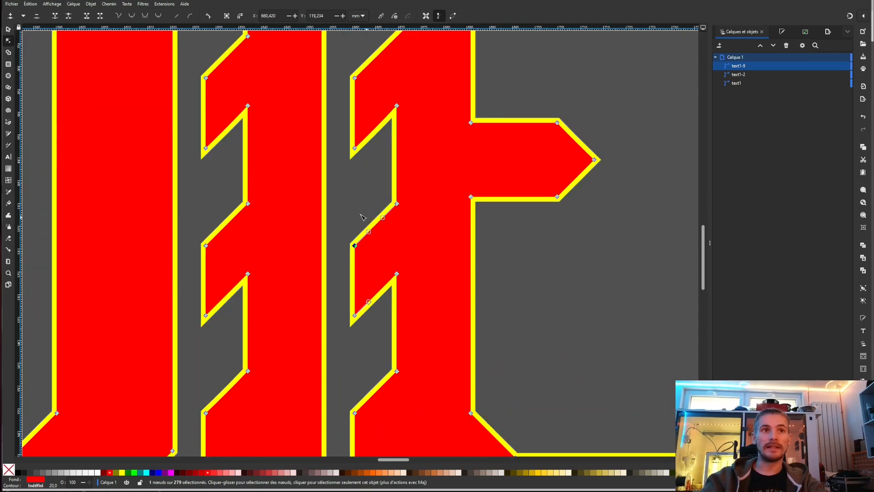
pyautogui.click(489, 261)
pyautogui.keyDown('ctrl'); pyautogui.scroll(-3, 380, 262); pyautogui.keyUp('ctrl')
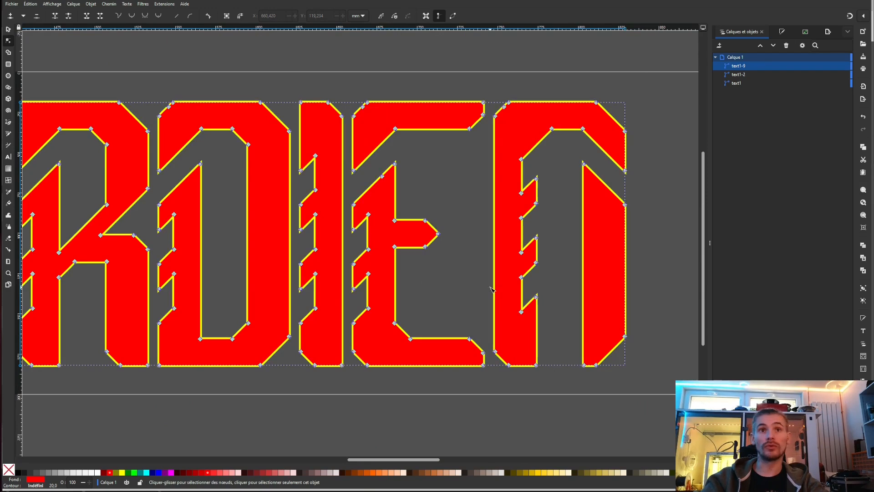
# Delete the surplus node on the lower notch's diagonal edge on the R in the red path
pyautogui.keyDown('ctrl'); pyautogui.scroll(-1, 285, 286); pyautogui.keyUp('ctrl')
pyautogui.keyDown('shift'); pyautogui.hscroll(-2, 300, 286); pyautogui.keyUp('shift')
pyautogui.keyDown('shift'); pyautogui.hscroll(-2, 300, 287); pyautogui.keyUp('shift')
pyautogui.scroll(2, 291, 319)
pyautogui.keyDown('ctrl'); pyautogui.scroll(5, 288, 339); pyautogui.keyUp('ctrl')
pyautogui.click(241, 181)
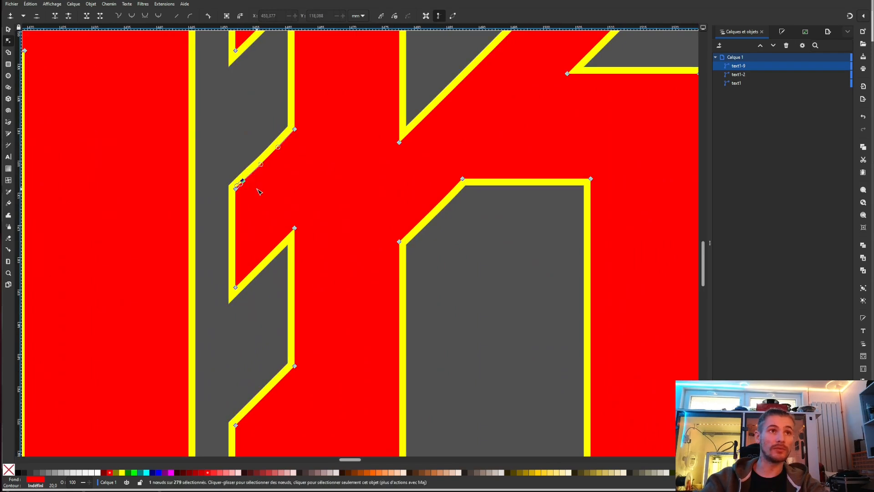
pyautogui.click(258, 194)
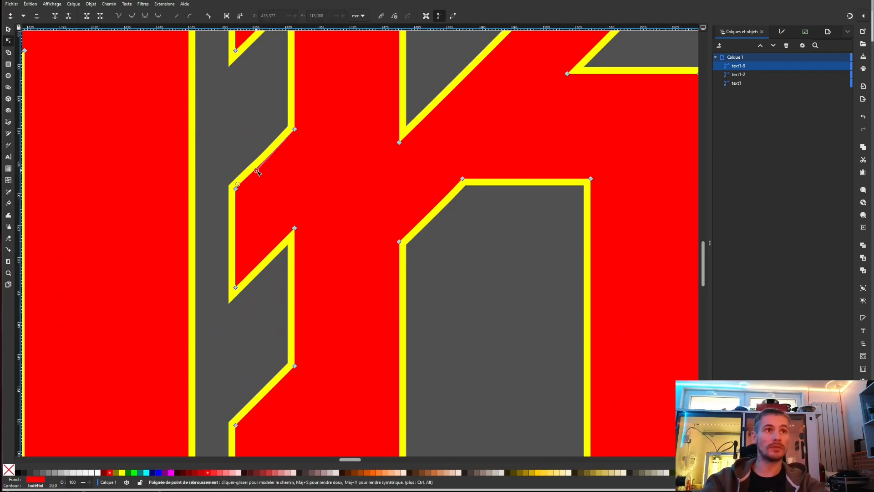
pyautogui.click(212, 141)
# Hide the red copy text1-9 to inspect the yellow path text1-2 beneath it, and show the red copy again
pyautogui.keyDown('ctrl'); pyautogui.scroll(-2, 236, 157); pyautogui.keyUp('ctrl')
pyautogui.keyDown('ctrl'); pyautogui.scroll(-2, 236, 157); pyautogui.keyUp('ctrl')
pyautogui.moveTo(295, 185); pyautogui.dragTo(301, 203, button='middle')
pyautogui.keyDown('ctrl'); pyautogui.scroll(-1, 301, 203); pyautogui.keyUp('ctrl')
pyautogui.keyDown('ctrl'); pyautogui.scroll(1, 282, 179); pyautogui.keyUp('ctrl')
pyautogui.moveTo(256, 175); pyautogui.dragTo(381, 252, button='middle')
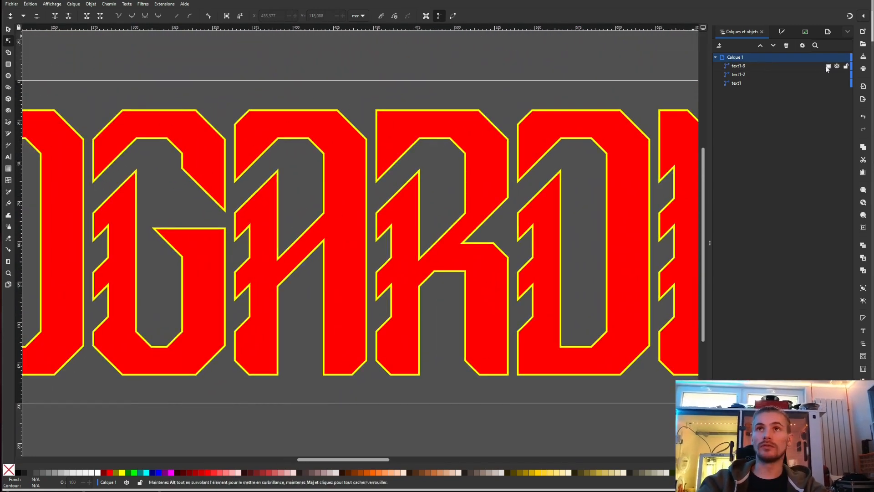
pyautogui.click(838, 66)
pyautogui.click(412, 201)
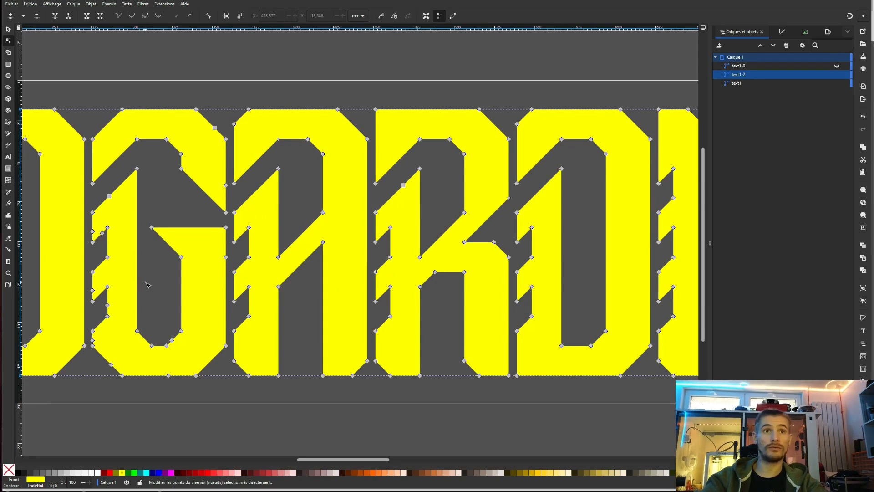
pyautogui.keyDown('ctrl'); pyautogui.scroll(-1, 146, 285); pyautogui.keyUp('ctrl')
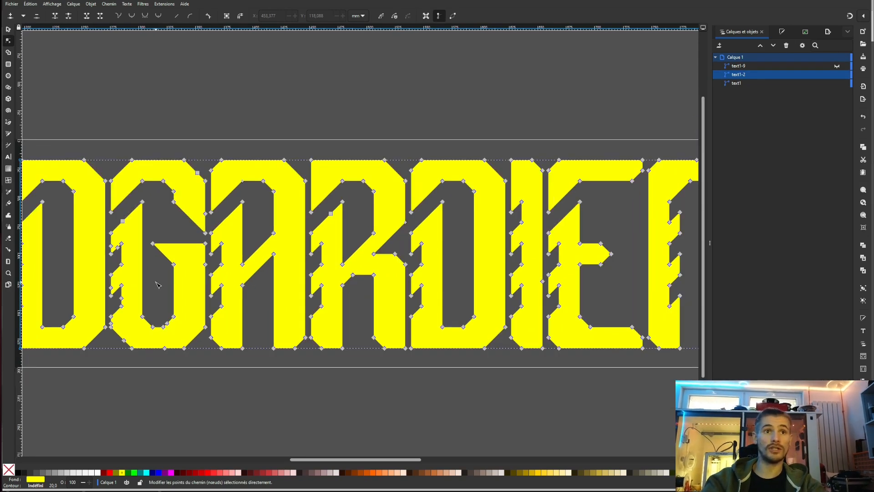
pyautogui.click(837, 74)
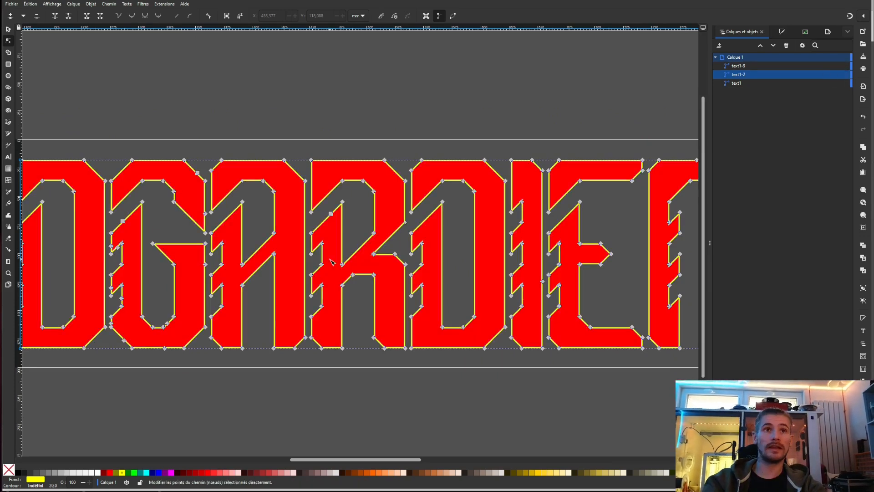
pyautogui.click(402, 123)
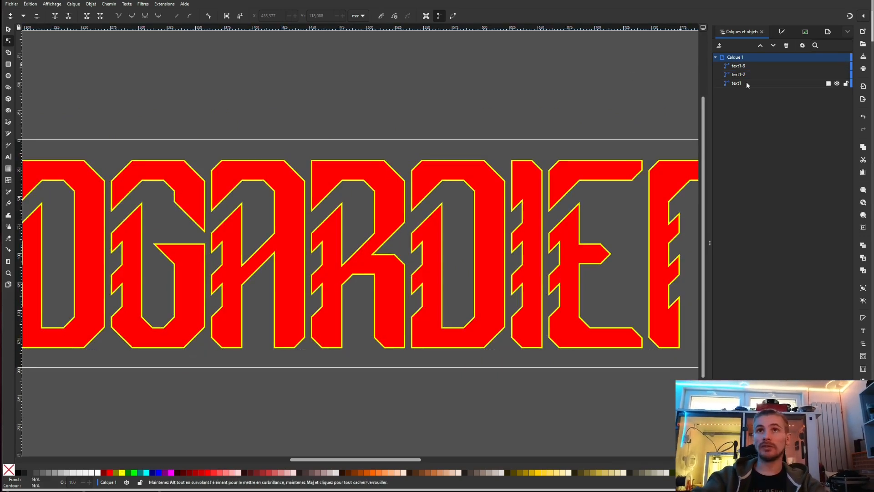
# Select the bottom path, text1, and expand it repeatedly with Dilater to form a thick black border around the lettering
pyautogui.click(765, 83)
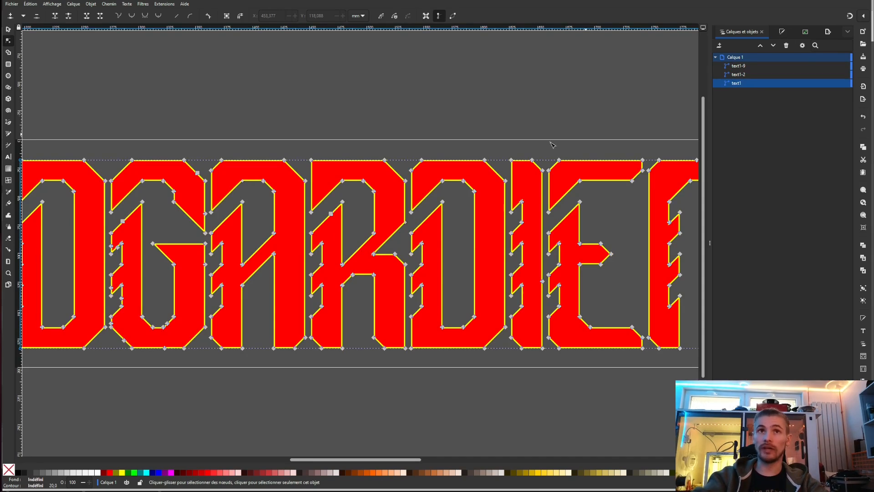
pyautogui.keyDown('ctrl'); pyautogui.scroll(-1, 432, 277); pyautogui.keyUp('ctrl')
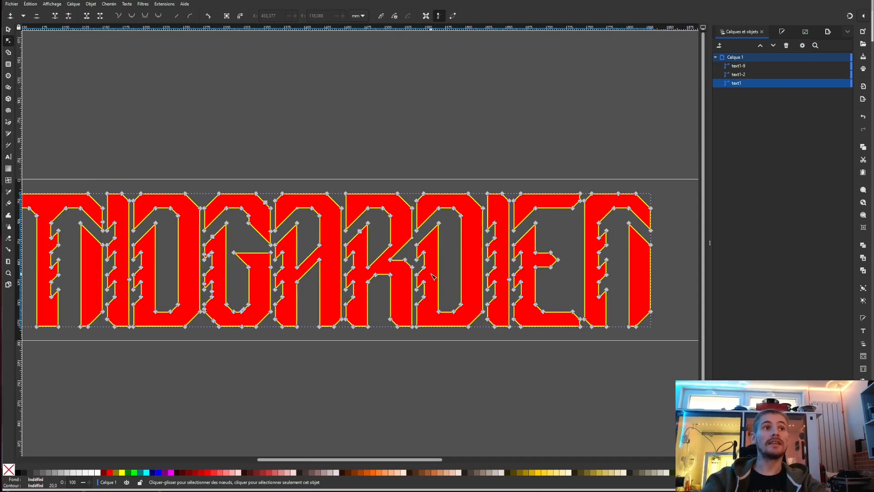
pyautogui.keyDown('ctrl'); pyautogui.scroll(-1, 253, 151); pyautogui.keyUp('ctrl')
pyautogui.keyDown('ctrl'); pyautogui.scroll(1, 191, 132); pyautogui.keyUp('ctrl')
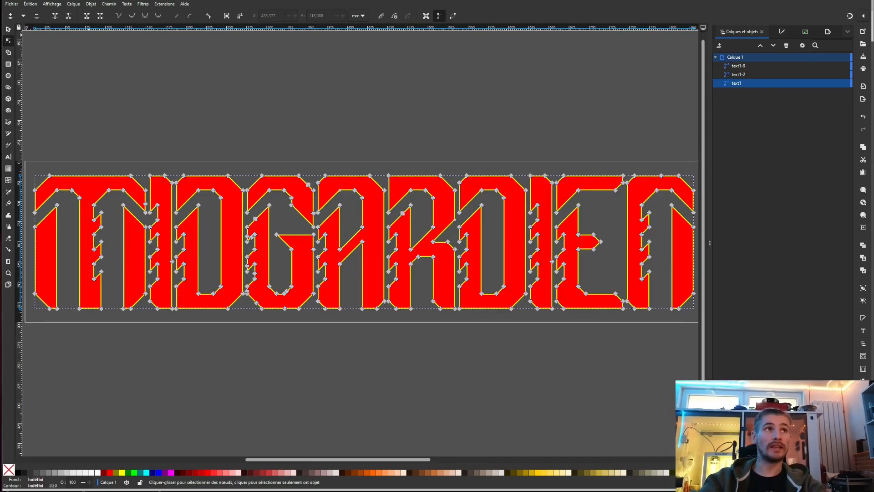
pyautogui.click(109, 4)
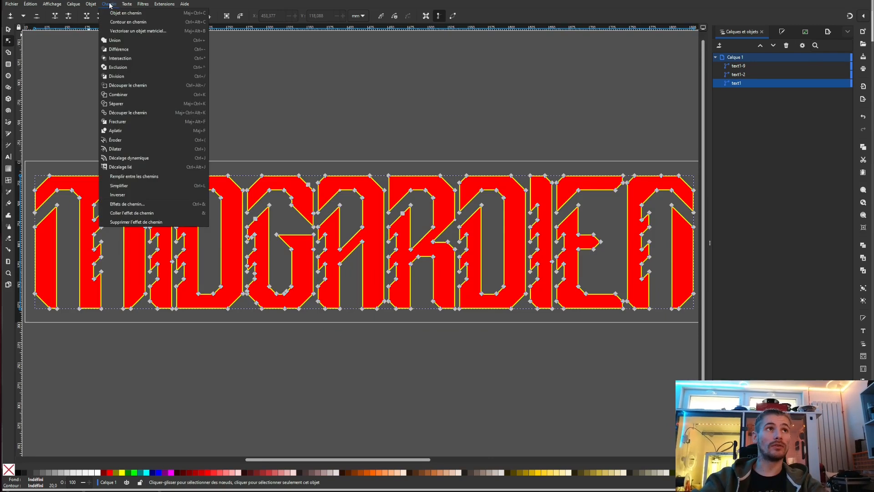
pyautogui.click(122, 151)
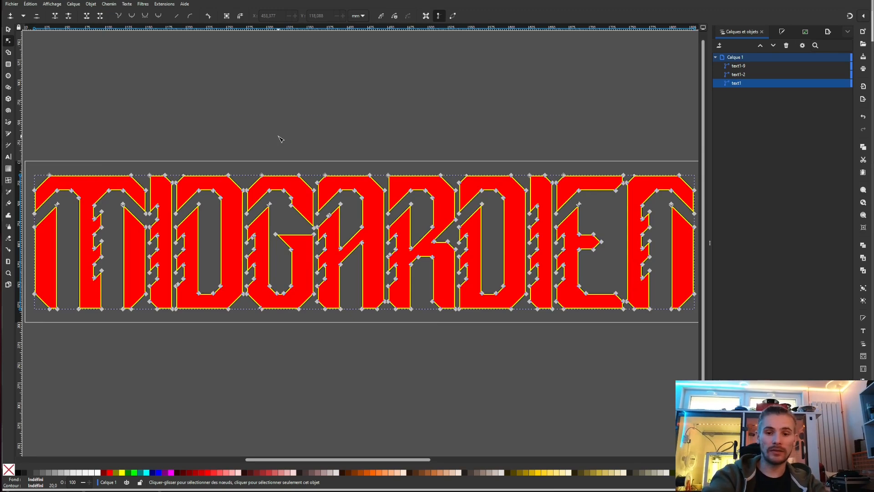
pyautogui.hotkey('ctrl', ')')
pyautogui.hotkey('ctrl', ')')
pyautogui.hotkey('ctrl', ')')
pyautogui.hotkey('ctrl', ')')
pyautogui.hotkey('ctrl', ')')
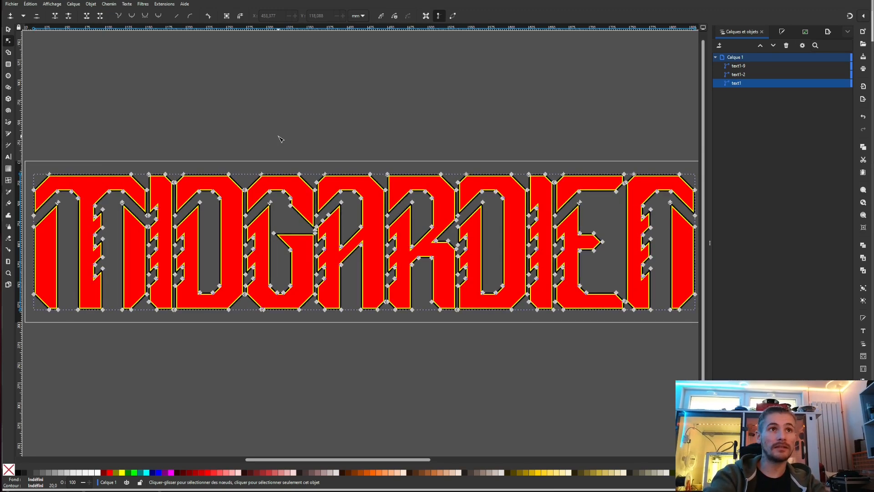
pyautogui.hotkey('ctrl', ')')
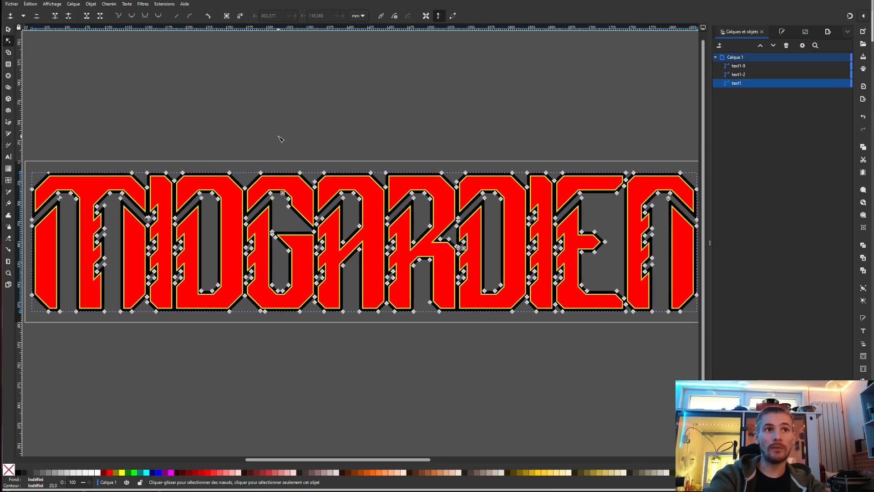
pyautogui.scroll(1, 78, 232)
pyautogui.moveTo(61, 233); pyautogui.dragTo(243, 329, button='middle')
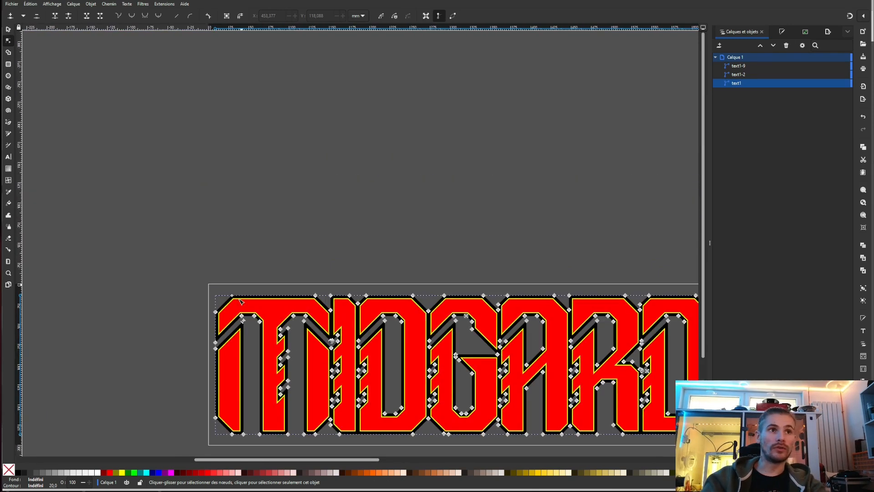
# Expand the black bottom path text1 five more times with Dilater to thicken the border around the lettering
pyautogui.keyDown('ctrl'); pyautogui.scroll(4, 242, 334); pyautogui.keyUp('ctrl')
pyautogui.keyDown('ctrl'); pyautogui.scroll(3, 239, 296); pyautogui.keyUp('ctrl')
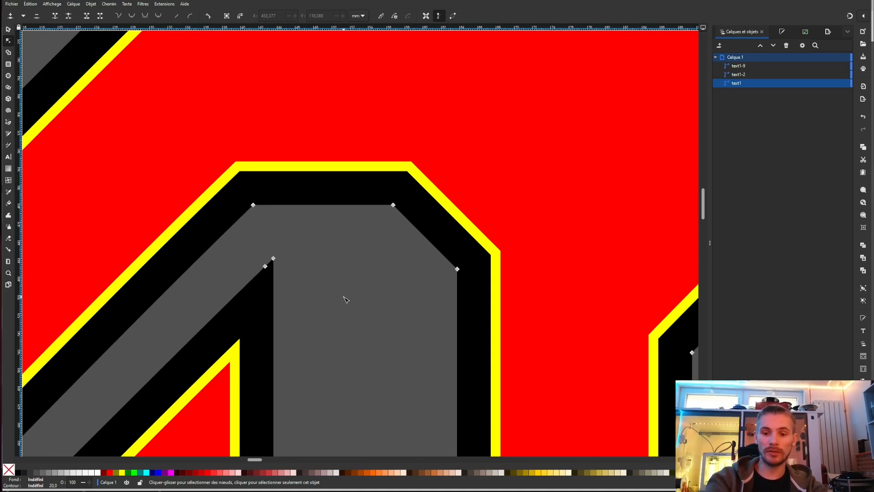
pyautogui.hotkey('ctrl', '(')
pyautogui.hotkey('ctrl', '(')
pyautogui.hotkey('ctrl', '(')
pyautogui.hotkey('ctrl', '(')
pyautogui.hotkey('ctrl', '(')
pyautogui.keyDown('ctrl'); pyautogui.scroll(-7, 344, 283); pyautogui.keyUp('ctrl')
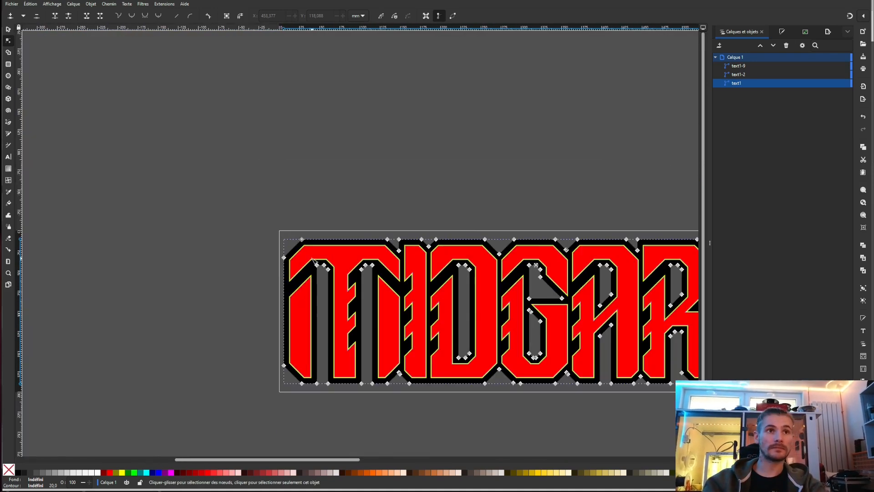
# Examine the thickened black border across the whole MIDGARDIEN lettering and clear the path selection
pyautogui.moveTo(542, 314); pyautogui.dragTo(211, 294, button='middle')
pyautogui.moveTo(471, 278); pyautogui.dragTo(525, 277, button='middle')
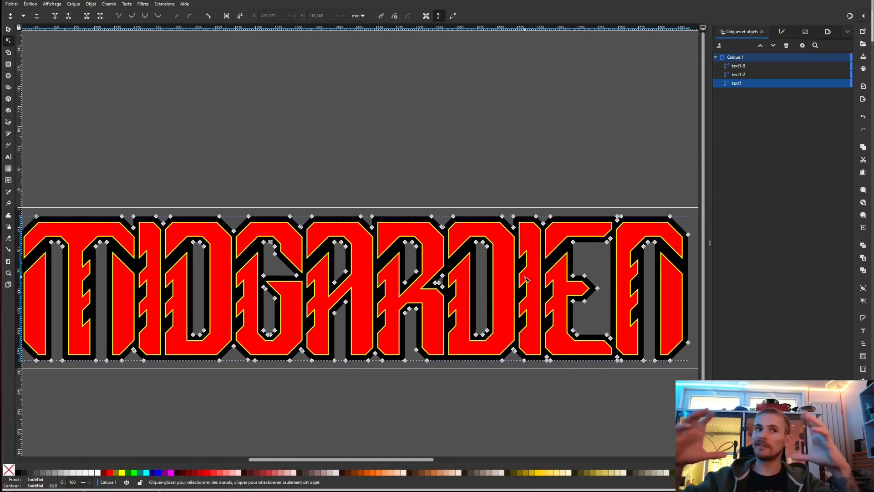
pyautogui.keyDown('ctrl'); pyautogui.scroll(-2, 510, 273); pyautogui.keyUp('ctrl')
pyautogui.keyDown('ctrl'); pyautogui.scroll(1, 510, 274); pyautogui.keyUp('ctrl')
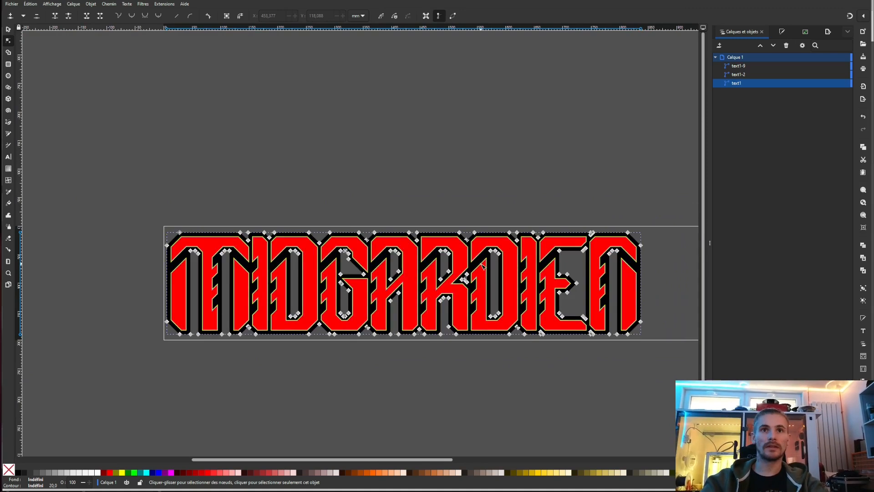
pyautogui.press('Escape')
pyautogui.click(8, 31)
pyautogui.moveTo(501, 220); pyautogui.dragTo(455, 217, button='middle')
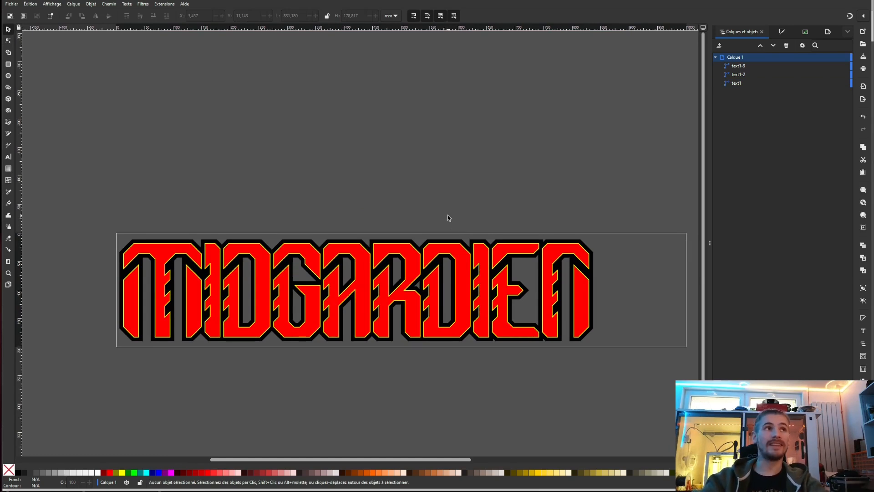
# Save a copy of the drawing as an AutoCAD DXF R14 file named logo_midgardien in the Téléchargements folder
pyautogui.click(10, 6)
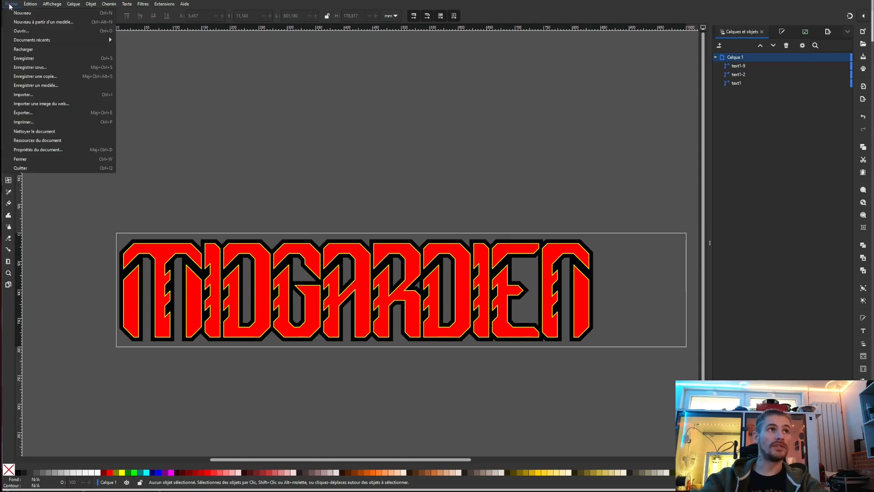
pyautogui.click(50, 78)
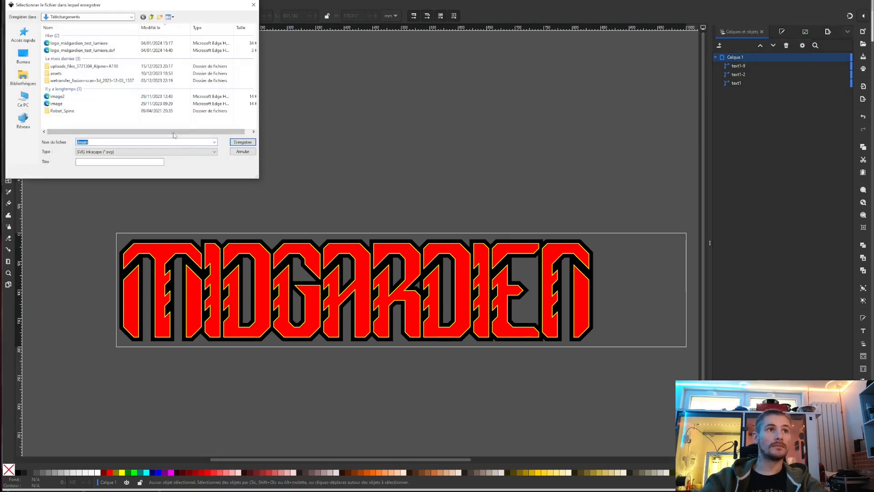
pyautogui.click(194, 151)
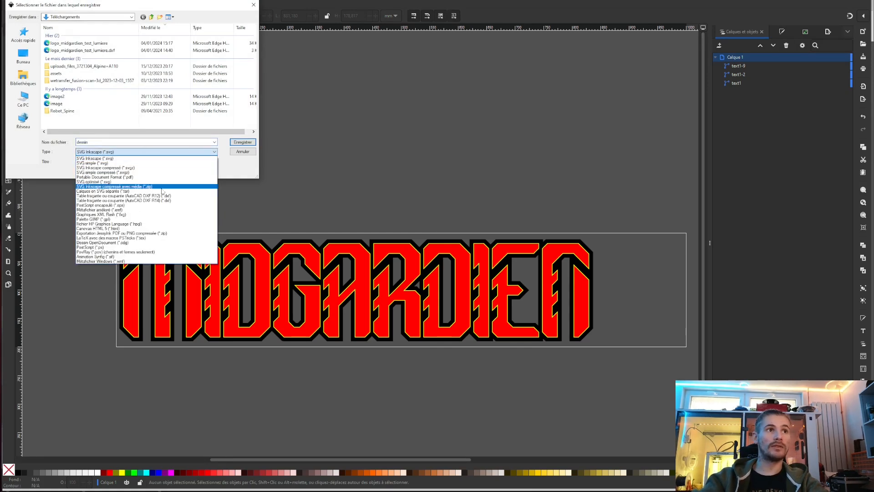
pyautogui.click(178, 200)
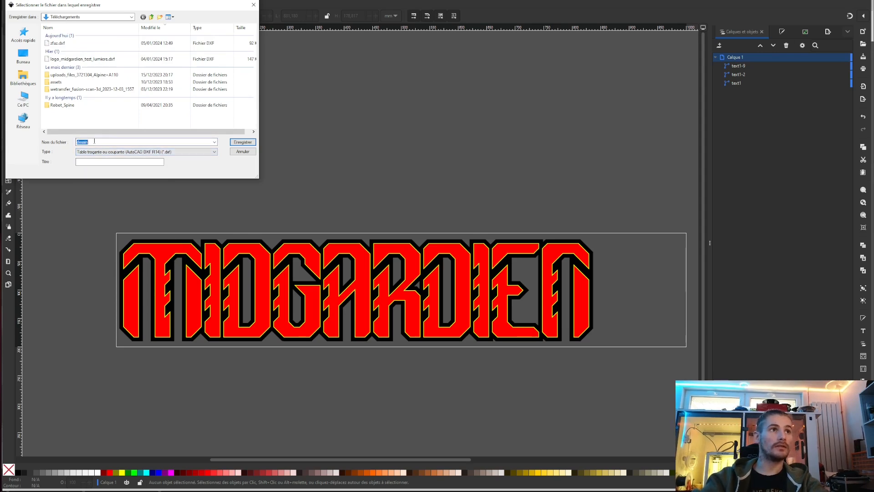
pyautogui.write('logo_midgardi')
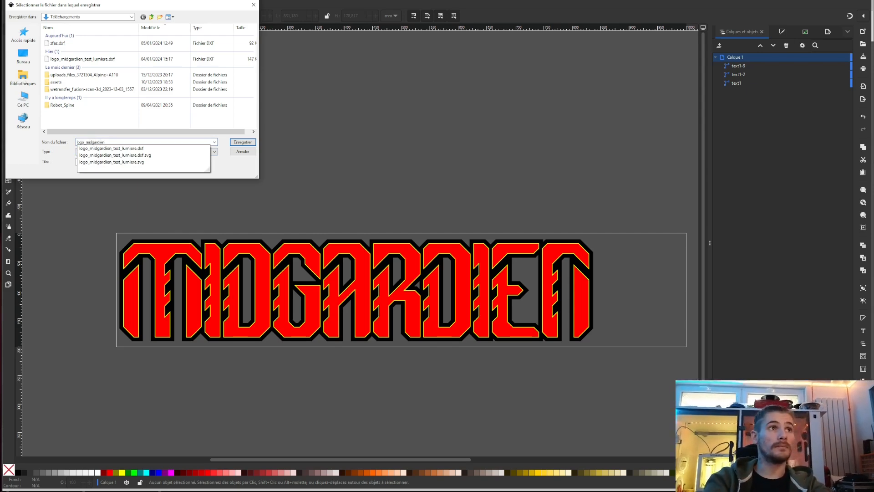
pyautogui.press('Return')
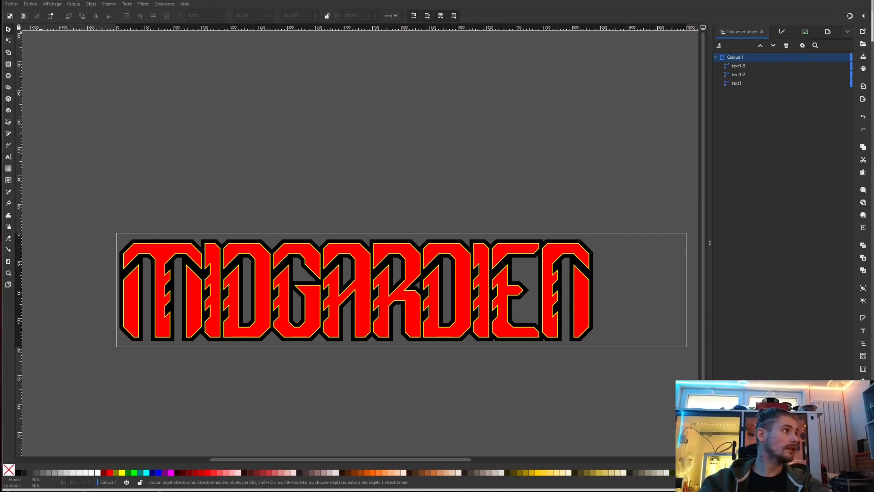
# Accept the DXF R14 export options with LWPOLYLINE output, the document unit as base unit and all layers exported
pyautogui.moveTo(137, 229); pyautogui.dragTo(296, 106)
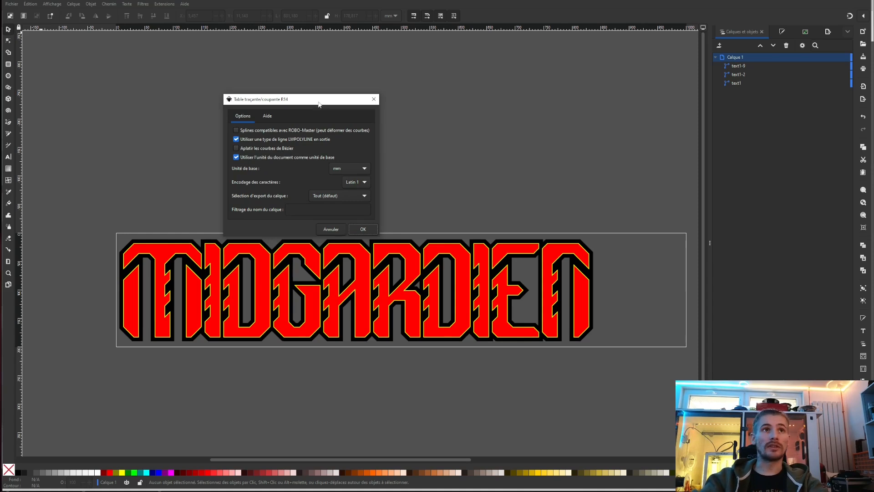
pyautogui.moveTo(319, 104); pyautogui.dragTo(321, 88)
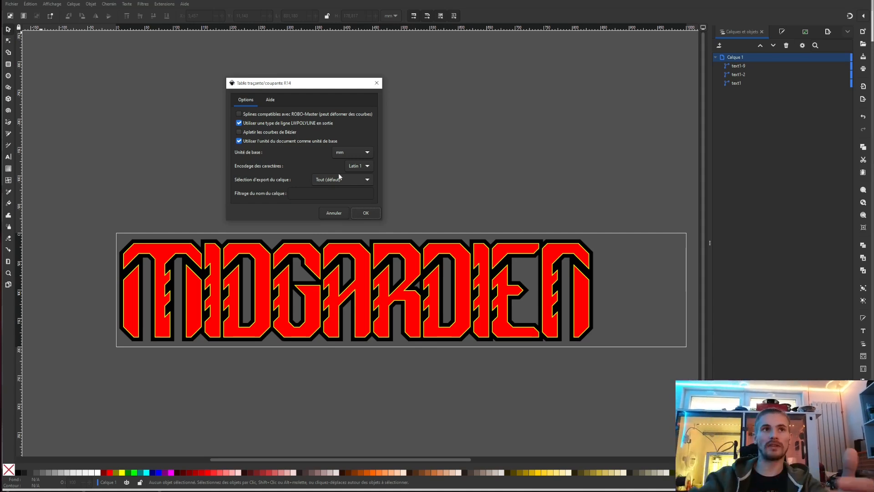
pyautogui.click(370, 213)
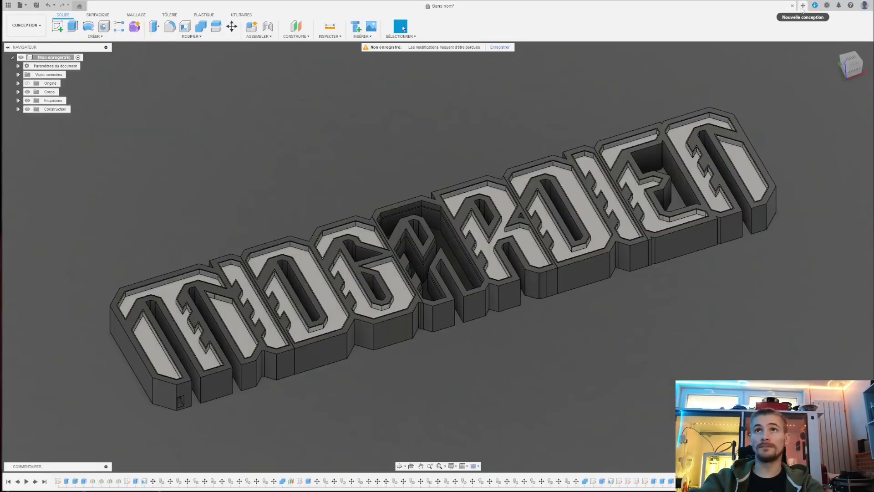
# Switch to Fusion 360 and start a sketch on the horizontal origin plane of a new design
pyautogui.click(802, 5)
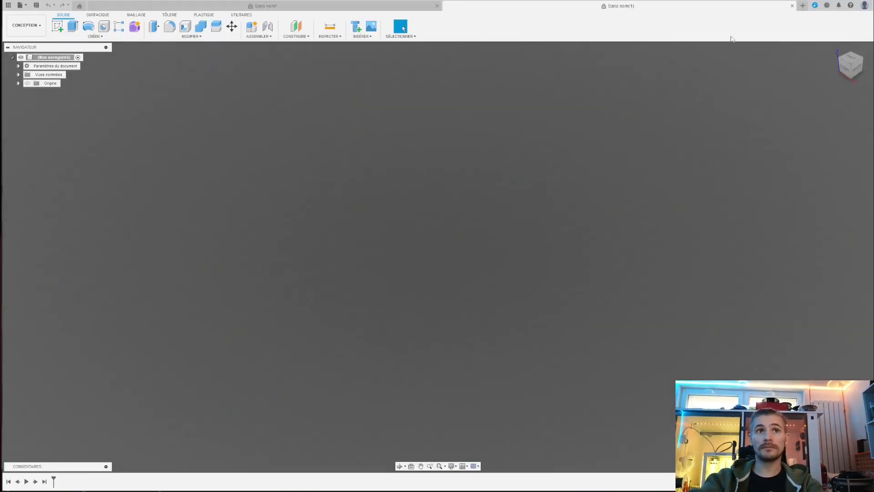
pyautogui.click(58, 26)
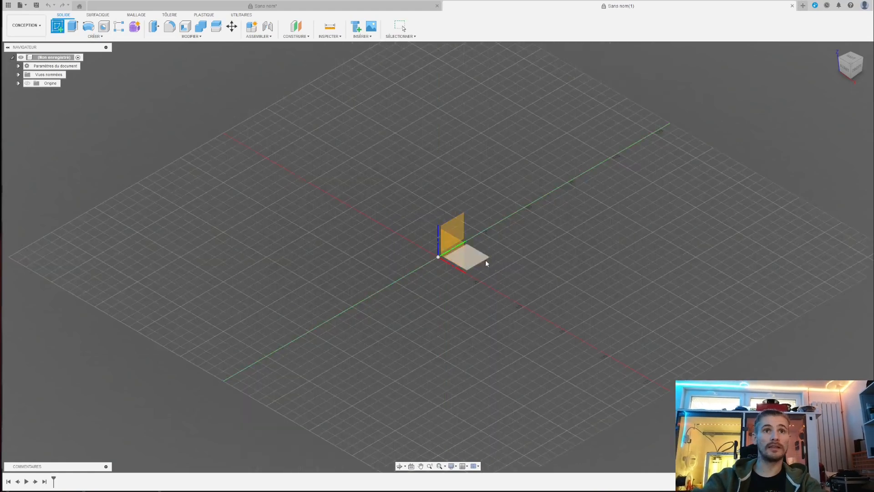
pyautogui.click(475, 255)
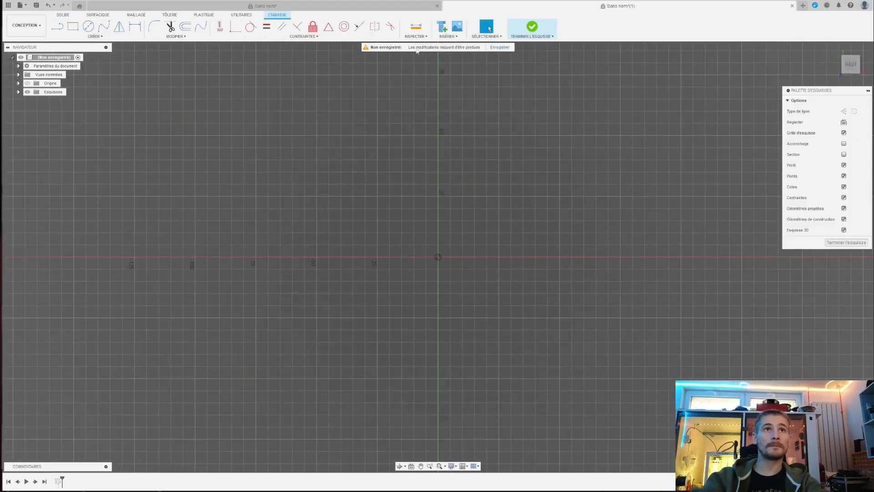
# Insert logo_midgardien.dxf from the computer's Téléchargements folder into the active sketch
pyautogui.click(456, 36)
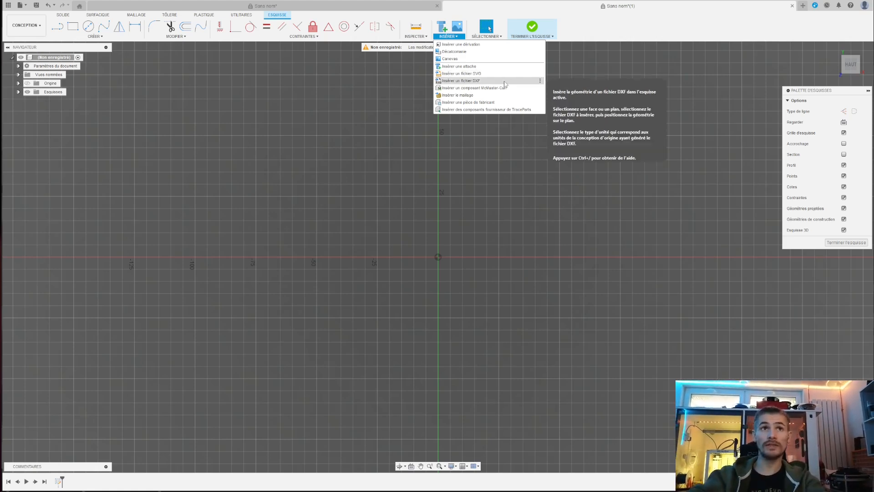
pyautogui.click(504, 81)
pyautogui.click(733, 111)
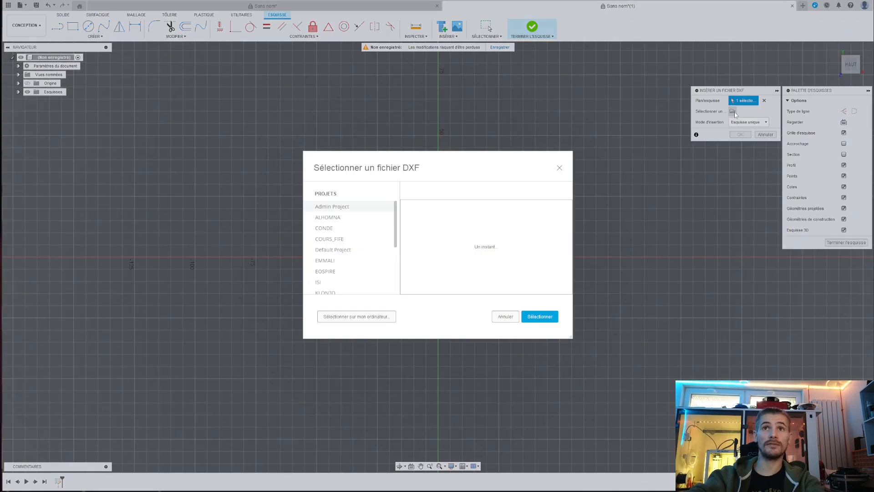
pyautogui.click(354, 319)
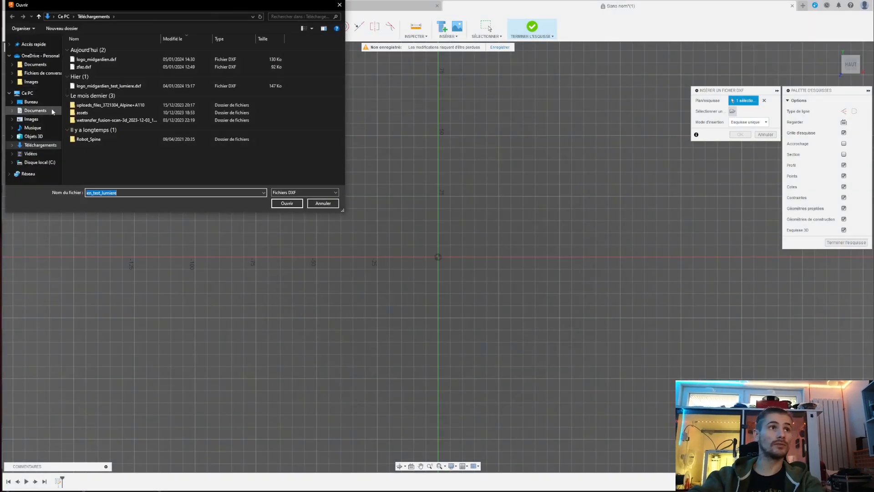
pyautogui.click(112, 60)
pyautogui.click(292, 203)
pyautogui.scroll(2, 344, 297)
pyautogui.scroll(-6, 294, 316)
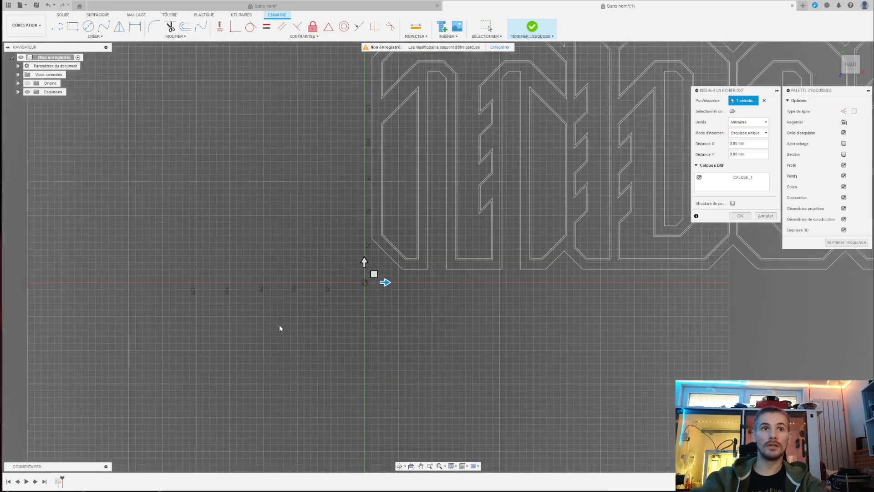
# Shift the inserted lettering about -413 mm in X and -99 mm in Y to centre it roughly on the origin, and confirm the insertion
pyautogui.scroll(-5, 279, 324)
pyautogui.scroll(2, 391, 341)
pyautogui.moveTo(328, 308); pyautogui.dragTo(107, 362)
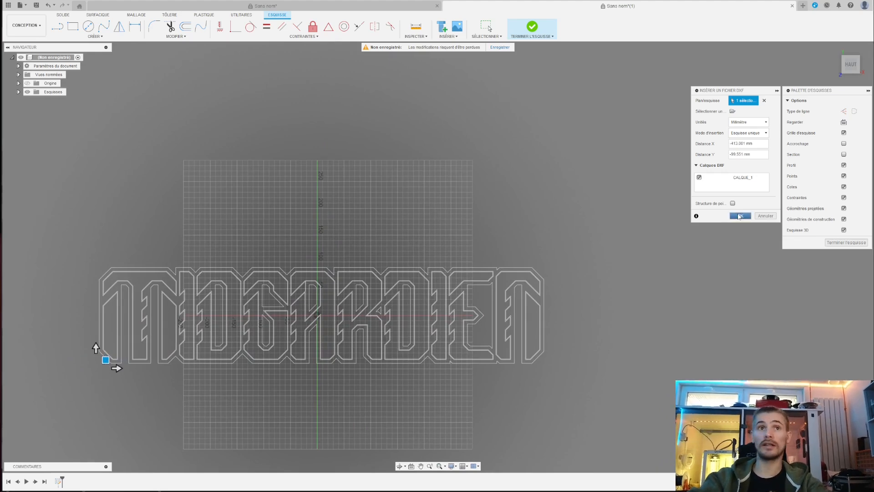
pyautogui.scroll(2, 405, 338)
pyautogui.scroll(3, 404, 339)
pyautogui.moveTo(367, 330); pyautogui.dragTo(409, 315, button='middle')
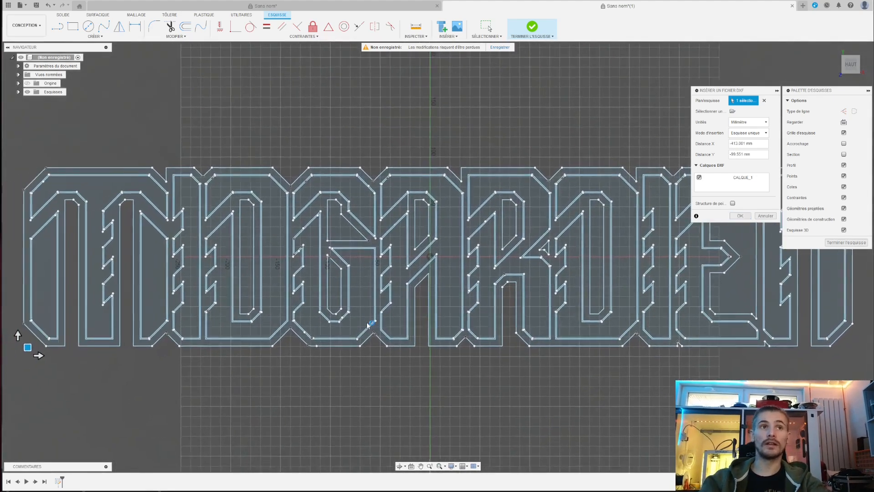
pyautogui.hotkey('alt', 'Tab')
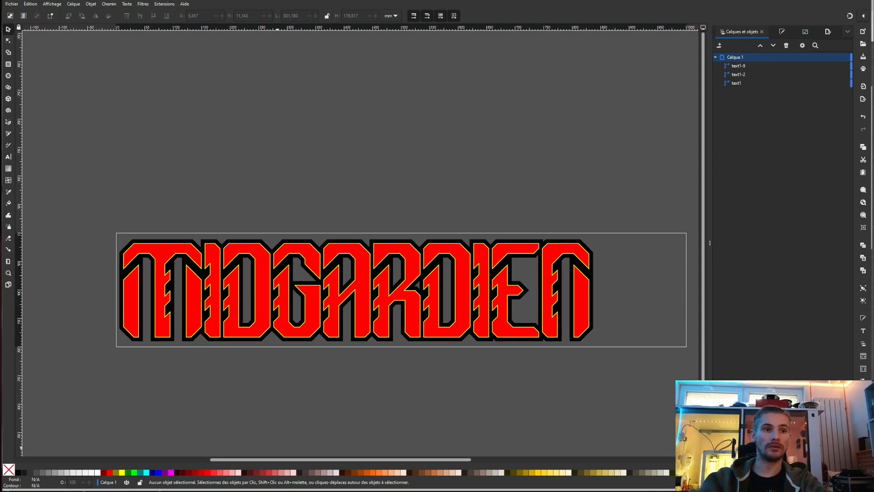
pyautogui.hotkey('alt', 'Tab')
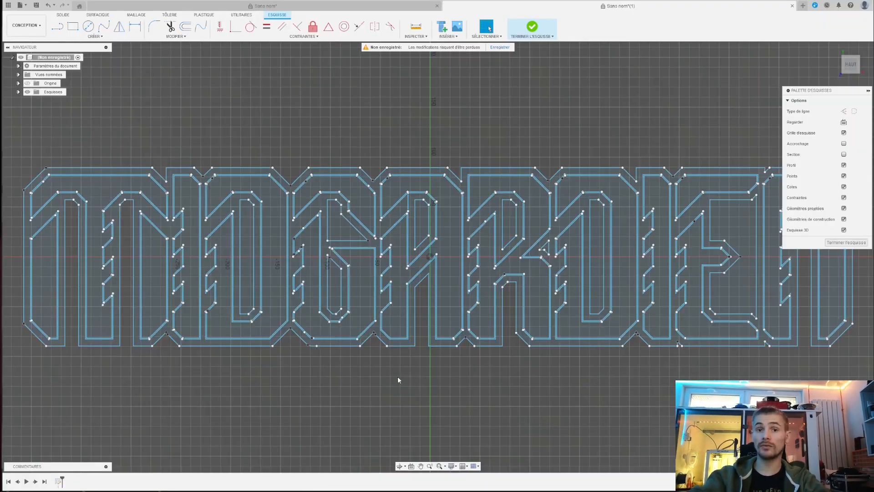
# Examine the imported sketch's nested outlines, closely around the lower end of the M's first stem
pyautogui.scroll(2, 328, 270)
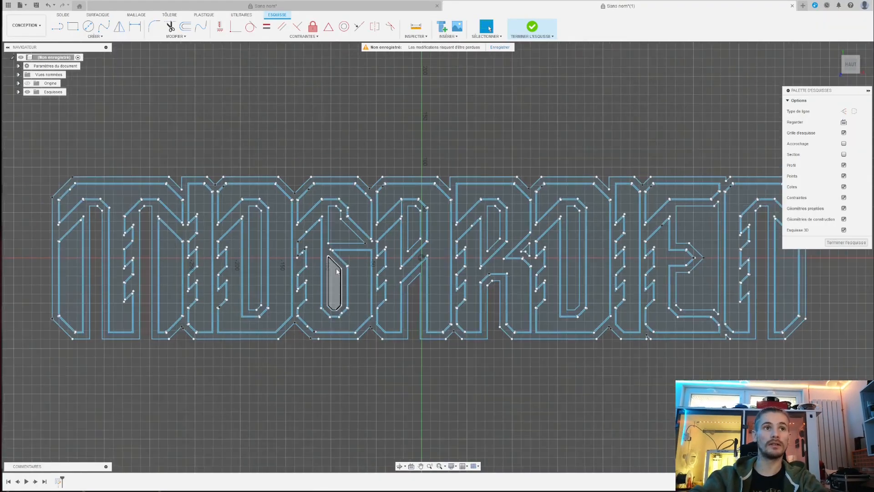
pyautogui.scroll(1, 326, 258)
pyautogui.scroll(-4, 330, 269)
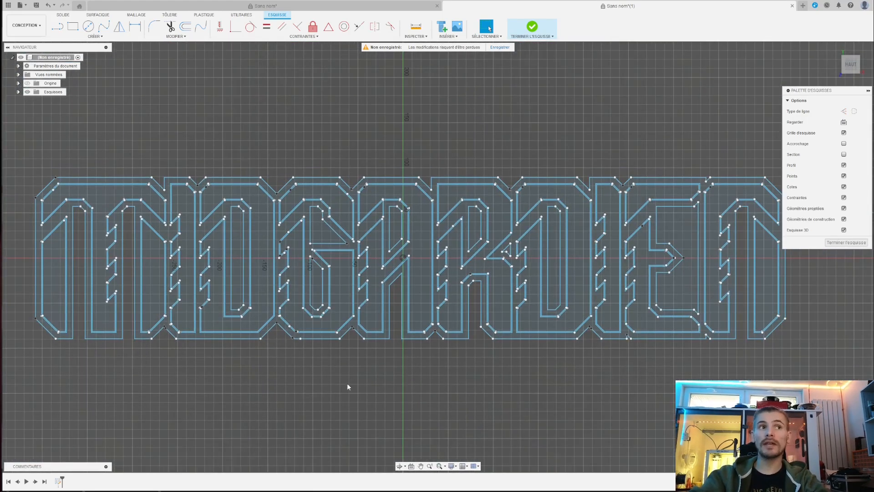
pyautogui.moveTo(218, 390); pyautogui.dragTo(455, 389, button='middle')
pyautogui.scroll(6, 296, 377)
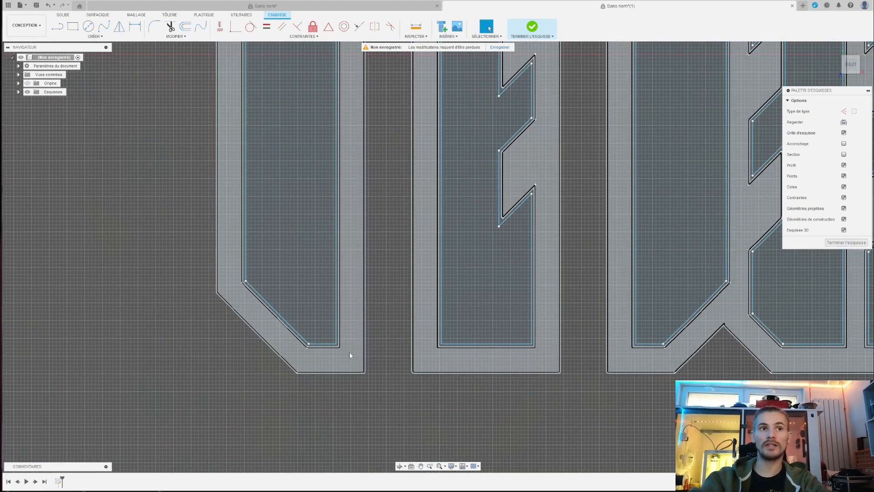
pyautogui.scroll(4, 349, 340)
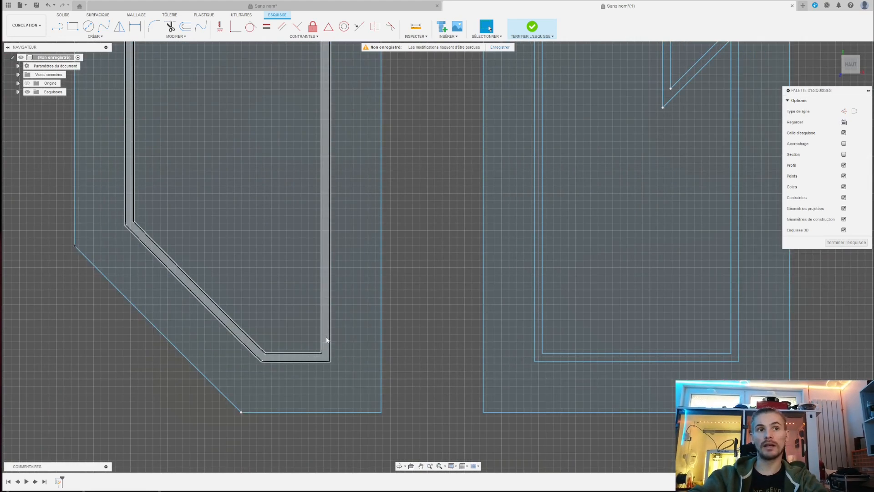
pyautogui.scroll(-6, 322, 344)
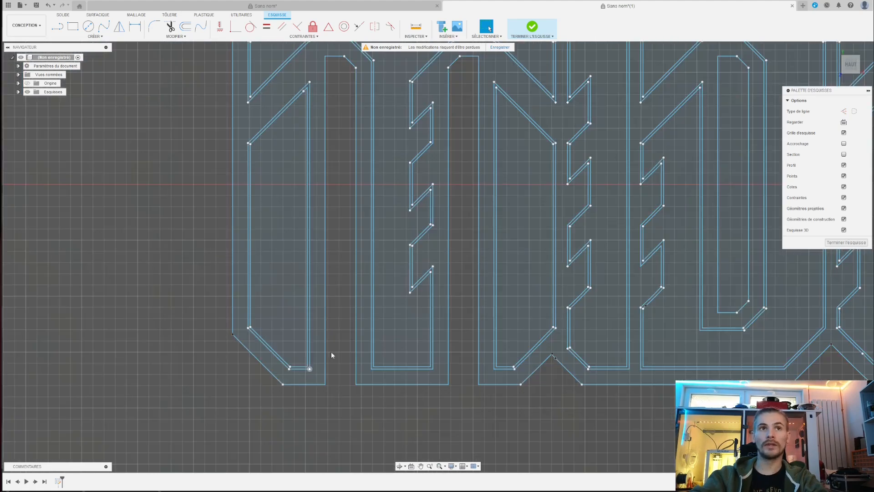
pyautogui.scroll(6, 407, 194)
pyautogui.scroll(-5, 417, 226)
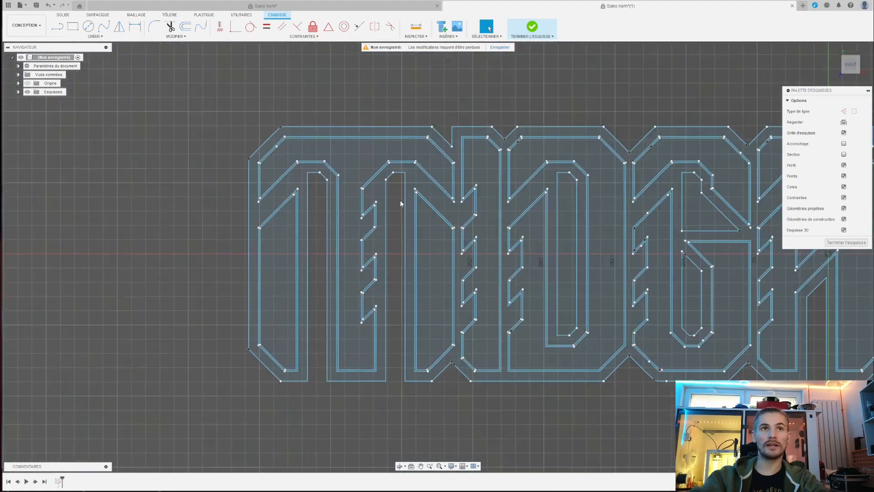
# Examine the nested outlines around the M's arch and along the notched edges of the neighbouring I and D
pyautogui.scroll(5, 416, 261)
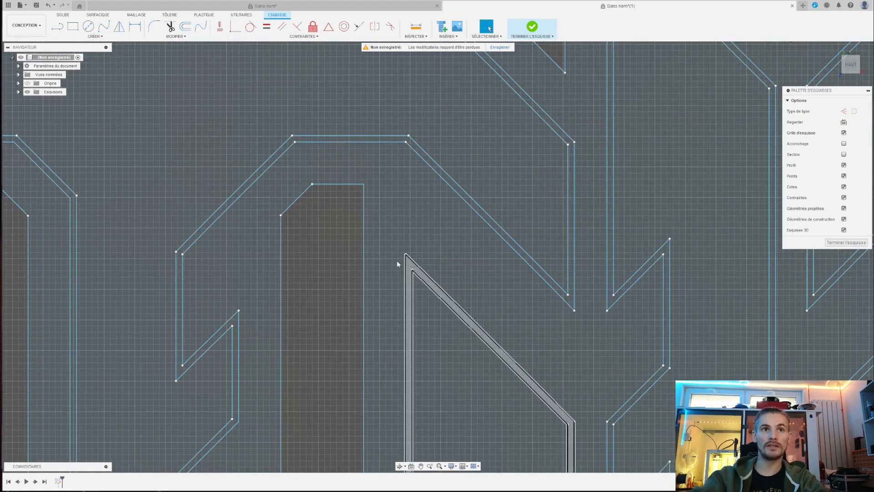
pyautogui.scroll(-3, 397, 260)
pyautogui.scroll(2, 485, 236)
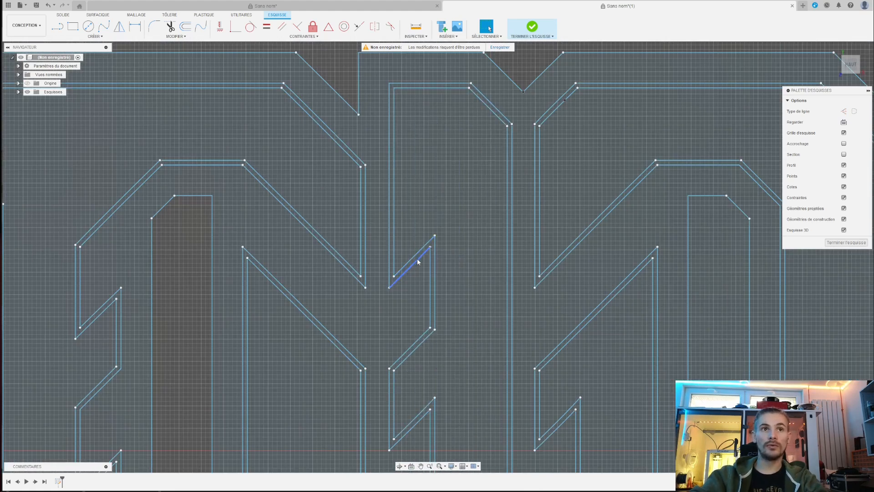
pyautogui.scroll(3, 417, 258)
pyautogui.scroll(-5, 305, 240)
pyautogui.scroll(5, 530, 205)
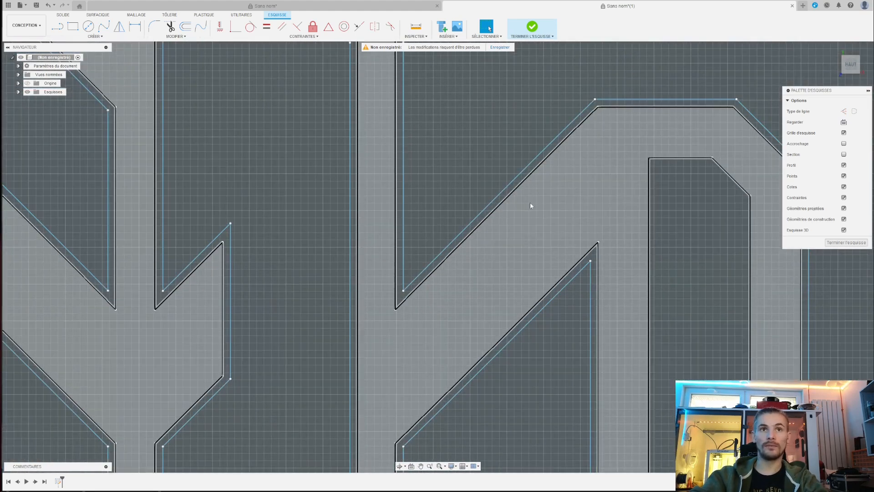
pyautogui.scroll(-5, 509, 193)
pyautogui.scroll(5, 519, 276)
pyautogui.scroll(-2, 509, 264)
pyautogui.scroll(2, 507, 263)
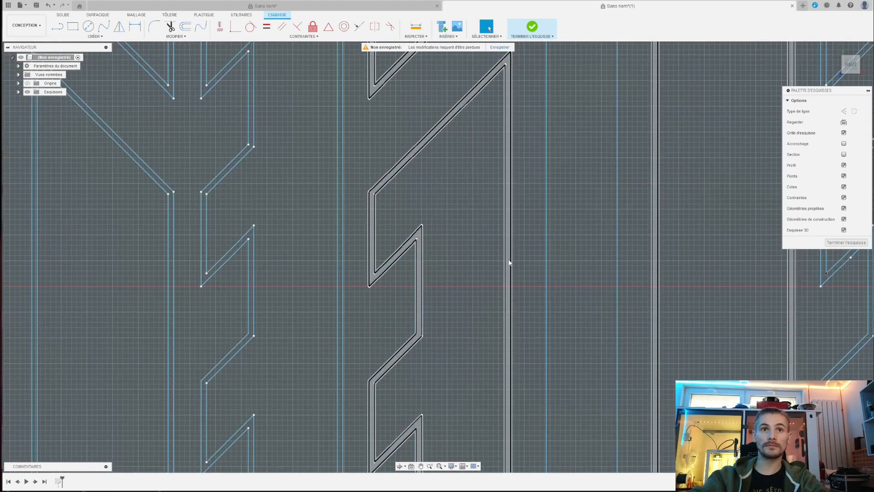
# Examine the nested outlines of the D and G, including the G's inner counters and its upper diagonal edge
pyautogui.scroll(-6, 350, 266)
pyautogui.scroll(3, 551, 196)
pyautogui.scroll(3, 448, 209)
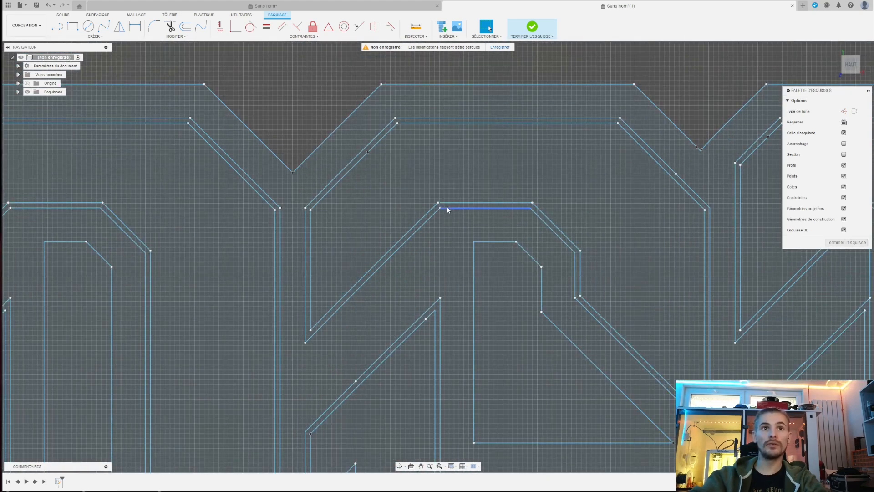
pyautogui.scroll(-3, 450, 207)
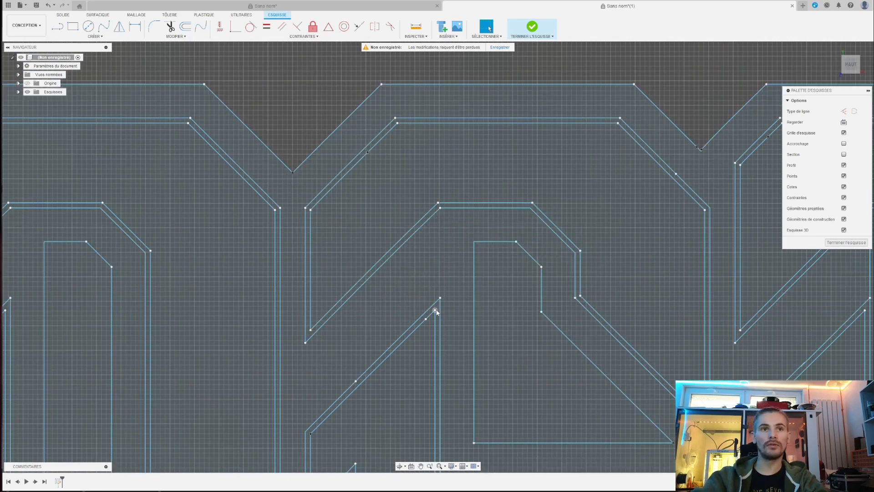
pyautogui.scroll(5, 439, 310)
pyautogui.scroll(-8, 439, 309)
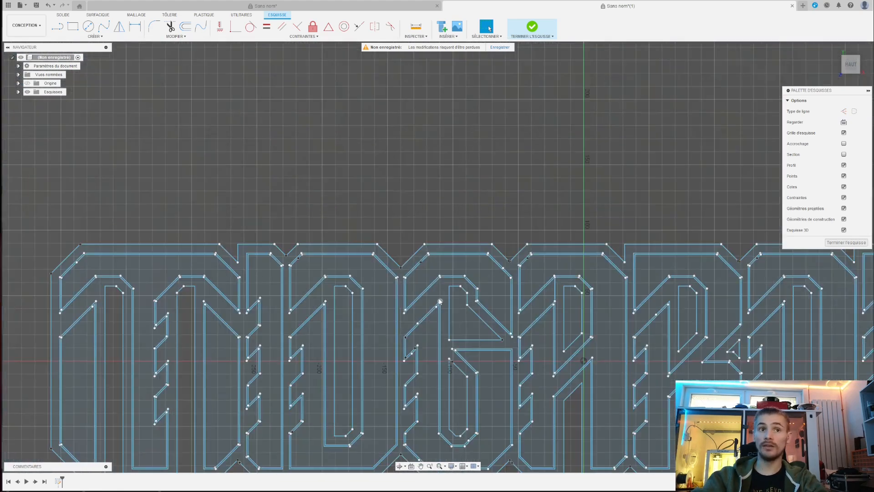
pyautogui.scroll(6, 441, 333)
pyautogui.scroll(5, 441, 333)
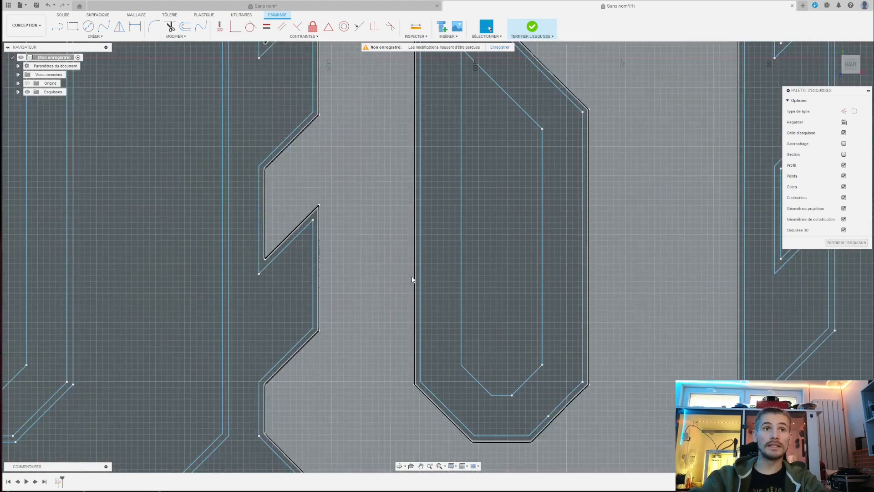
pyautogui.scroll(-6, 418, 286)
pyautogui.scroll(4, 418, 286)
pyautogui.scroll(-6, 489, 213)
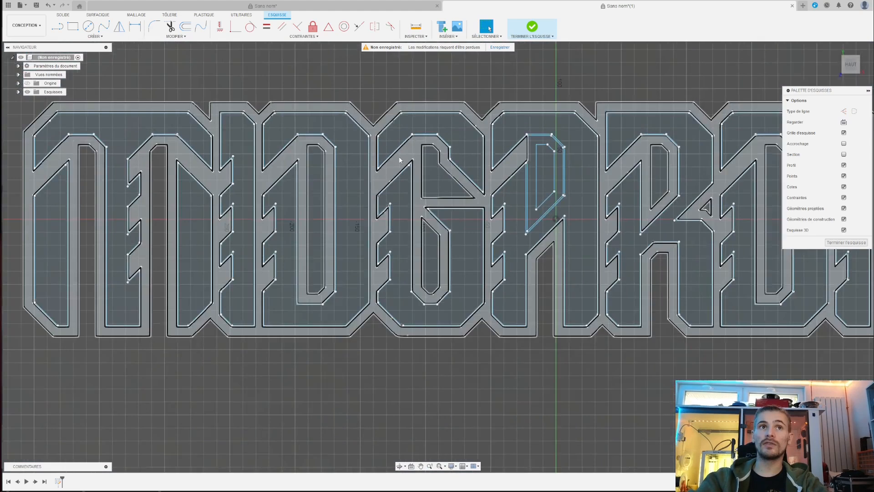
pyautogui.scroll(8, 399, 159)
pyautogui.scroll(-3, 403, 243)
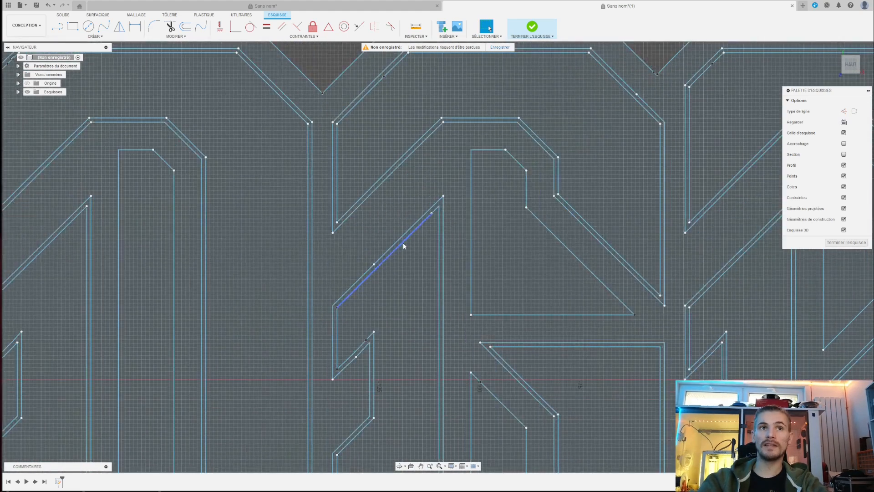
pyautogui.scroll(5, 414, 246)
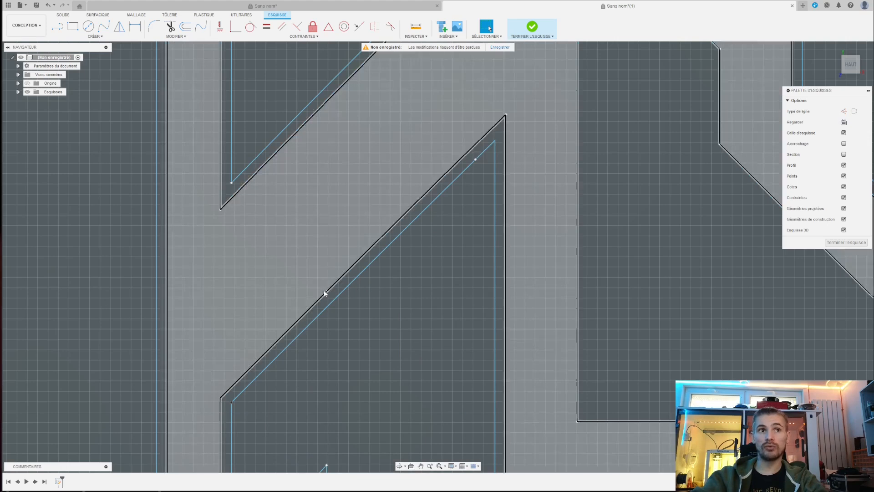
# Delete the outer line along the diagonal edge of the G's left stem
pyautogui.moveTo(320, 281)
pyautogui.mouseDown()
pyautogui.moveTo(332, 291)
pyautogui.moveTo(338, 280)
pyautogui.mouseUp()
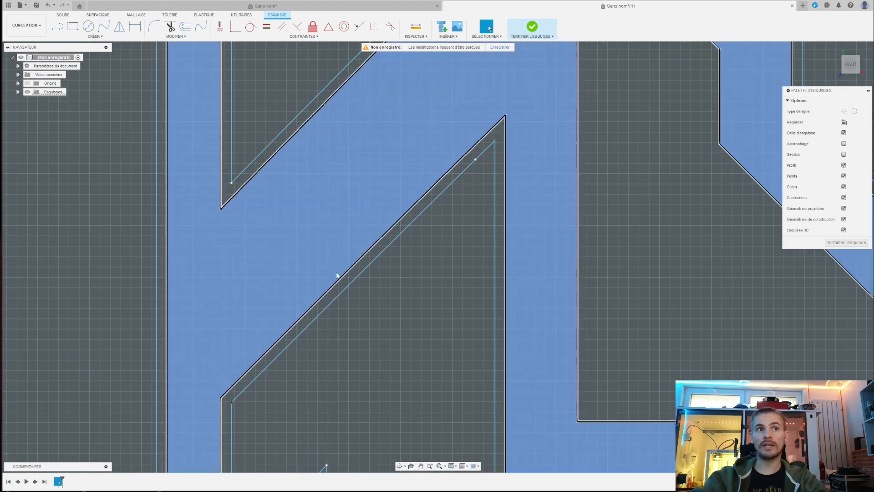
pyautogui.click(338, 280)
pyautogui.click(308, 312)
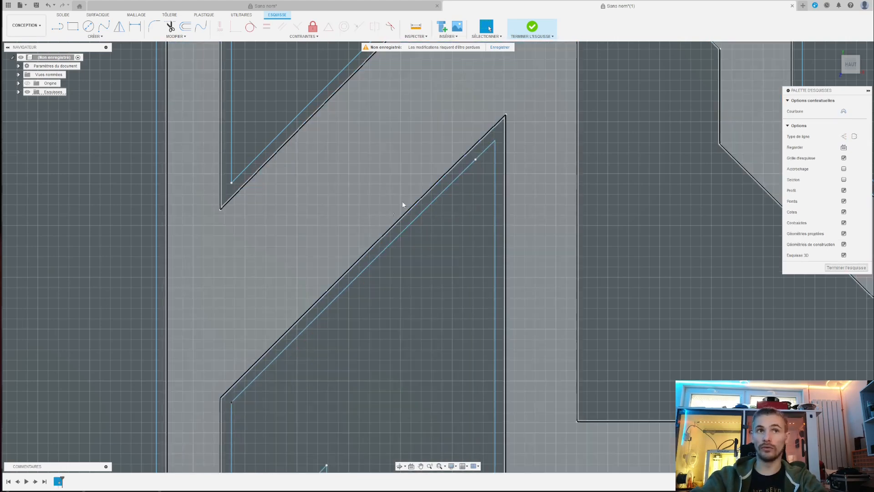
pyautogui.click(481, 139)
pyautogui.click(269, 323)
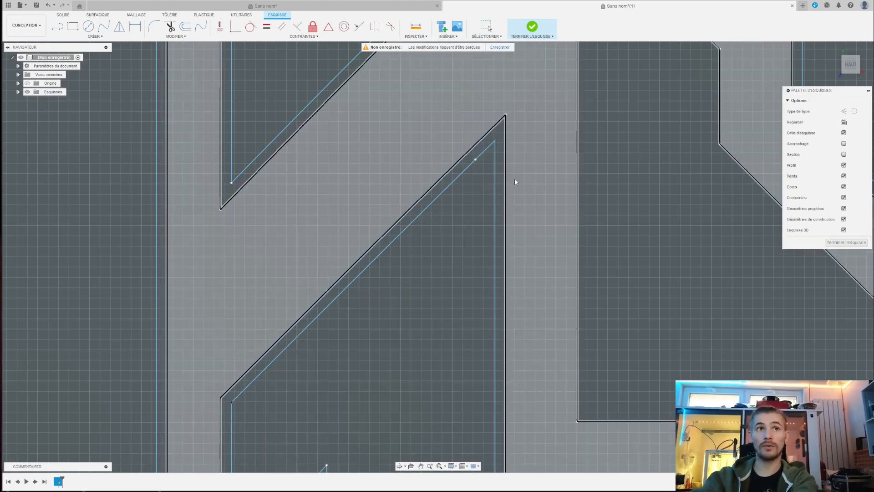
pyautogui.press('Delete')
# Redraw the G's outer diagonal as a single line between the open ends of its two vertical edges
pyautogui.press('l')
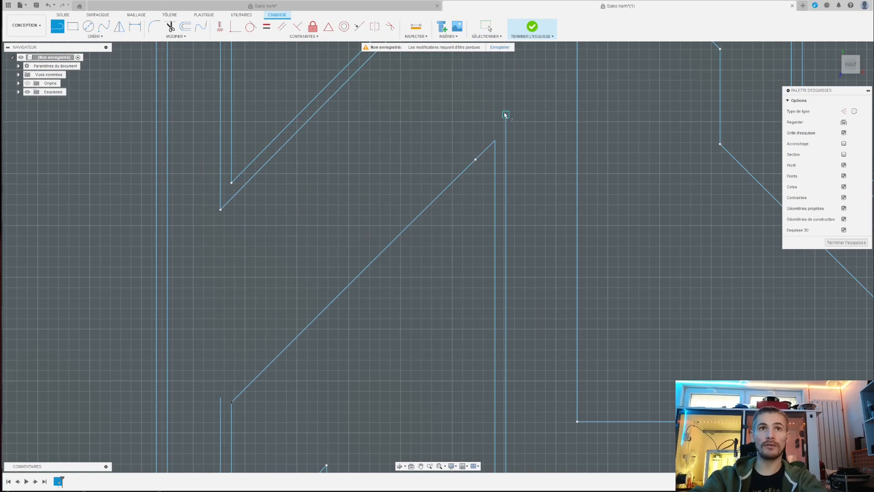
pyautogui.click(506, 114)
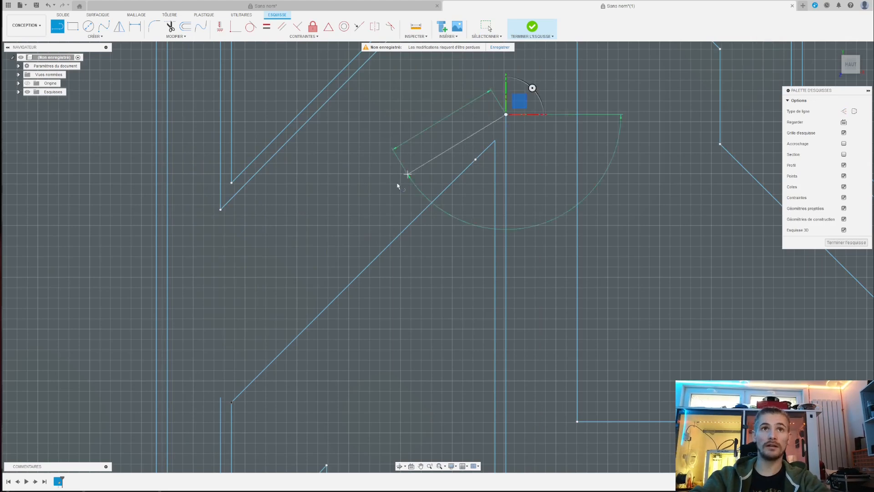
pyautogui.click(220, 398)
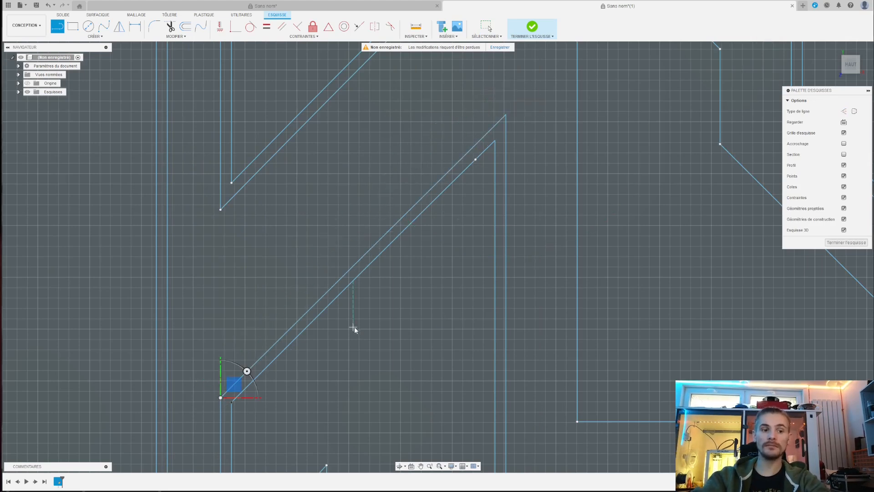
pyautogui.press('Escape')
# Examine the profiles of the repaired G and the neighbouring A for gaps, including the A's arch and inner counter
pyautogui.scroll(2, 329, 300)
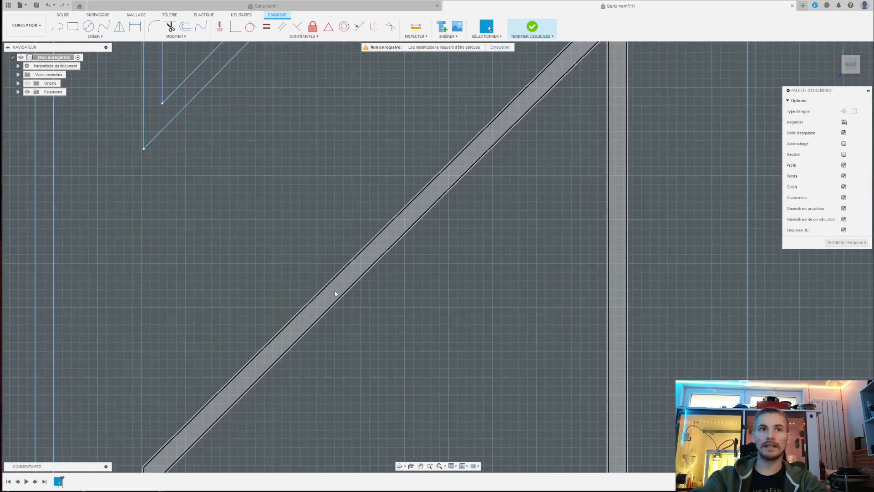
pyautogui.scroll(-6, 336, 292)
pyautogui.scroll(5, 348, 379)
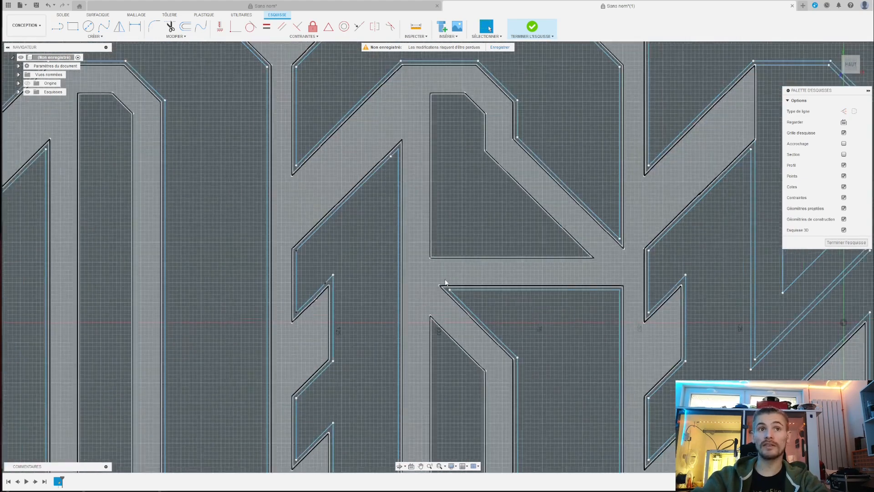
pyautogui.scroll(-5, 410, 318)
pyautogui.scroll(5, 524, 253)
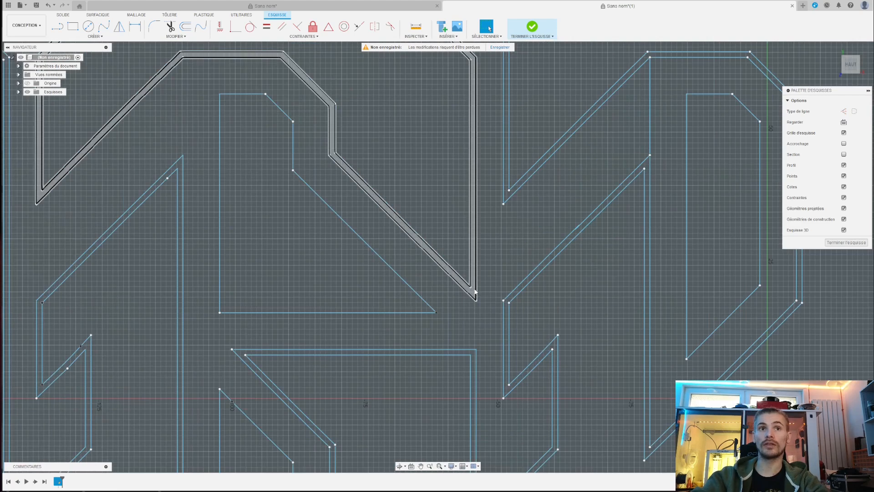
pyautogui.scroll(-3, 517, 294)
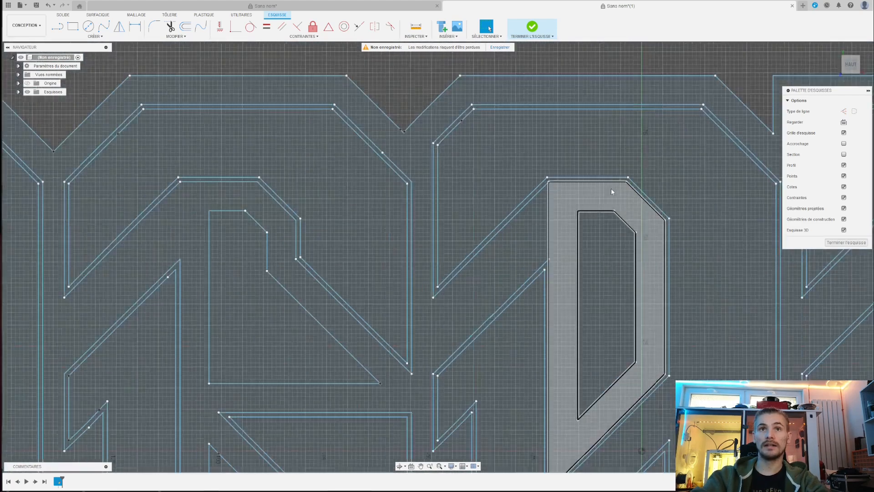
pyautogui.scroll(2, 539, 215)
pyautogui.scroll(-5, 535, 220)
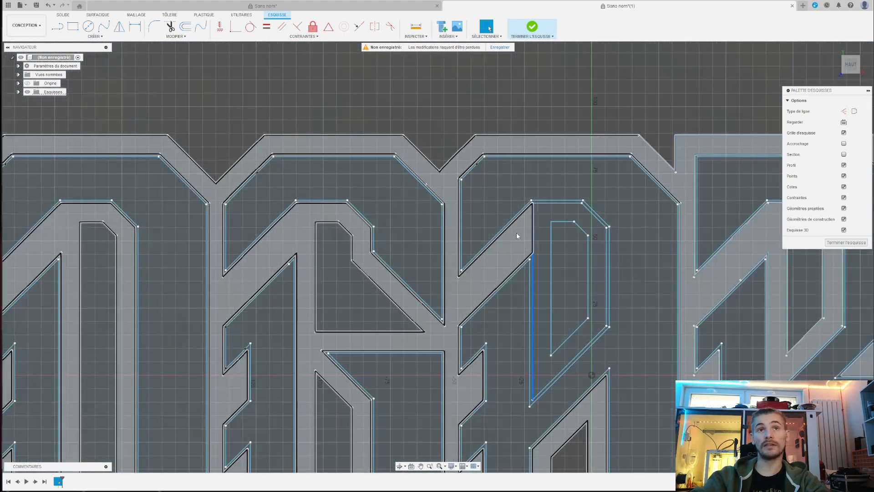
pyautogui.scroll(4, 520, 272)
pyautogui.scroll(-5, 460, 201)
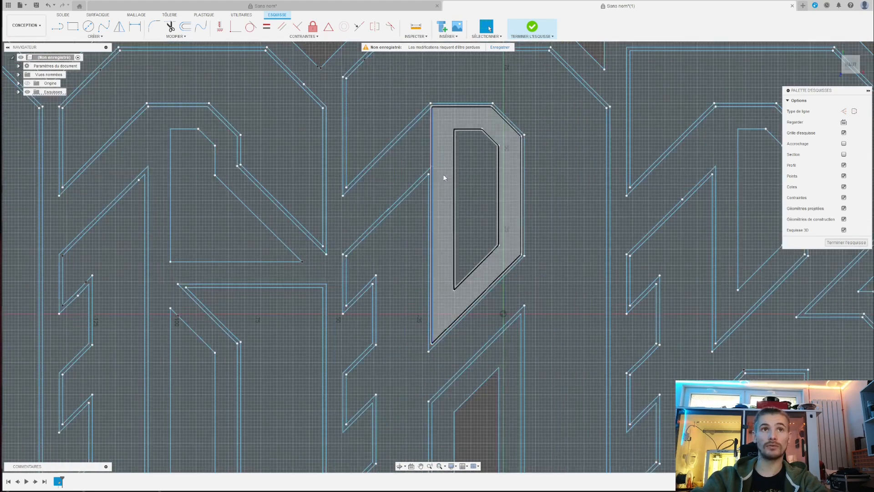
pyautogui.scroll(6, 463, 168)
pyautogui.scroll(-5, 527, 188)
pyautogui.scroll(6, 618, 232)
pyautogui.scroll(2, 618, 232)
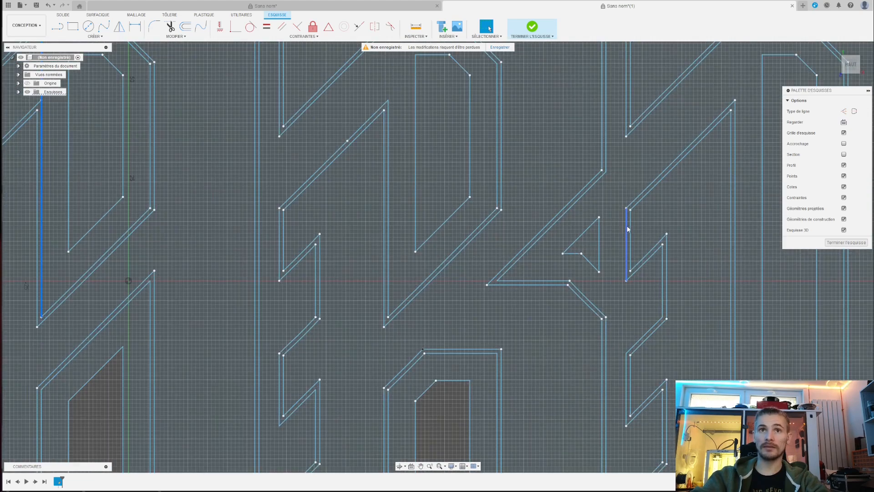
# Examine the outlines of the R, D, I, E and N, including their notches and inner counters
pyautogui.scroll(-6, 630, 232)
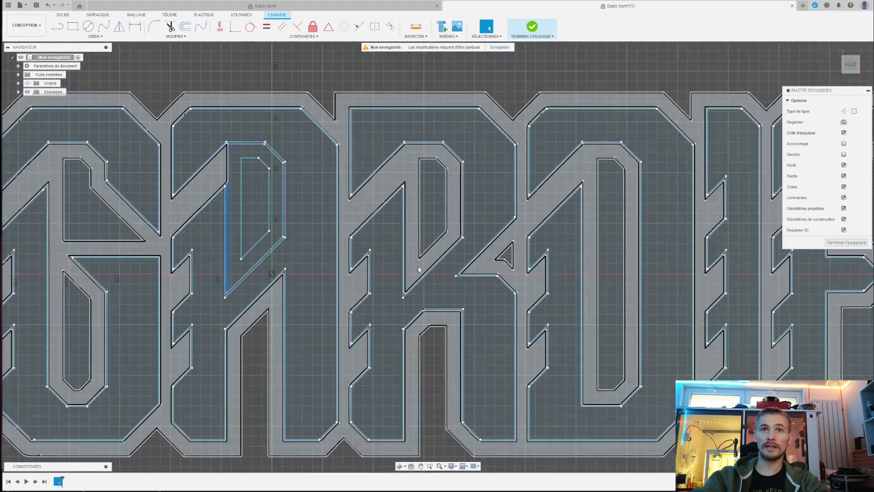
pyautogui.scroll(7, 563, 228)
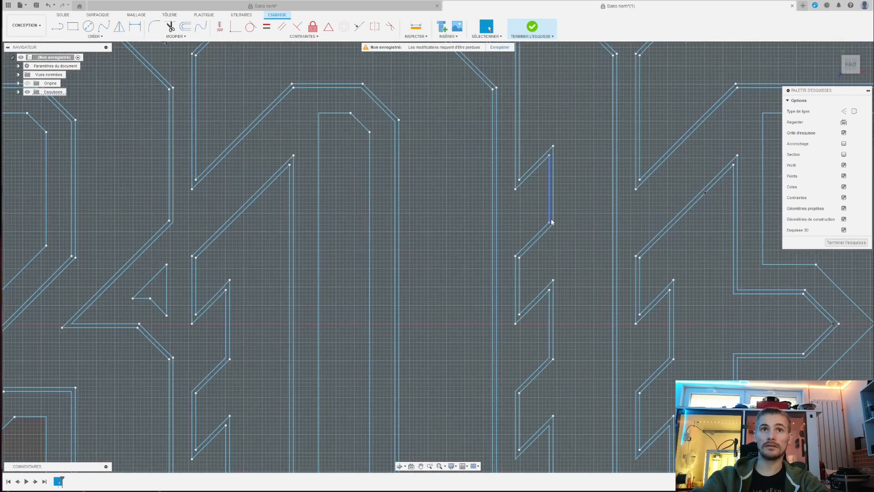
pyautogui.scroll(2, 551, 221)
pyautogui.scroll(-6, 684, 144)
pyautogui.scroll(7, 641, 160)
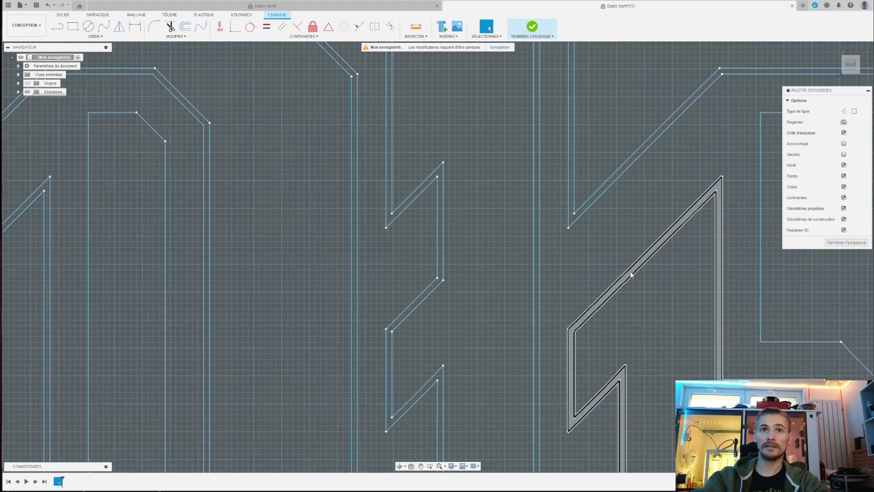
pyautogui.scroll(-6, 603, 261)
pyautogui.scroll(6, 545, 235)
pyautogui.scroll(3, 697, 230)
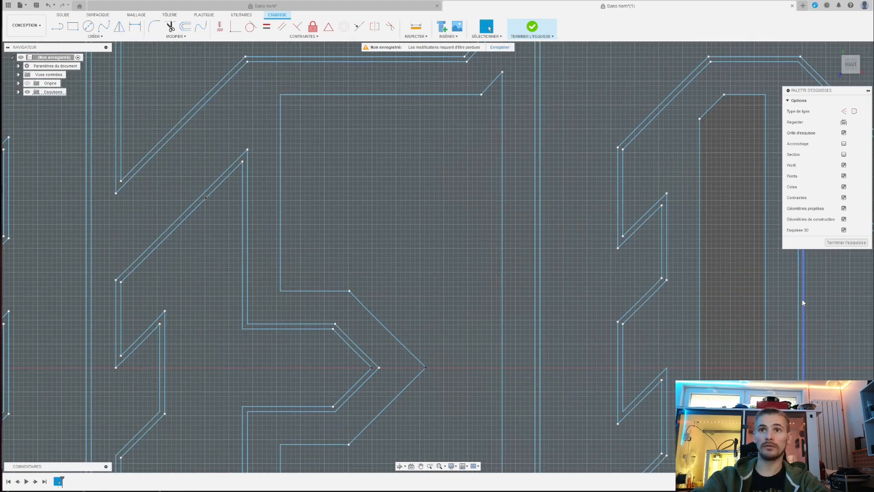
pyautogui.scroll(-3, 621, 322)
pyautogui.scroll(-6, 505, 297)
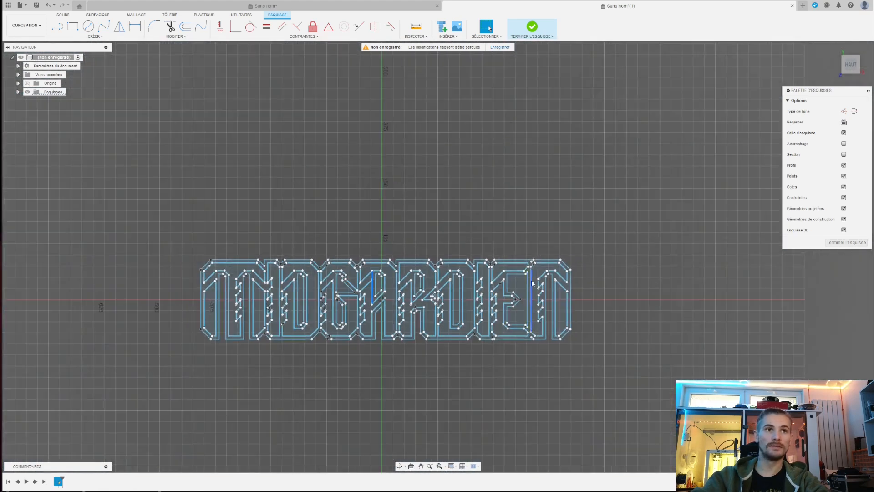
pyautogui.scroll(3, 480, 245)
pyautogui.click(624, 192)
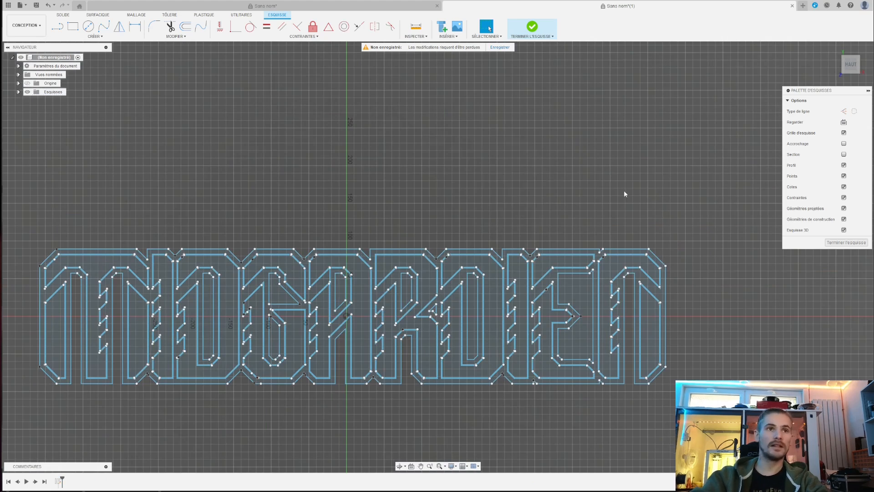
# Finish editing the sketch of the imported lettering
pyautogui.click(835, 242)
pyautogui.moveTo(796, 239)
pyautogui.keyDown('shift'); pyautogui.mouseDown(button='middle')
pyautogui.moveTo(532, 209)
pyautogui.moveTo(561, 189)
pyautogui.moveTo(478, 152)
pyautogui.mouseUp(button='middle'); pyautogui.keyUp('shift')
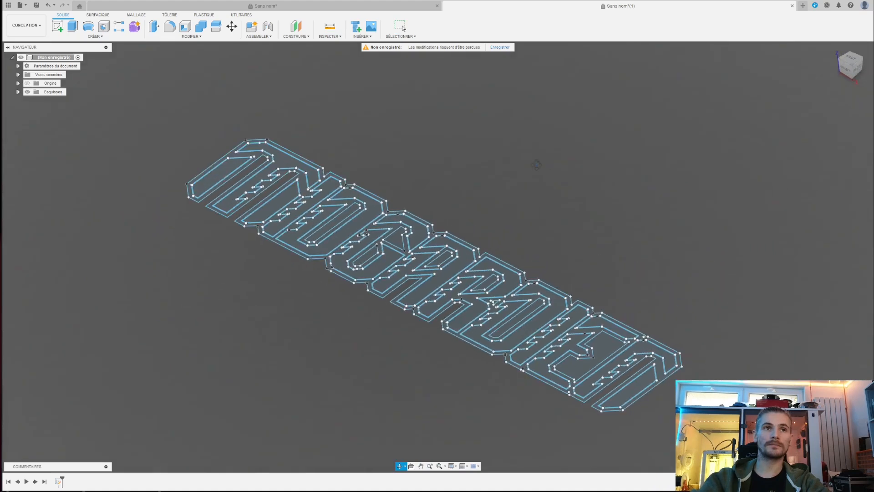
pyautogui.scroll(-3, 399, 193)
pyautogui.scroll(4, 396, 190)
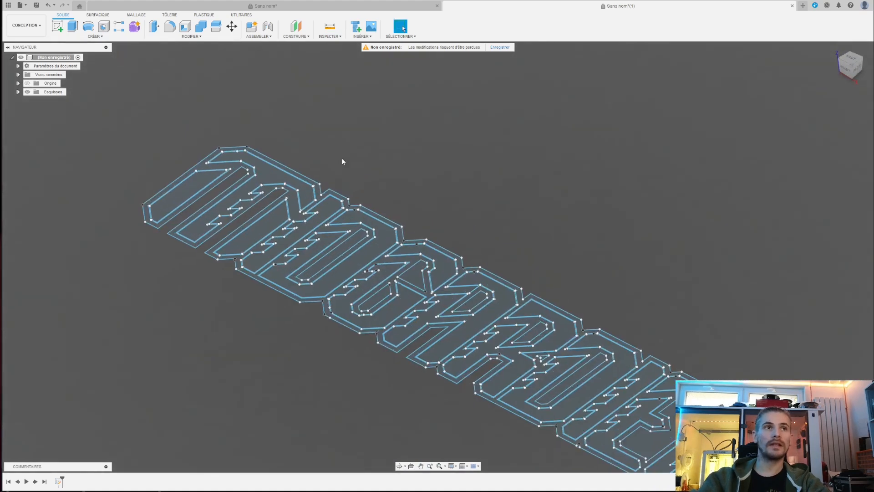
# Start a solid extrusion with the three inner fill profiles of the M and those of the first I and D
pyautogui.click(73, 26)
pyautogui.scroll(10, 226, 179)
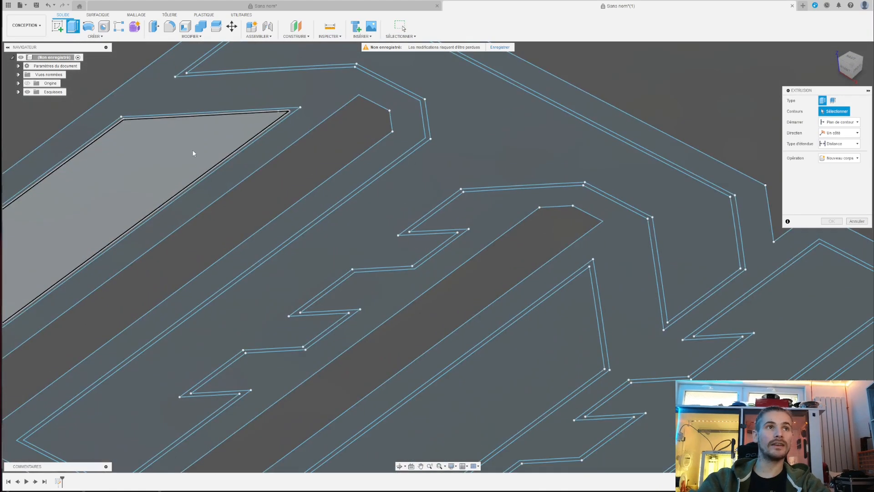
pyautogui.click(193, 151)
pyautogui.click(413, 195)
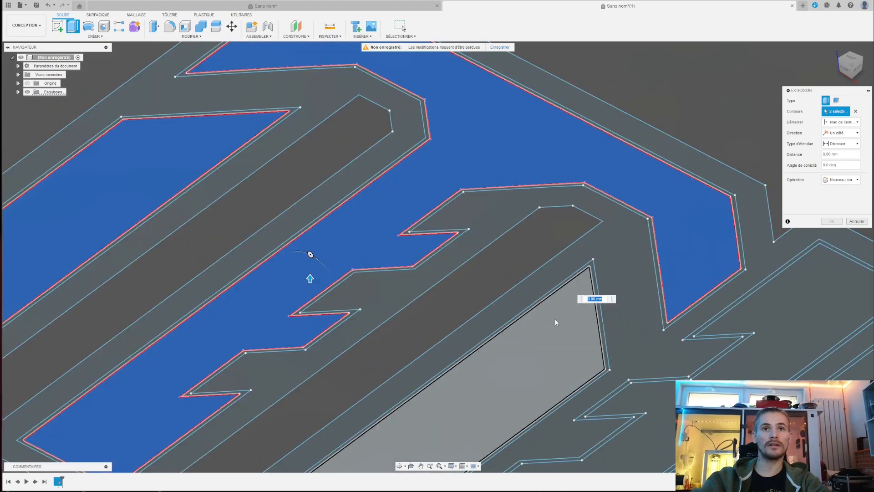
pyautogui.click(556, 322)
pyautogui.scroll(-3, 412, 259)
pyautogui.scroll(-2, 486, 221)
pyautogui.click(608, 287)
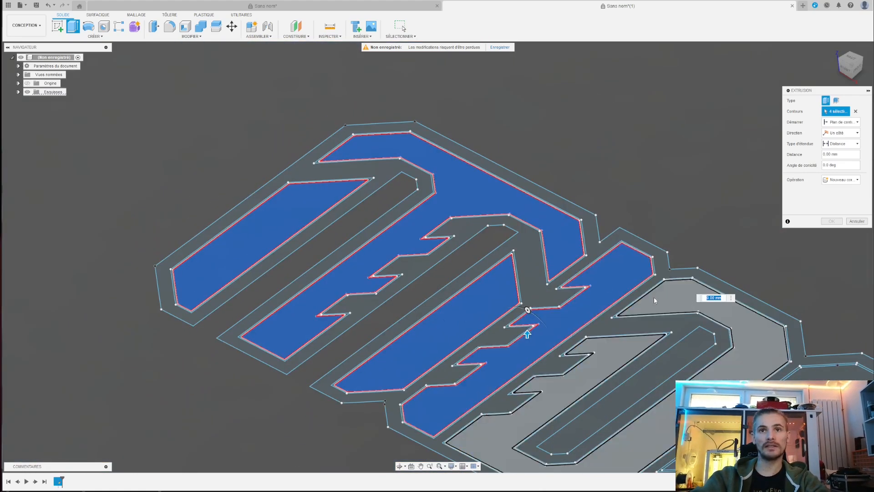
pyautogui.click(654, 297)
# Add both inner fill profiles of the G and those of the A and R to the extrusion
pyautogui.scroll(-3, 465, 246)
pyautogui.scroll(-2, 465, 246)
pyautogui.scroll(3, 678, 344)
pyautogui.click(647, 292)
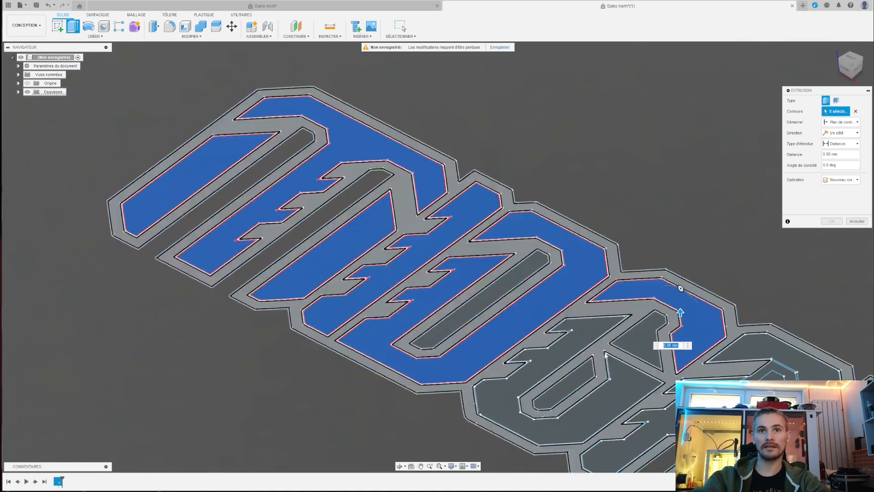
pyautogui.click(569, 345)
pyautogui.scroll(-3, 413, 306)
pyautogui.scroll(3, 637, 341)
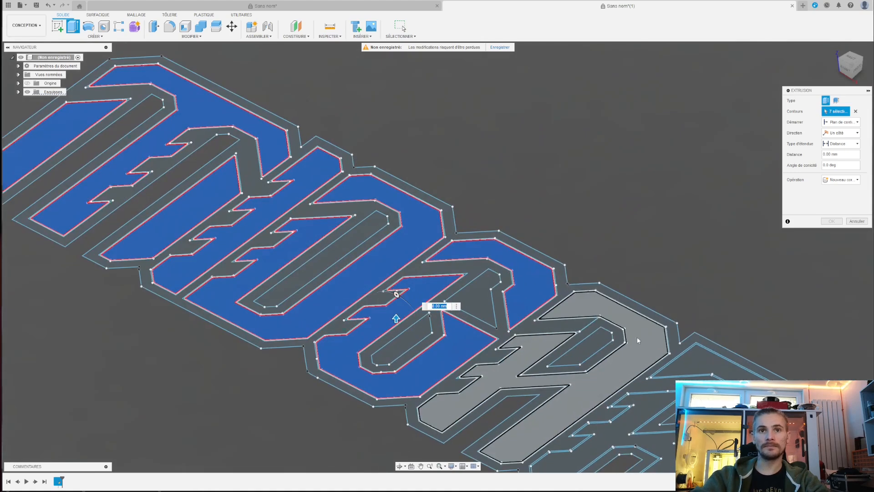
pyautogui.click(597, 313)
pyautogui.click(709, 369)
# Add the inner fill profiles of the second D, the second I, both pieces of the E and the N to the extrusion
pyautogui.scroll(-3, 433, 283)
pyautogui.scroll(3, 592, 362)
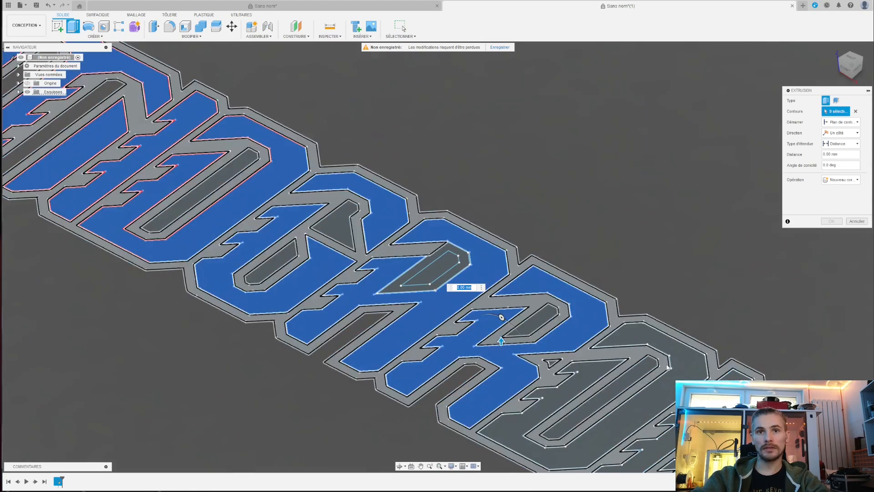
pyautogui.click(652, 413)
pyautogui.click(688, 417)
pyautogui.scroll(-3, 592, 377)
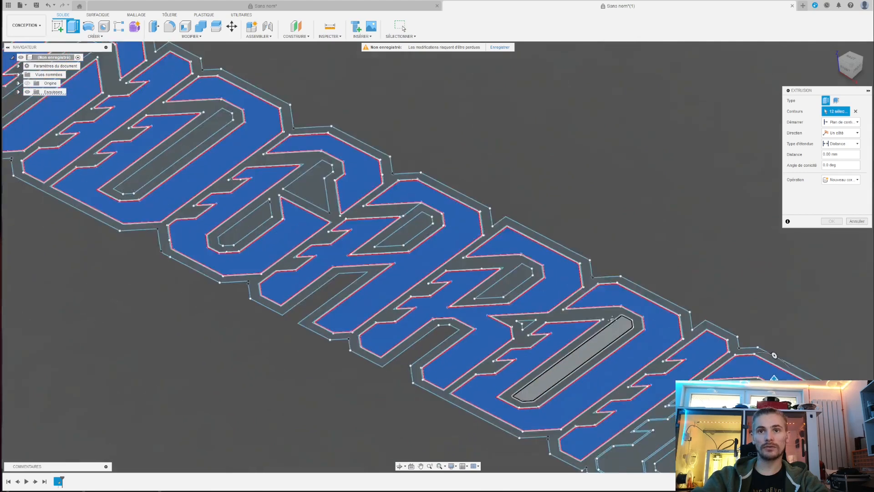
pyautogui.scroll(3, 775, 353)
pyautogui.click(705, 272)
pyautogui.click(618, 328)
pyautogui.click(780, 333)
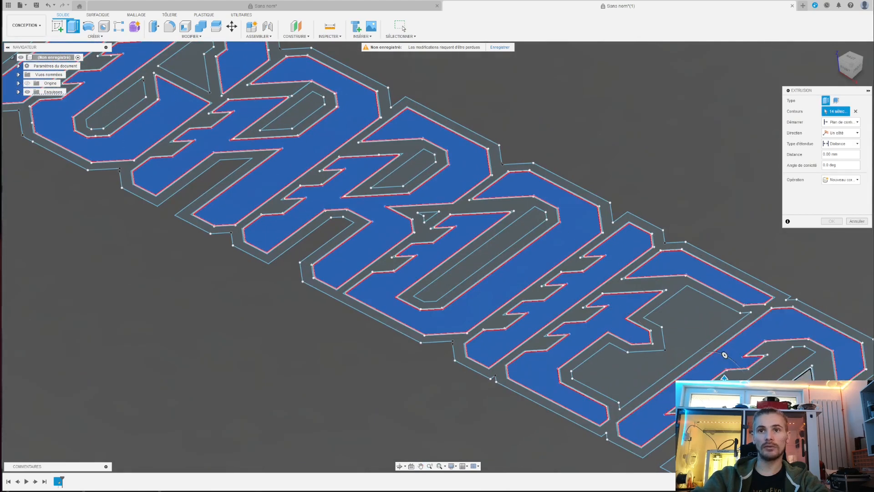
# Extrude all the selected letter fill profiles 2 mm as new bodies
pyautogui.scroll(-3, 614, 362)
pyautogui.scroll(-4, 508, 248)
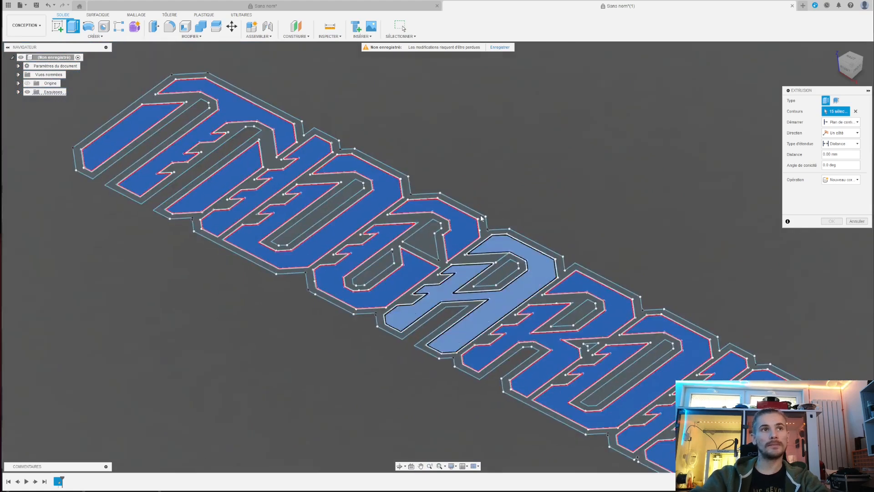
pyautogui.scroll(4, 613, 209)
pyautogui.write('2')
pyautogui.press('Return')
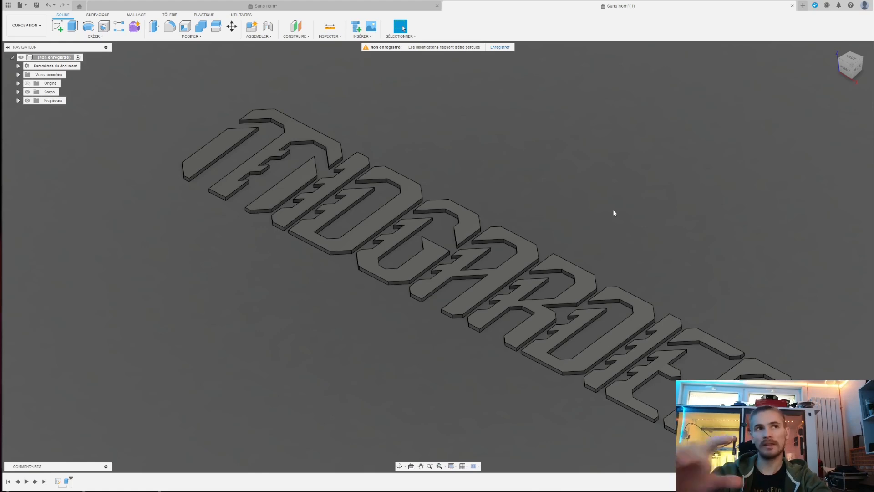
# Show the lettering sketch again and start a new extrusion with the thin border profile around the M's first stroke
pyautogui.scroll(-3, 449, 278)
pyautogui.scroll(3, 449, 278)
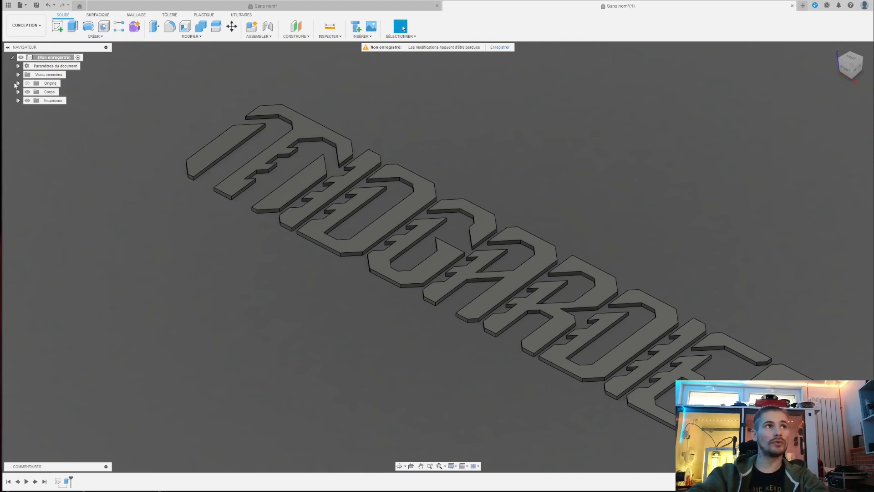
pyautogui.click(32, 109)
pyautogui.scroll(5, 178, 203)
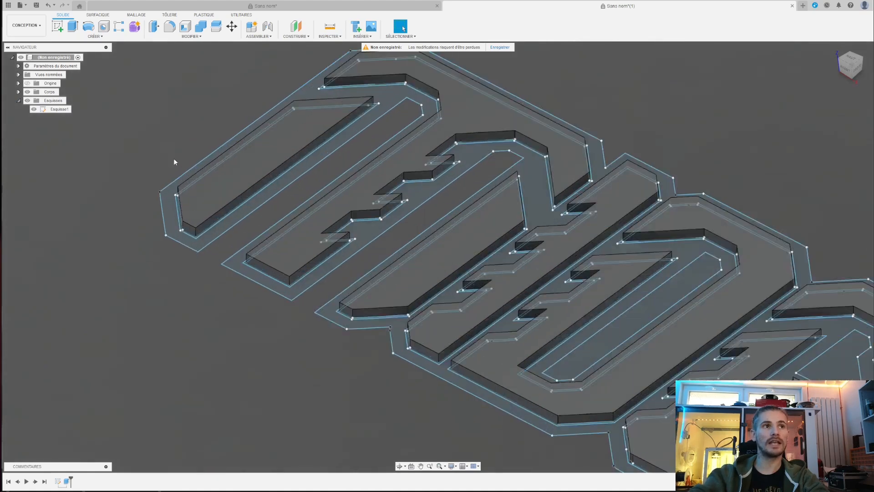
pyautogui.scroll(4, 173, 162)
pyautogui.press('e')
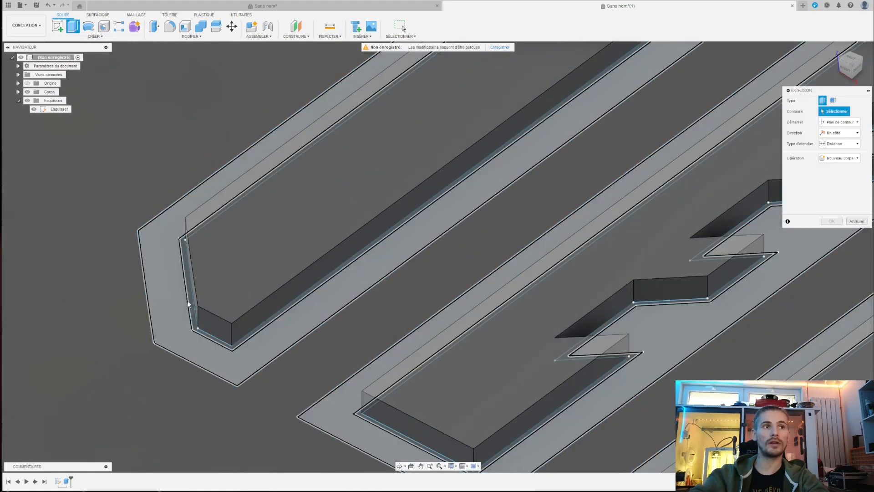
pyautogui.click(189, 305)
# Add the thin border profiles around the M's large notched piece and its last stroke to the extrusion
pyautogui.scroll(-5, 221, 198)
pyautogui.scroll(5, 548, 130)
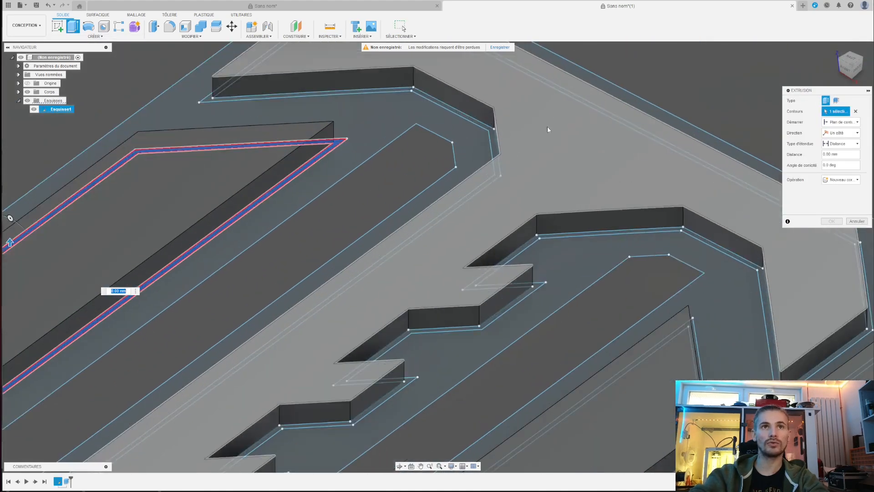
pyautogui.scroll(3, 483, 126)
pyautogui.click(484, 126)
pyautogui.scroll(-6, 205, 179)
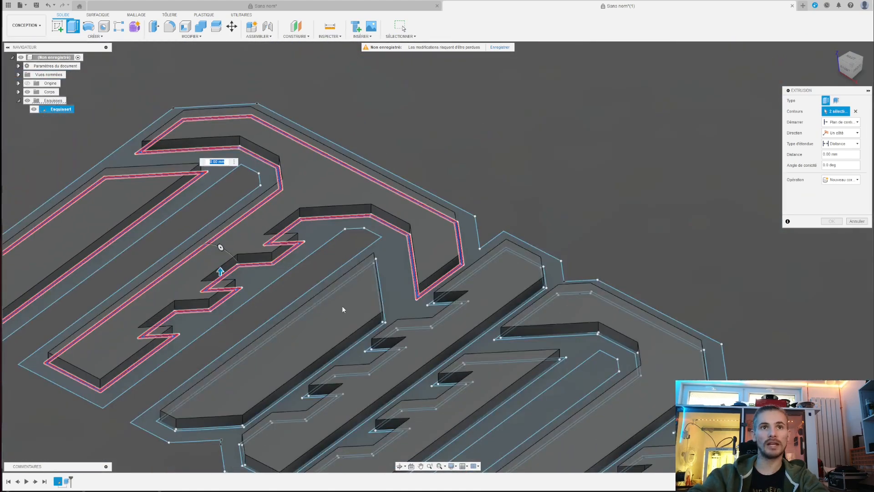
pyautogui.scroll(5, 343, 310)
pyautogui.click(366, 339)
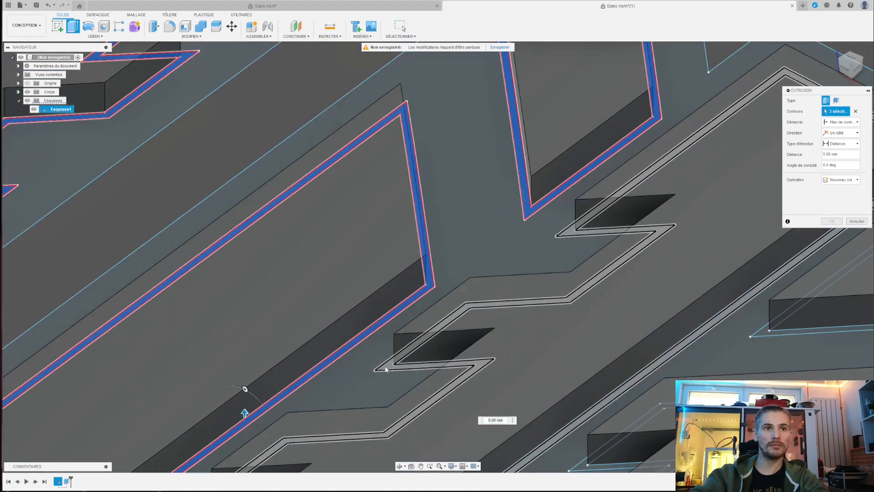
# Add the thin border profiles of the first I, the first D and both pieces of the G to the extrusion
pyautogui.scroll(-5, 385, 369)
pyautogui.scroll(6, 417, 239)
pyautogui.click(418, 239)
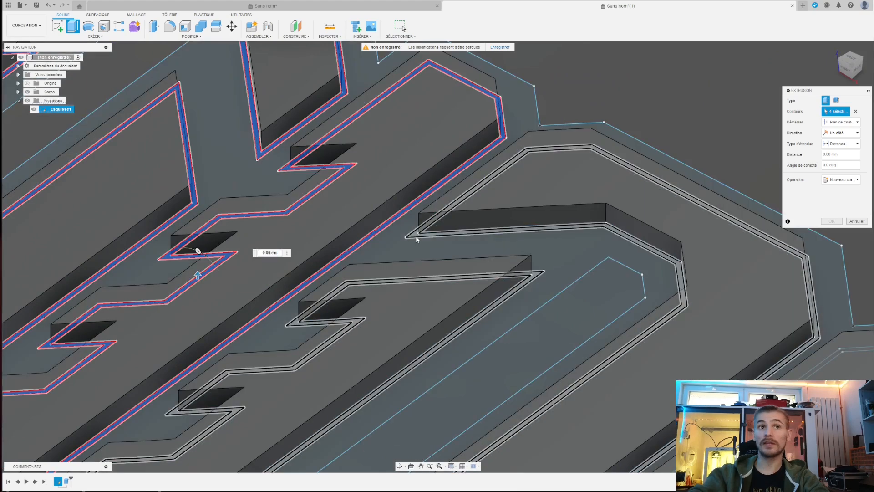
pyautogui.scroll(-6, 417, 239)
pyautogui.scroll(7, 414, 258)
pyautogui.click(391, 231)
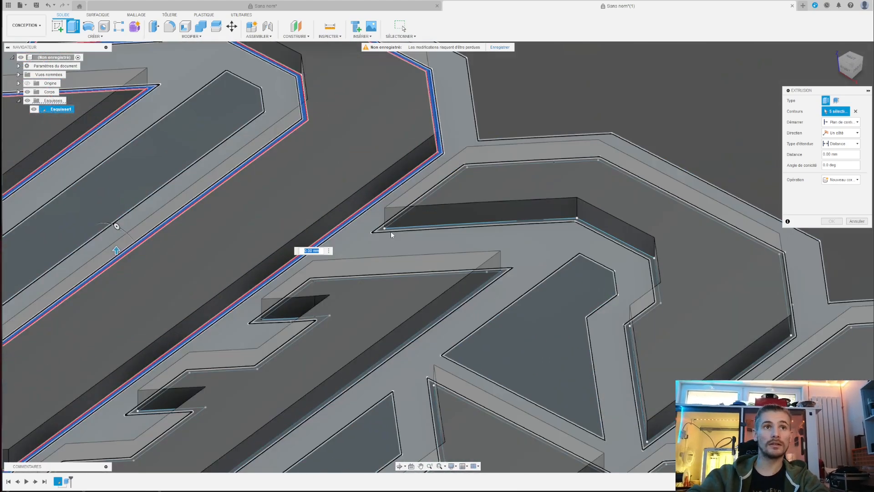
pyautogui.click(391, 230)
pyautogui.scroll(-6, 398, 348)
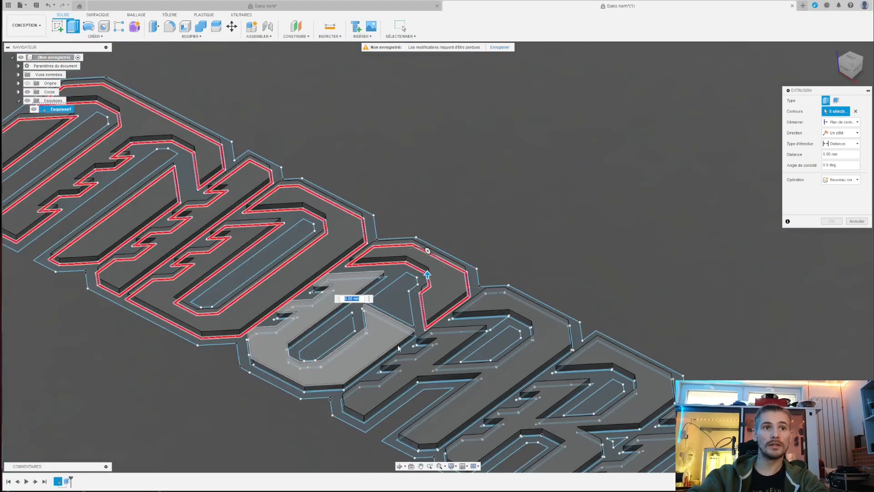
pyautogui.scroll(7, 398, 349)
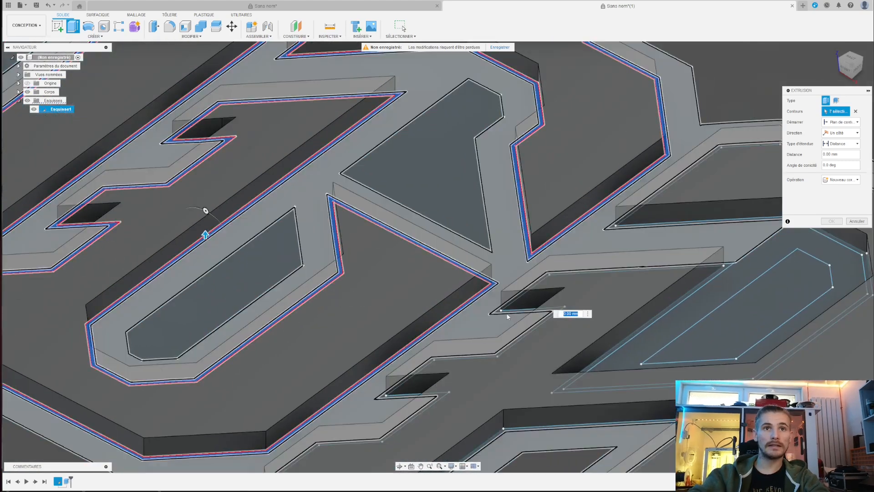
# Add the thin border profiles of the A, the R and the second D to the extrusion
pyautogui.click(508, 312)
pyautogui.scroll(-4, 378, 256)
pyautogui.scroll(1, 437, 300)
pyautogui.scroll(-2, 480, 388)
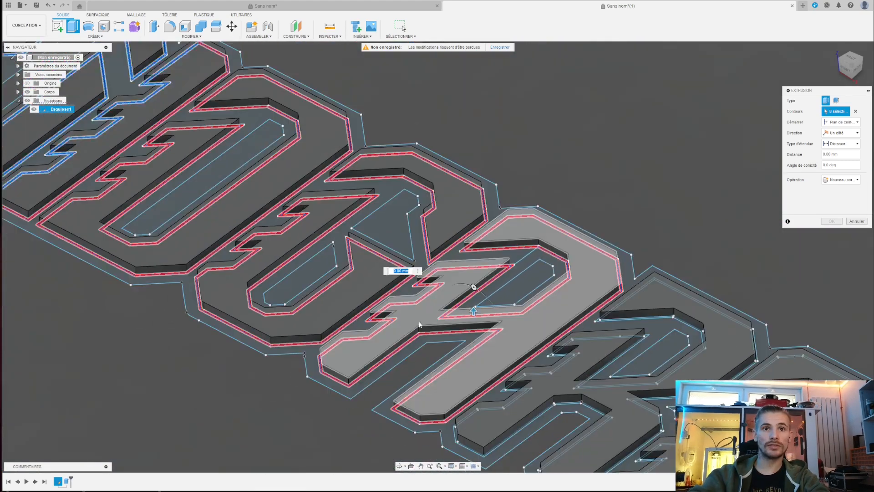
pyautogui.scroll(6, 537, 410)
pyautogui.click(566, 400)
pyautogui.scroll(-5, 567, 399)
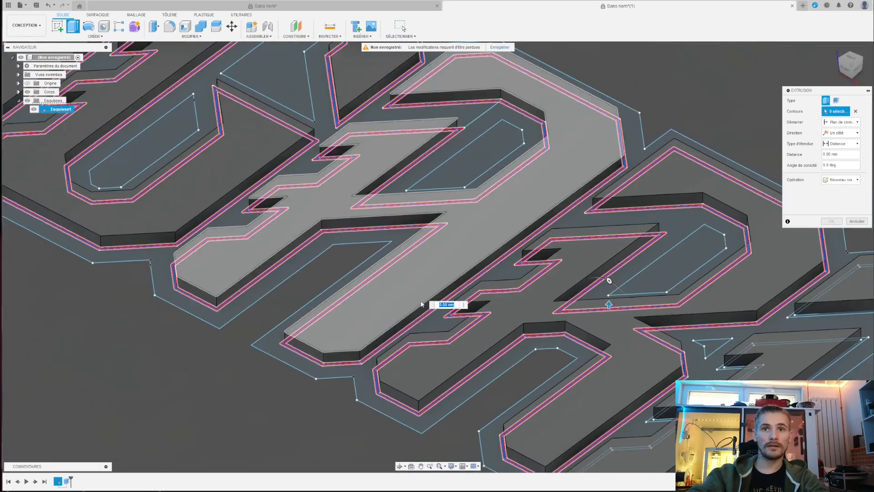
pyautogui.scroll(4, 592, 360)
pyautogui.click(480, 383)
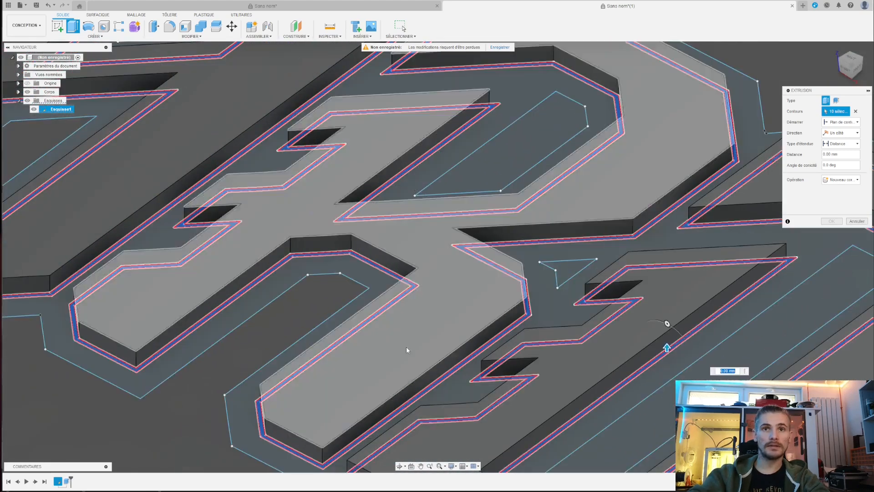
# Add the thin border profiles of the second I and both pieces of the E to the extrusion
pyautogui.scroll(-5, 410, 346)
pyautogui.scroll(4, 434, 350)
pyautogui.scroll(3, 431, 354)
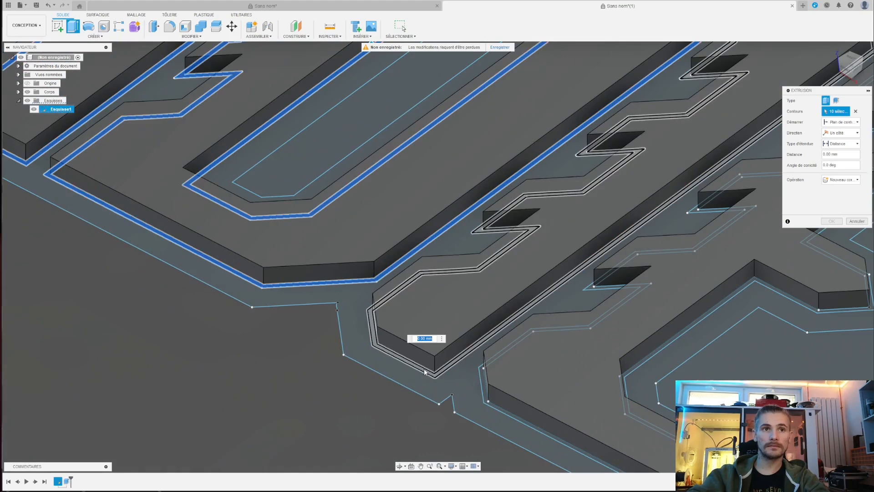
pyautogui.click(426, 370)
pyautogui.click(501, 408)
pyautogui.scroll(-2, 342, 302)
pyautogui.scroll(-5, 322, 288)
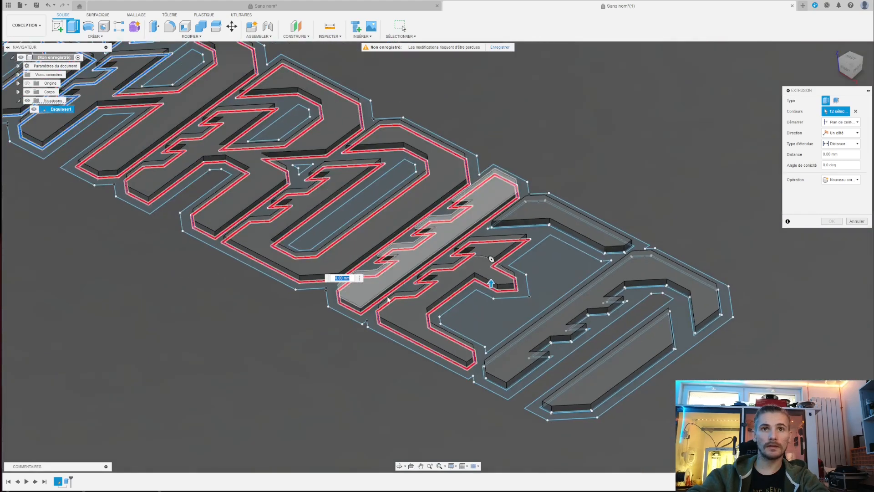
pyautogui.scroll(6, 541, 207)
pyautogui.click(542, 208)
pyautogui.scroll(-4, 483, 237)
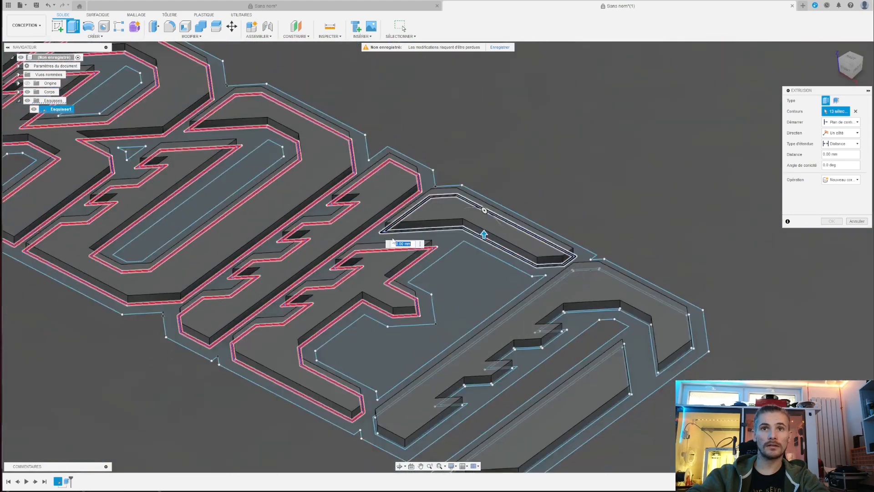
# Add the thin border profiles of both pieces of the N to the extrusion
pyautogui.scroll(5, 460, 359)
pyautogui.scroll(-3, 474, 367)
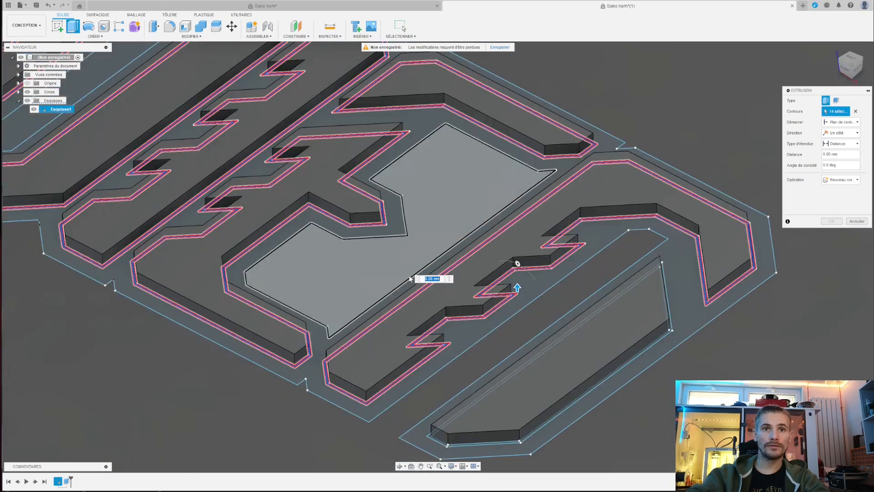
pyautogui.scroll(6, 446, 373)
pyautogui.click(392, 375)
pyautogui.click(392, 374)
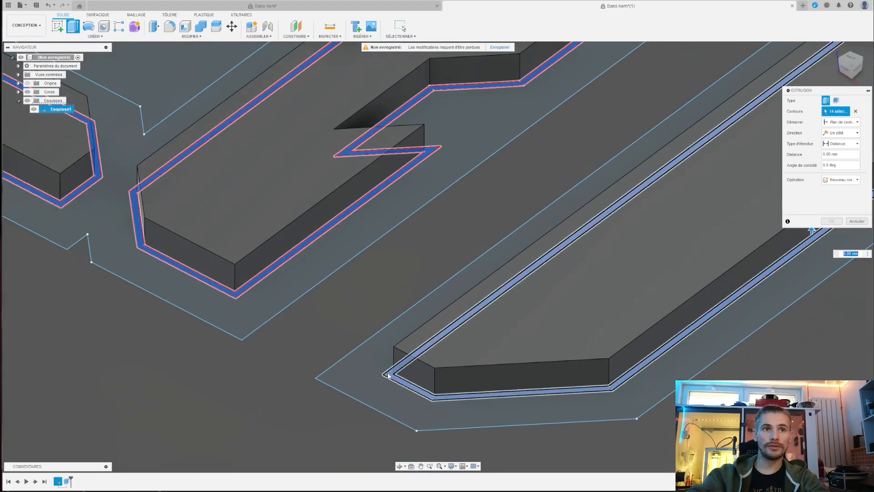
# Extrude the selected thin border profiles 35 mm, using the Join operation
pyautogui.scroll(-6, 519, 300)
pyautogui.scroll(-4, 485, 206)
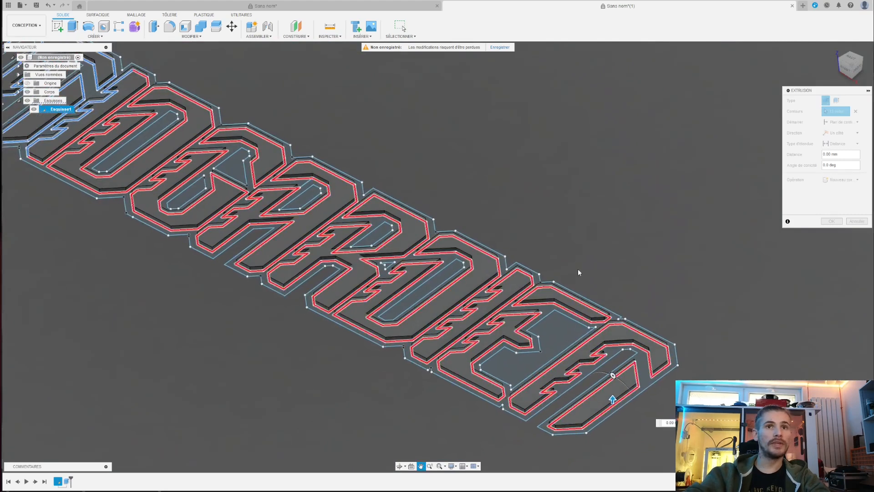
pyautogui.scroll(5, 445, 192)
pyautogui.scroll(2, 446, 192)
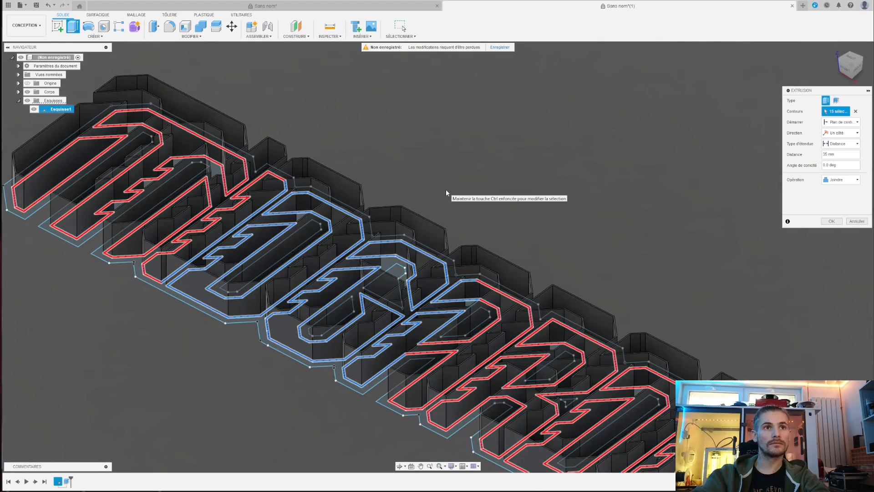
pyautogui.press('Return')
pyautogui.scroll(-3, 469, 197)
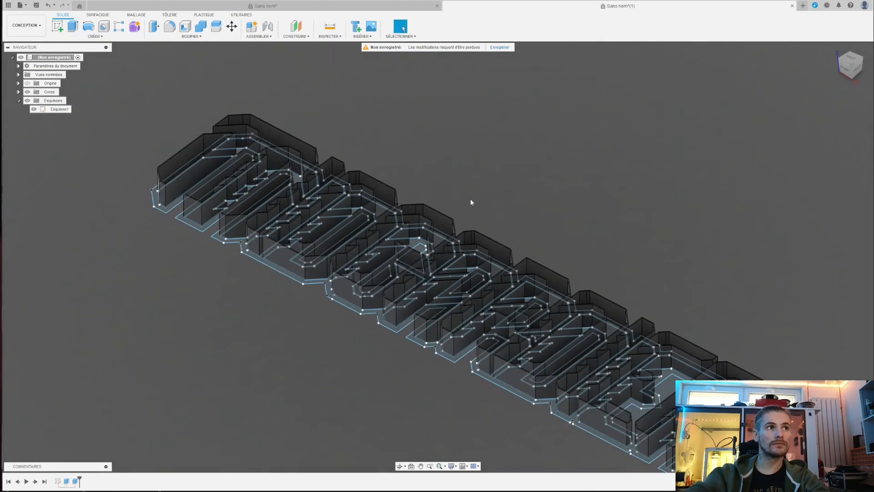
pyautogui.scroll(3, 236, 174)
pyautogui.moveTo(167, 233); pyautogui.dragTo(227, 311, button='middle')
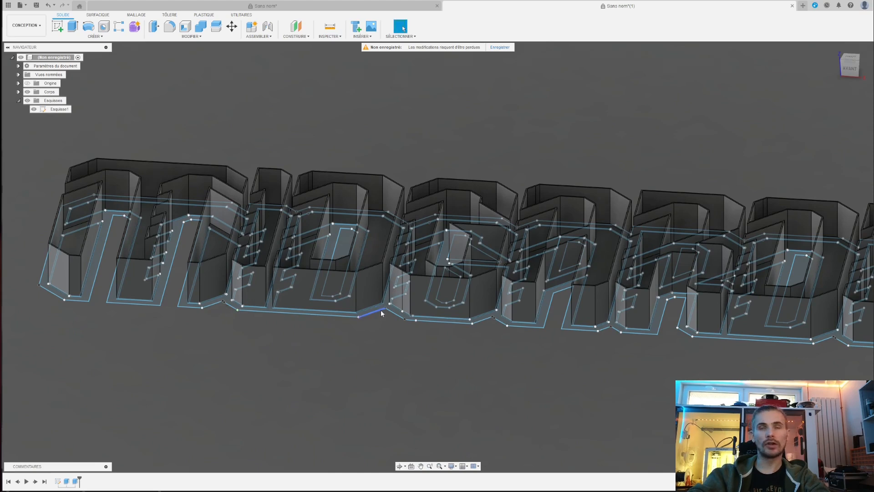
pyautogui.keyDown('shift'); pyautogui.moveTo(381, 312); pyautogui.dragTo(367, 350, button='middle'); pyautogui.keyUp('shift')
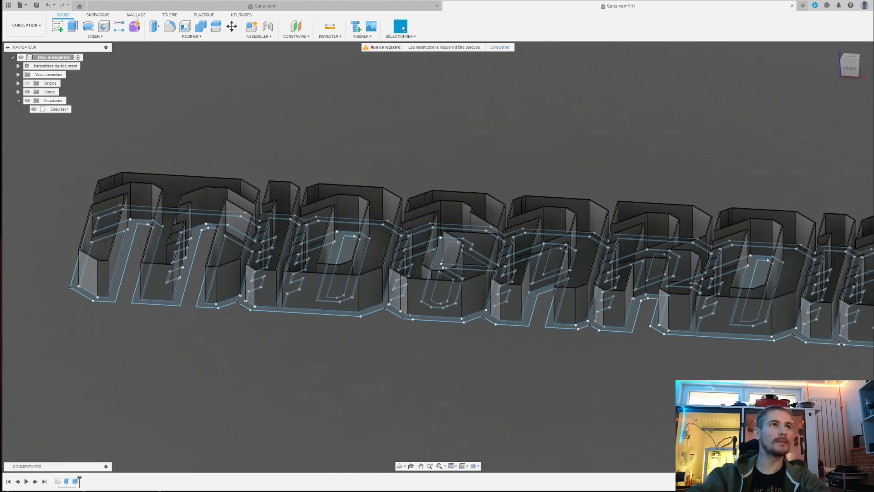
pyautogui.click(73, 26)
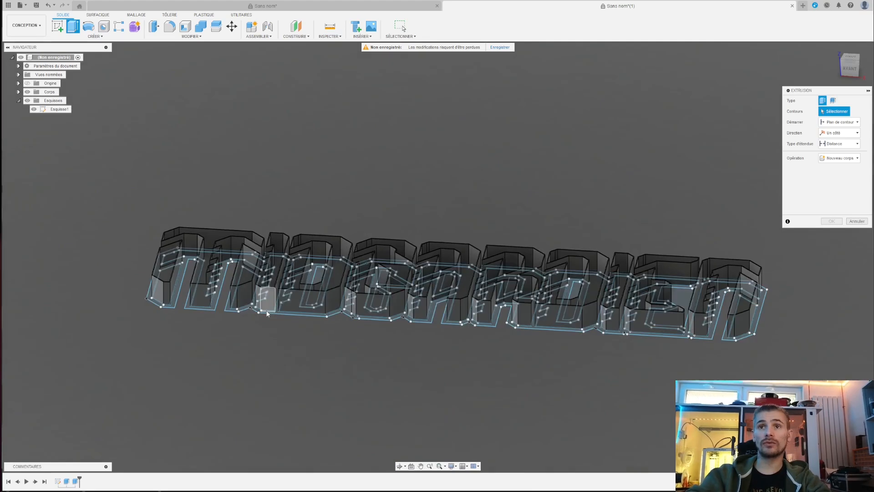
pyautogui.scroll(6, 150, 312)
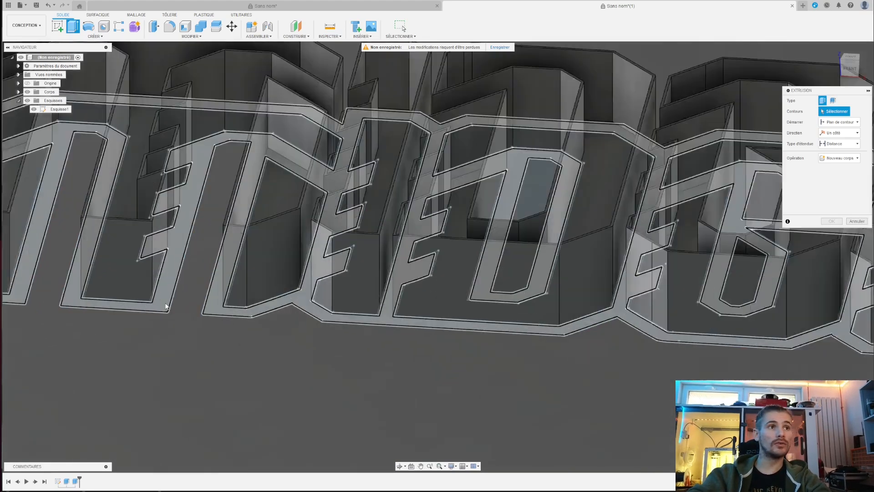
pyautogui.click(165, 309)
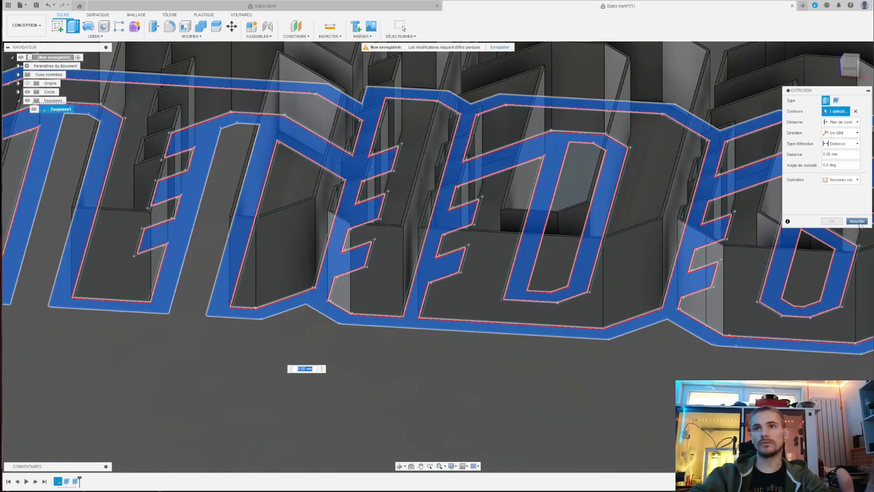
pyautogui.click(857, 221)
pyautogui.scroll(-4, 314, 355)
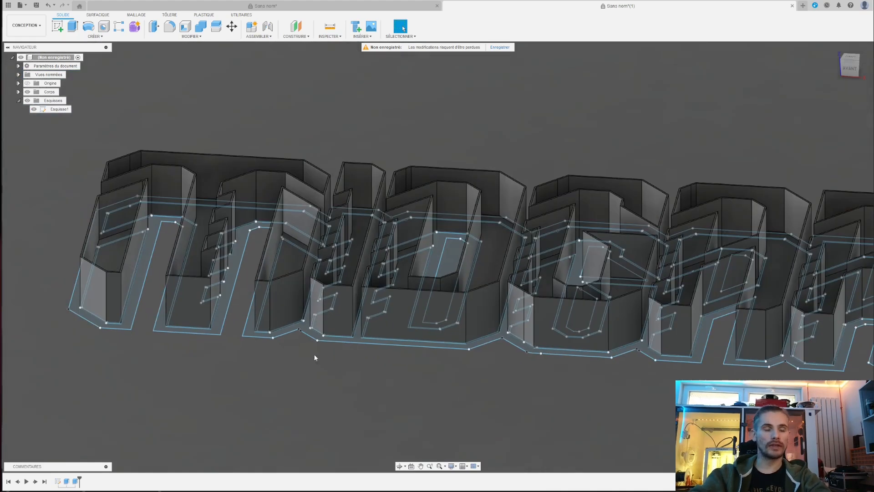
# Reopen the 35 mm border extrusion to review its distance and operation settings
pyautogui.doubleClick(75, 482)
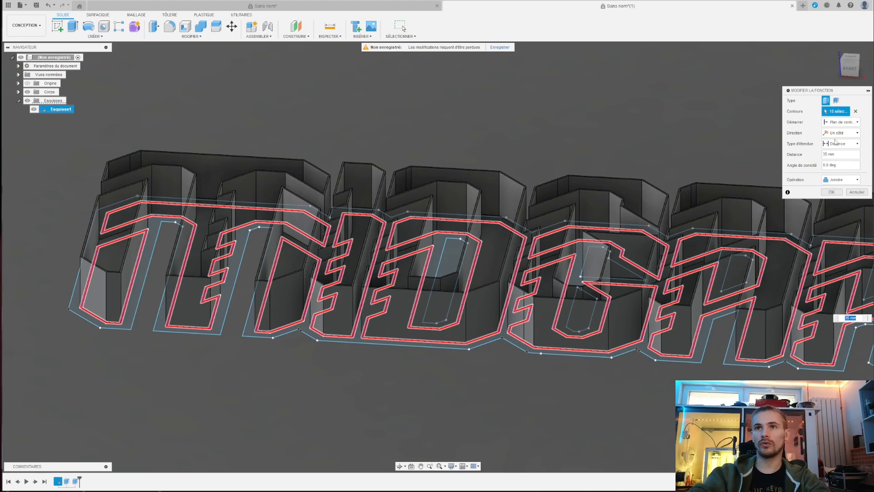
pyautogui.click(831, 191)
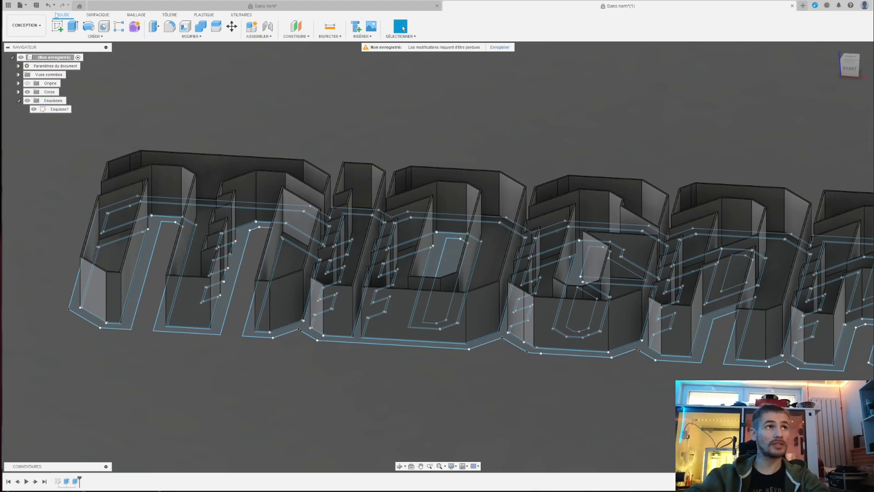
# Start an extrusion of the outer outline profile and add the outline profile around the A's counter
pyautogui.click(73, 26)
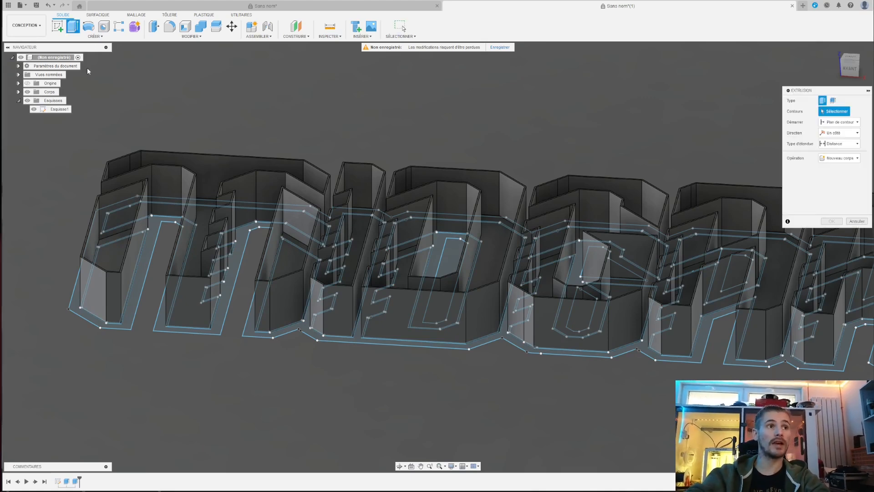
pyautogui.click(131, 322)
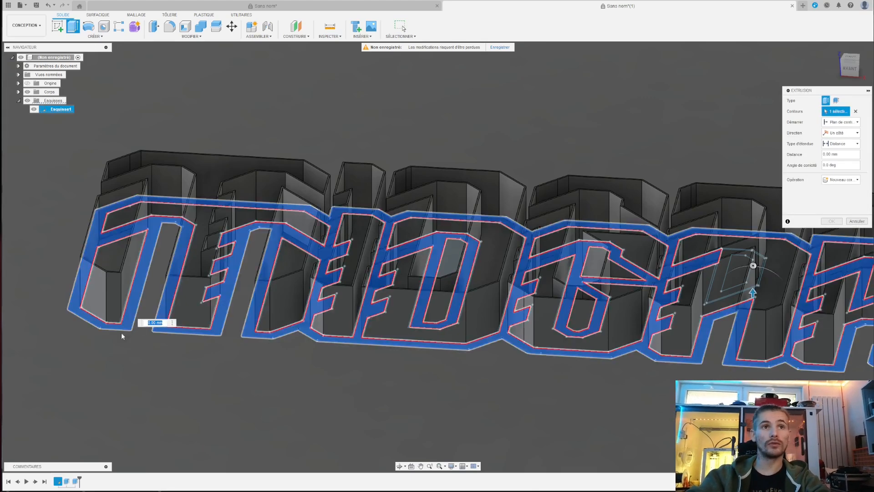
pyautogui.scroll(-3, 105, 348)
pyautogui.moveTo(498, 365); pyautogui.dragTo(342, 318, button='middle')
pyautogui.keyDown('shift'); pyautogui.moveTo(342, 319); pyautogui.dragTo(343, 351, button='middle'); pyautogui.keyUp('shift')
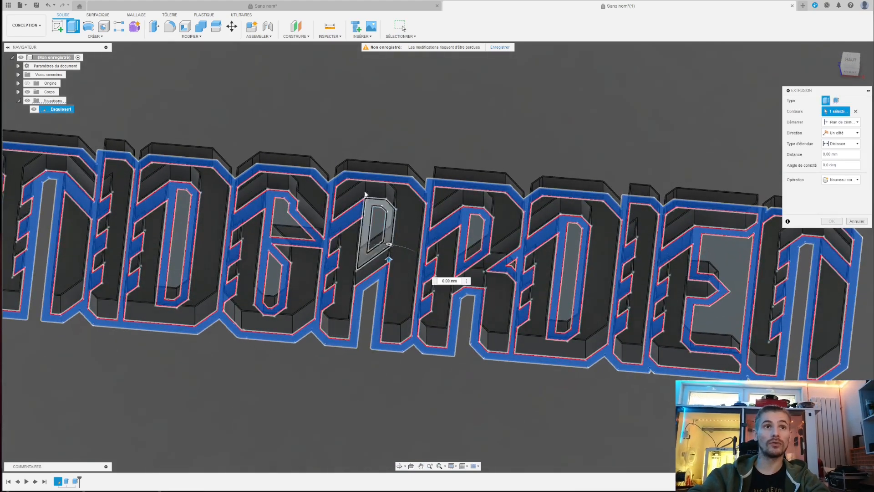
pyautogui.scroll(8, 397, 227)
pyautogui.click(397, 230)
pyautogui.scroll(-8, 262, 215)
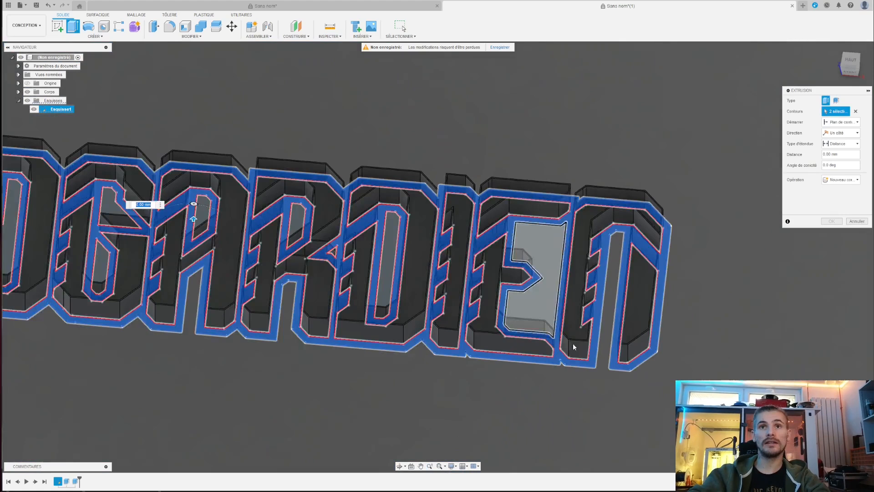
# Extrude the selected outline profiles 40 mm, using the Join operation
pyautogui.scroll(-3, 574, 347)
pyautogui.keyDown('shift'); pyautogui.moveTo(573, 347); pyautogui.dragTo(583, 390, button='middle'); pyautogui.keyUp('shift')
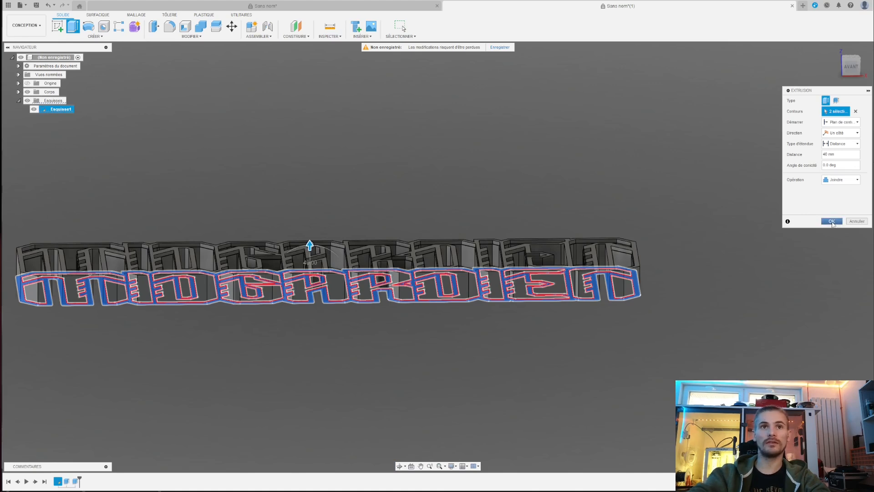
pyautogui.press('Return')
# Hide the imported sketch and highlight the lettering body in the browser to check its extent
pyautogui.moveTo(210, 185); pyautogui.dragTo(317, 199, button='middle')
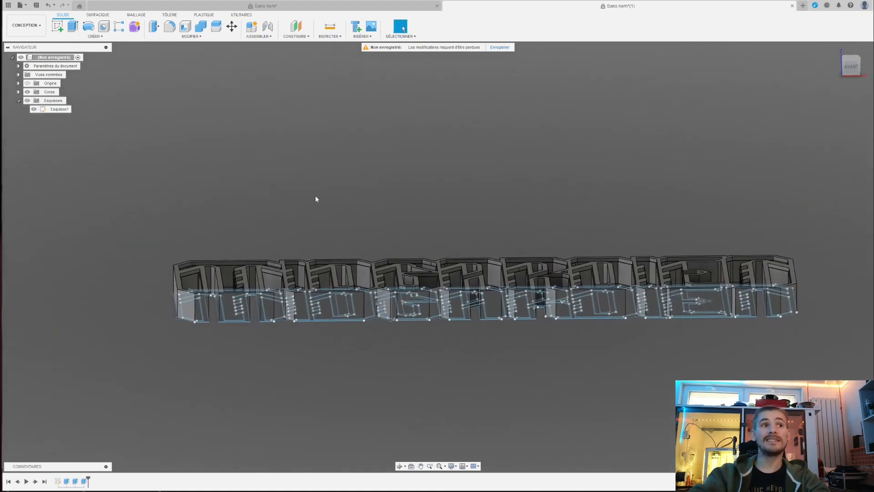
pyautogui.click(33, 110)
pyautogui.click(18, 101)
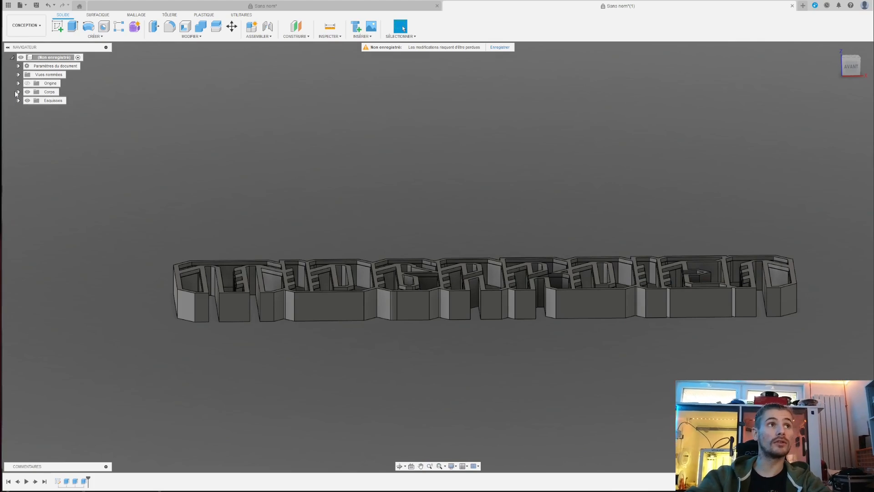
pyautogui.click(56, 101)
pyautogui.keyDown('shift'); pyautogui.moveTo(437, 235); pyautogui.dragTo(378, 390, button='middle'); pyautogui.keyUp('shift')
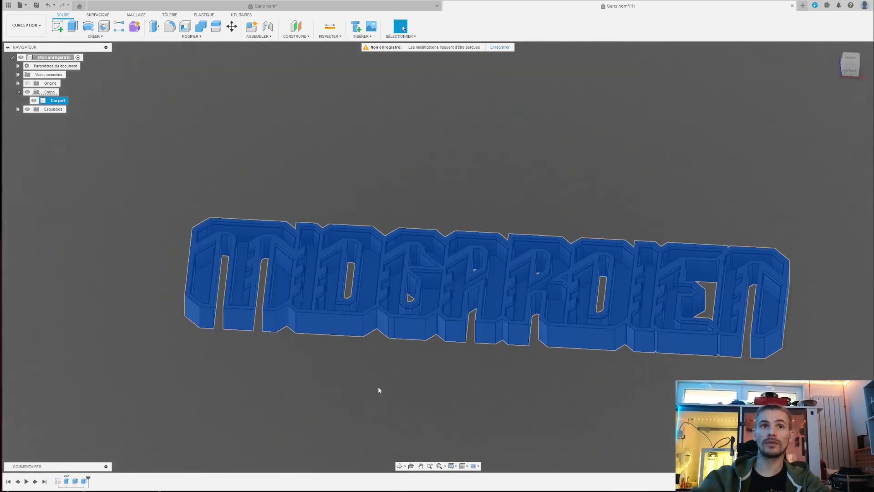
pyautogui.click(236, 433)
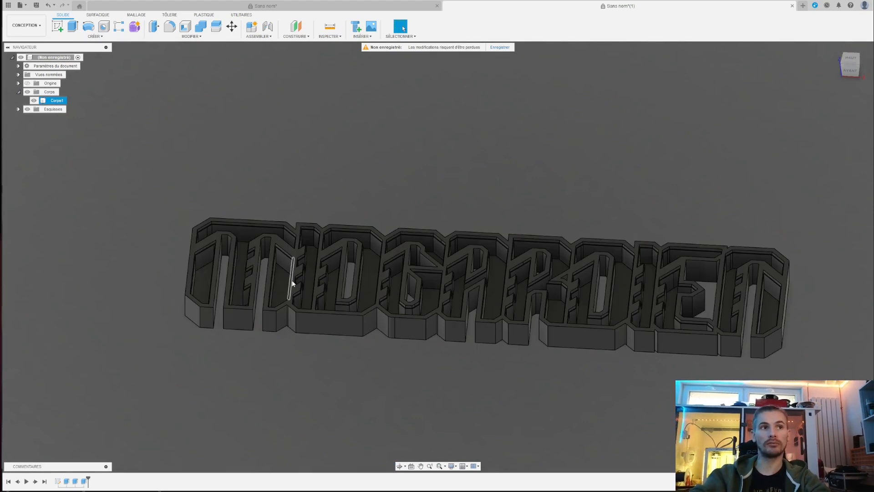
# Examine the recessed fills and stepped borders of the letters from above
pyautogui.keyDown('shift'); pyautogui.moveTo(226, 328); pyautogui.dragTo(329, 386, button='middle'); pyautogui.keyUp('shift')
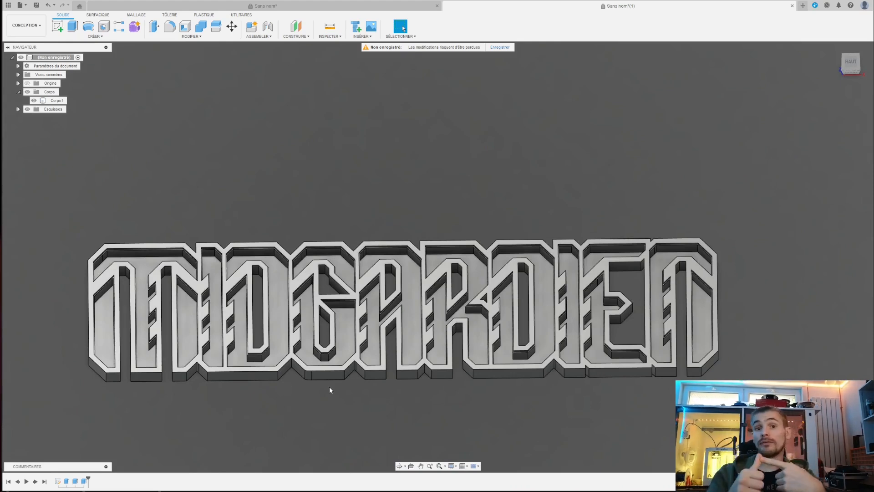
pyautogui.scroll(-3, 330, 386)
pyautogui.scroll(10, 174, 340)
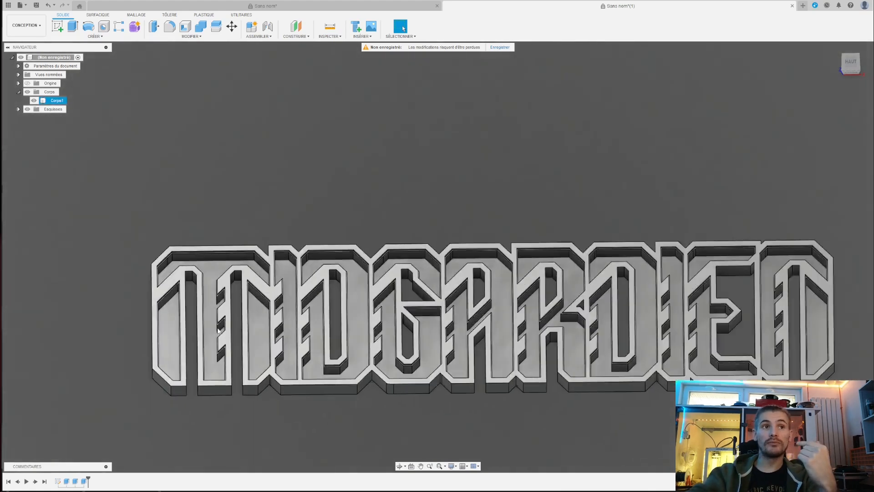
pyautogui.click(174, 340)
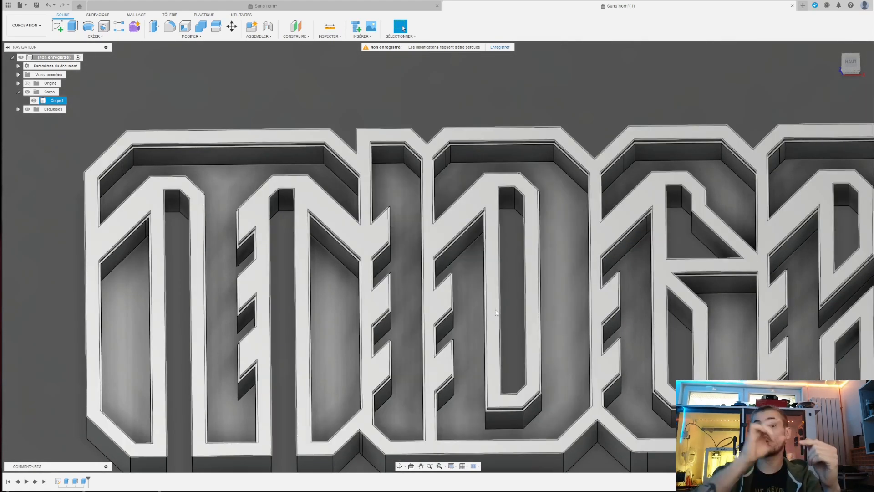
pyautogui.scroll(-4, 495, 313)
pyautogui.moveTo(495, 312); pyautogui.dragTo(458, 265, button='middle')
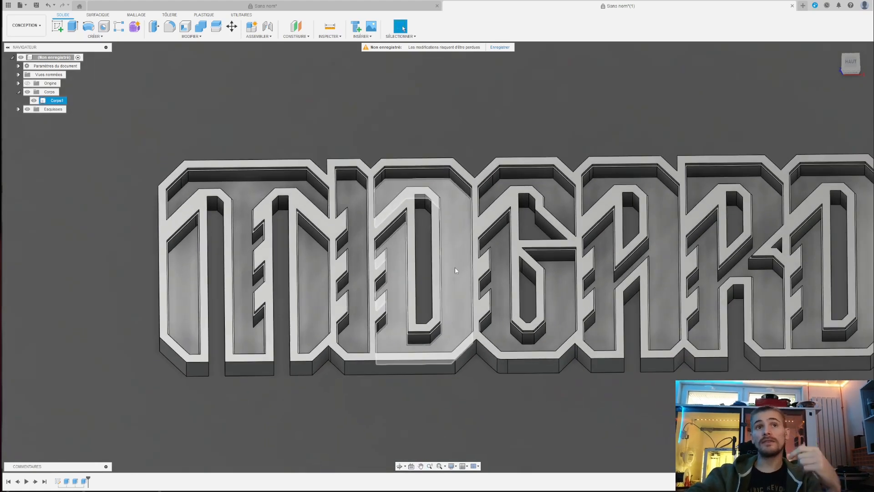
# Inspect the underside of the lettering and its overall shape from several angles
pyautogui.keyDown('shift'); pyautogui.moveTo(421, 322); pyautogui.dragTo(457, 204, button='middle'); pyautogui.keyUp('shift')
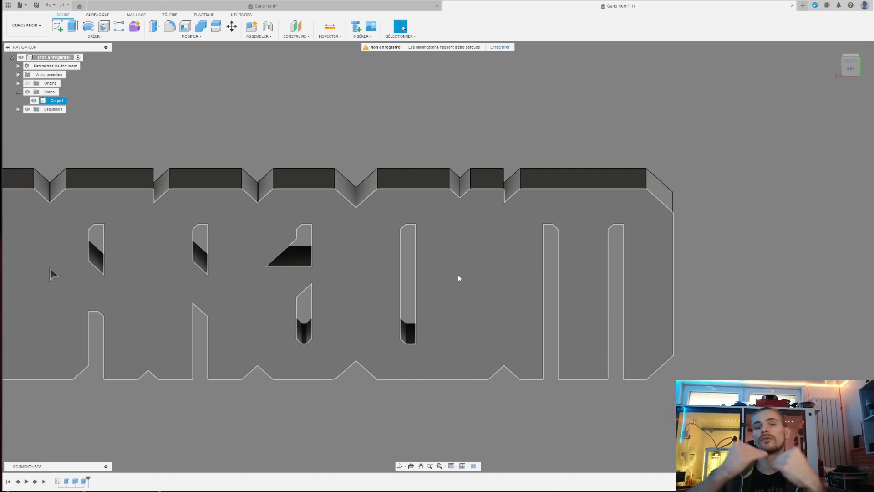
pyautogui.scroll(5, 458, 275)
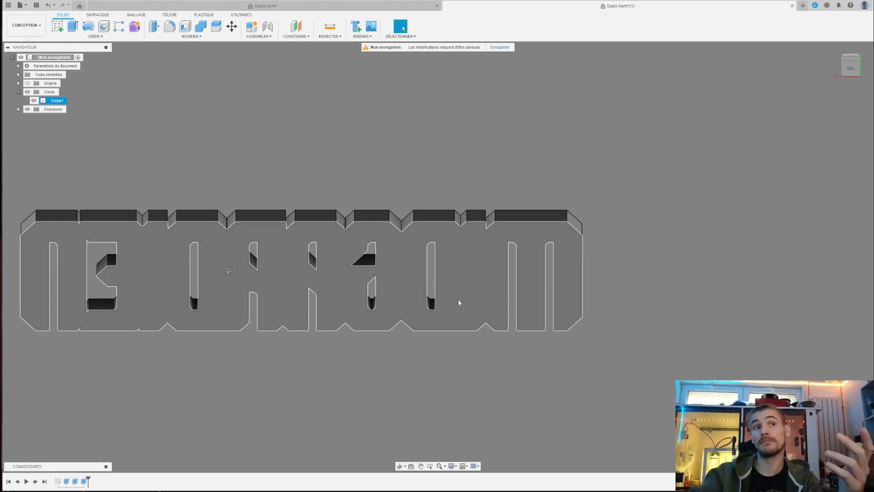
pyautogui.scroll(4, 506, 273)
pyautogui.scroll(-3, 373, 281)
pyautogui.keyDown('shift'); pyautogui.moveTo(531, 296); pyautogui.dragTo(382, 325, button='middle'); pyautogui.keyUp('shift')
pyautogui.click(589, 353)
pyautogui.scroll(3, 589, 353)
pyautogui.scroll(-4, 490, 357)
pyautogui.keyDown('shift'); pyautogui.moveTo(490, 358); pyautogui.dragTo(481, 362, button='middle'); pyautogui.keyUp('shift')
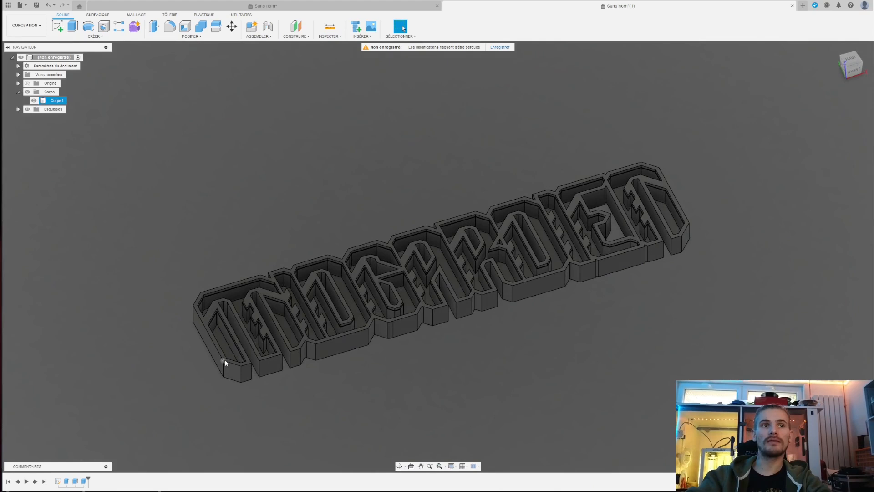
pyautogui.keyDown('shift'); pyautogui.moveTo(658, 193); pyautogui.dragTo(387, 274, button='middle'); pyautogui.keyUp('shift')
pyautogui.keyDown('shift'); pyautogui.moveTo(518, 240); pyautogui.dragTo(527, 201, button='middle'); pyautogui.keyUp('shift')
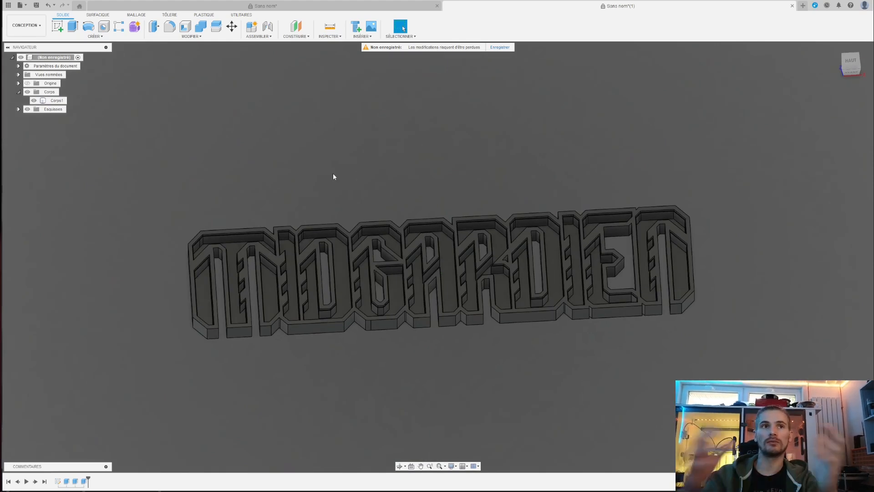
# Measure the distance from the M's outer side face to the inner face at the start of the first D
pyautogui.scroll(3, 248, 250)
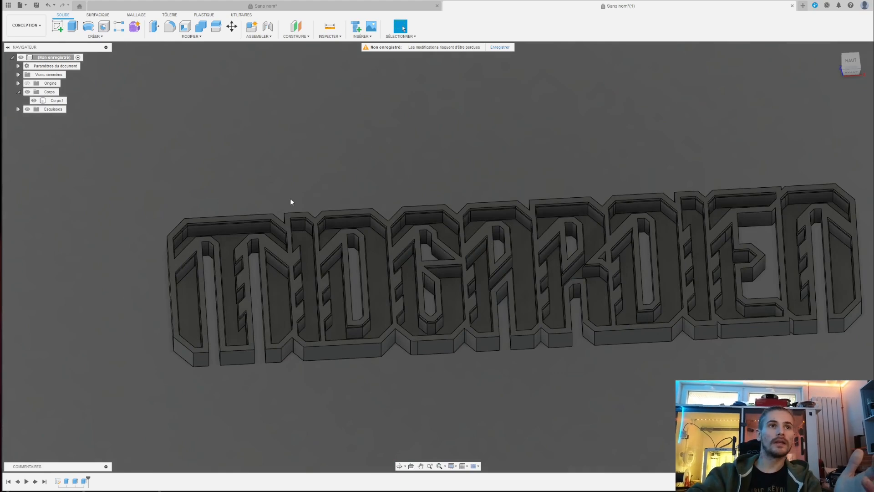
pyautogui.scroll(2, 160, 205)
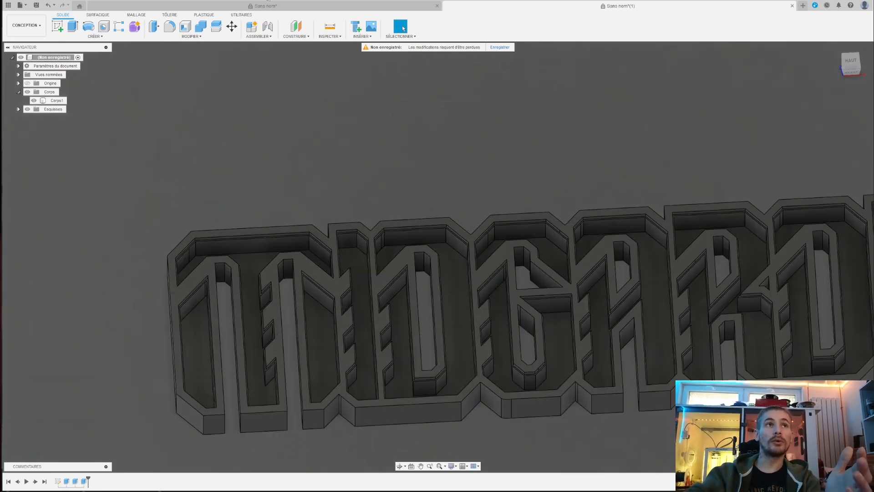
pyautogui.click(329, 27)
pyautogui.keyDown('shift'); pyautogui.moveTo(164, 146); pyautogui.dragTo(192, 151, button='middle'); pyautogui.keyUp('shift')
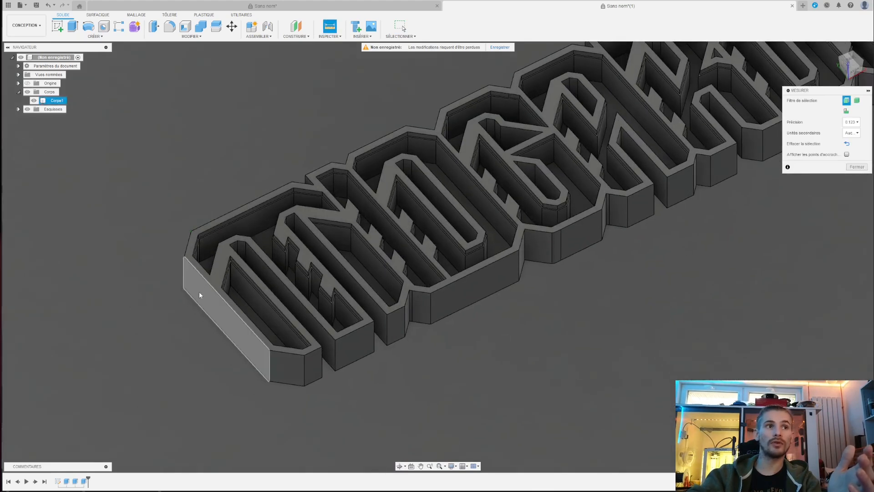
pyautogui.click(200, 296)
pyautogui.keyDown('shift'); pyautogui.moveTo(228, 316); pyautogui.dragTo(283, 296, button='middle'); pyautogui.keyUp('shift')
pyautogui.scroll(5, 377, 268)
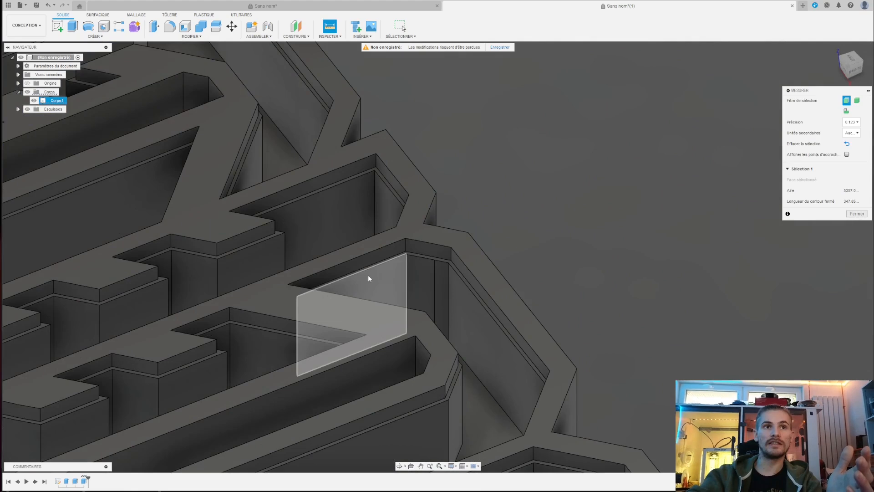
pyautogui.click(370, 283)
pyautogui.scroll(-5, 356, 279)
pyautogui.keyDown('shift'); pyautogui.moveTo(356, 279); pyautogui.dragTo(294, 188, button='middle'); pyautogui.keyUp('shift')
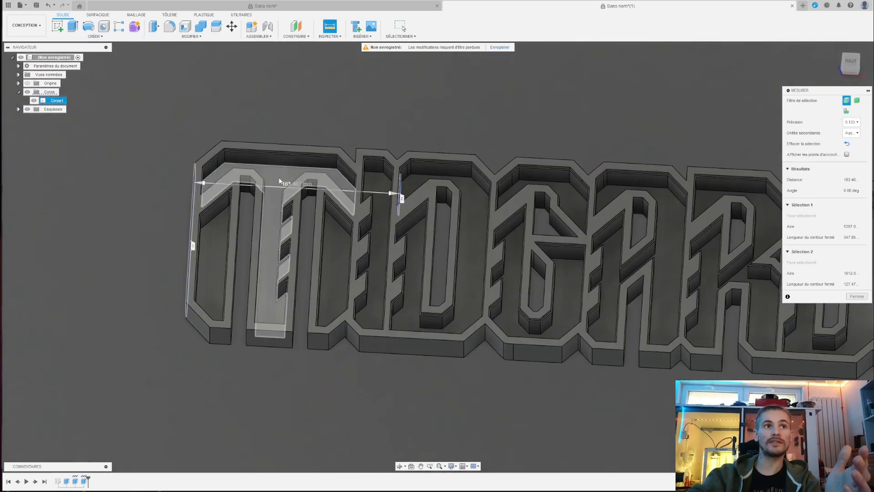
pyautogui.scroll(-2, 259, 234)
pyautogui.scroll(3, 259, 234)
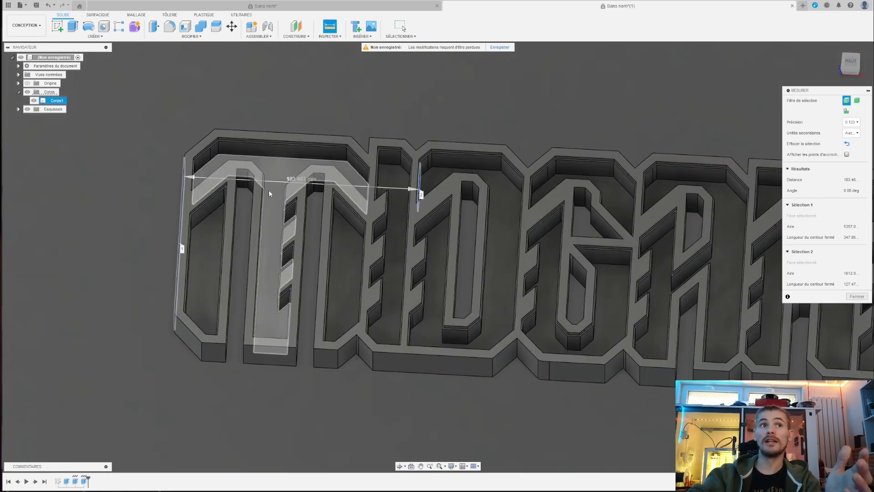
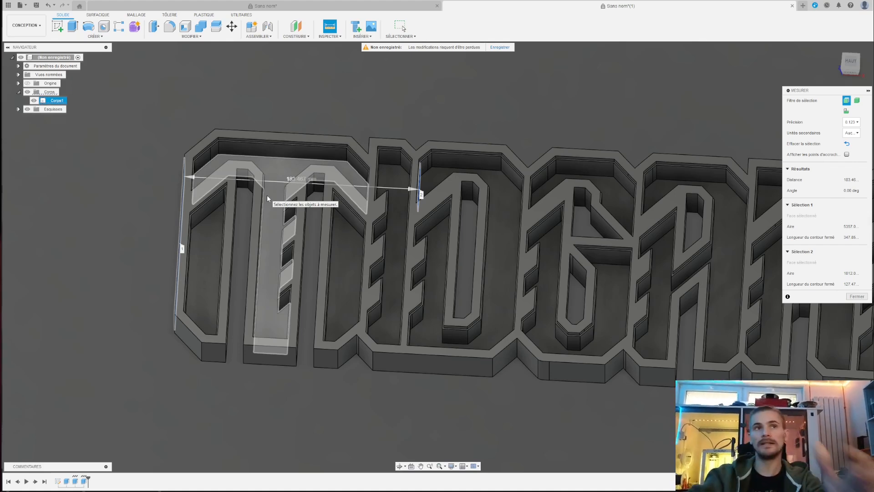
# Measure the distance between the side face of the first D and the upper inner side face of the second D
pyautogui.click(466, 110)
pyautogui.keyDown('shift'); pyautogui.moveTo(466, 110); pyautogui.dragTo(480, 105, button='middle'); pyautogui.keyUp('shift')
pyautogui.click(433, 203)
pyautogui.keyDown('shift'); pyautogui.moveTo(608, 185); pyautogui.dragTo(683, 214, button='middle'); pyautogui.keyUp('shift')
pyautogui.click(697, 224)
pyautogui.moveTo(627, 155); pyautogui.dragTo(506, 194, button='middle')
pyautogui.moveTo(620, 197); pyautogui.dragTo(398, 218, button='middle')
pyautogui.keyDown('shift'); pyautogui.moveTo(398, 218); pyautogui.dragTo(453, 207, button='middle'); pyautogui.keyUp('shift')
pyautogui.click(330, 241)
pyautogui.keyDown('shift'); pyautogui.moveTo(537, 196); pyautogui.dragTo(477, 212, button='middle'); pyautogui.keyUp('shift')
pyautogui.click(597, 280)
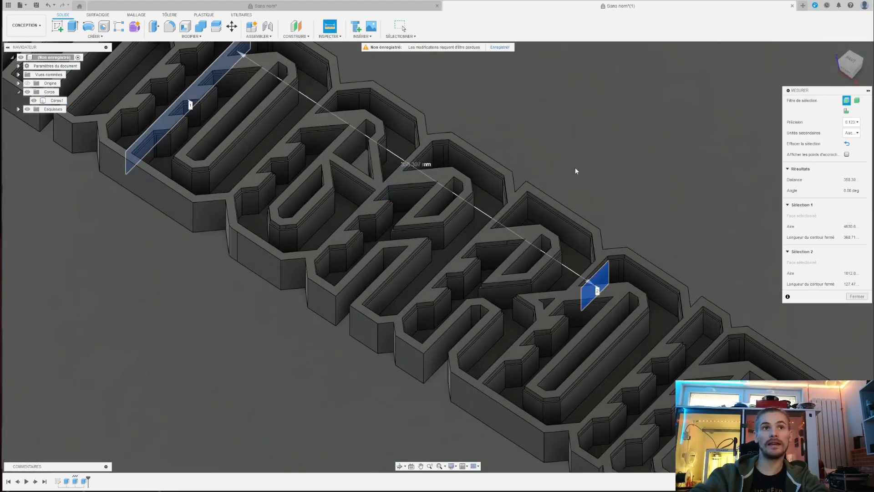
# Measure across the middle letters, from the upper inner side face of the A towards the second D
pyautogui.click(561, 143)
pyautogui.keyDown('shift'); pyautogui.moveTo(561, 143); pyautogui.dragTo(605, 145, button='middle'); pyautogui.keyUp('shift')
pyautogui.click(475, 213)
pyautogui.keyDown('shift'); pyautogui.moveTo(475, 213); pyautogui.dragTo(743, 205, button='middle'); pyautogui.keyUp('shift')
pyautogui.click(692, 199)
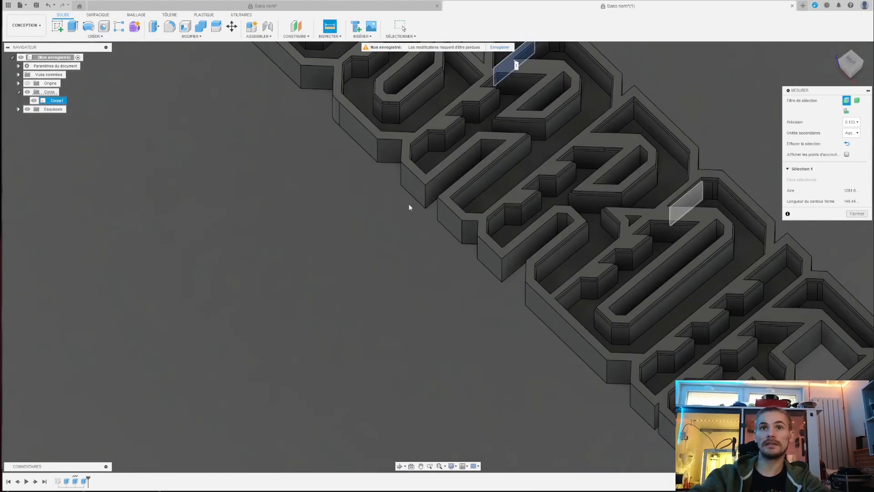
pyautogui.scroll(-3, 409, 205)
pyautogui.moveTo(628, 168); pyautogui.dragTo(398, 121, button='middle')
pyautogui.scroll(3, 482, 155)
pyautogui.click(398, 121)
pyautogui.click(453, 252)
pyautogui.keyDown('shift'); pyautogui.moveTo(541, 153); pyautogui.dragTo(613, 147, button='middle'); pyautogui.keyUp('shift')
pyautogui.click(699, 150)
pyautogui.keyDown('shift'); pyautogui.moveTo(650, 113); pyautogui.dragTo(447, 150, button='middle'); pyautogui.keyUp('shift')
# Measure the distance from the face between the second I and the E to the N's outer side face
pyautogui.click(554, 193)
pyautogui.click(523, 274)
pyautogui.keyDown('shift'); pyautogui.moveTo(542, 241); pyautogui.dragTo(717, 283, button='middle'); pyautogui.keyUp('shift')
pyautogui.click(704, 296)
pyautogui.moveTo(490, 179); pyautogui.dragTo(490, 255, button='middle')
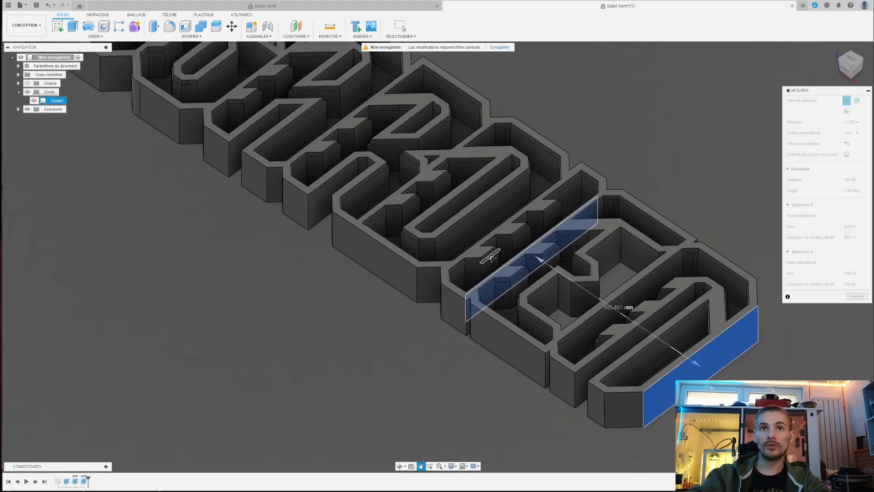
# Examine the full lettering and the boundaries between neighbouring letters along its length
pyautogui.scroll(3, 483, 245)
pyautogui.scroll(-6, 442, 242)
pyautogui.moveTo(286, 212); pyautogui.dragTo(295, 239, button='middle')
pyautogui.scroll(-3, 295, 239)
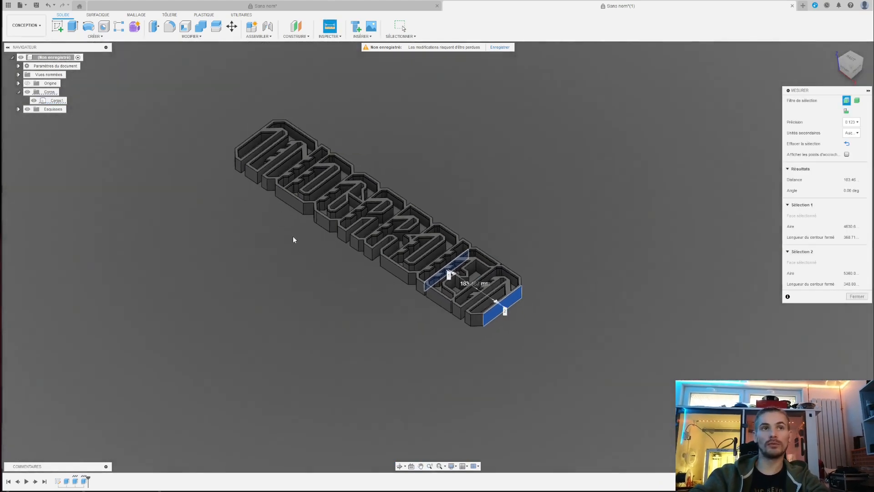
pyautogui.scroll(6, 274, 191)
pyautogui.keyDown('shift'); pyautogui.moveTo(268, 177); pyautogui.dragTo(346, 196, button='middle'); pyautogui.keyUp('shift')
pyautogui.keyDown('shift'); pyautogui.moveTo(246, 267); pyautogui.dragTo(268, 255, button='middle'); pyautogui.keyUp('shift')
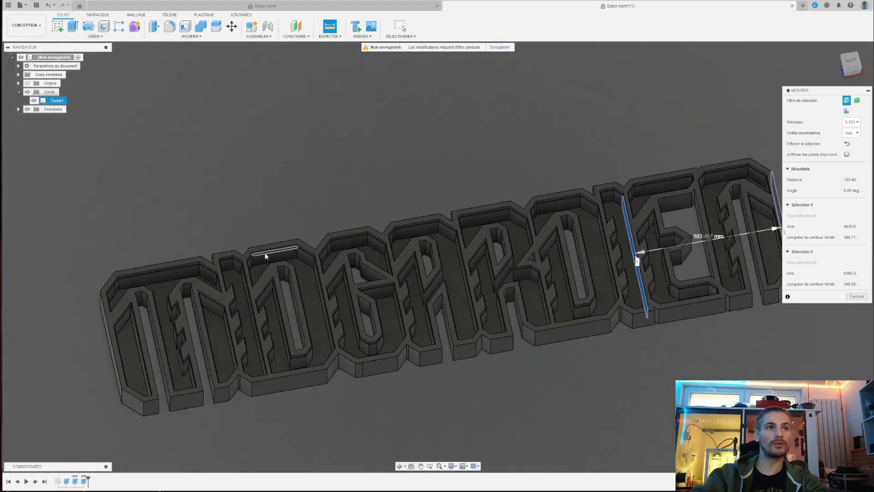
pyautogui.moveTo(314, 320); pyautogui.dragTo(305, 263, button='middle')
pyautogui.scroll(-1, 304, 264)
pyautogui.scroll(3, 291, 260)
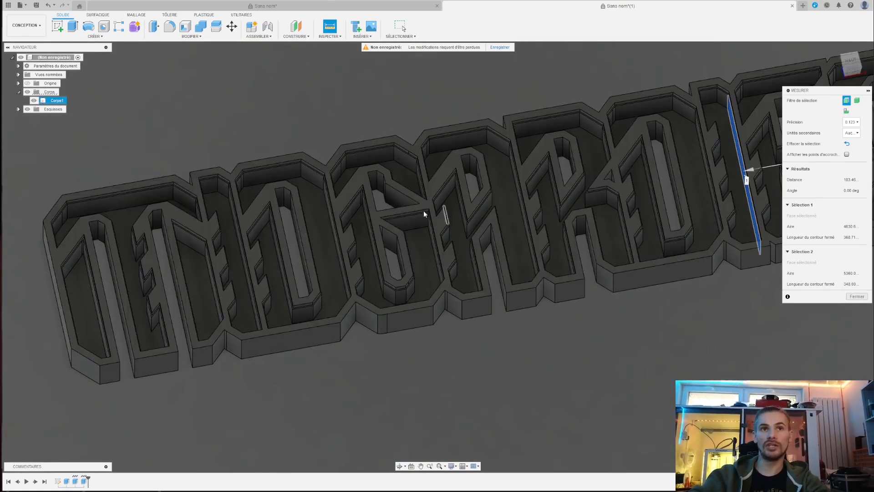
pyautogui.moveTo(476, 189); pyautogui.dragTo(323, 233, button='middle')
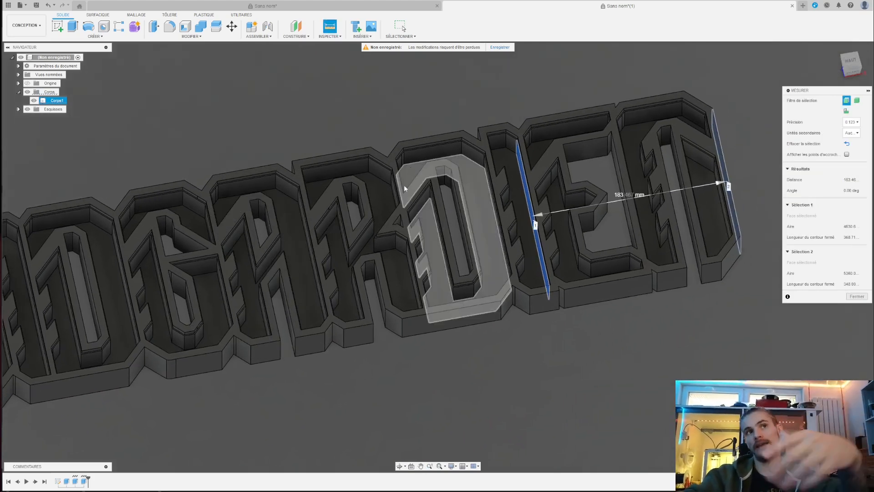
pyautogui.scroll(-2, 646, 201)
pyautogui.scroll(2, 646, 201)
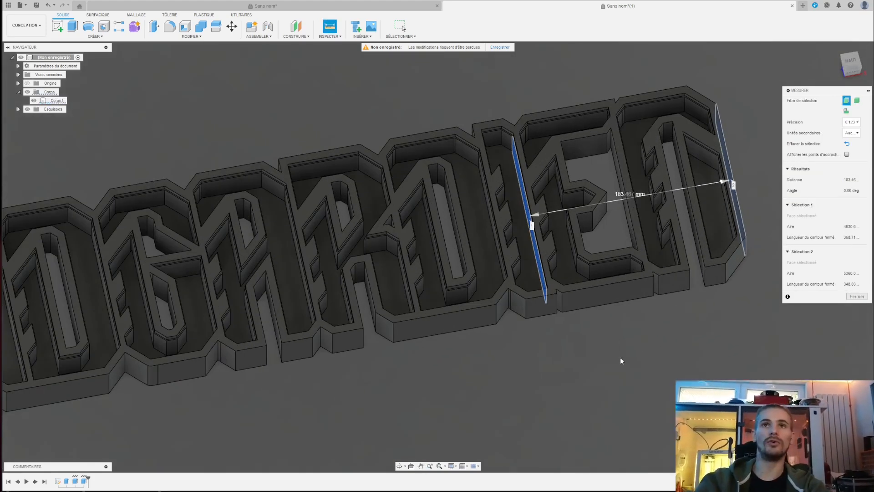
# Clear the measurement and construct a midplane within the wall between the first I and the first D
pyautogui.click(620, 357)
pyautogui.scroll(-3, 532, 322)
pyautogui.scroll(3, 533, 323)
pyautogui.keyDown('shift'); pyautogui.moveTo(532, 323); pyautogui.dragTo(544, 307, button='middle'); pyautogui.keyUp('shift')
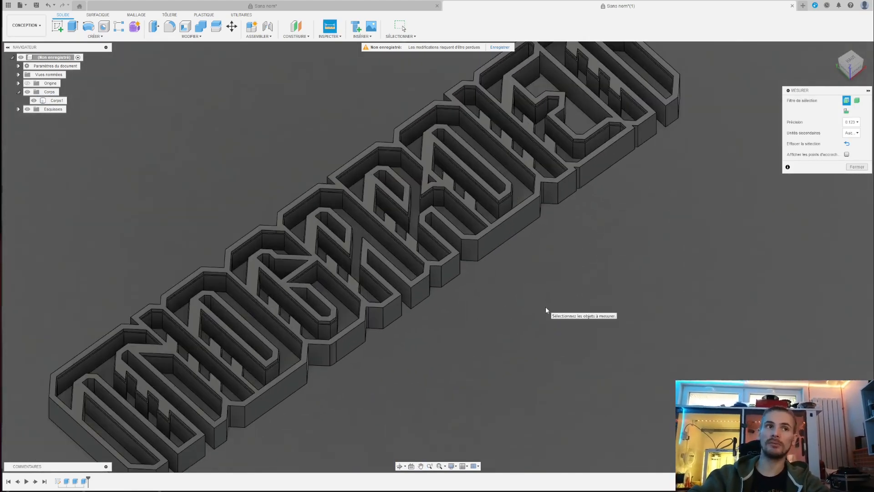
pyautogui.click(306, 37)
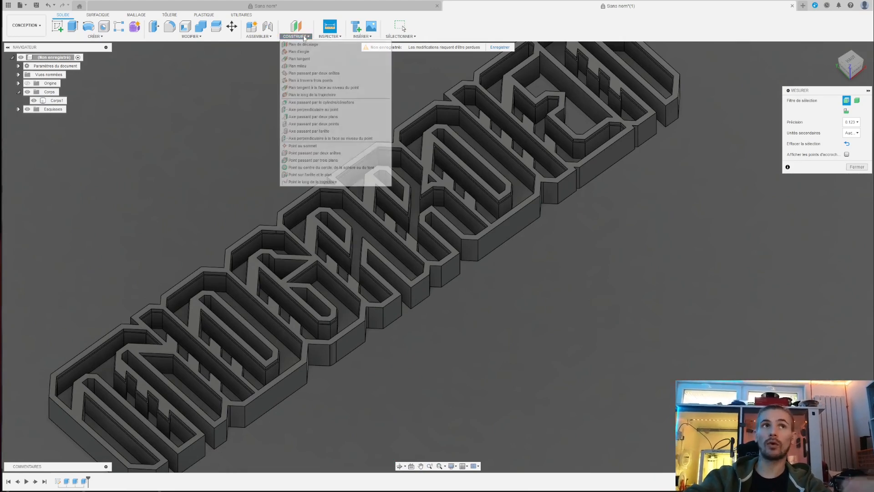
pyautogui.click(301, 66)
pyautogui.scroll(6, 312, 275)
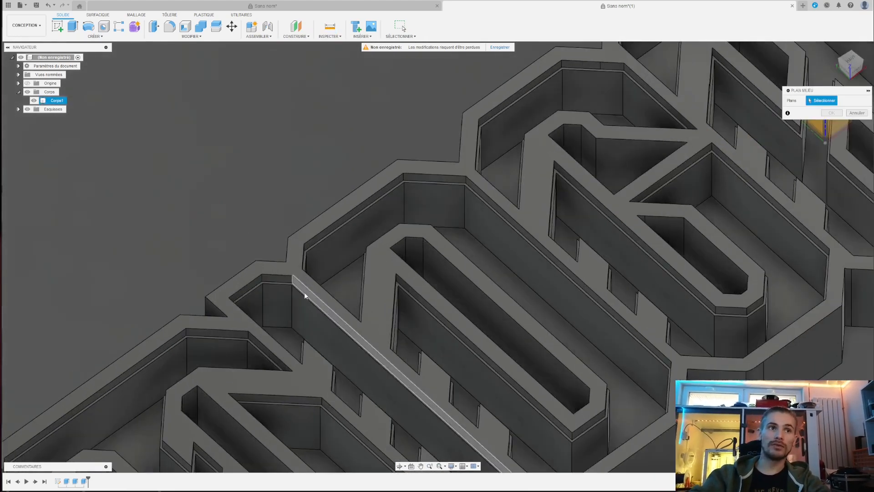
pyautogui.click(307, 326)
pyautogui.keyDown('shift'); pyautogui.moveTo(306, 326); pyautogui.dragTo(276, 236, button='middle'); pyautogui.keyUp('shift')
pyautogui.click(274, 236)
pyautogui.scroll(-5, 273, 236)
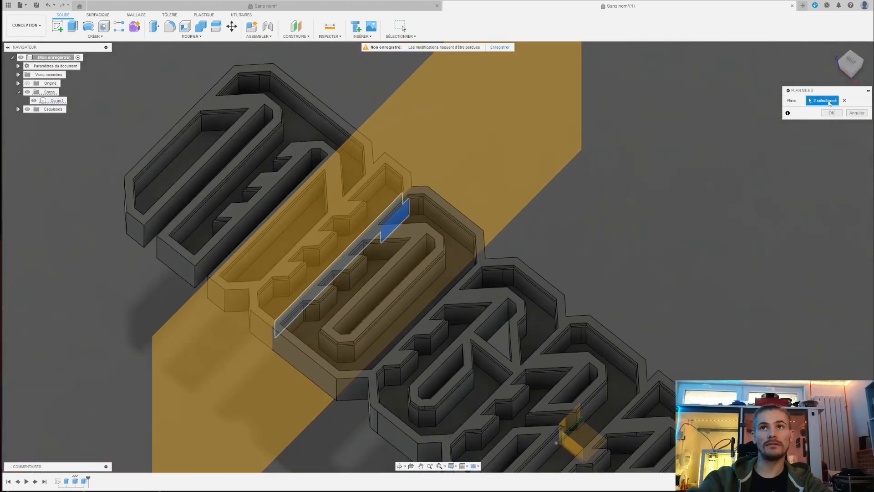
pyautogui.press('Return')
# Construct a midplane from the two facing inner side faces of the wall between the G and the A
pyautogui.click(293, 36)
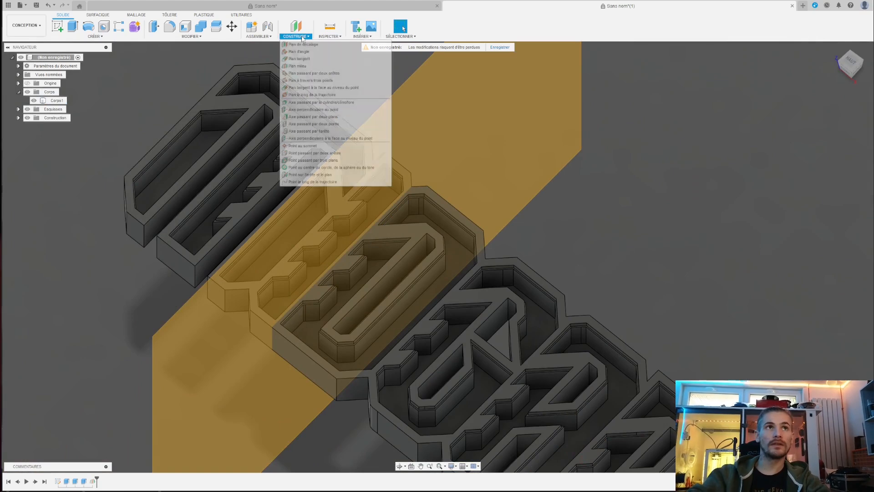
pyautogui.click(300, 66)
pyautogui.keyDown('shift'); pyautogui.moveTo(528, 273); pyautogui.dragTo(523, 310, button='middle'); pyautogui.keyUp('shift')
pyautogui.click(588, 342)
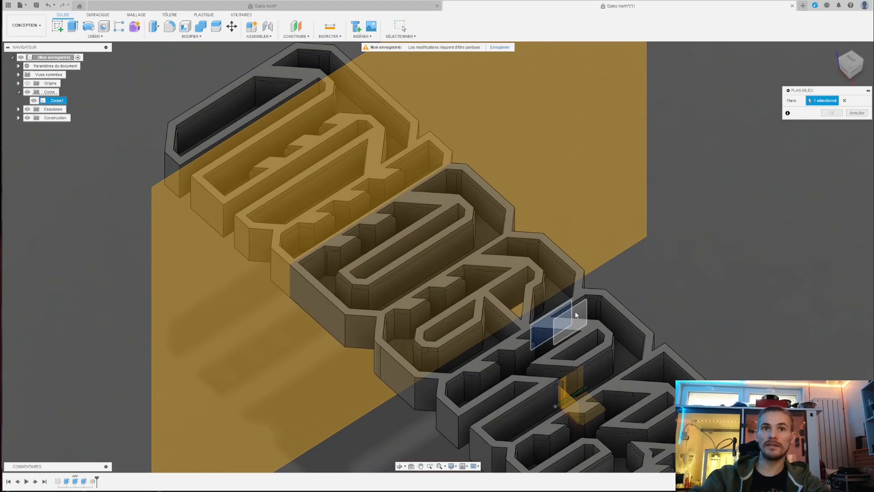
pyautogui.click(580, 313)
pyautogui.moveTo(589, 291); pyautogui.dragTo(468, 233, button='middle')
pyautogui.click(832, 113)
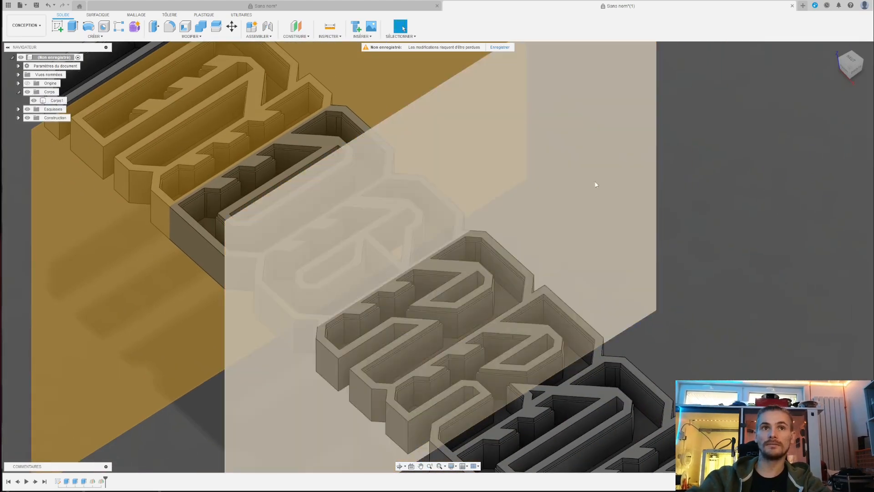
# Construct a midplane within the wall separating the R from the second D, using its two side faces
pyautogui.moveTo(596, 185); pyautogui.dragTo(387, 115, button='middle')
pyautogui.click(298, 36)
pyautogui.click(314, 67)
pyautogui.keyDown('shift'); pyautogui.moveTo(487, 277); pyautogui.dragTo(555, 271, button='middle'); pyautogui.keyUp('shift')
pyautogui.click(422, 403)
pyautogui.keyDown('shift'); pyautogui.moveTo(422, 403); pyautogui.dragTo(384, 378, button='middle'); pyautogui.keyUp('shift')
pyautogui.click(430, 358)
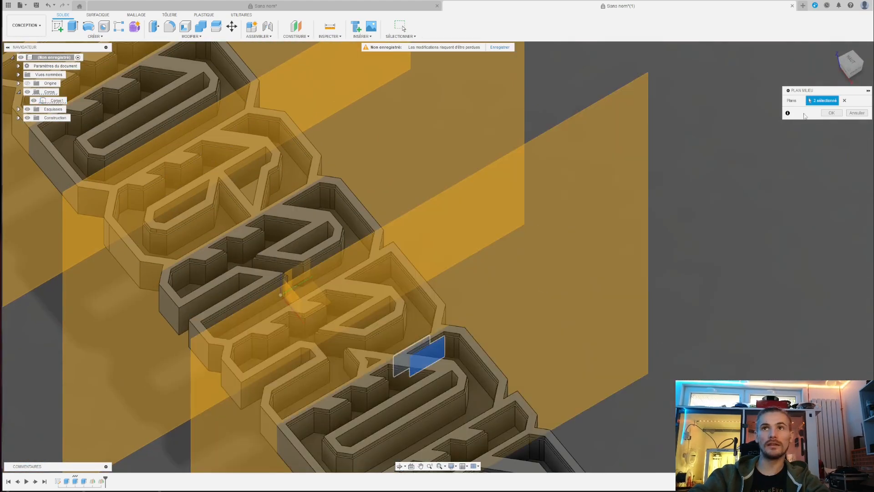
pyautogui.click(831, 113)
# Construct a midplane from both side faces of the wall between the second I and the E
pyautogui.moveTo(631, 270); pyautogui.dragTo(506, 128, button='middle')
pyautogui.click(296, 32)
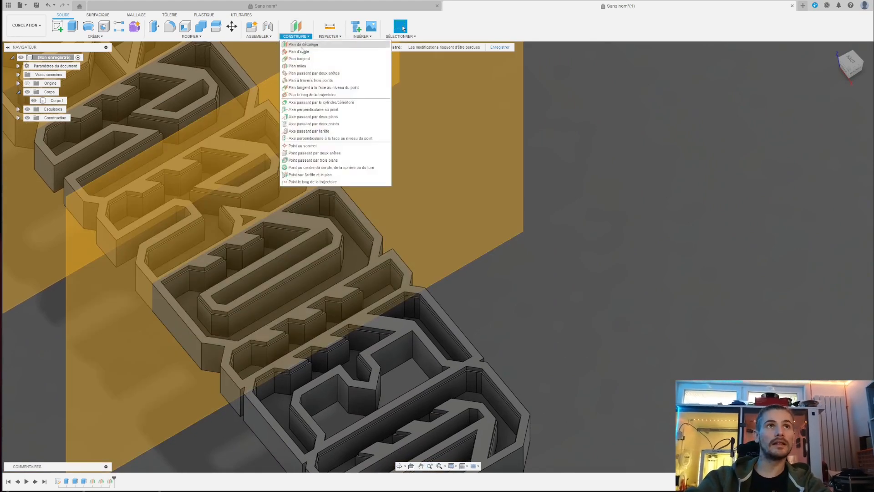
pyautogui.click(315, 73)
pyautogui.keyDown('shift'); pyautogui.moveTo(526, 311); pyautogui.dragTo(483, 304, button='middle'); pyautogui.keyUp('shift')
pyautogui.click(415, 294)
pyautogui.keyDown('shift'); pyautogui.moveTo(415, 295); pyautogui.dragTo(636, 245, button='middle'); pyautogui.keyUp('shift')
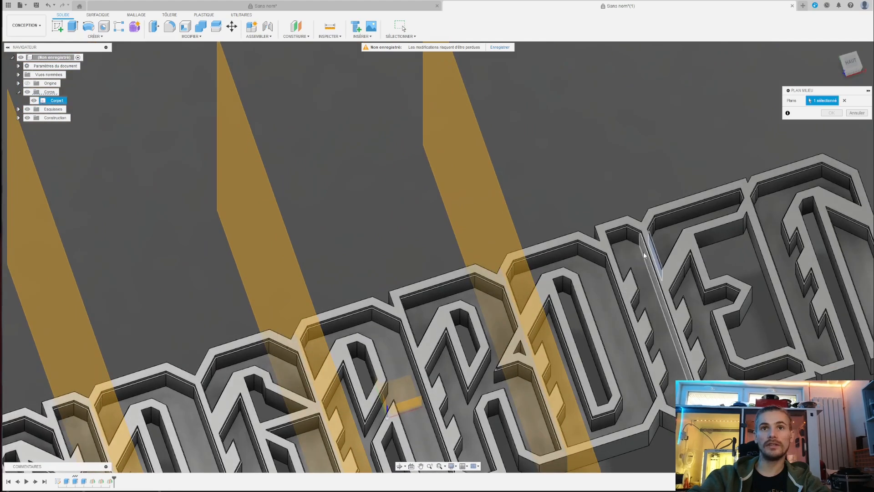
pyautogui.click(643, 252)
pyautogui.click(832, 113)
# Examine the four midplanes along the lettering, both from above and from the underside
pyautogui.scroll(-5, 544, 213)
pyautogui.keyDown('shift'); pyautogui.moveTo(544, 213); pyautogui.dragTo(607, 332, button='middle'); pyautogui.keyUp('shift')
pyautogui.scroll(-4, 608, 331)
pyautogui.scroll(10, 651, 328)
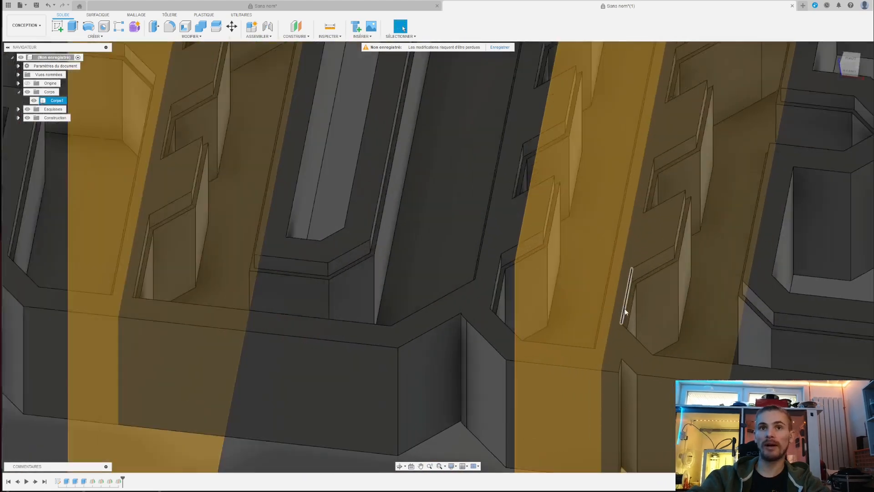
pyautogui.scroll(-10, 607, 316)
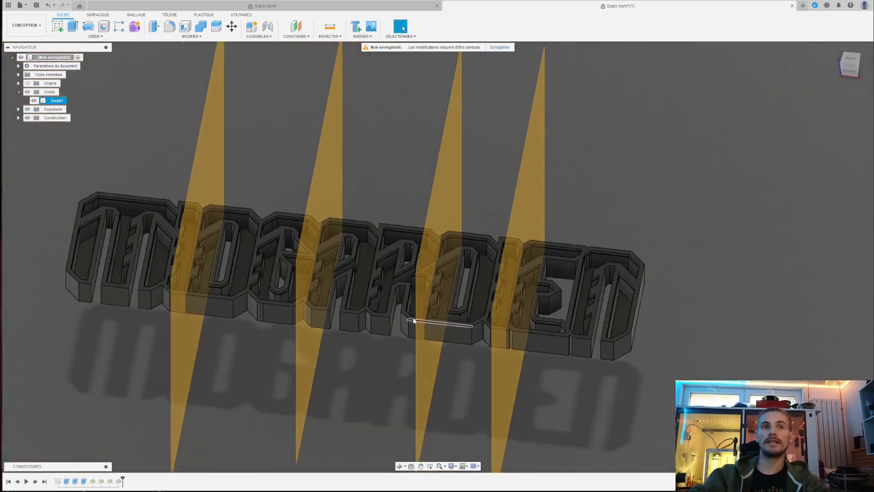
pyautogui.keyDown('shift'); pyautogui.moveTo(414, 318); pyautogui.dragTo(301, 318, button='middle'); pyautogui.keyUp('shift')
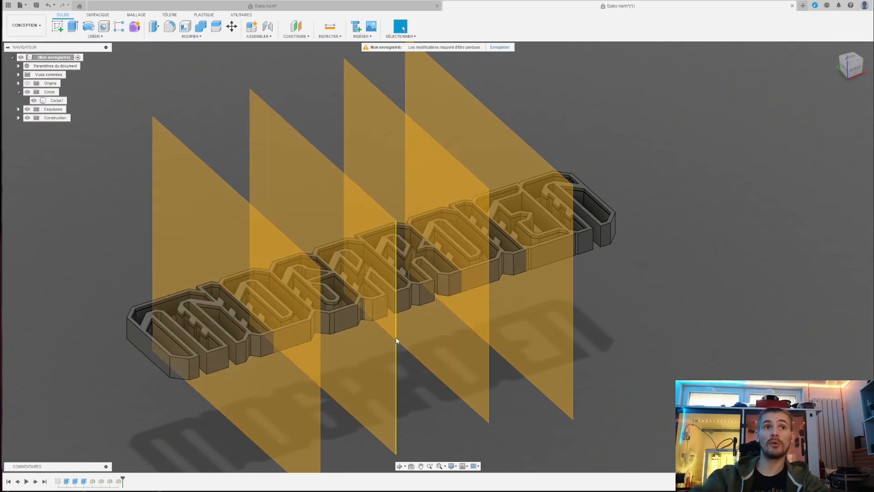
pyautogui.scroll(1, 387, 369)
pyautogui.scroll(-3, 400, 386)
pyautogui.moveTo(418, 394); pyautogui.dragTo(397, 387, button='middle')
pyautogui.scroll(-1, 393, 386)
pyautogui.keyDown('shift'); pyautogui.moveTo(301, 292); pyautogui.dragTo(401, 213, button='middle'); pyautogui.keyUp('shift')
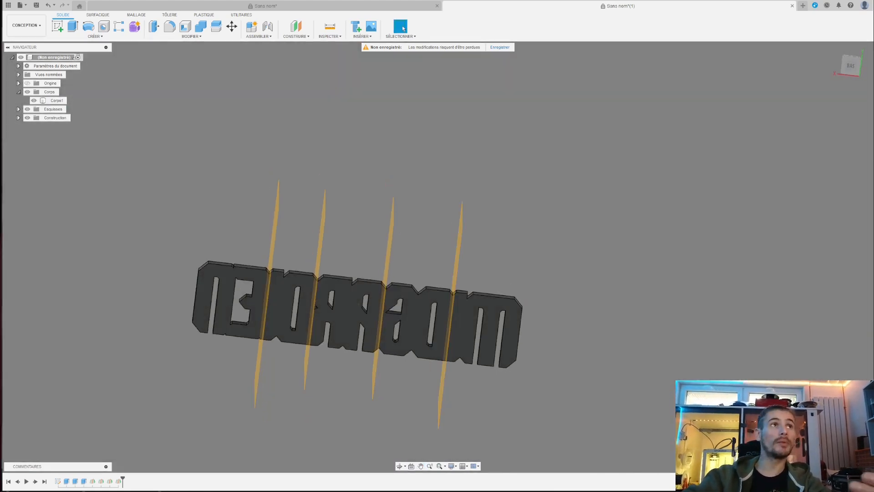
# Start a sketch on the flat underside face of the lettering
pyautogui.click(57, 29)
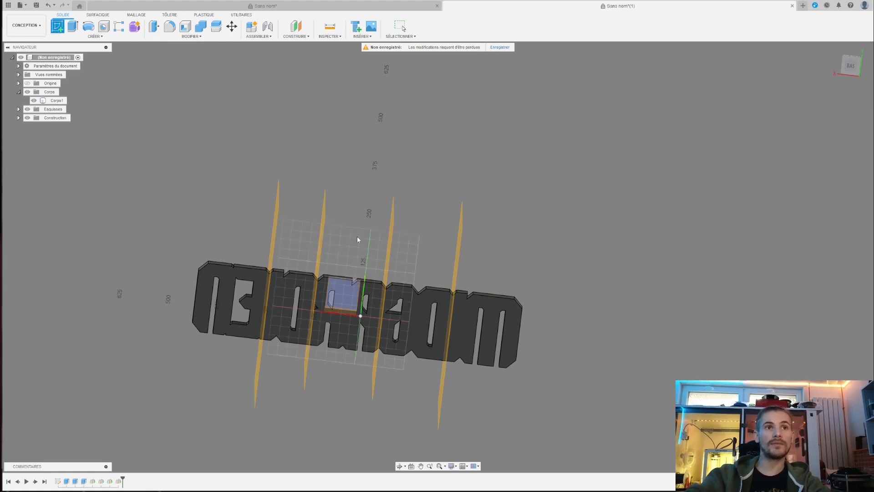
pyautogui.scroll(-2, 406, 221)
pyautogui.scroll(5, 401, 211)
pyautogui.click(490, 315)
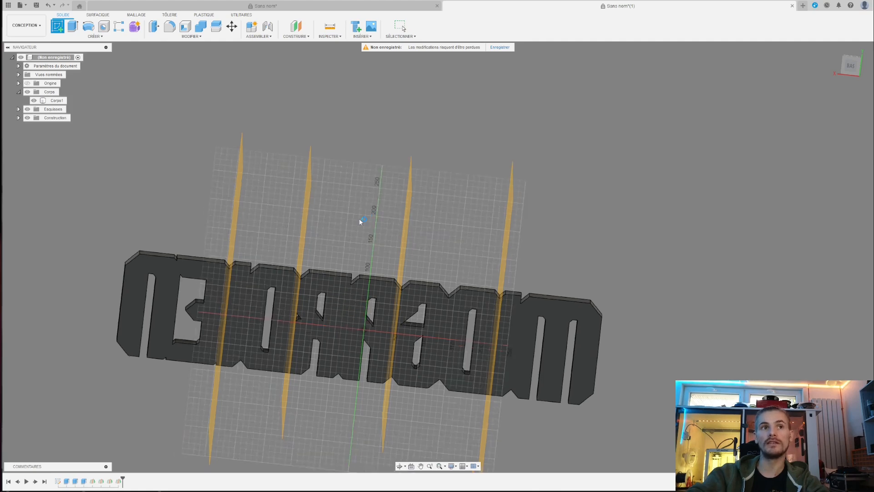
pyautogui.scroll(3, 371, 216)
pyautogui.scroll(-2, 457, 268)
pyautogui.scroll(4, 482, 224)
pyautogui.scroll(-3, 379, 256)
pyautogui.scroll(3, 504, 205)
pyautogui.scroll(2, 504, 205)
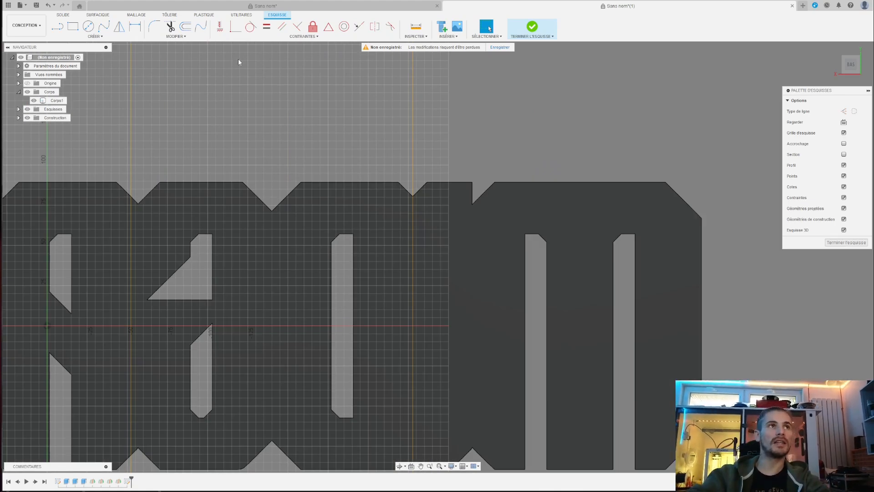
# Draw two circles of 25 mm diameter next to each other, outside the lettering's outline near the first I and the M
pyautogui.click(89, 26)
pyautogui.scroll(-5, 391, 283)
pyautogui.scroll(5, 460, 210)
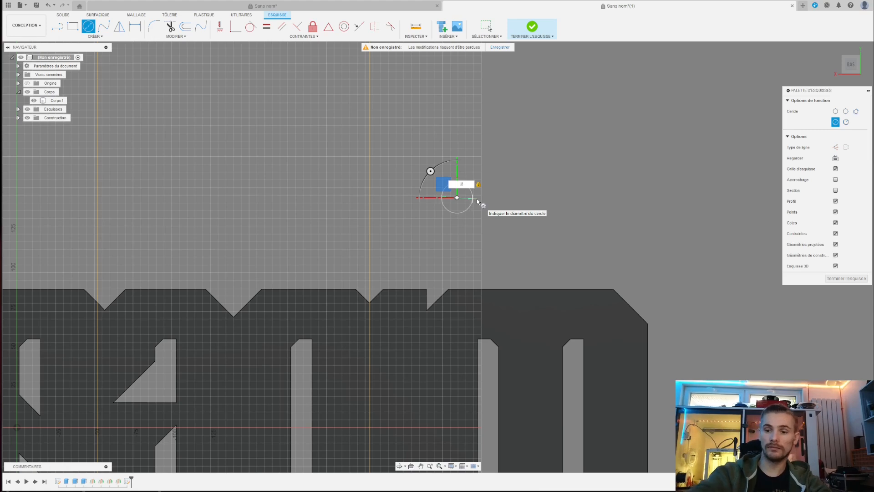
pyautogui.click(457, 197)
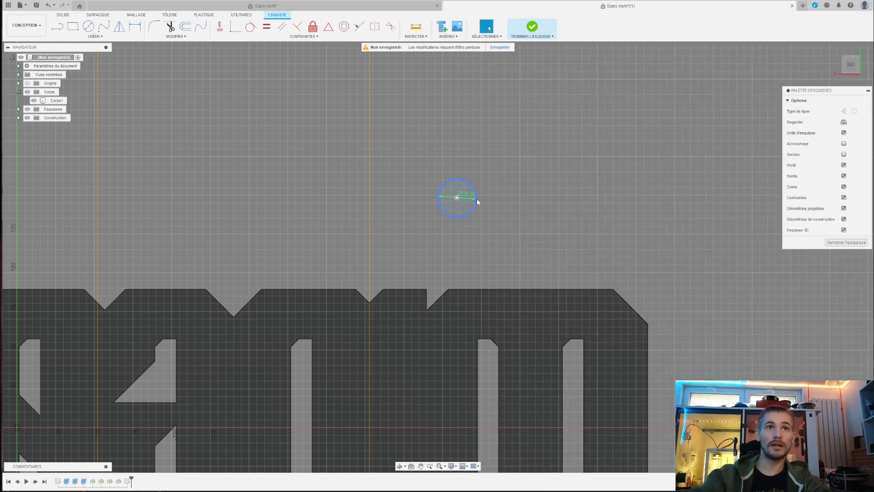
pyautogui.click(87, 27)
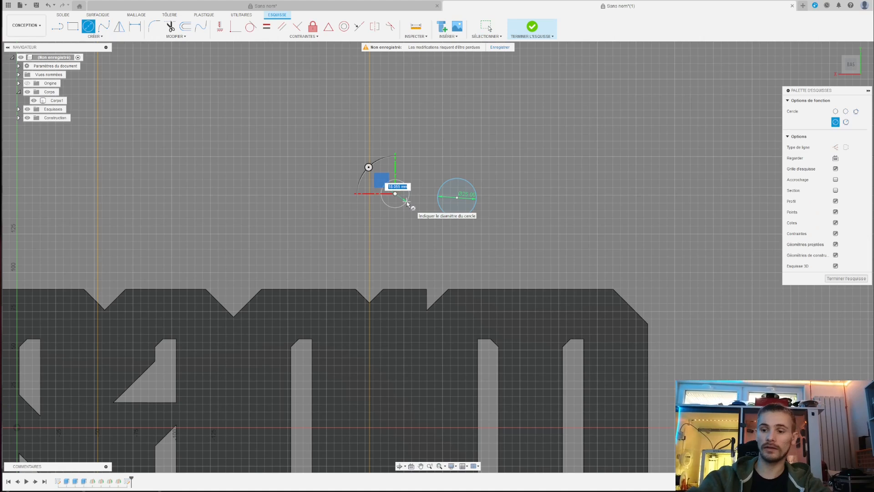
pyautogui.write('25')
pyautogui.press('Return')
pyautogui.press('Escape')
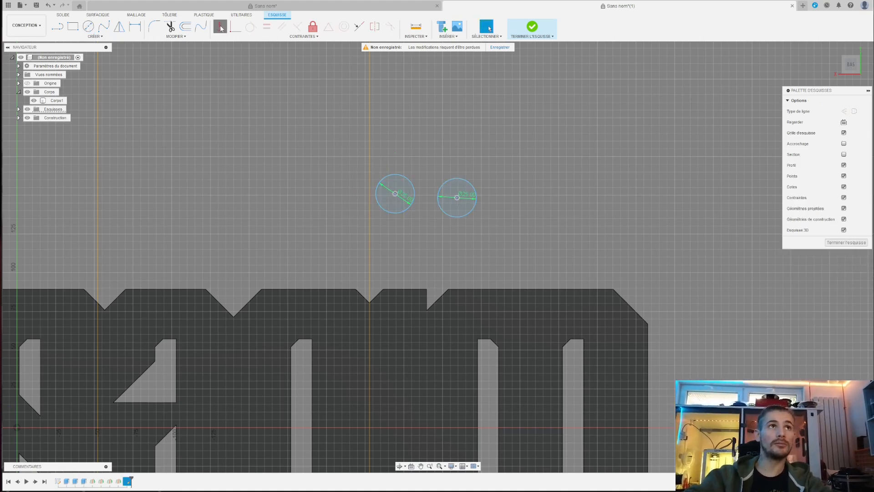
# Align the two circle centres horizontally and move one circle along that line until it slightly overlaps the other
pyautogui.scroll(4, 510, 205)
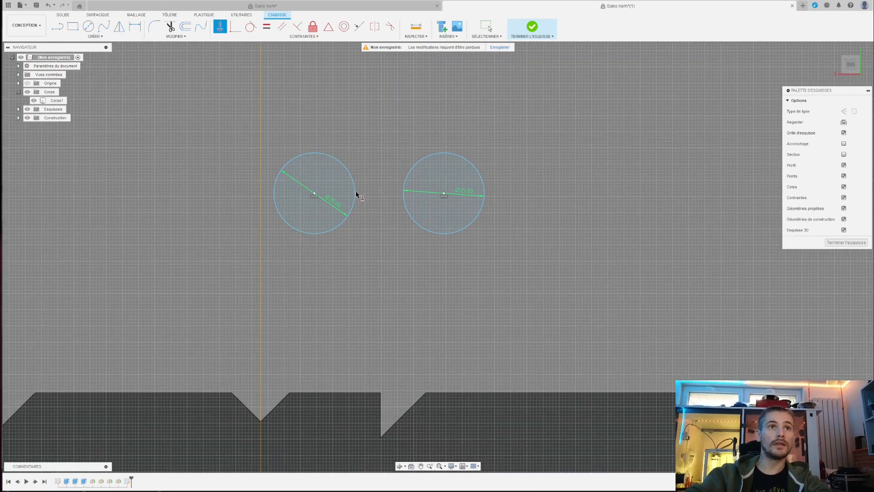
pyautogui.press('Escape')
pyautogui.moveTo(393, 197); pyautogui.dragTo(416, 194)
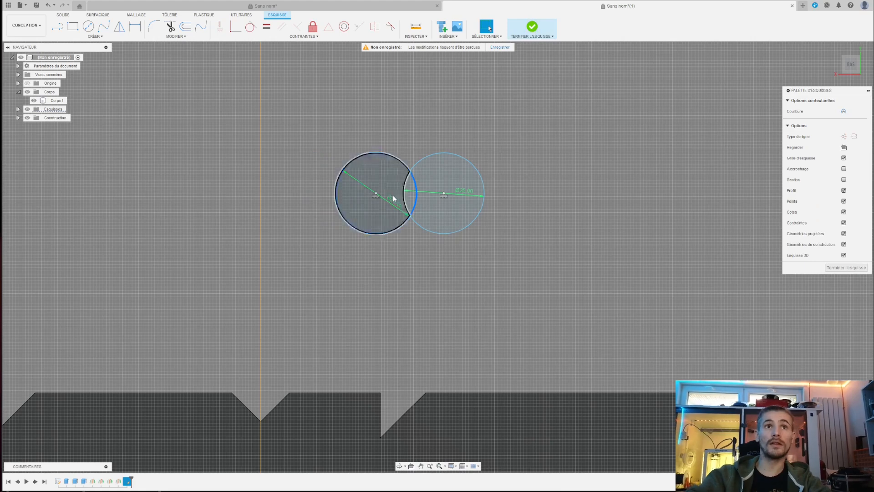
pyautogui.moveTo(408, 193); pyautogui.dragTo(406, 194)
pyautogui.scroll(-3, 406, 193)
pyautogui.scroll(3, 411, 203)
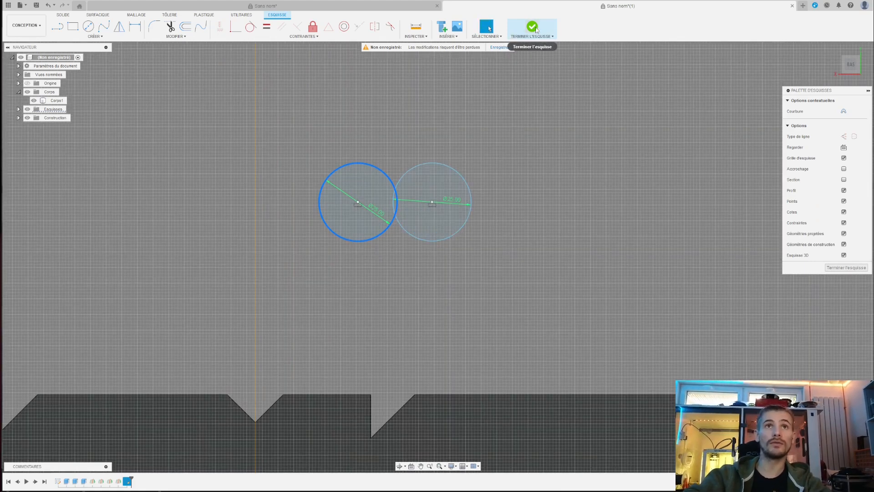
# Finish the sketch and extrude all regions of the two overlapping circles 2 mm as a new body
pyautogui.click(532, 27)
pyautogui.click(74, 25)
pyautogui.click(356, 171)
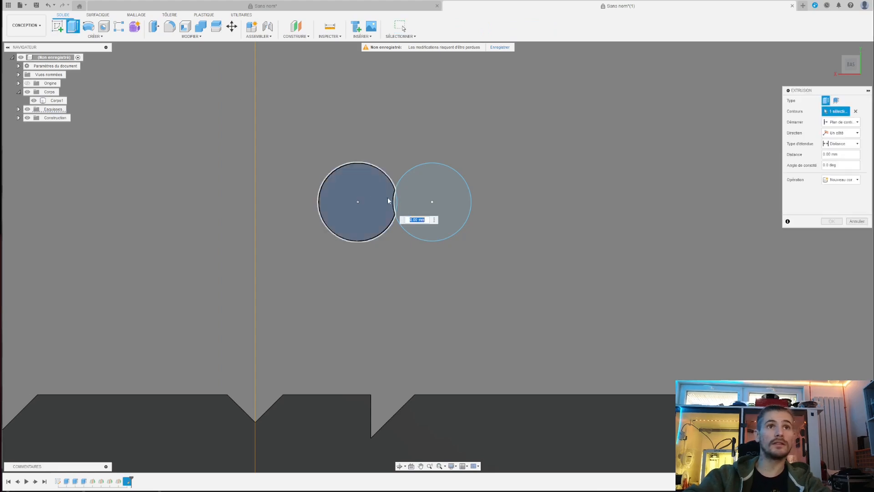
pyautogui.click(395, 205)
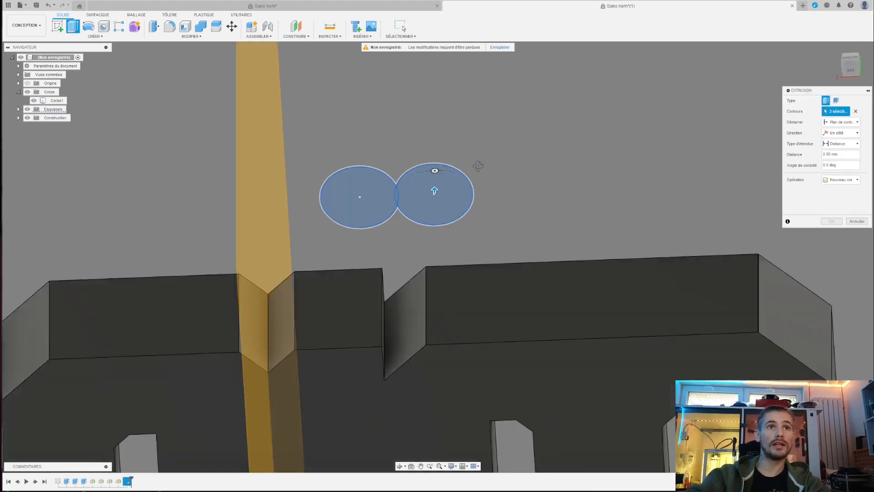
pyautogui.write('2')
pyautogui.press('Return')
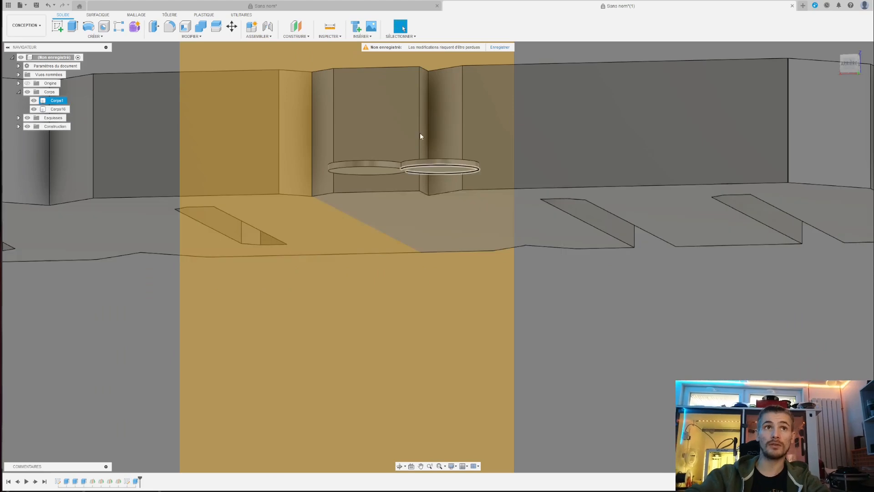
# Fillet the two vertical edges where the discs meet with a 5 mm radius
pyautogui.press('f')
pyautogui.keyDown('shift'); pyautogui.moveTo(224, 69); pyautogui.dragTo(389, 31, button='middle'); pyautogui.keyUp('shift')
pyautogui.scroll(2, 410, 81)
pyautogui.click(409, 82)
pyautogui.keyDown('shift'); pyautogui.moveTo(410, 88); pyautogui.dragTo(400, 89, button='middle'); pyautogui.keyUp('shift')
pyautogui.click(422, 107)
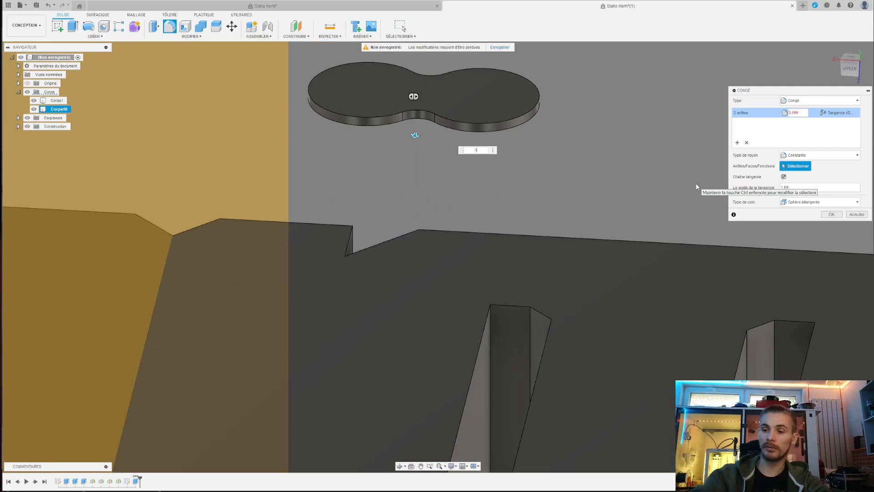
pyautogui.press('Return')
# Shell the double-disc connector body with the wall thickness added on the outside
pyautogui.scroll(-5, 382, 199)
pyautogui.keyDown('shift'); pyautogui.moveTo(425, 193); pyautogui.dragTo(391, 172, button='middle'); pyautogui.keyUp('shift')
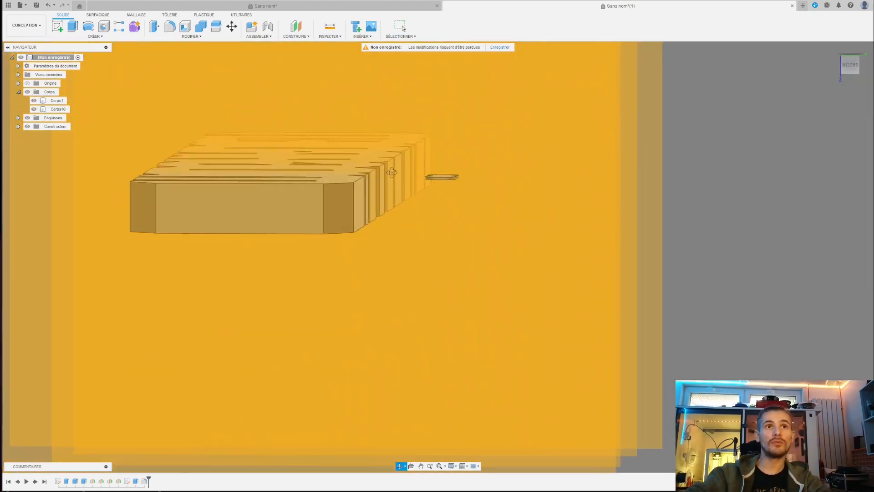
pyautogui.click(852, 65)
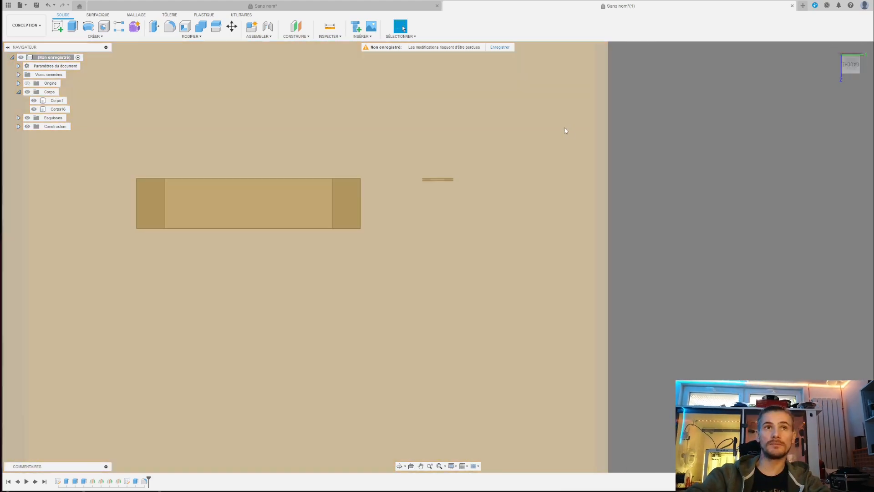
pyautogui.click(849, 61)
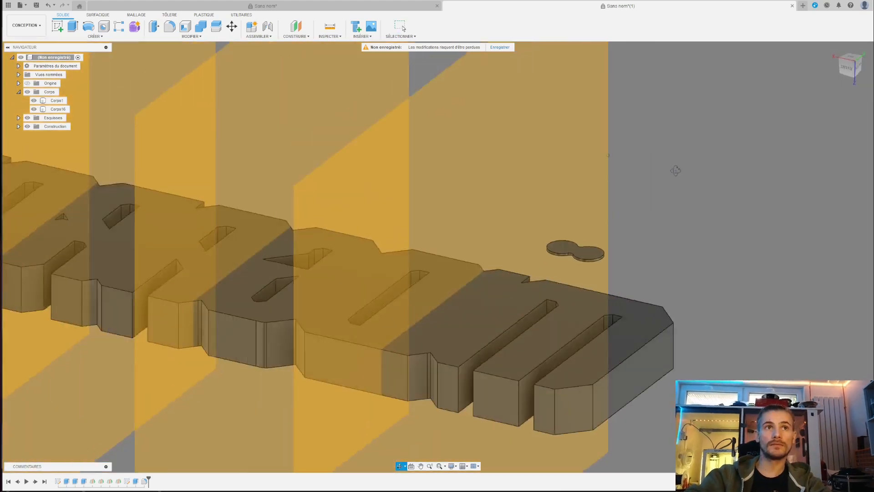
pyautogui.click(849, 61)
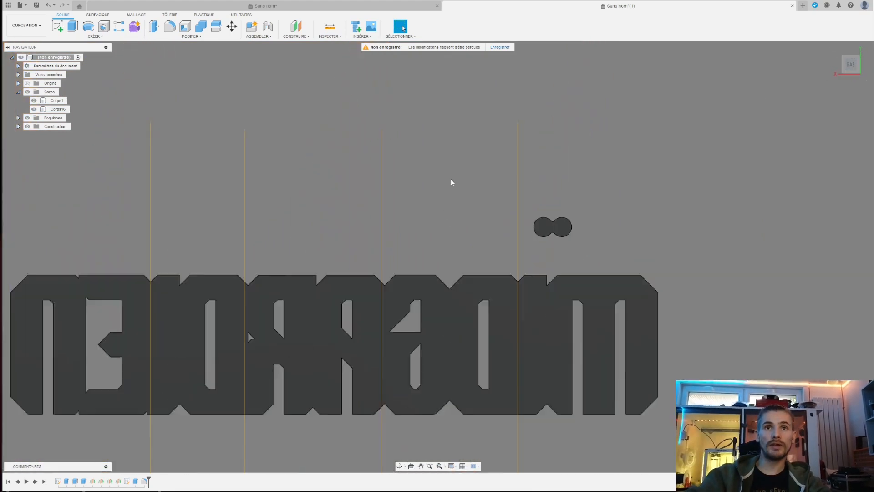
pyautogui.scroll(5, 592, 250)
pyautogui.moveTo(490, 246); pyautogui.dragTo(519, 192, button='middle')
pyautogui.click(62, 109)
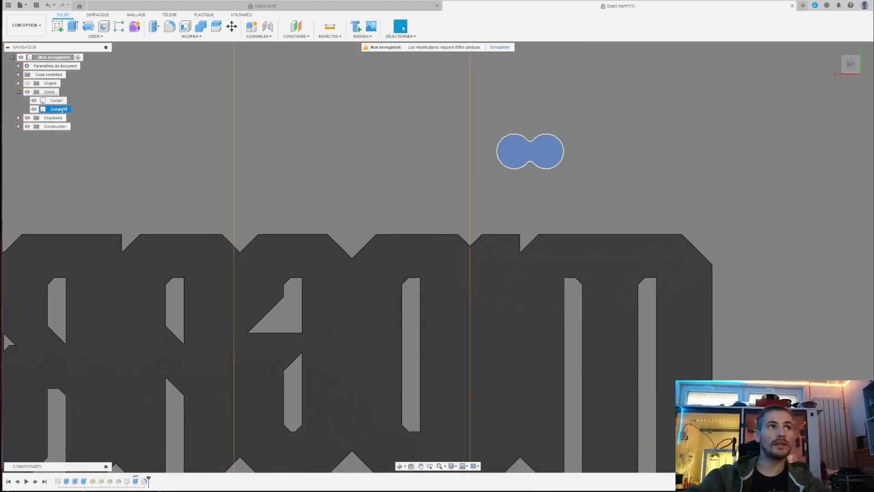
pyautogui.click(185, 28)
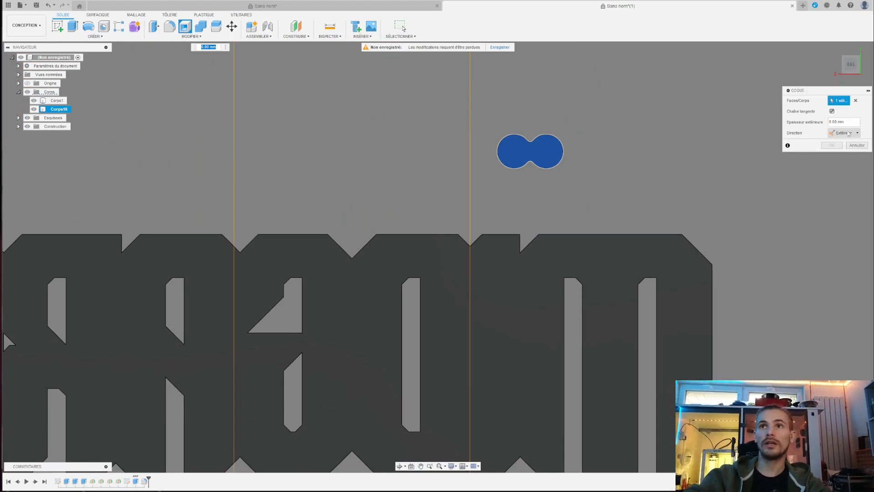
pyautogui.click(843, 122)
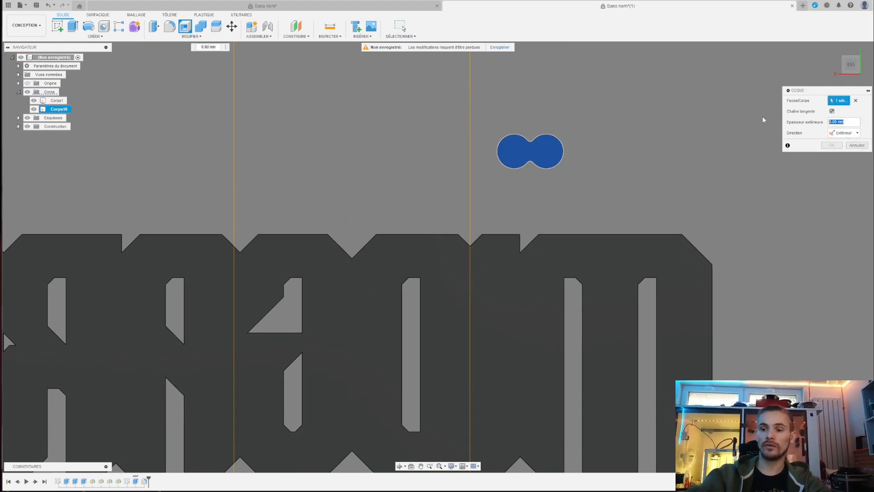
pyautogui.press('Return')
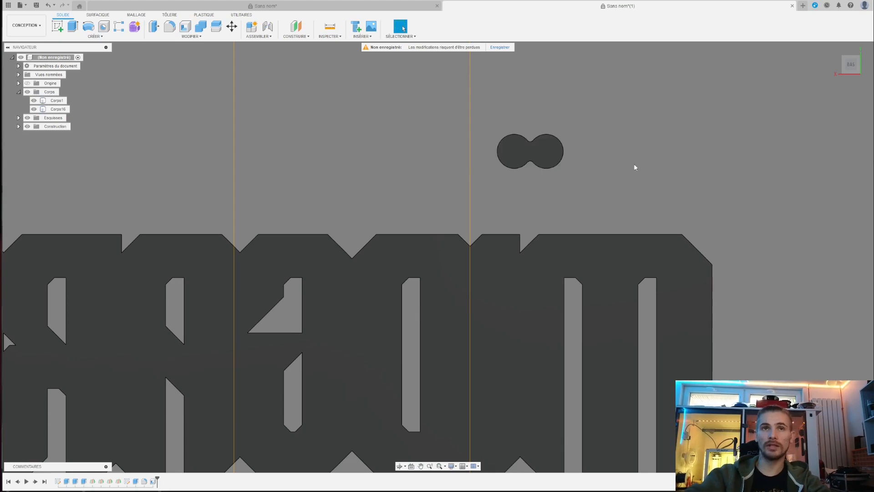
# Move the connector about 44 mm in X and -89.5 mm in Y so it straddles the midplane between the first I and D
pyautogui.scroll(-4, 592, 184)
pyautogui.scroll(3, 591, 183)
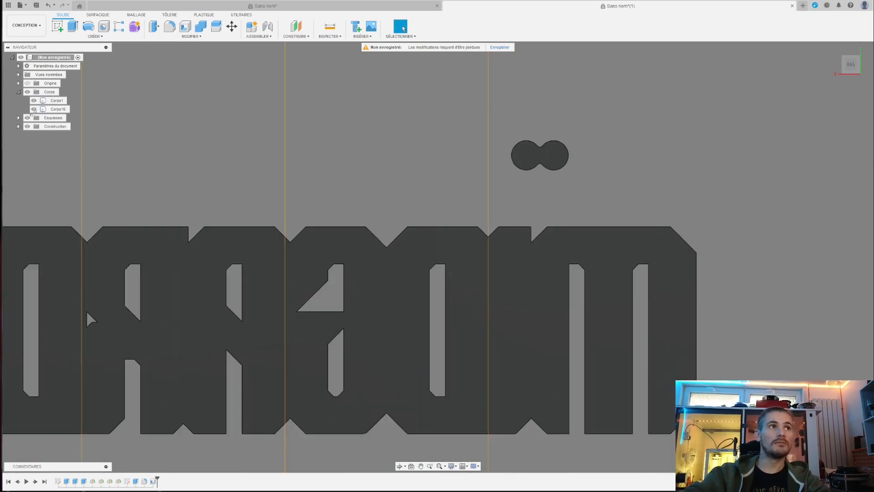
pyautogui.click(54, 109)
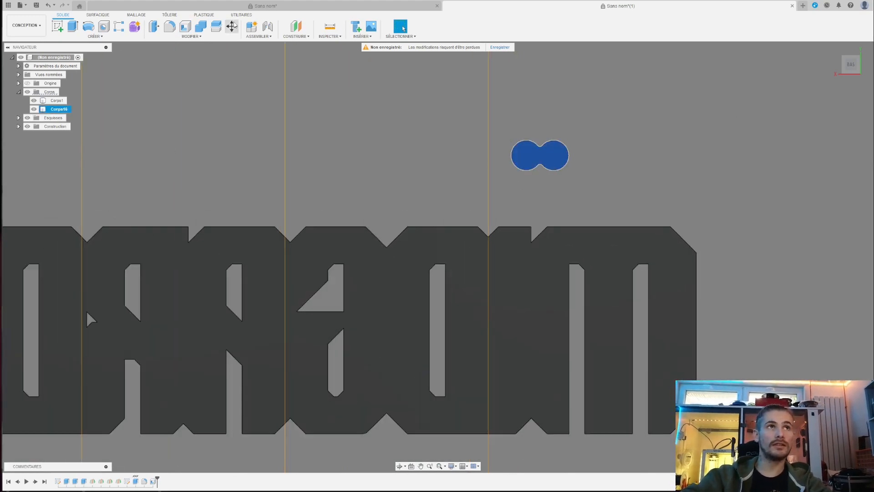
pyautogui.click(232, 27)
pyautogui.moveTo(559, 160); pyautogui.dragTo(506, 265)
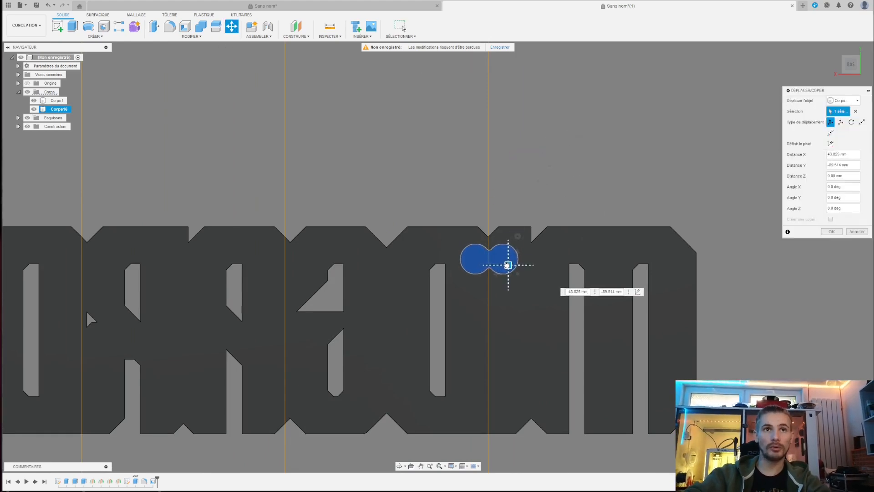
pyautogui.scroll(-3, 507, 265)
pyautogui.scroll(8, 501, 263)
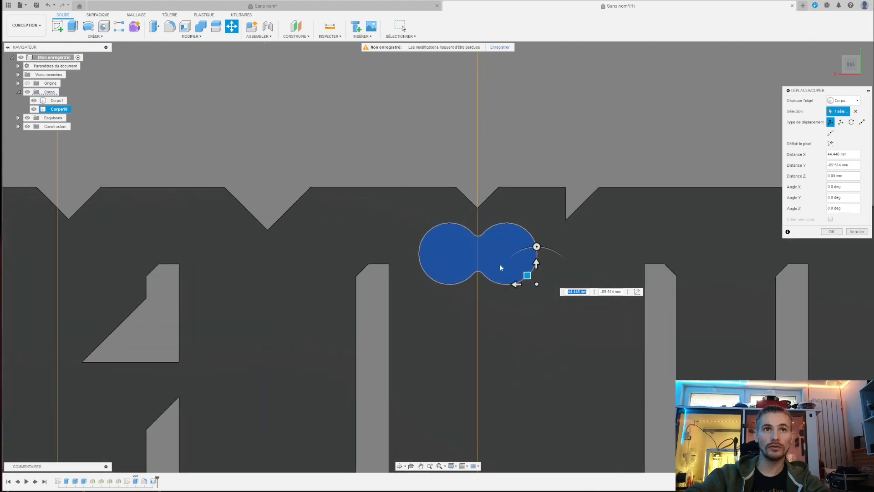
pyautogui.moveTo(538, 281); pyautogui.dragTo(535, 281)
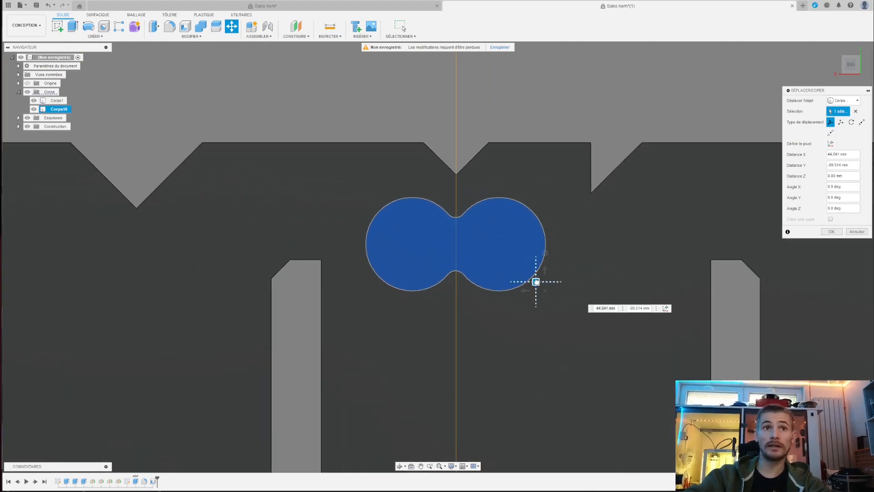
pyautogui.moveTo(536, 281); pyautogui.dragTo(536, 282)
pyautogui.click(831, 233)
# Copy the connector and move the copy 176 mm in X onto the midplane between G and A
pyautogui.scroll(-5, 501, 141)
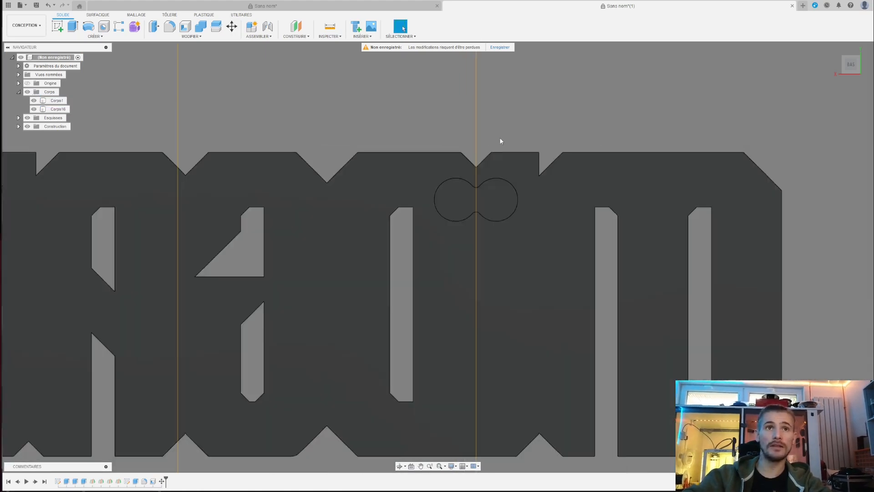
pyautogui.scroll(2, 390, 105)
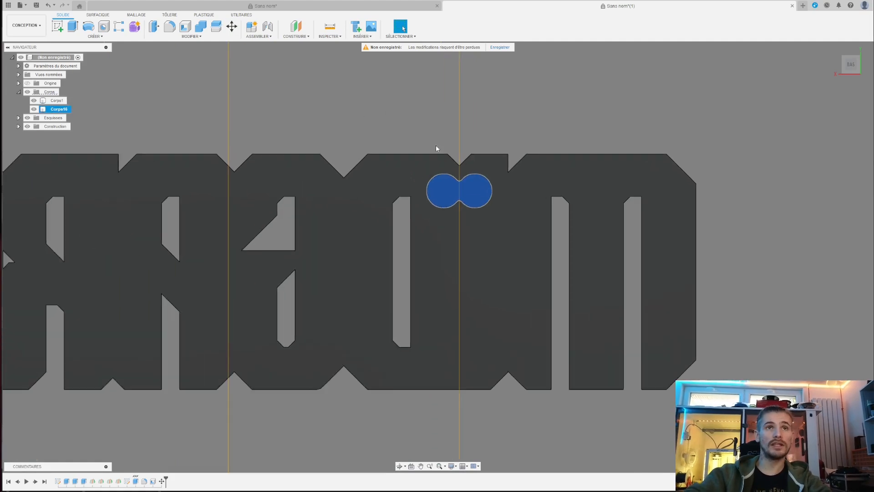
pyautogui.hotkey('ctrl', 'v')
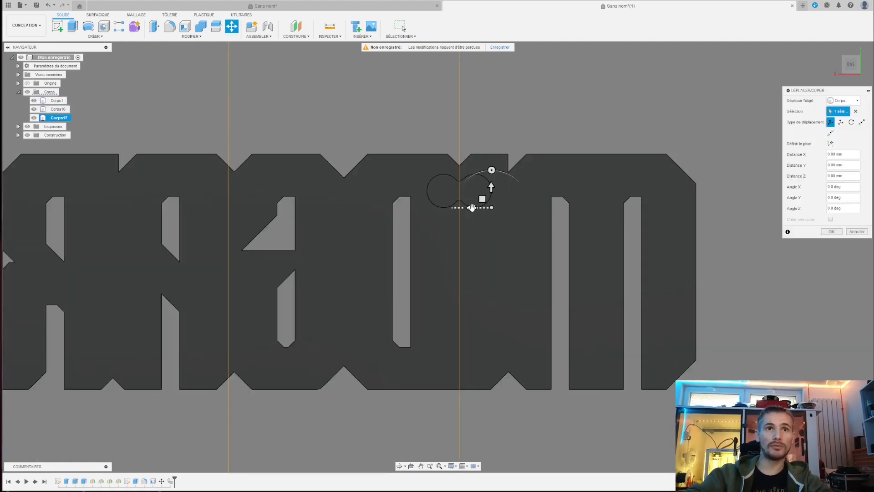
pyautogui.moveTo(472, 208); pyautogui.dragTo(239, 207)
pyautogui.scroll(5, 216, 196)
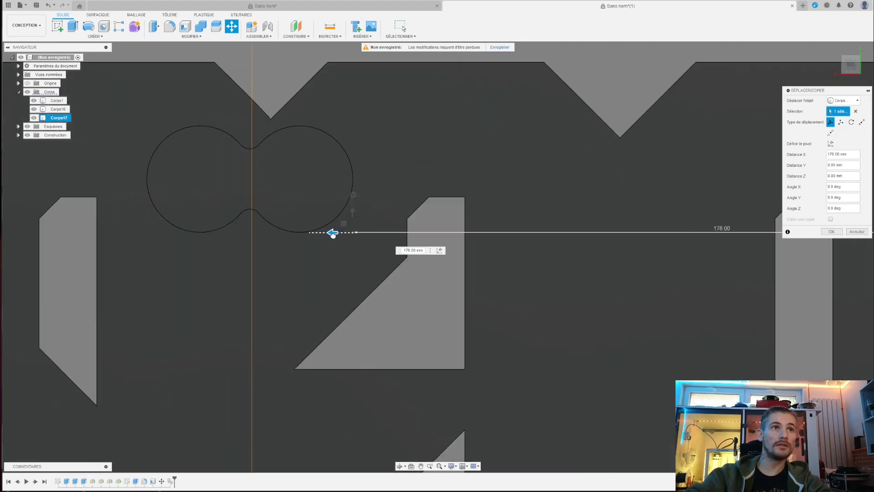
pyautogui.scroll(3, 334, 233)
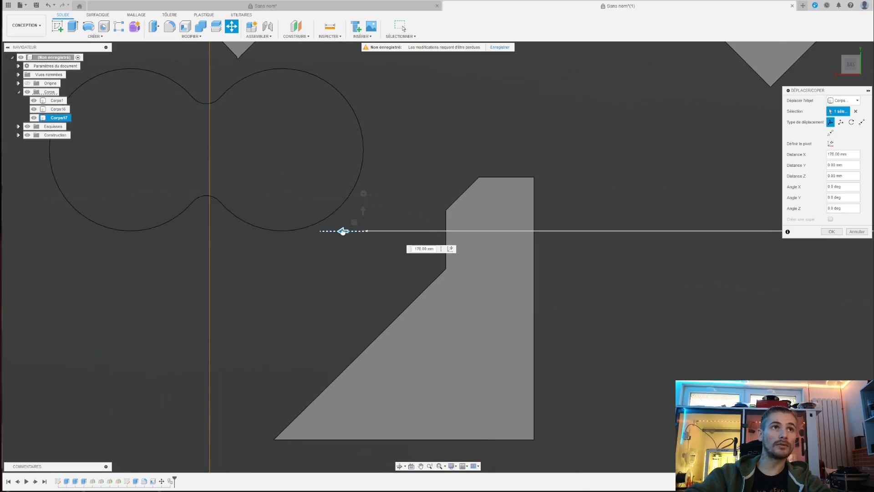
pyautogui.scroll(2, 345, 231)
pyautogui.scroll(-6, 355, 233)
pyautogui.scroll(-5, 368, 233)
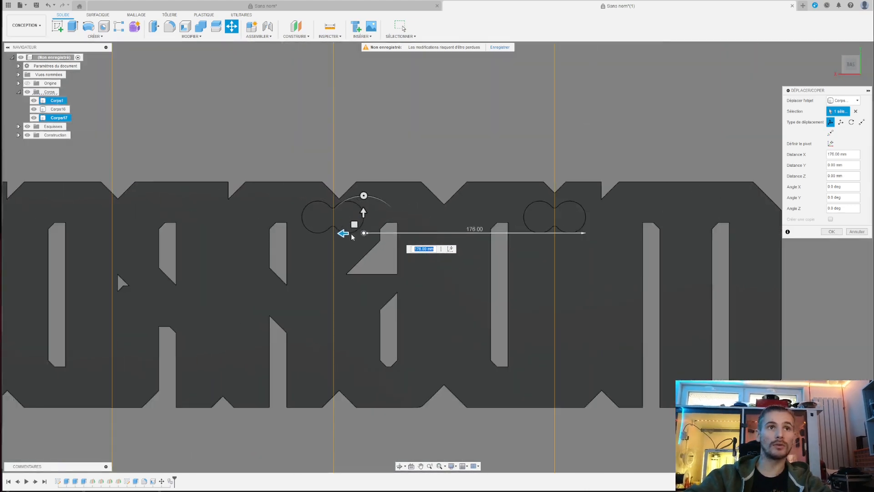
pyautogui.scroll(-2, 315, 226)
pyautogui.scroll(1, 327, 224)
pyautogui.click(830, 232)
# Copy the first connector and move the copy 350 mm in X onto the midplane between R and the second D
pyautogui.moveTo(435, 186); pyautogui.dragTo(529, 191, button='middle')
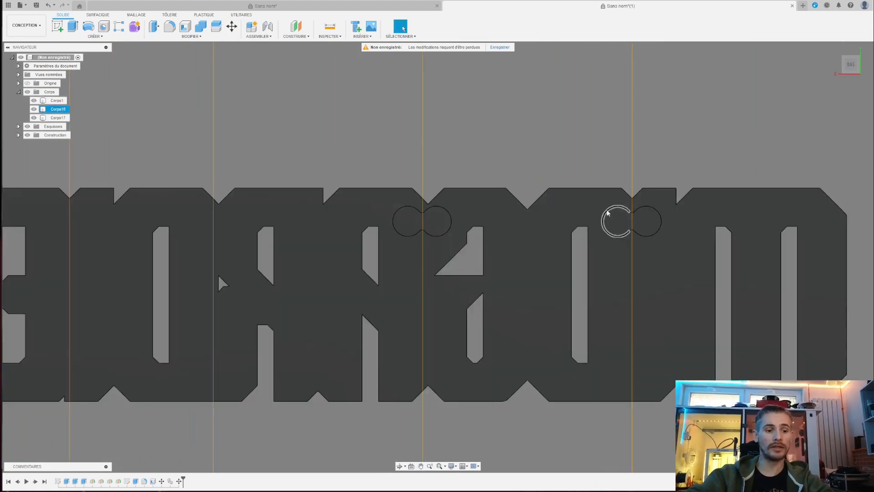
pyautogui.click(608, 212)
pyautogui.hotkey('ctrl', 'c')
pyautogui.hotkey('ctrl', 'v')
pyautogui.moveTo(646, 237); pyautogui.dragTo(214, 241)
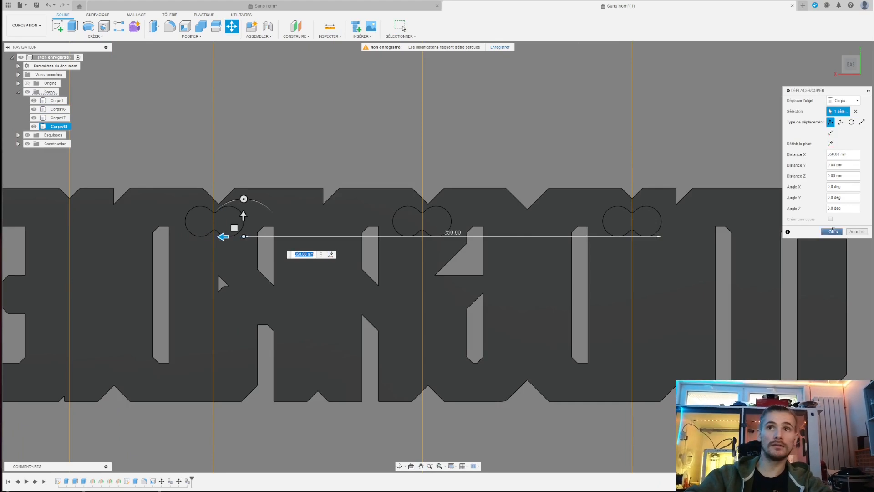
pyautogui.press('Return')
# Paste another connector copy and move it 470 mm in X onto the midplane between the second I and E
pyautogui.moveTo(323, 206); pyautogui.dragTo(521, 209, button='middle')
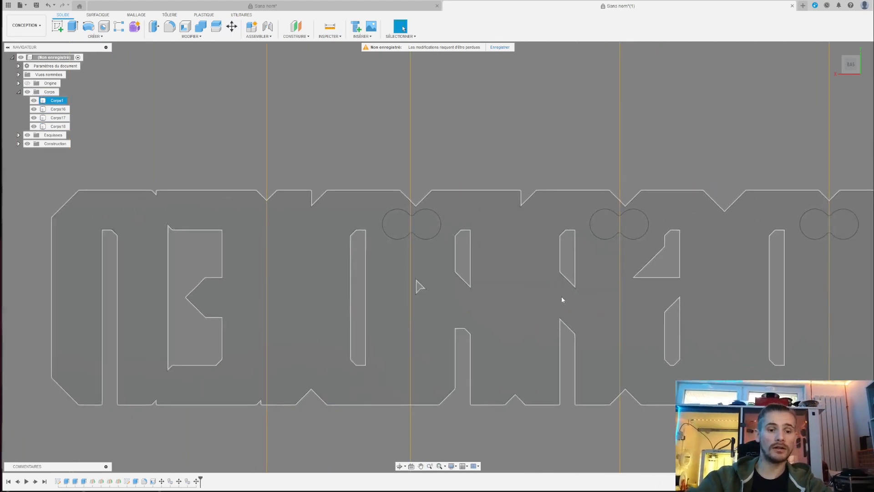
pyautogui.hotkey('ctrl', 'v')
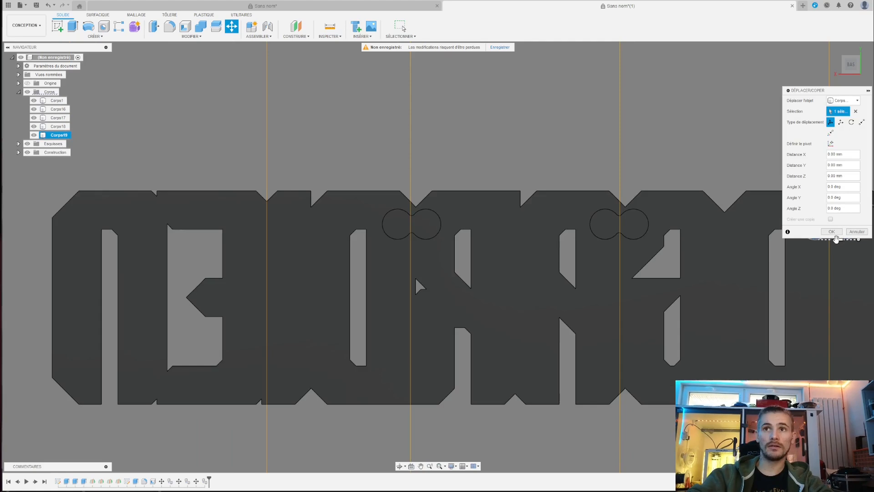
pyautogui.moveTo(841, 246); pyautogui.dragTo(274, 269)
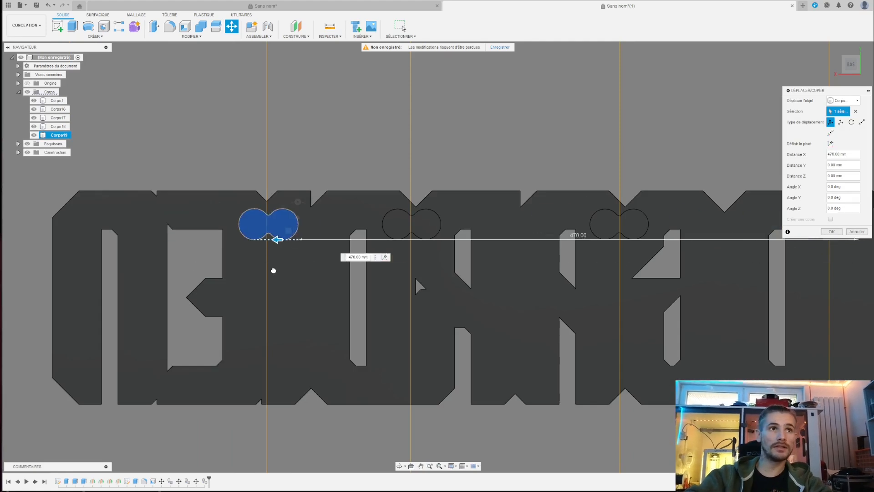
pyautogui.click(832, 231)
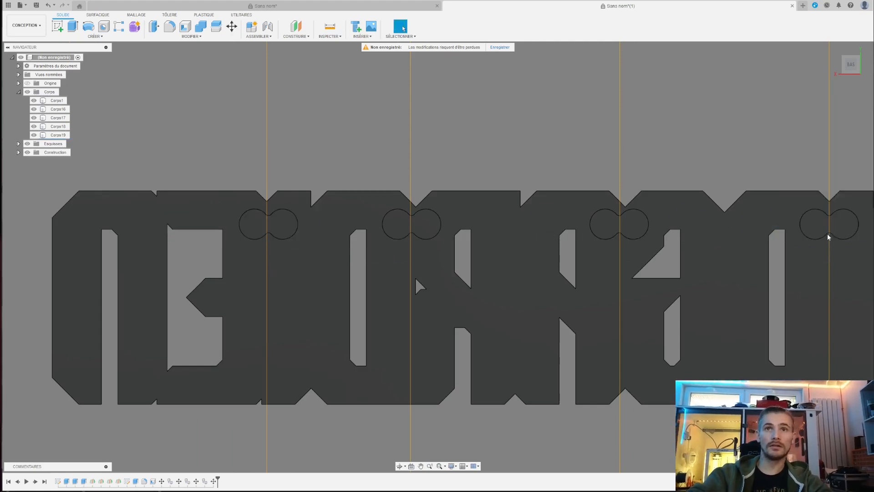
# Paste another connector copy and move it -120 mm in Y to the opposite edge of the letters on the first I and D midplane
pyautogui.scroll(3, 524, 220)
pyautogui.scroll(-3, 474, 223)
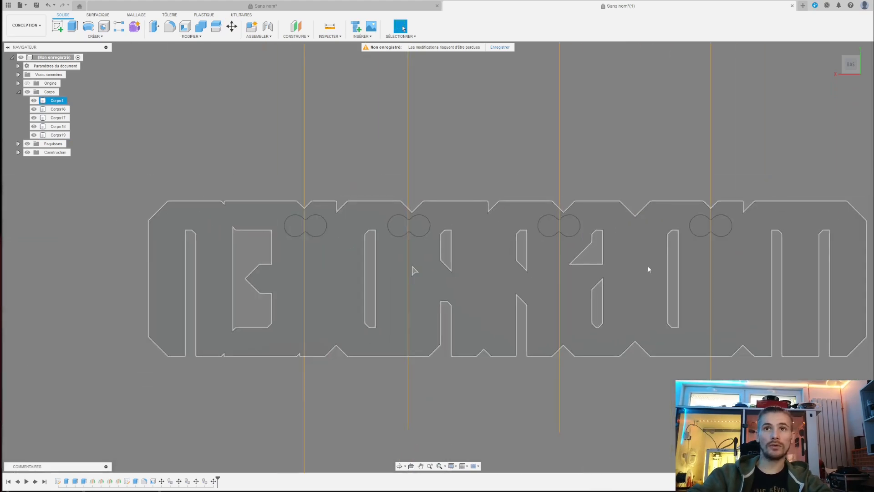
pyautogui.hotkey('ctrl', 'v')
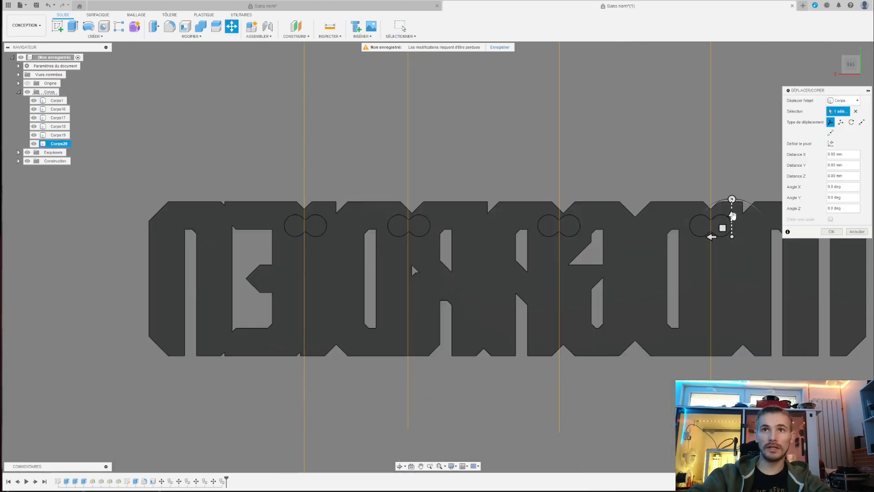
pyautogui.moveTo(738, 268); pyautogui.dragTo(732, 328)
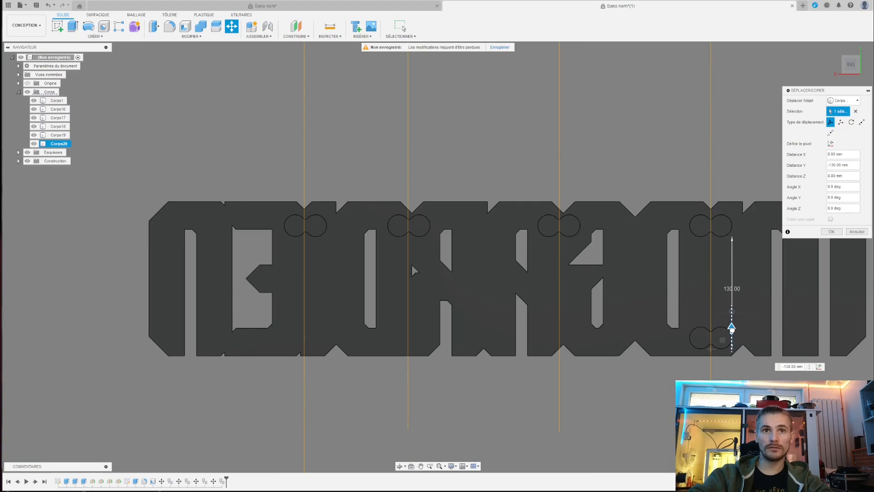
pyautogui.moveTo(732, 326); pyautogui.dragTo(734, 322)
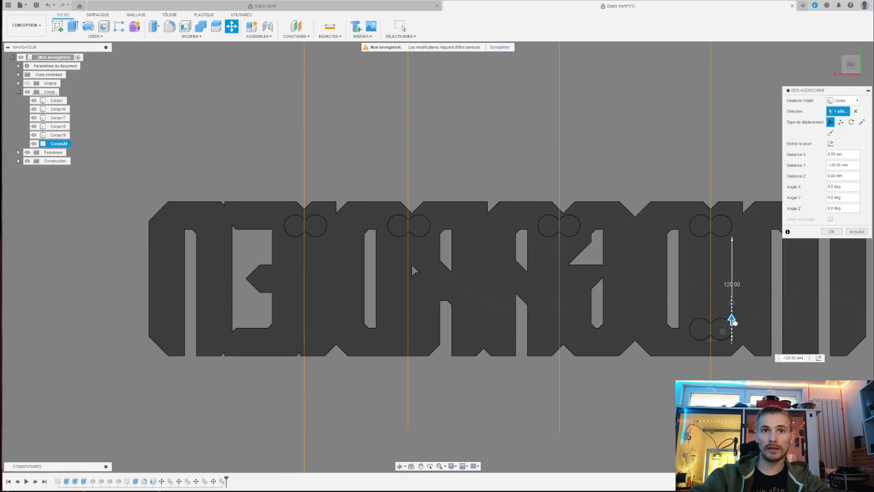
pyautogui.click(836, 232)
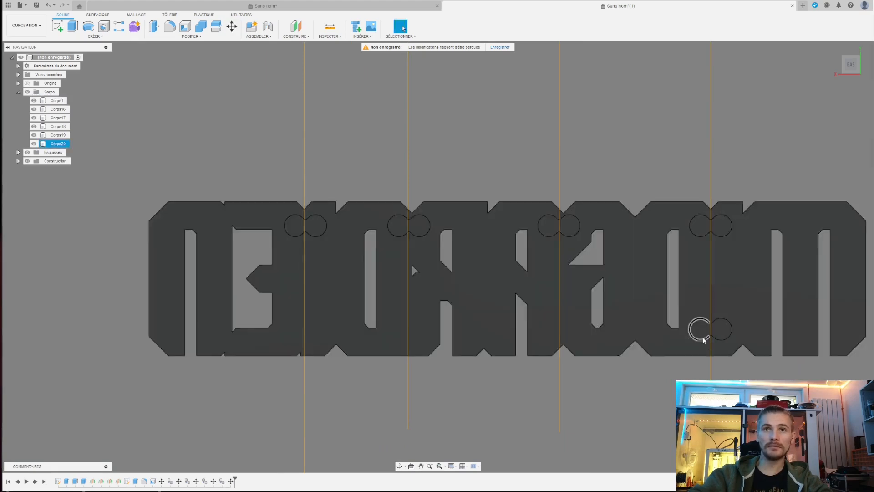
# Copy the lower connector and move the copy 175 mm in X onto the midplane between G and A
pyautogui.click(57, 143)
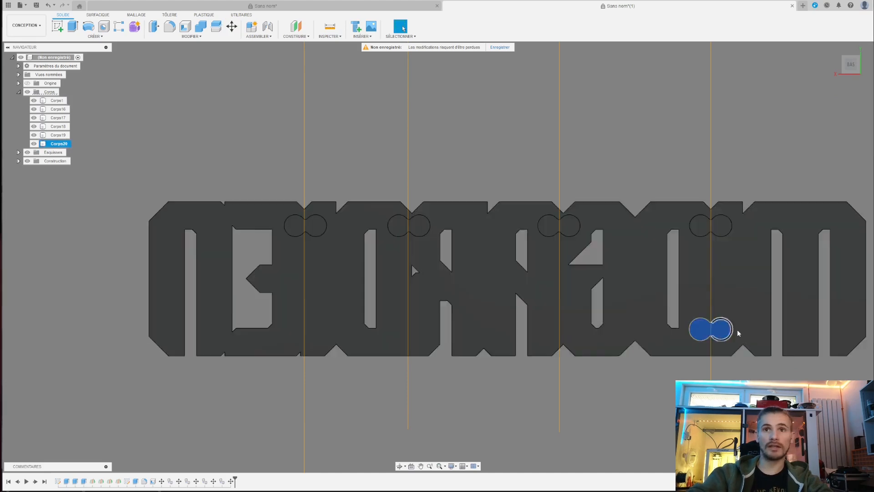
pyautogui.hotkey('ctrl', 'c')
pyautogui.hotkey('ctrl', 'v')
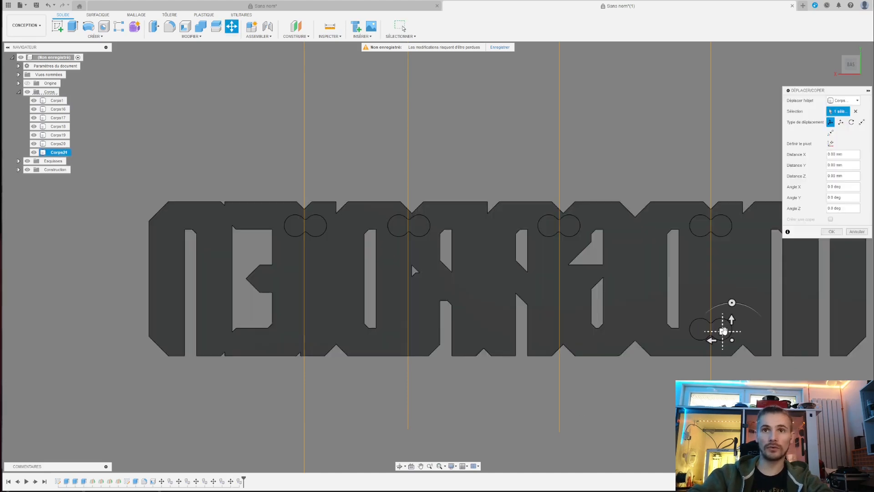
pyautogui.moveTo(728, 340); pyautogui.dragTo(623, 342)
pyautogui.scroll(6, 564, 340)
pyautogui.scroll(-6, 617, 342)
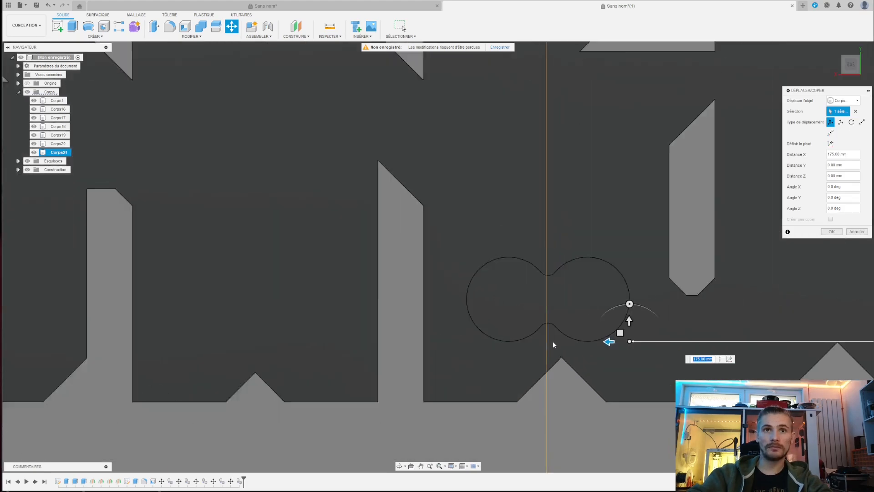
pyautogui.click(831, 232)
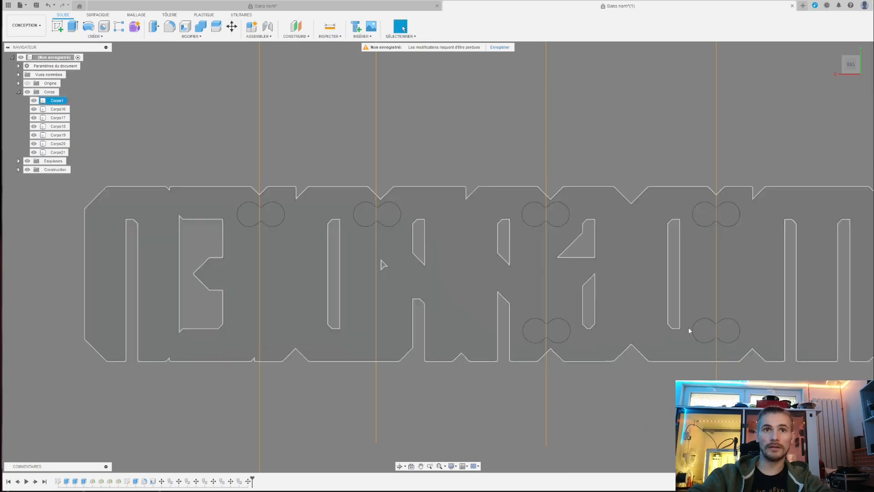
# Copy the lower connector on the first I and D midplane and move the copy 350 mm in X onto the midplane between R and the second D
pyautogui.click(717, 331)
pyautogui.hotkey('ctrl', 'c')
pyautogui.hotkey('ctrl', 'v')
pyautogui.moveTo(719, 339); pyautogui.dragTo(380, 340)
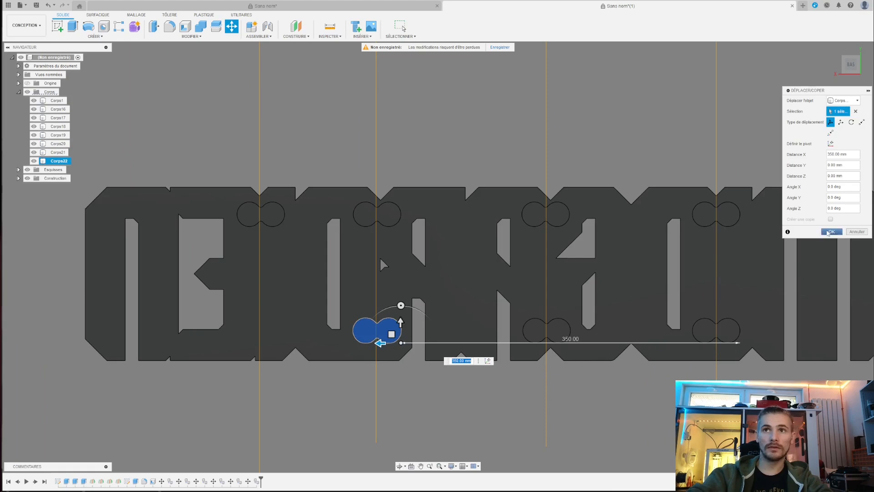
pyautogui.click(831, 232)
# Paste another lower connector copy and move it 470 mm in X onto the midplane between the second I and E
pyautogui.hotkey('ctrl', 'v')
pyautogui.moveTo(719, 343); pyautogui.dragTo(262, 345)
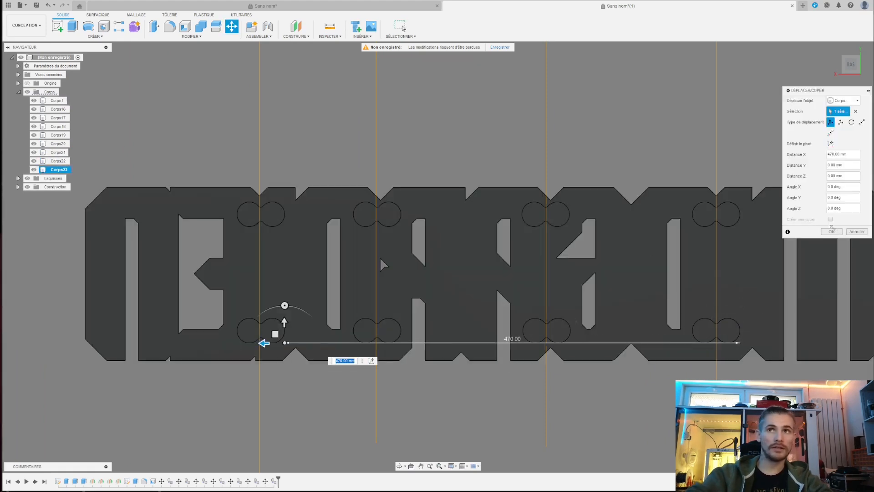
pyautogui.click(832, 231)
# Examine the connector placement across the four split planes from the underside of the lettering
pyautogui.scroll(-2, 381, 239)
pyautogui.keyDown('shift'); pyautogui.moveTo(431, 224); pyautogui.dragTo(459, 221, button='middle'); pyautogui.keyUp('shift')
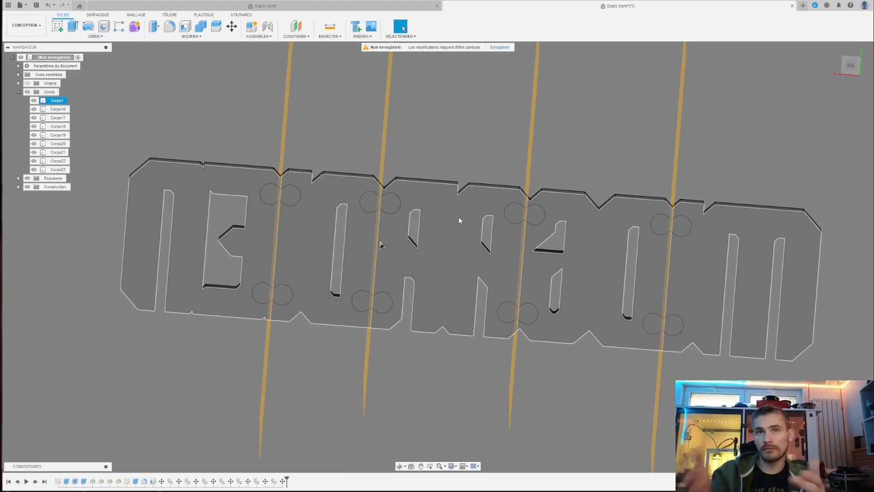
pyautogui.scroll(-3, 409, 210)
pyautogui.click(432, 177)
pyautogui.scroll(4, 427, 183)
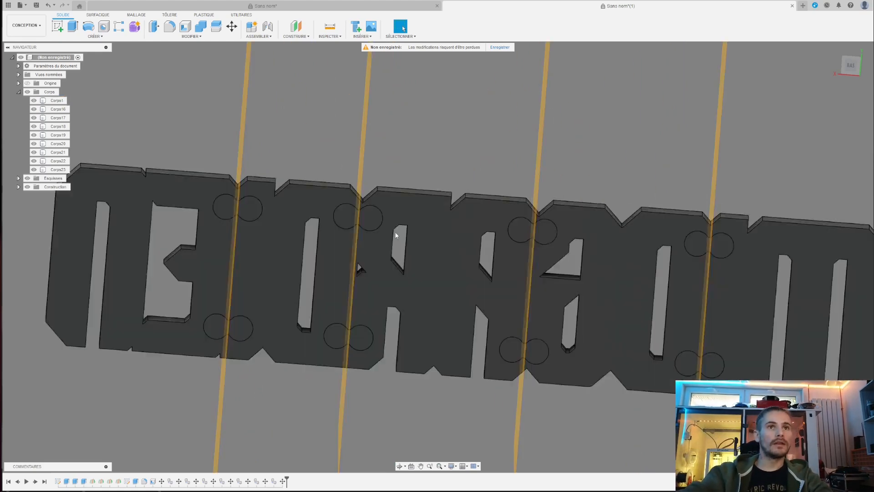
pyautogui.scroll(2, 396, 236)
pyautogui.click(363, 282)
pyautogui.scroll(-2, 353, 278)
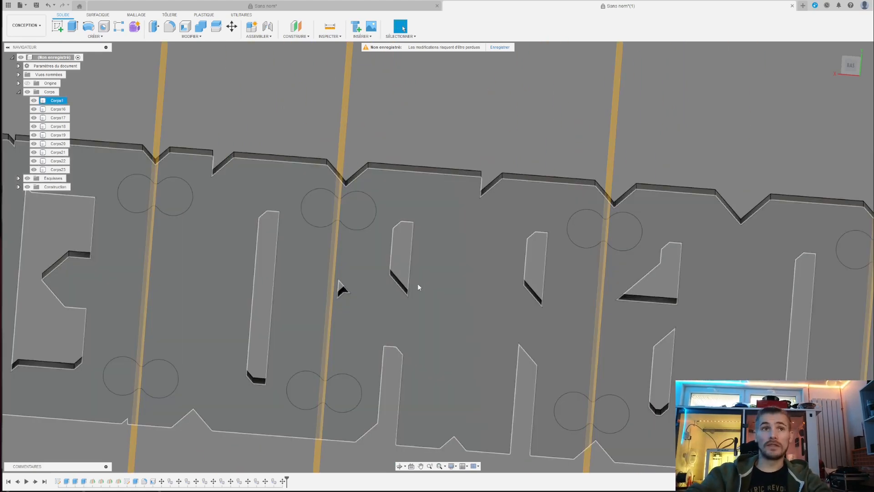
pyautogui.scroll(-2, 417, 283)
pyautogui.click(297, 166)
pyautogui.keyDown('shift'); pyautogui.moveTo(446, 170); pyautogui.dragTo(452, 168, button='middle'); pyautogui.keyUp('shift')
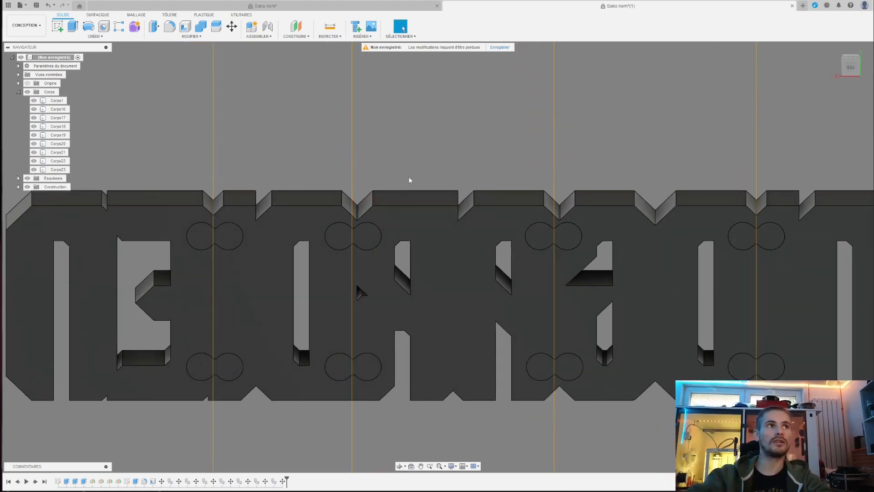
# Combine with the Cut operation, using the lettering as target and all eight connectors as tools, and keep the tool bodies
pyautogui.click(202, 27)
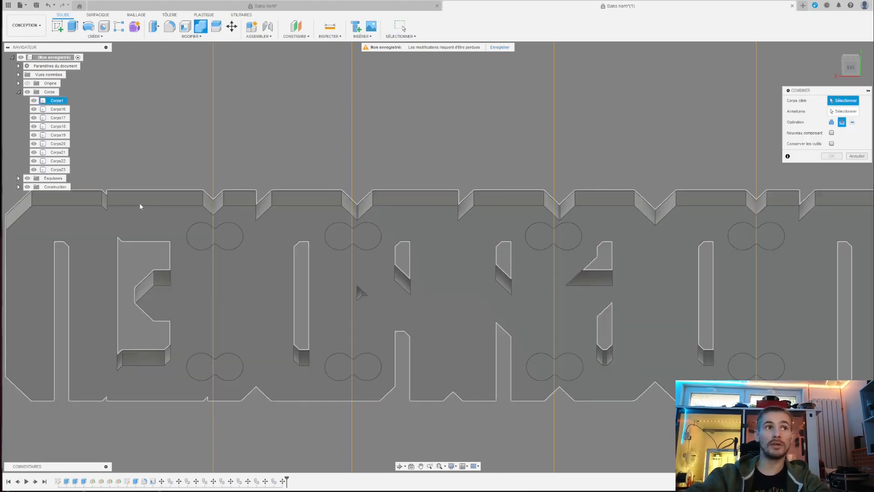
pyautogui.click(369, 200)
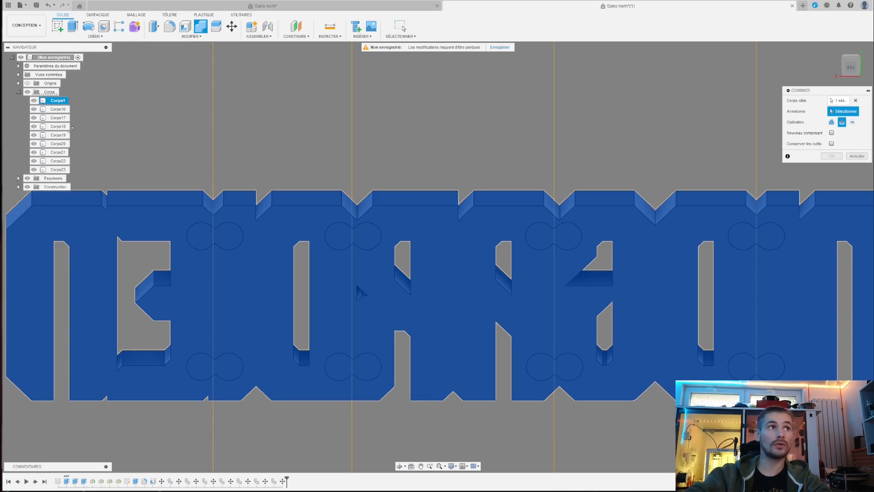
pyautogui.click(59, 109)
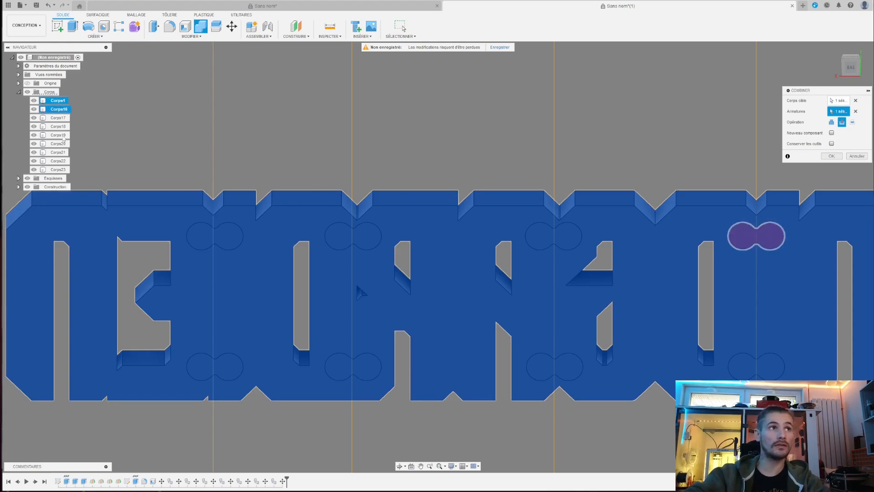
pyautogui.keyDown('shift'); pyautogui.click(60, 170); pyautogui.keyUp('shift')
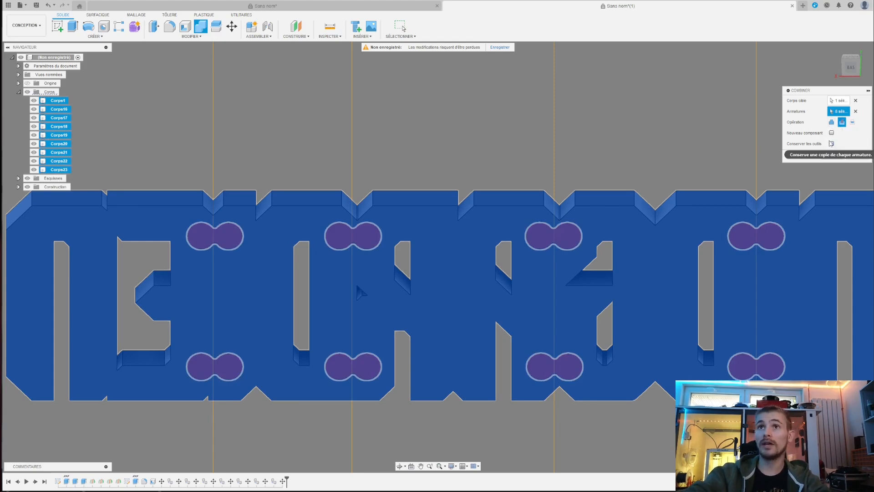
pyautogui.click(829, 159)
# Examine the front of the lettering and the recessed floor inside the M
pyautogui.scroll(-3, 326, 184)
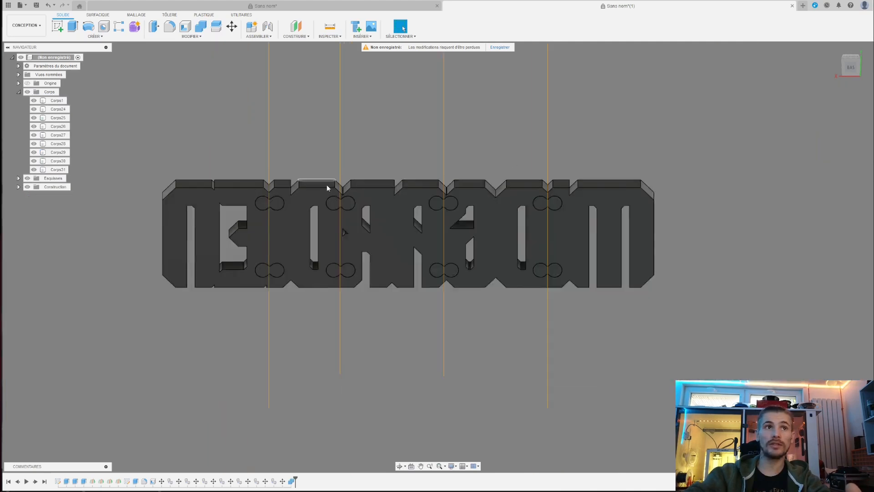
pyautogui.scroll(10, 364, 174)
pyautogui.click(372, 180)
pyautogui.keyDown('shift'); pyautogui.moveTo(373, 180); pyautogui.dragTo(510, 246, button='middle'); pyautogui.keyUp('shift')
pyautogui.scroll(-10, 455, 235)
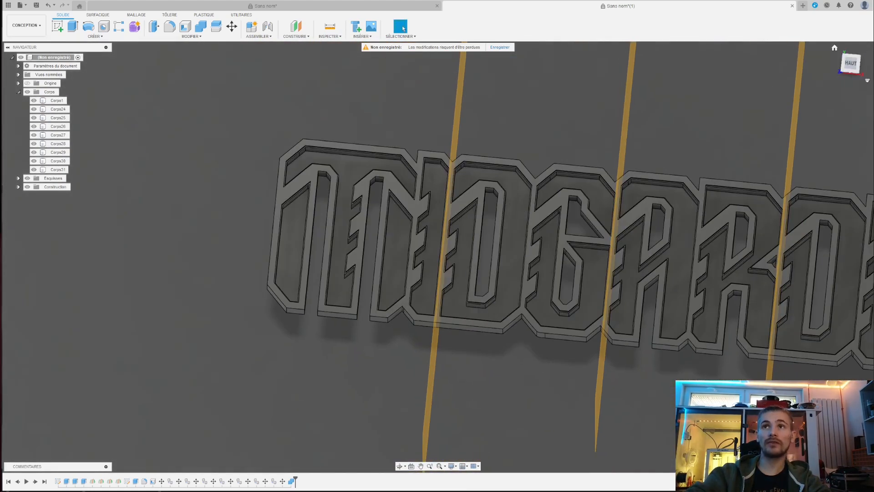
pyautogui.click(851, 64)
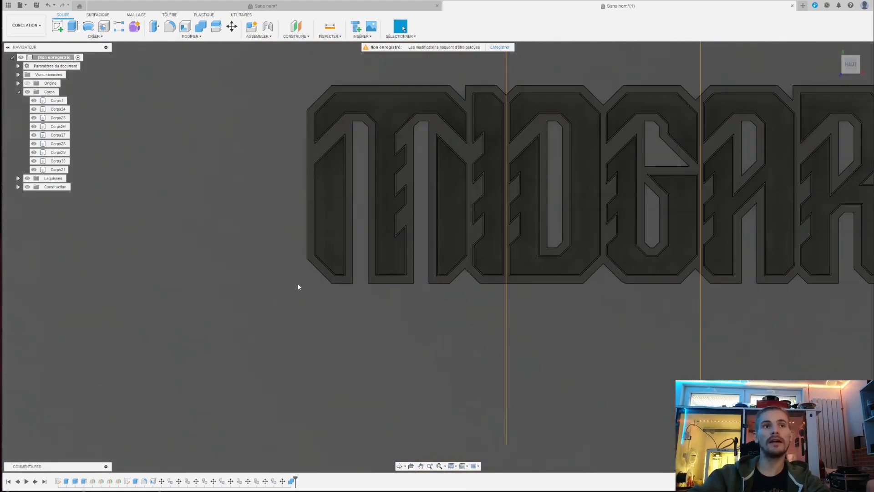
pyautogui.scroll(-3, 316, 278)
pyautogui.keyDown('shift'); pyautogui.moveTo(318, 341); pyautogui.dragTo(351, 328, button='middle'); pyautogui.keyUp('shift')
pyautogui.scroll(-5, 350, 328)
pyautogui.scroll(10, 332, 329)
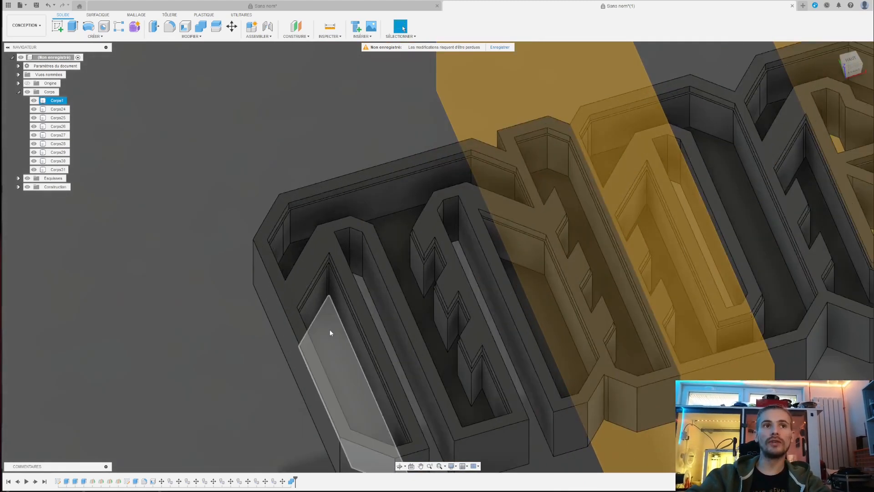
pyautogui.click(326, 306)
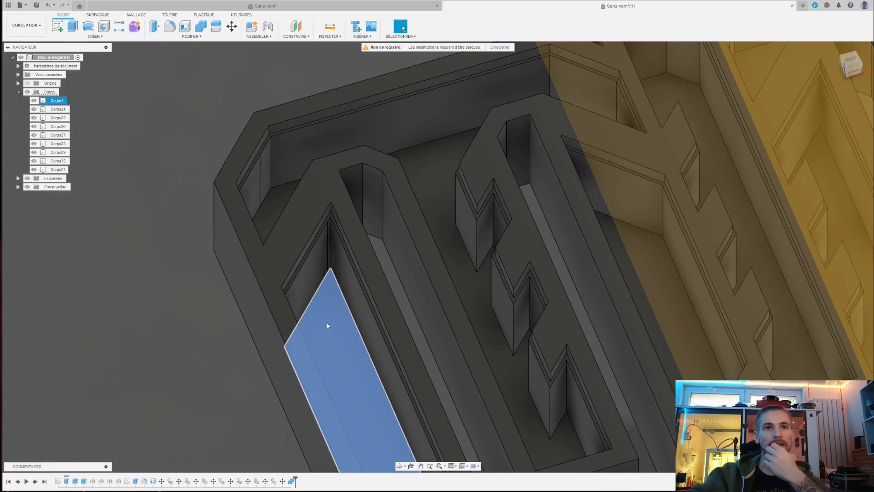
pyautogui.scroll(-5, 327, 326)
pyautogui.keyDown('shift'); pyautogui.moveTo(213, 268); pyautogui.dragTo(293, 158, button='middle'); pyautogui.keyUp('shift')
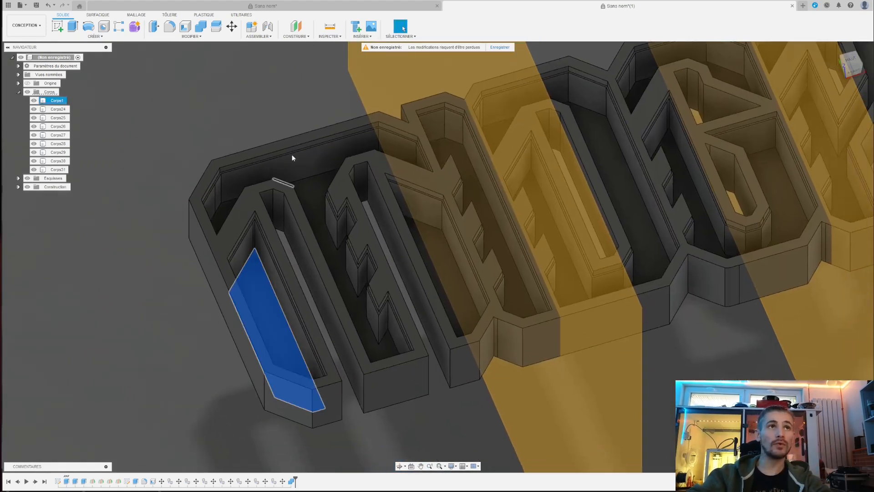
pyautogui.click(166, 115)
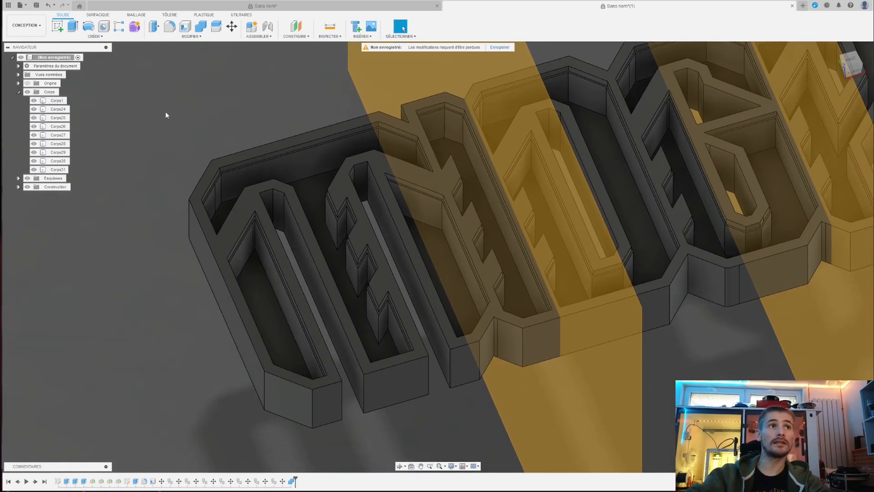
# Create an offset plane at 0 mm from the recessed floor face of the M
pyautogui.click(299, 30)
pyautogui.click(266, 302)
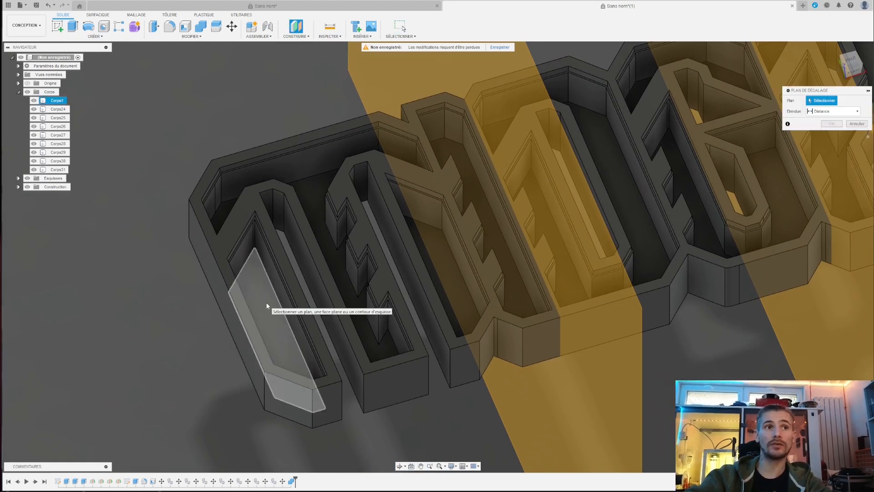
pyautogui.scroll(-5, 211, 309)
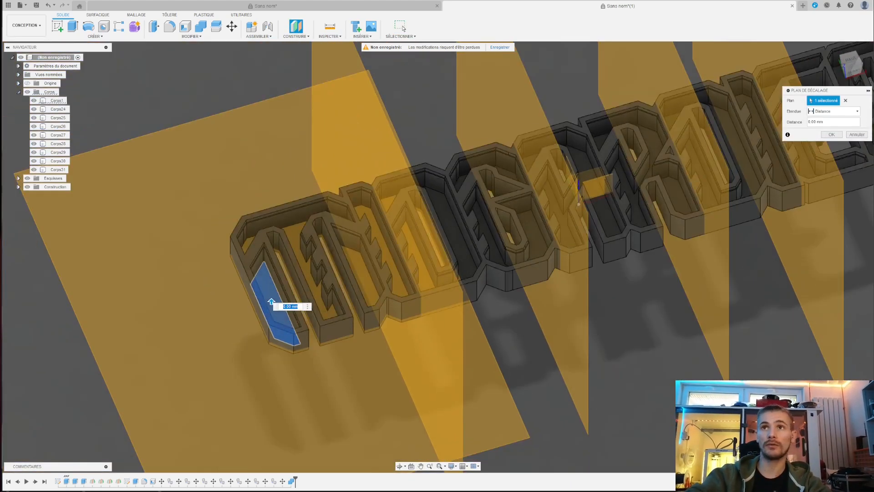
pyautogui.click(832, 134)
# On the new offset plane, sketch a rectangle 10 mm wide and 80 mm high outside the M's lower corner
pyautogui.keyDown('shift'); pyautogui.moveTo(810, 146); pyautogui.dragTo(469, 319, button='middle'); pyautogui.keyUp('shift')
pyautogui.scroll(-4, 469, 319)
pyautogui.click(851, 63)
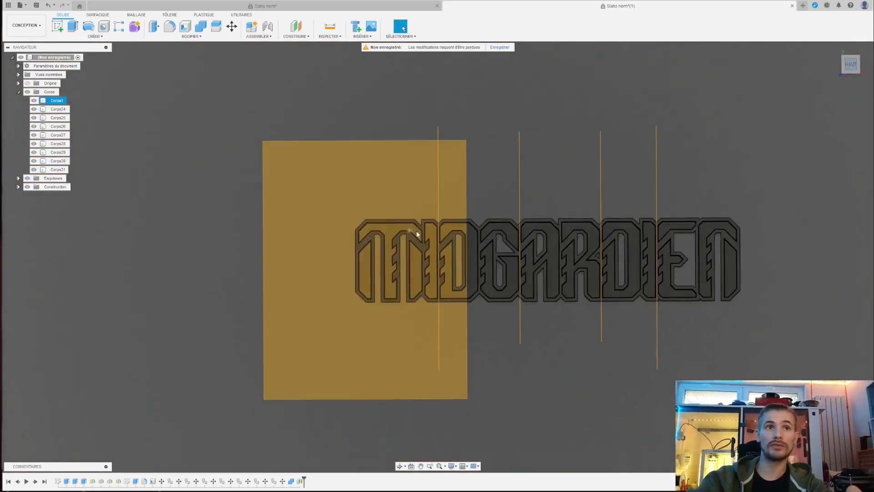
pyautogui.scroll(2, 448, 252)
pyautogui.scroll(3, 348, 255)
pyautogui.scroll(-3, 309, 232)
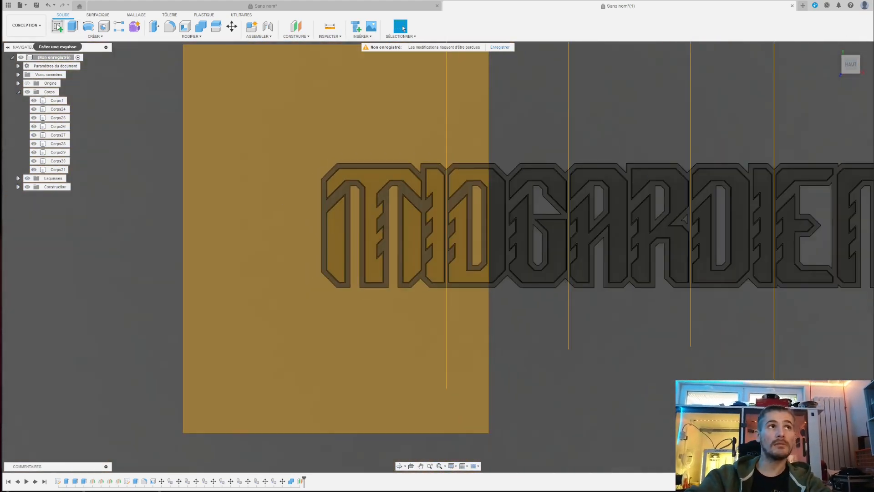
pyautogui.click(56, 27)
pyautogui.click(231, 211)
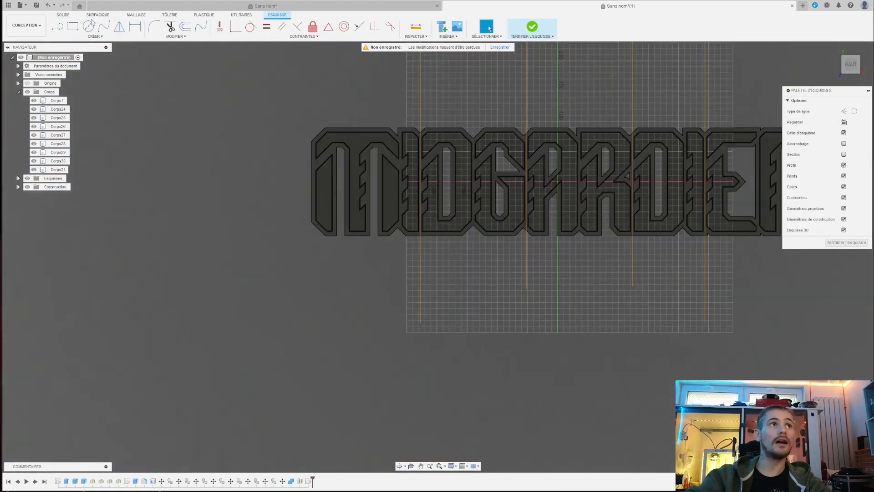
pyautogui.press('r')
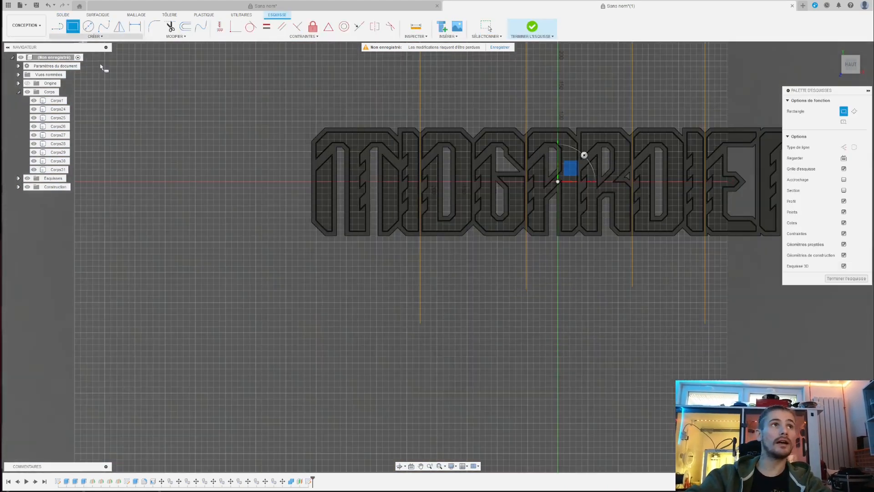
pyautogui.click(281, 307)
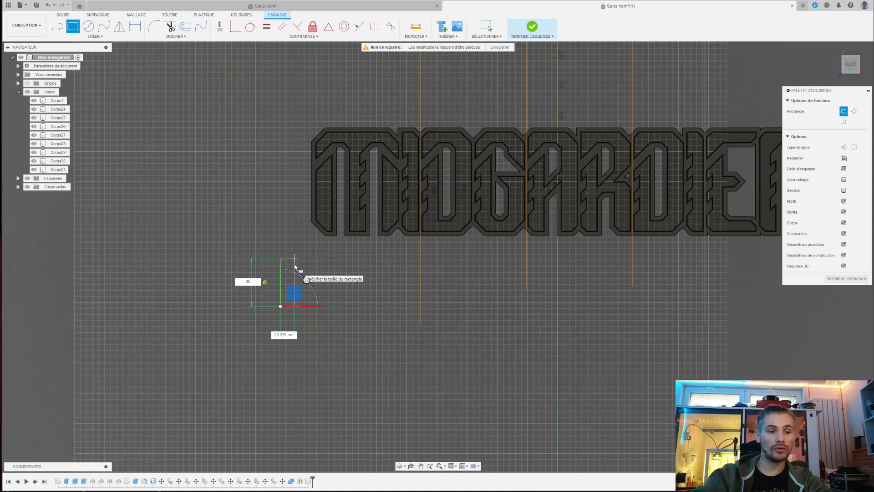
pyautogui.press('Return')
pyautogui.press('Escape')
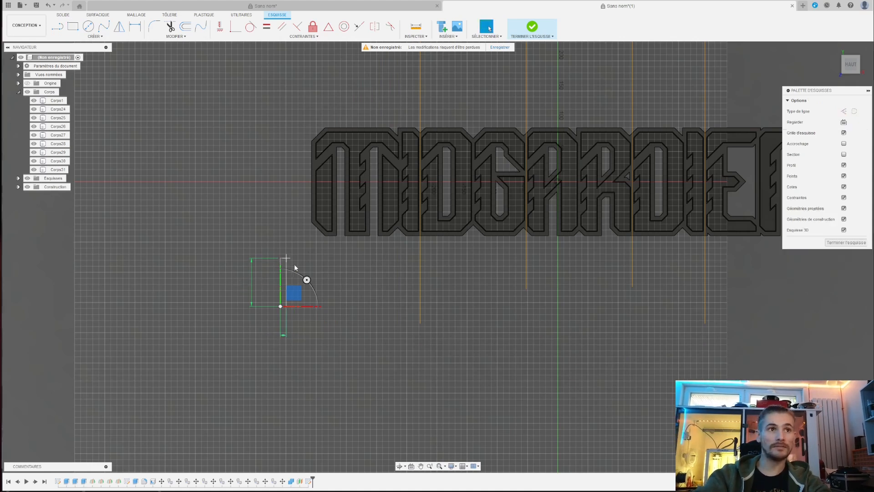
pyautogui.scroll(4, 292, 273)
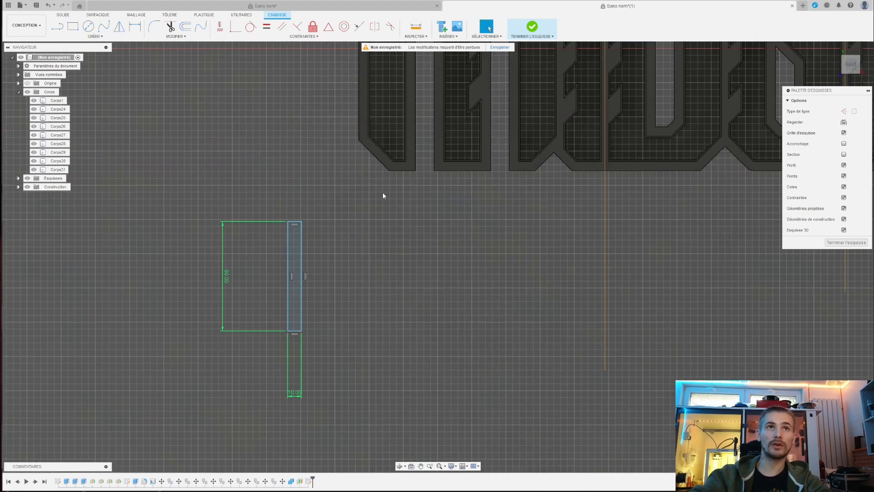
pyautogui.click(545, 32)
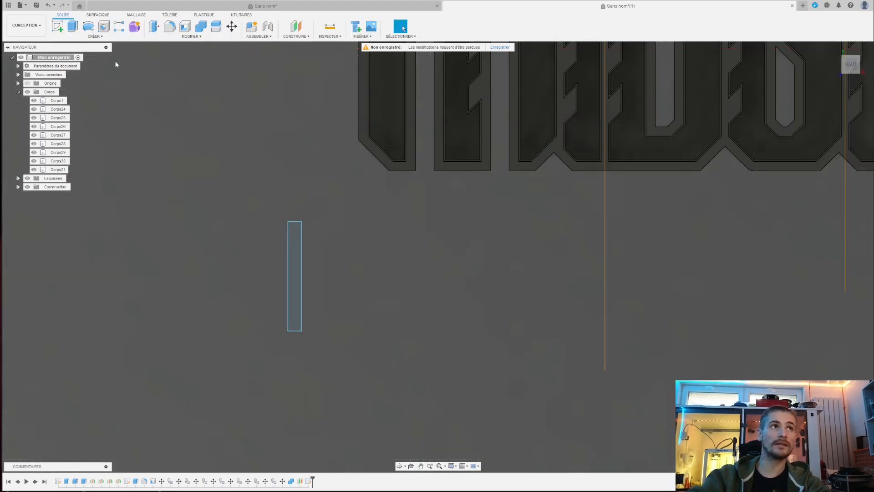
# Extrude the rectangle 20 mm upward as a new body
pyautogui.click(72, 27)
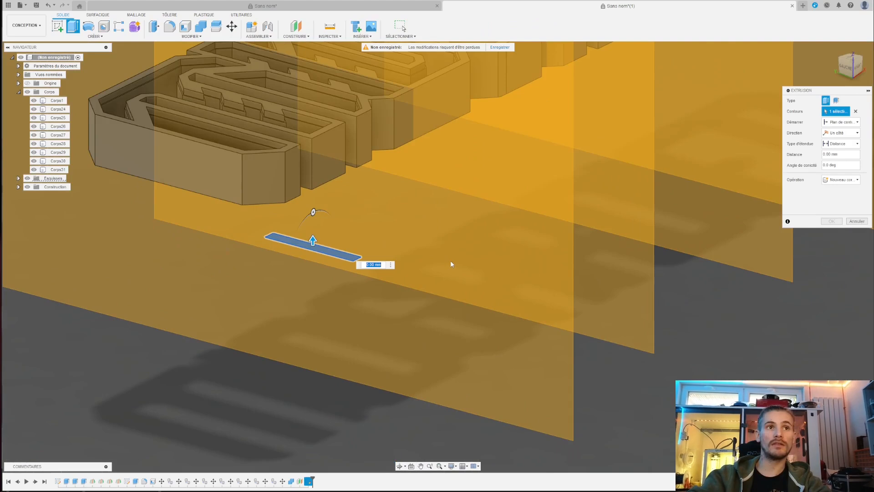
pyautogui.write('20')
pyautogui.press('Return')
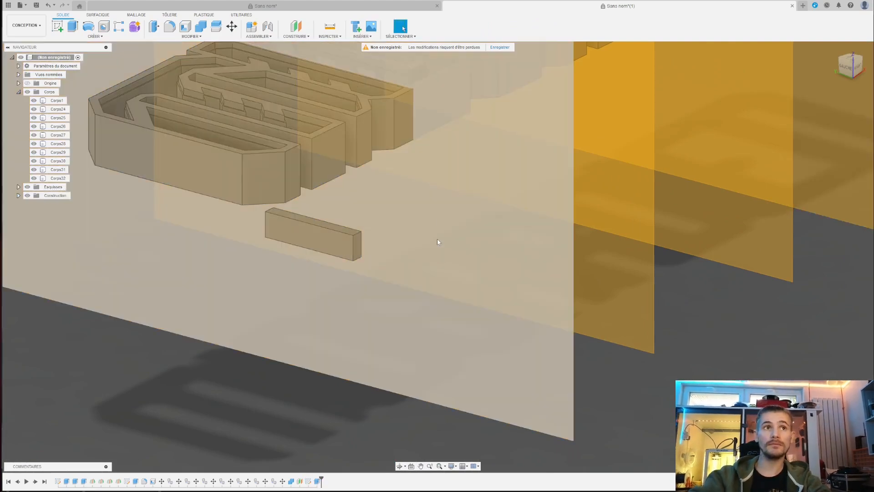
# Examine the lettering and the new bar from directly above, with the text reading horizontally
pyautogui.scroll(-2, 440, 242)
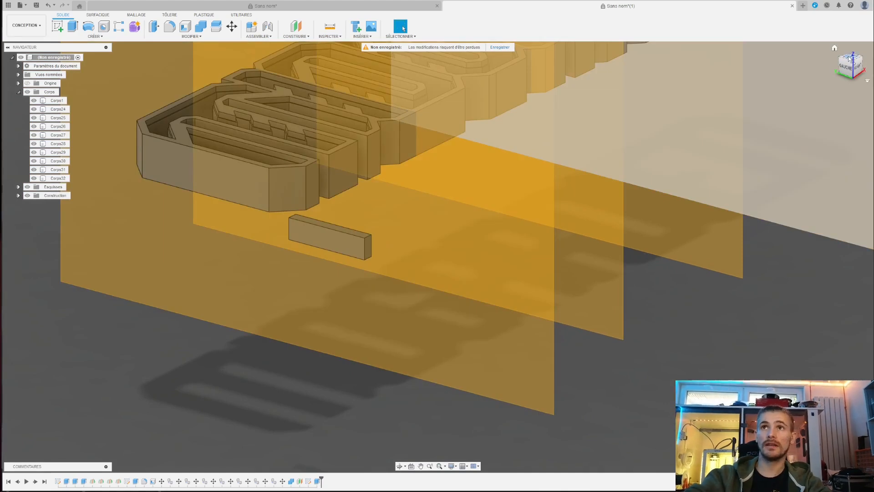
pyautogui.click(848, 56)
pyautogui.scroll(-3, 504, 316)
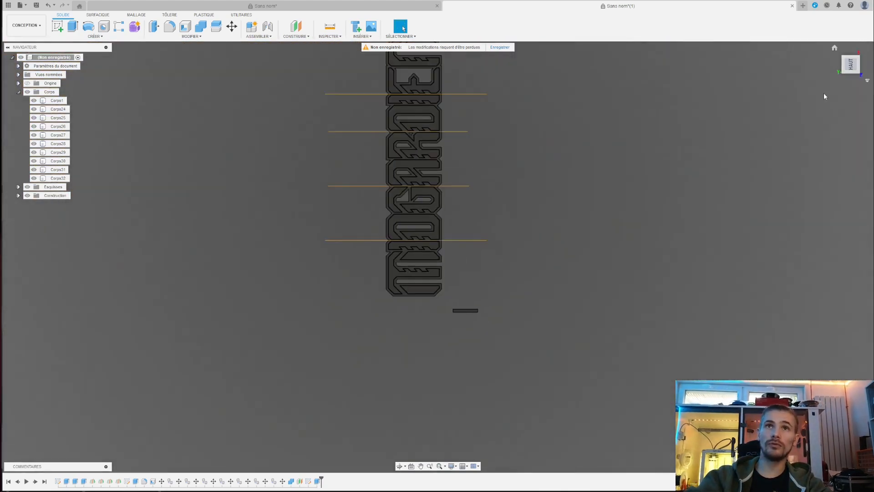
pyautogui.click(870, 59)
pyautogui.scroll(-3, 379, 256)
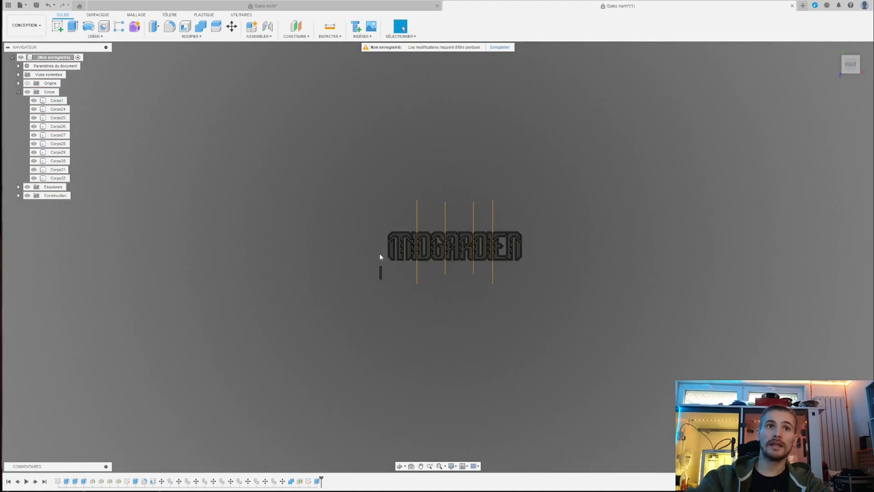
pyautogui.scroll(5, 381, 262)
pyautogui.moveTo(403, 281); pyautogui.dragTo(289, 305, button='middle')
pyautogui.scroll(-3, 259, 325)
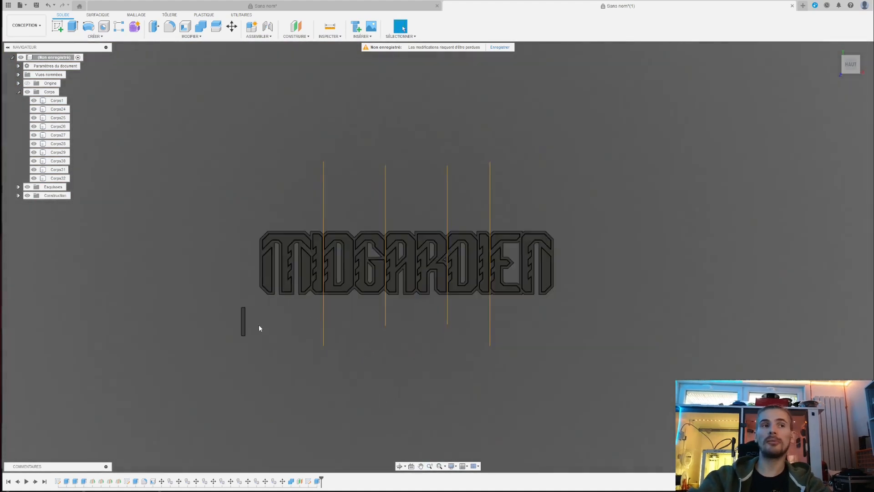
pyautogui.scroll(5, 275, 320)
pyautogui.scroll(1, 275, 321)
# Move the bar about 75 mm in X and 90 mm in Y, across the lower end of the M's first stroke
pyautogui.click(57, 178)
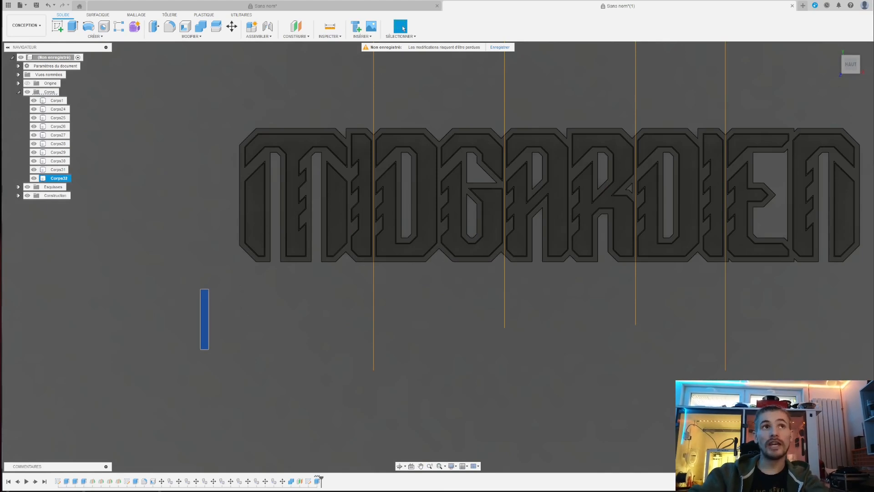
pyautogui.click(231, 27)
pyautogui.moveTo(210, 340); pyautogui.dragTo(253, 275)
pyautogui.scroll(-2, 253, 273)
pyautogui.scroll(5, 254, 263)
pyautogui.scroll(3, 254, 262)
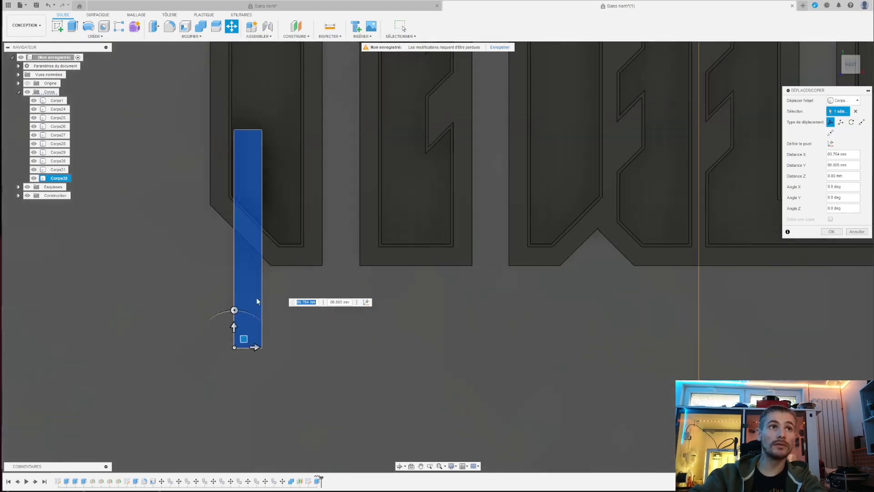
pyautogui.moveTo(242, 336); pyautogui.dragTo(241, 324)
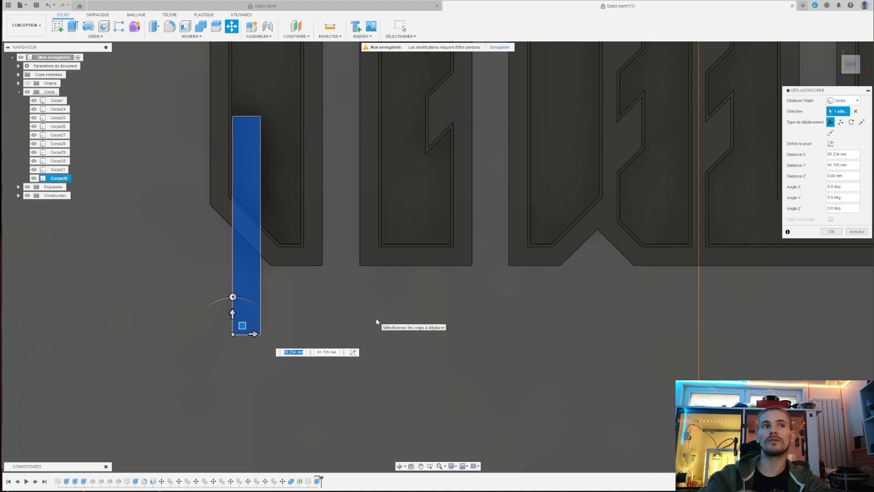
pyautogui.moveTo(242, 326); pyautogui.dragTo(281, 331)
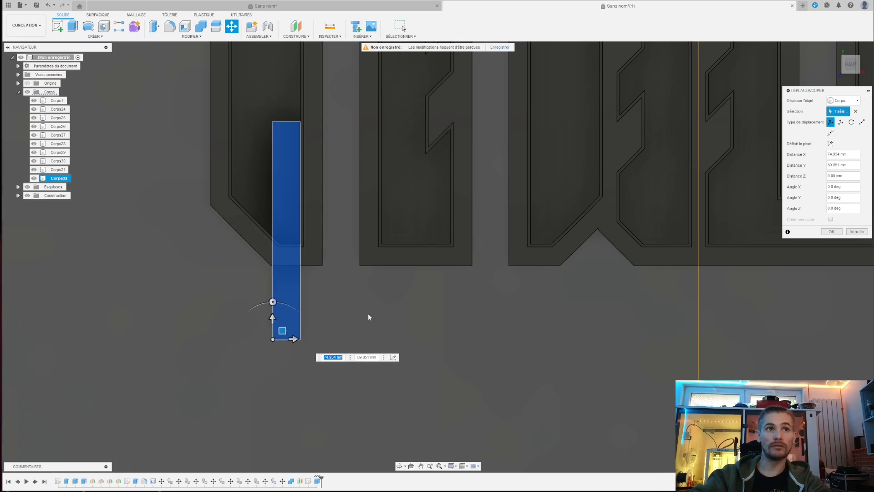
pyautogui.scroll(-1, 388, 315)
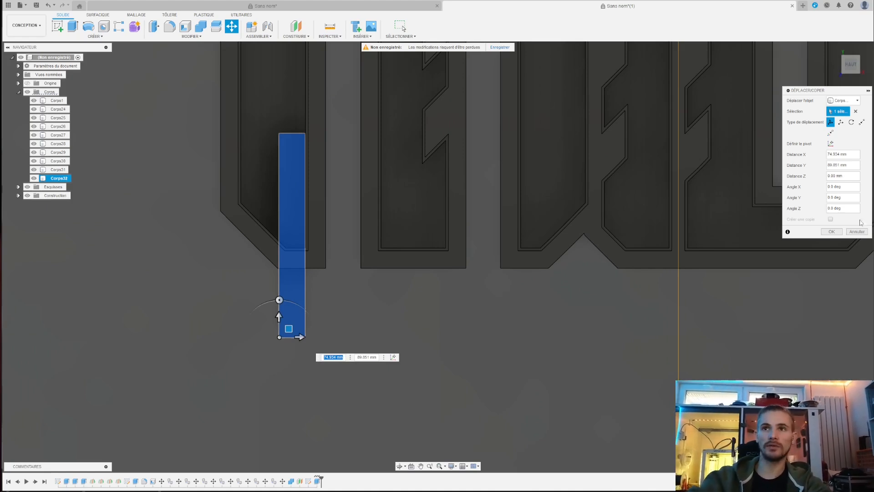
pyautogui.click(832, 232)
pyautogui.scroll(-3, 332, 346)
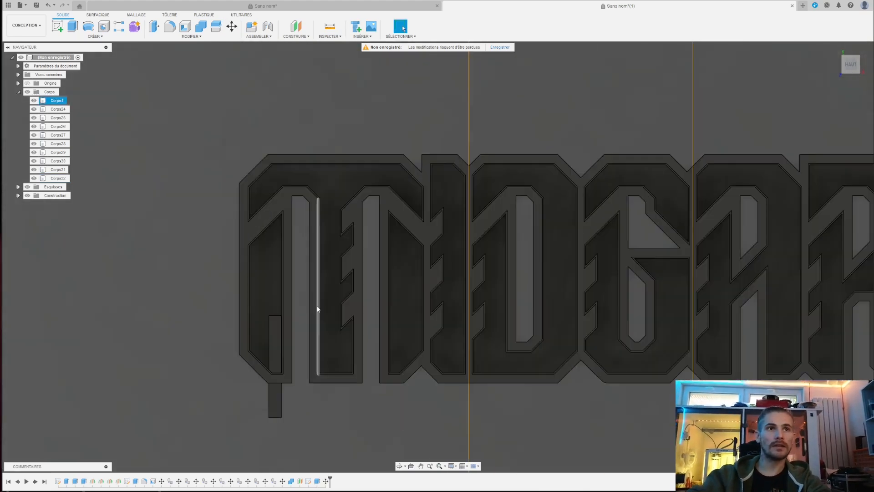
# Duplicate the bar and move the copy about -15.5 mm in X and 97 mm in Y, along the M's upper outer wall
pyautogui.click(58, 178)
pyautogui.scroll(-3, 144, 209)
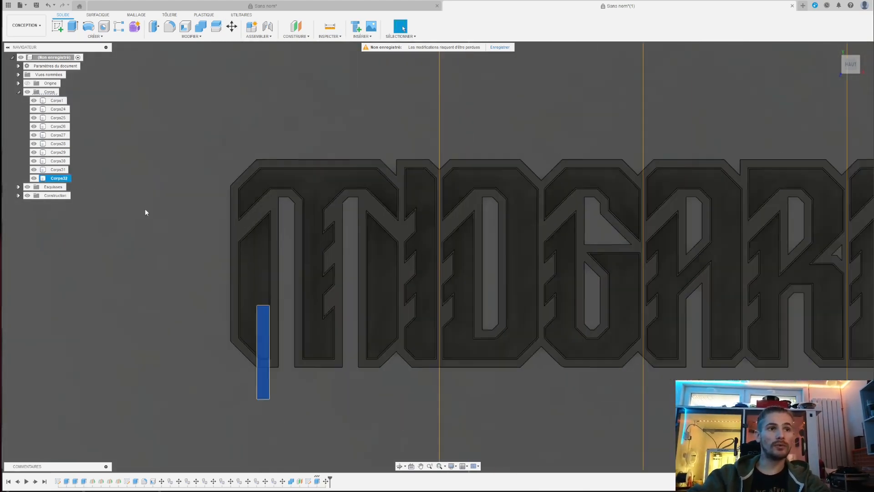
pyautogui.keyDown('ctrl'); pyautogui.click(268, 350); pyautogui.keyUp('ctrl')
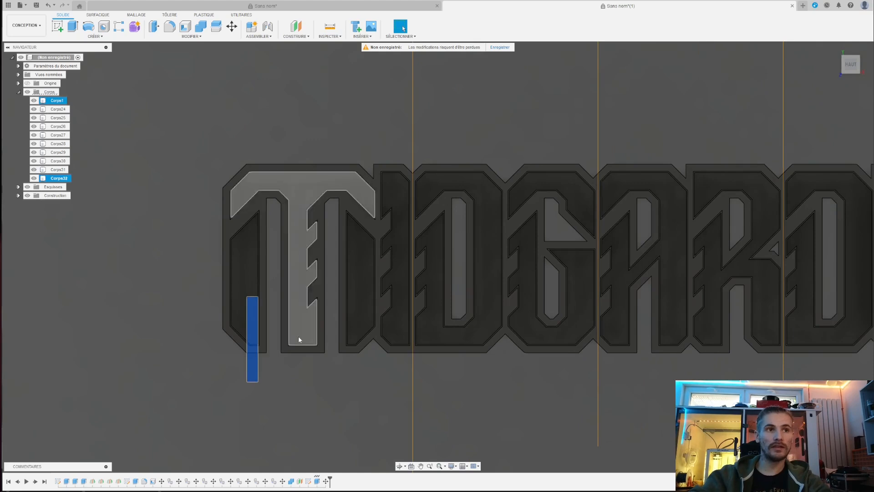
pyautogui.scroll(-2, 314, 351)
pyautogui.moveTo(320, 355); pyautogui.dragTo(271, 351, button='middle')
pyautogui.scroll(2, 262, 346)
pyautogui.scroll(2, 255, 337)
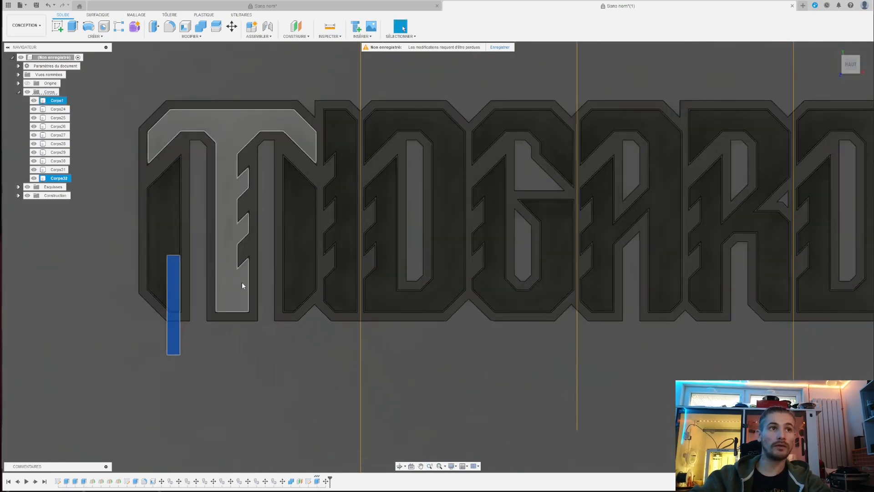
pyautogui.keyDown('ctrl'); pyautogui.click(208, 260); pyautogui.keyUp('ctrl')
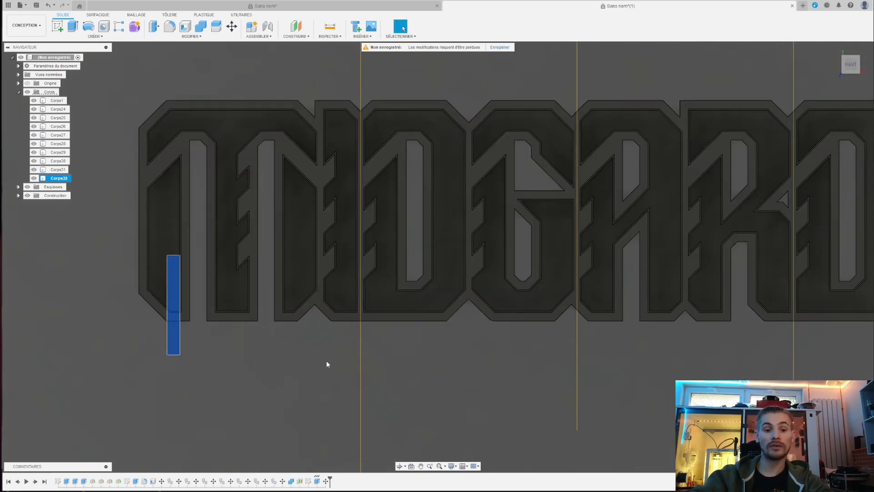
pyautogui.hotkey('ctrl', 'v')
pyautogui.moveTo(176, 347); pyautogui.dragTo(158, 223)
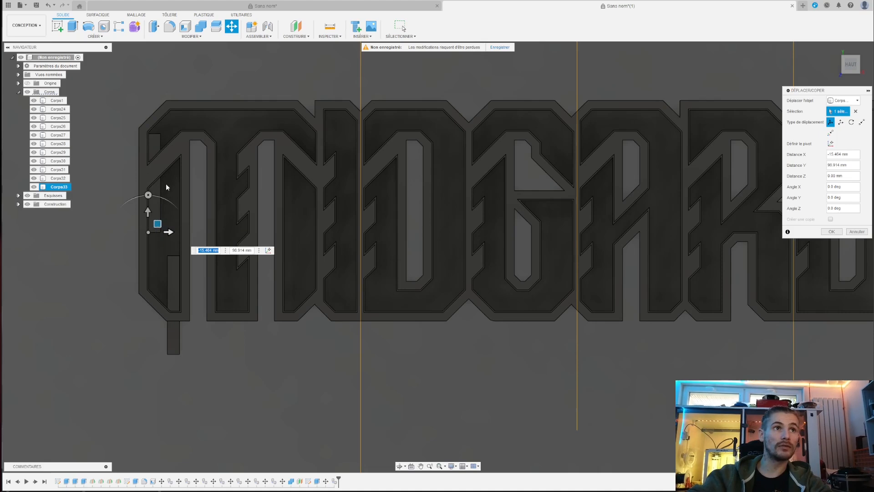
pyautogui.scroll(5, 165, 184)
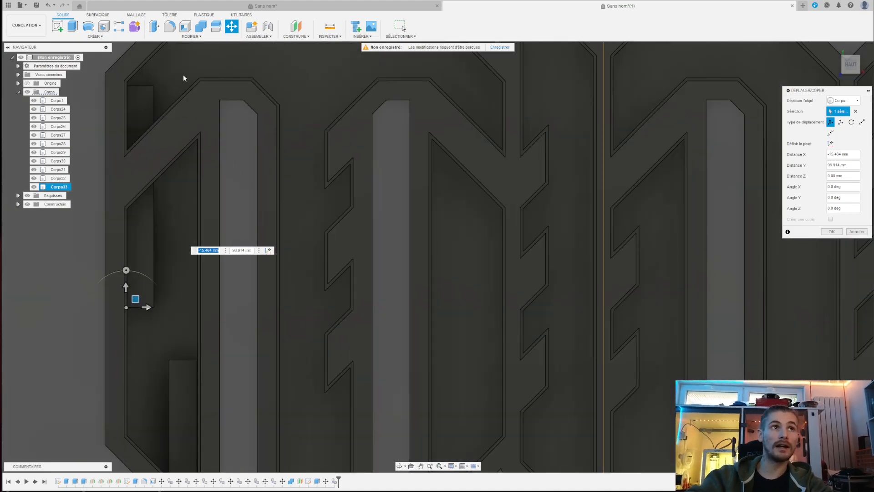
pyautogui.scroll(3, 180, 76)
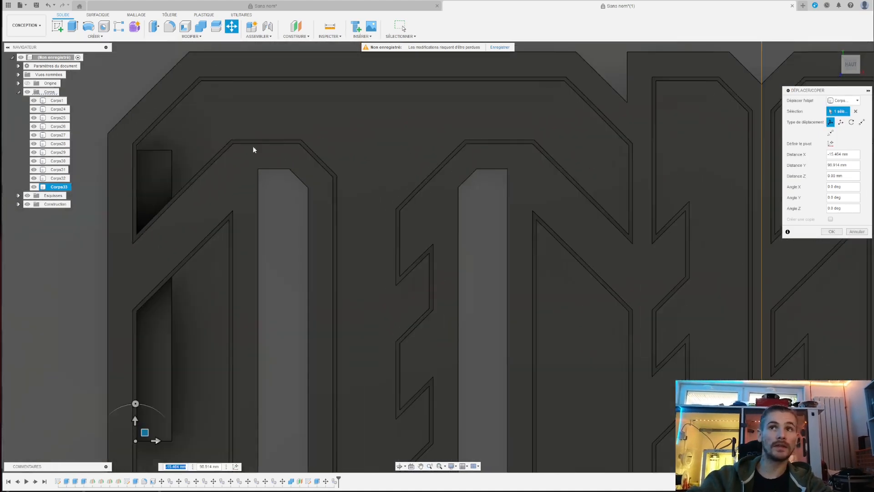
pyautogui.scroll(-3, 253, 148)
pyautogui.click(831, 232)
# Paste another copy of the bar for placement in the M
pyautogui.moveTo(538, 277); pyautogui.dragTo(495, 251, button='middle')
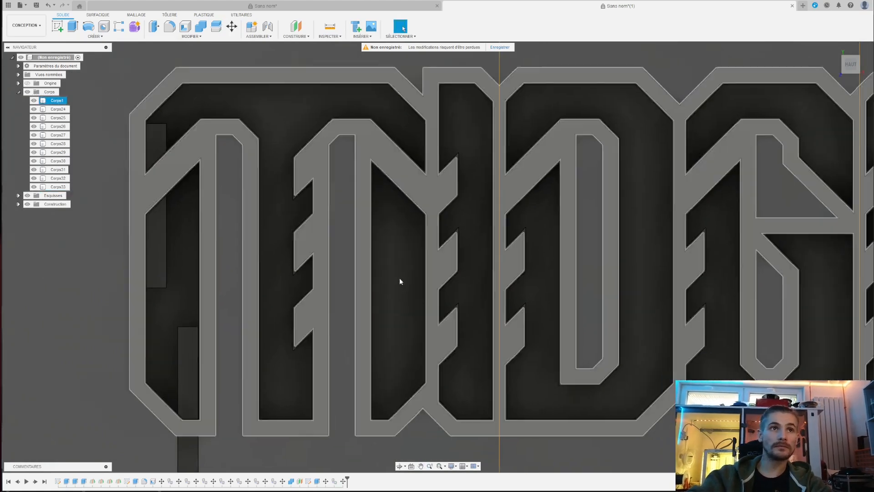
pyautogui.hotkey('ctrl', 'v')
pyautogui.scroll(2, 196, 412)
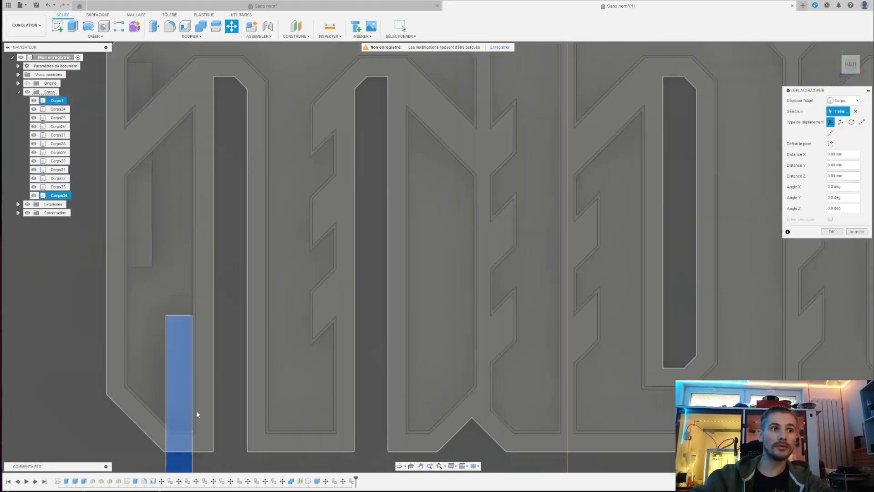
# Move the copied bar into the M's right-hand leg, about 109 mm in X and 94 mm in Y
pyautogui.scroll(-3, 196, 410)
pyautogui.moveTo(184, 458); pyautogui.dragTo(360, 323)
pyautogui.scroll(5, 387, 227)
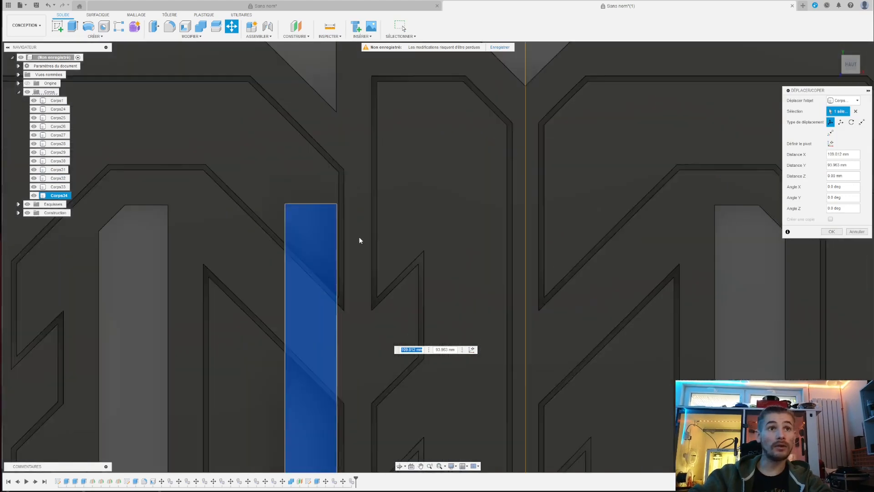
pyautogui.moveTo(351, 280); pyautogui.dragTo(359, 193, button='middle')
pyautogui.scroll(-3, 346, 205)
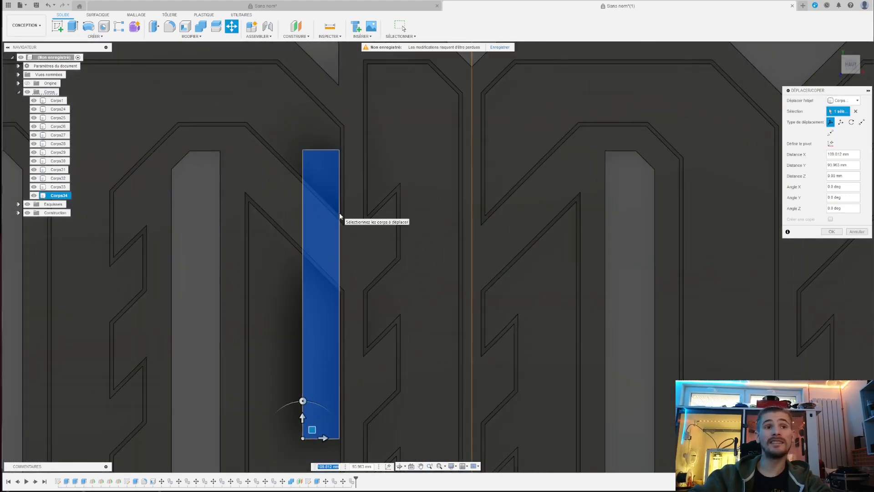
pyautogui.click(832, 231)
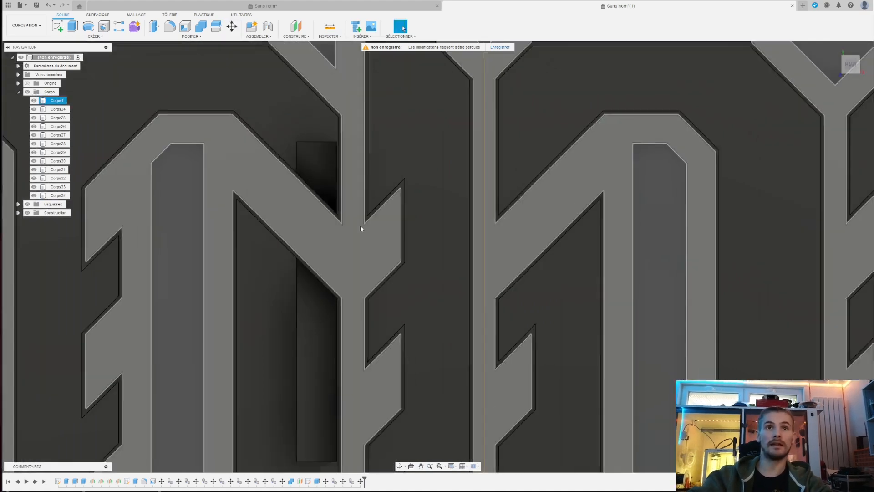
# Edit the bar's sketch, setting the rectangle's length to 60 mm, and finish the sketch
pyautogui.scroll(5, 370, 264)
pyautogui.scroll(-5, 400, 262)
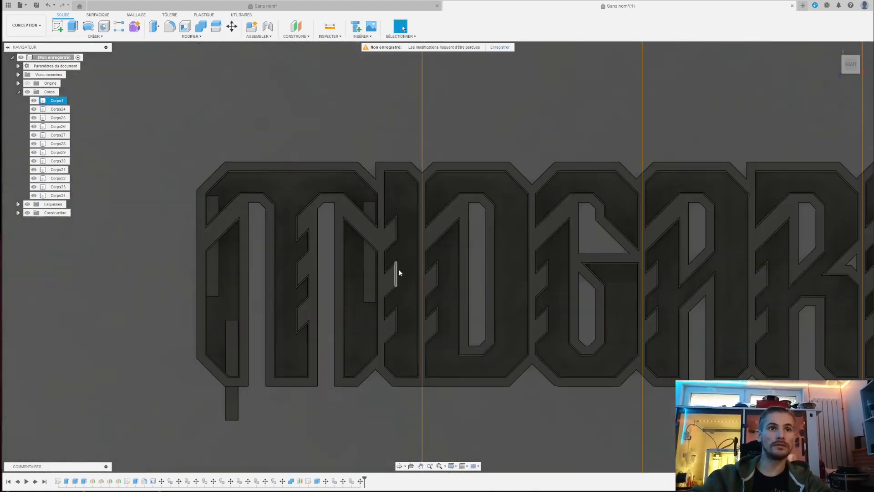
pyautogui.scroll(2, 378, 281)
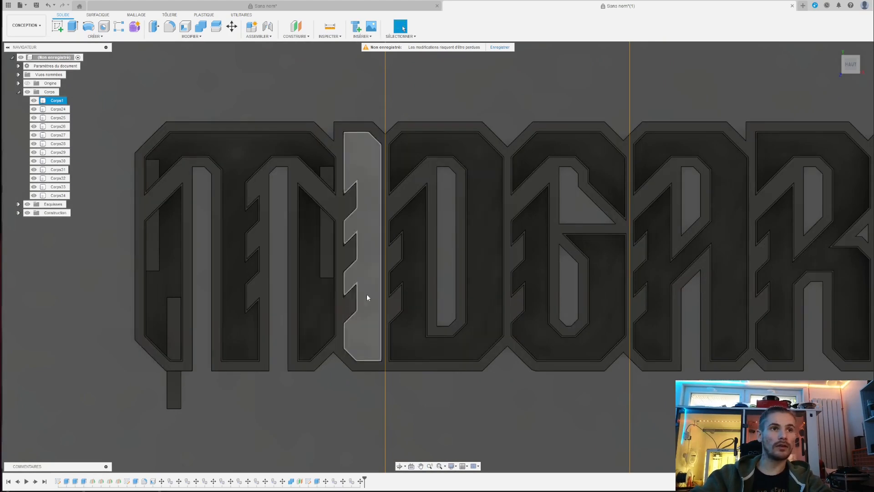
pyautogui.scroll(-4, 367, 297)
pyautogui.scroll(2, 305, 359)
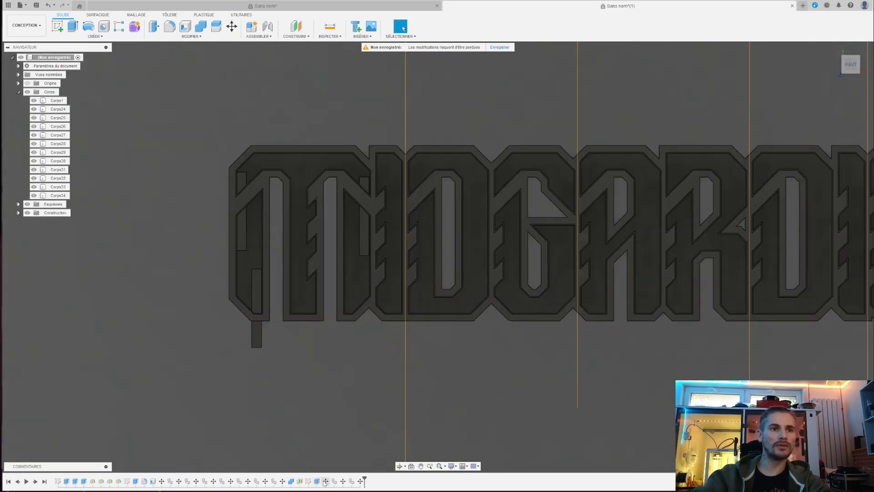
pyautogui.doubleClick(308, 481)
pyautogui.doubleClick(135, 396)
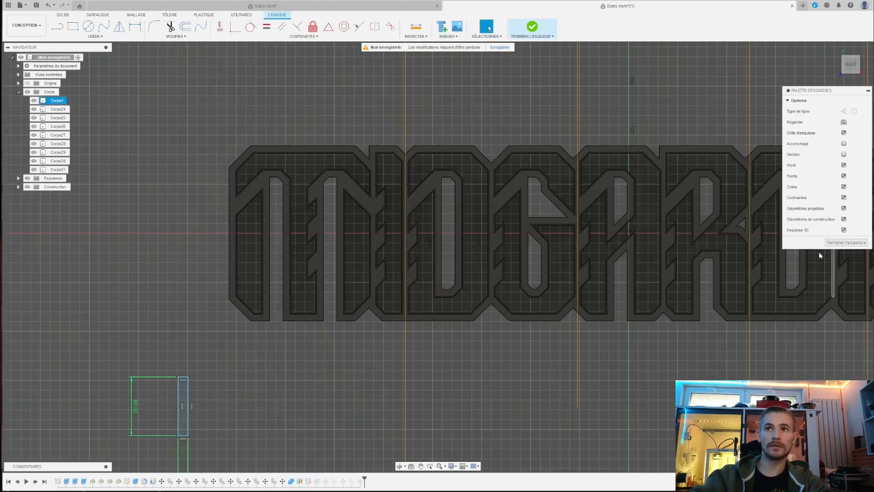
pyautogui.click(846, 242)
# Edit the existing move of the bar in the M's left leg so that the bar sits slightly higher
pyautogui.scroll(5, 237, 221)
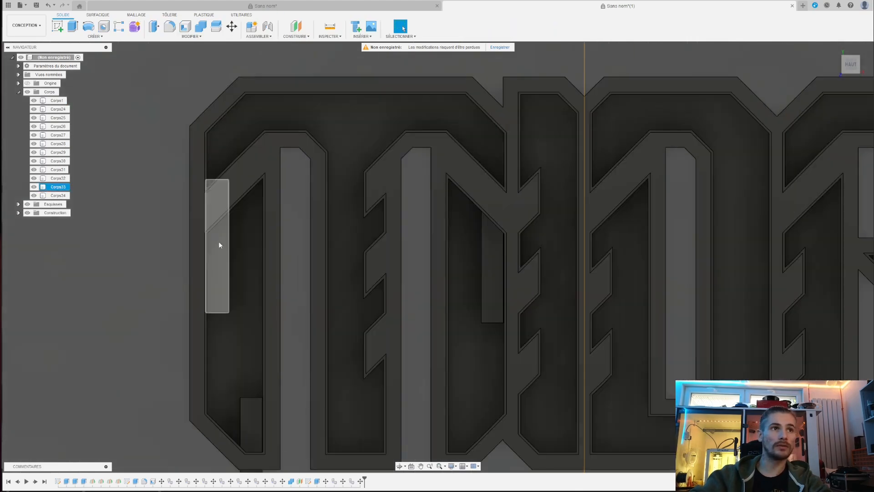
pyautogui.click(58, 187)
pyautogui.click(310, 272)
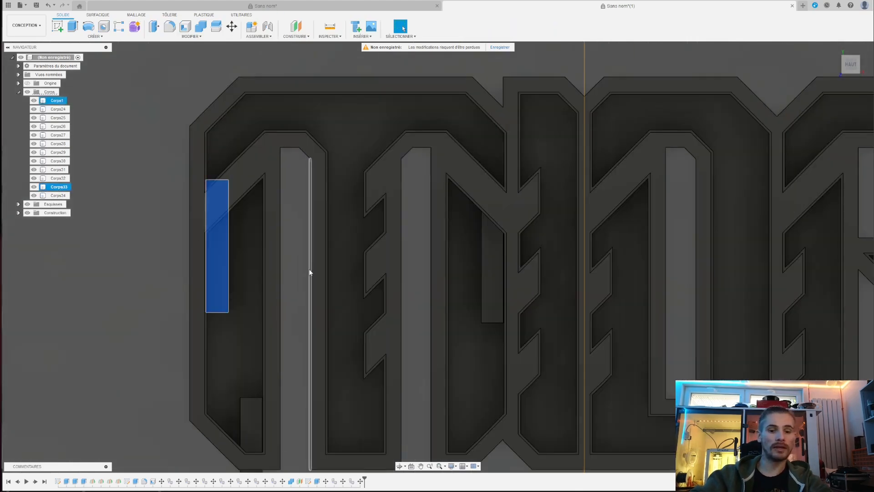
pyautogui.doubleClick(343, 481)
pyautogui.moveTo(215, 291); pyautogui.dragTo(215, 261)
pyautogui.click(832, 221)
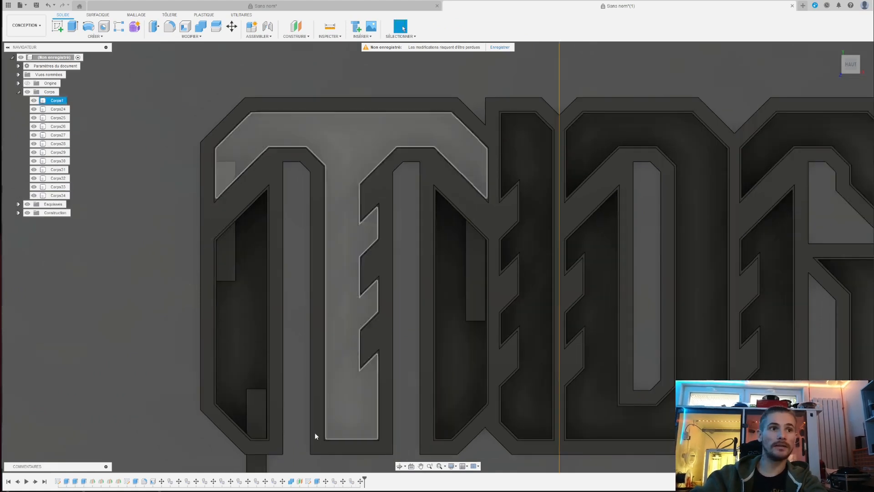
# Edit the move of the bar in the M's right-hand leg to raise it 20 mm in Y
pyautogui.doubleClick(360, 481)
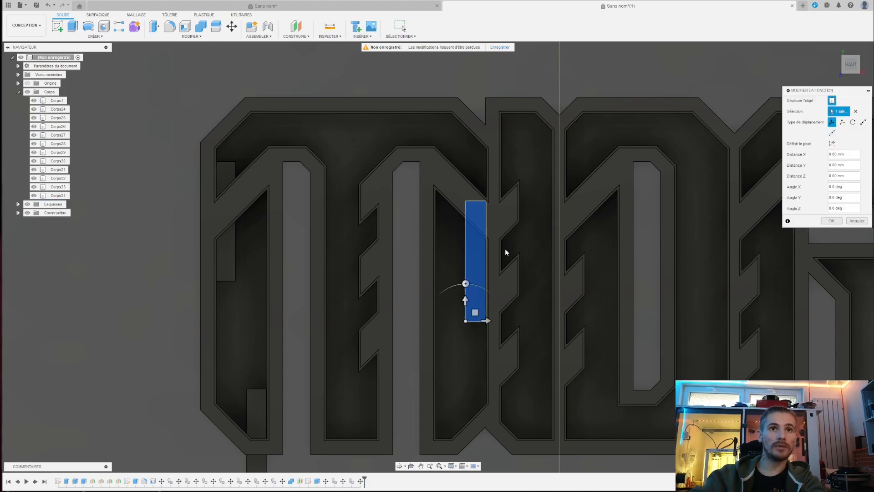
pyautogui.moveTo(466, 300); pyautogui.dragTo(471, 264)
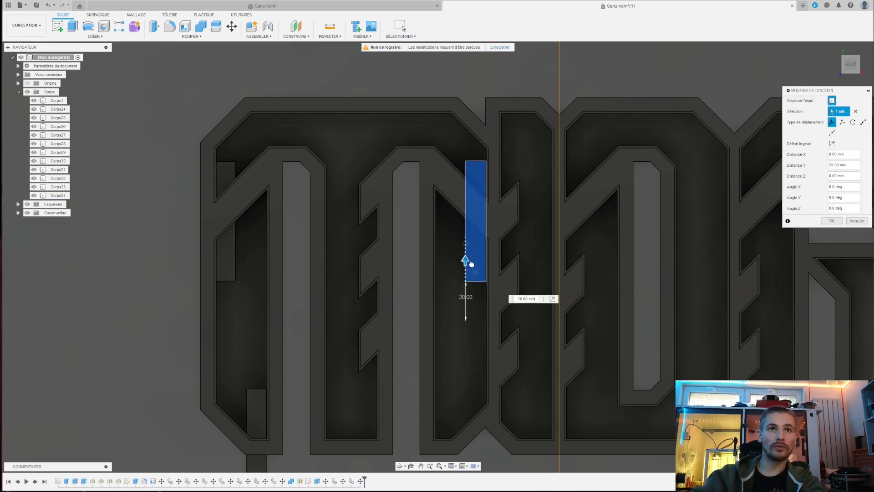
pyautogui.click(826, 223)
pyautogui.scroll(2, 466, 231)
pyautogui.scroll(-4, 526, 251)
pyautogui.keyDown('shift'); pyautogui.moveTo(643, 297); pyautogui.dragTo(861, 25, button='middle'); pyautogui.keyUp('shift')
pyautogui.click(851, 64)
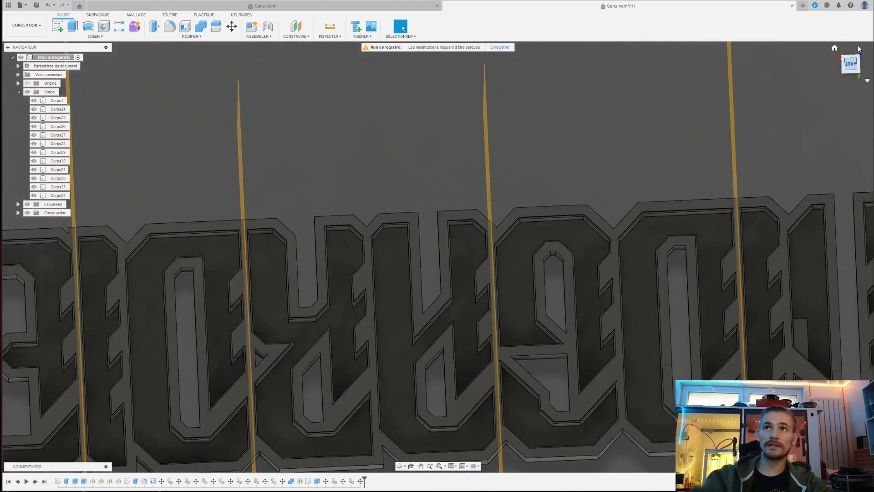
pyautogui.click(860, 48)
pyautogui.click(859, 49)
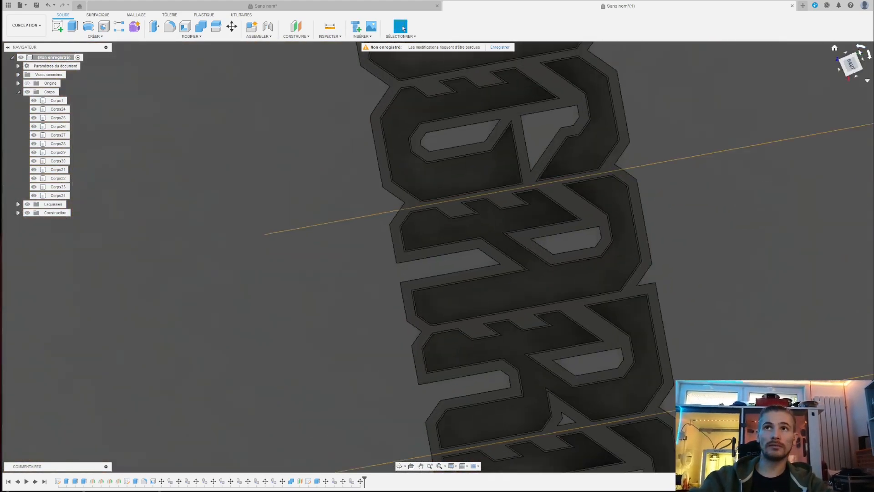
pyautogui.scroll(3, 484, 165)
pyautogui.scroll(-2, 399, 191)
pyautogui.moveTo(286, 192); pyautogui.dragTo(579, 237, button='middle')
pyautogui.scroll(1, 579, 237)
pyautogui.scroll(-3, 578, 234)
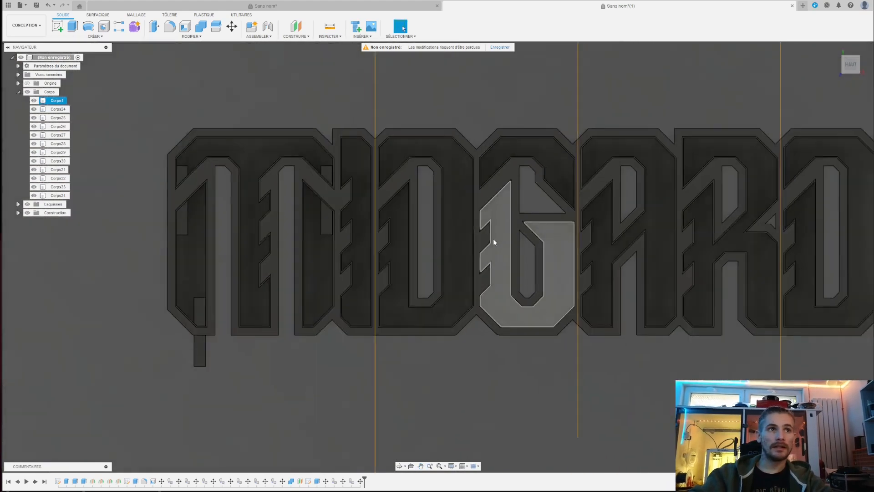
# Examine the lettering and its vertical split lines for where the next bar should go
pyautogui.click(353, 369)
pyautogui.click(335, 287)
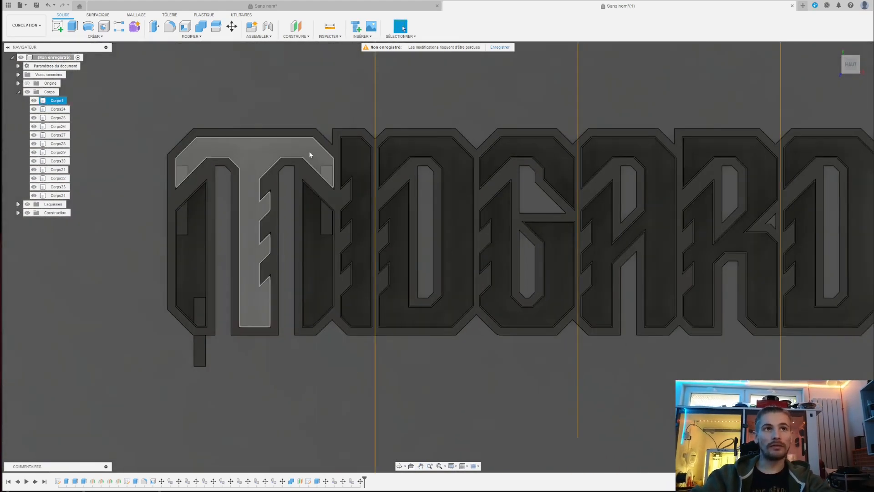
pyautogui.scroll(-3, 482, 273)
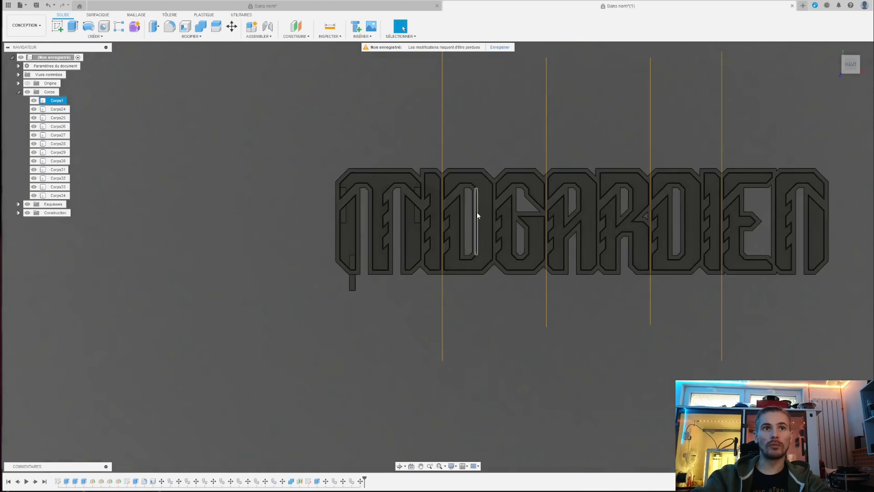
pyautogui.scroll(4, 401, 253)
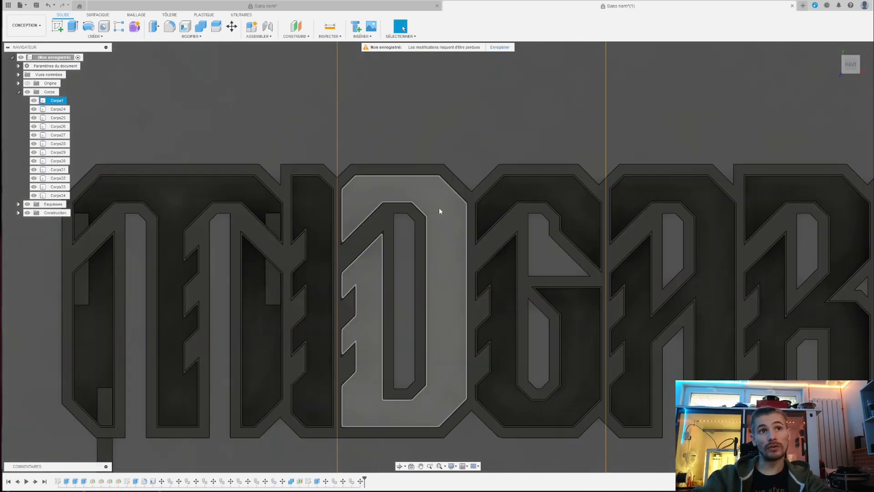
pyautogui.scroll(-2, 365, 263)
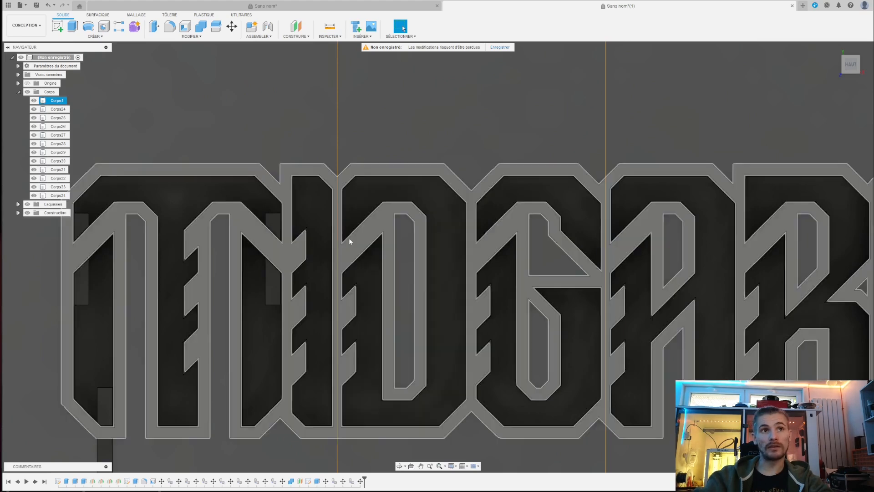
pyautogui.scroll(2, 320, 259)
pyautogui.scroll(-5, 280, 253)
pyautogui.scroll(6, 321, 254)
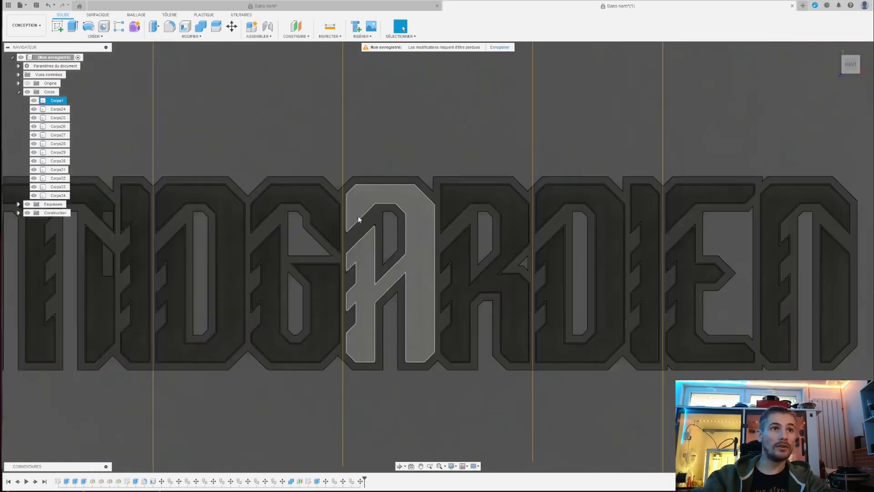
pyautogui.scroll(-2, 367, 264)
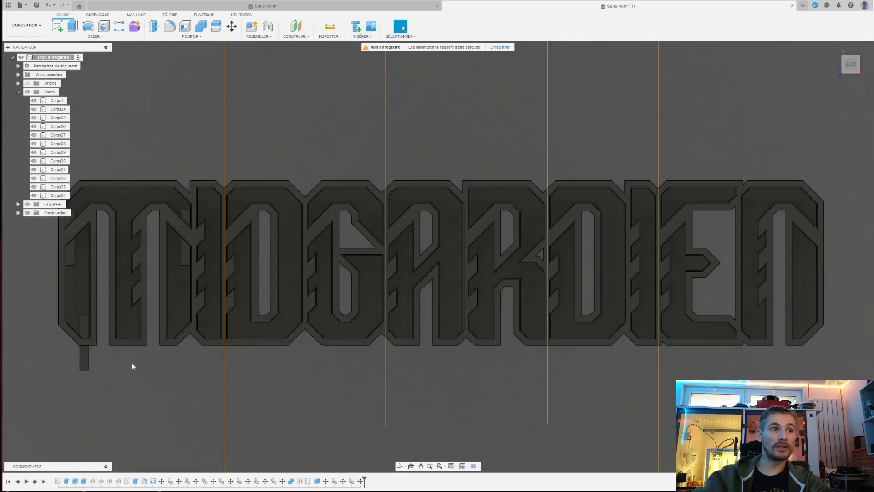
# Paste a copy of the bar and move it onto the G's left stem, about 264 mm in X and 125 mm in Y
pyautogui.hotkey('ctrl', 'v')
pyautogui.moveTo(84, 359); pyautogui.dragTo(318, 246)
pyautogui.scroll(6, 319, 241)
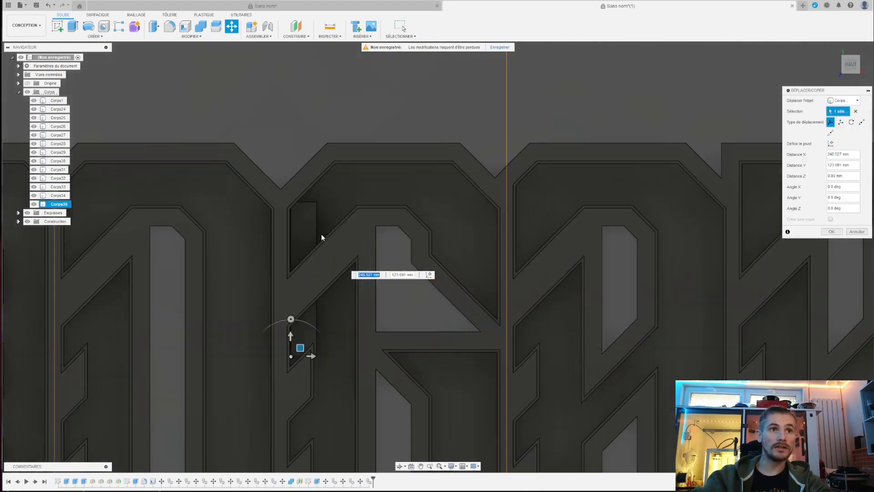
pyautogui.moveTo(300, 347); pyautogui.dragTo(339, 342)
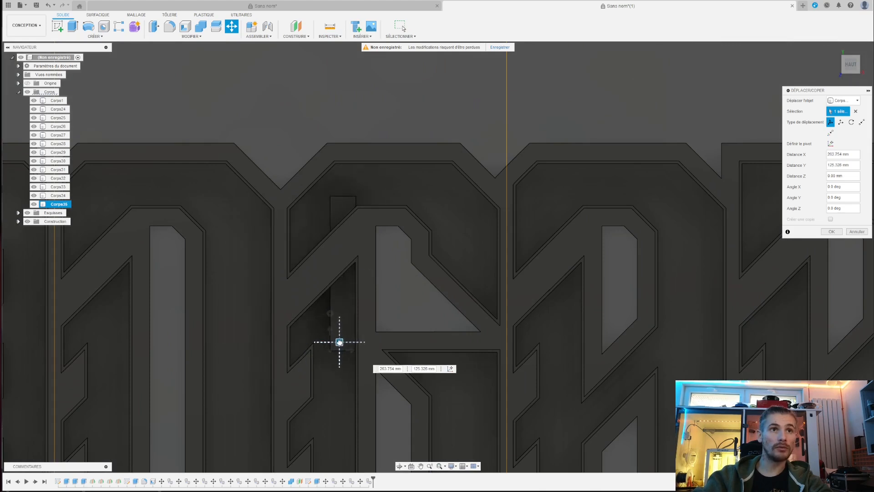
pyautogui.scroll(-5, 250, 289)
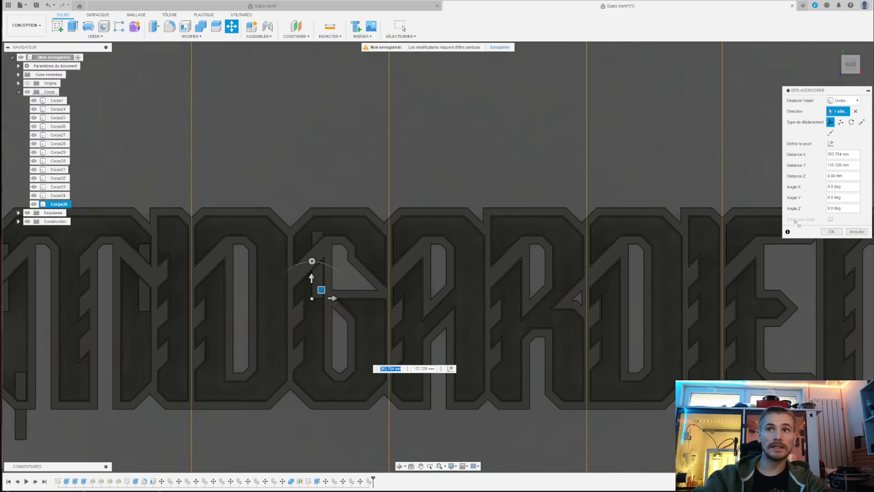
pyautogui.click(832, 232)
# Examine the bar positions across the whole lettering for where the remaining bars are needed
pyautogui.scroll(-3, 444, 257)
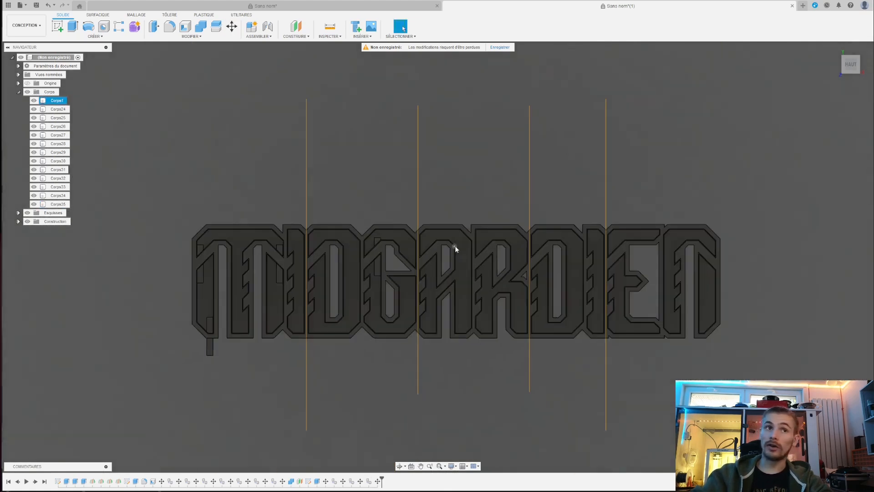
pyautogui.scroll(1, 455, 245)
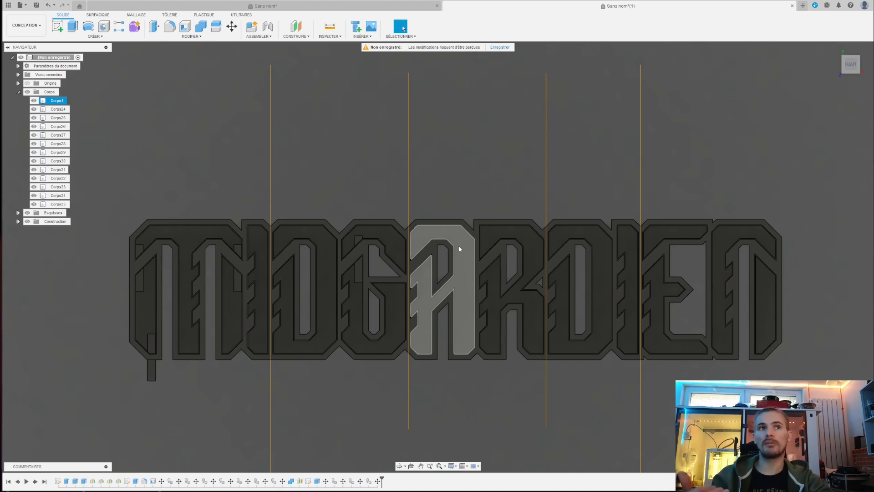
pyautogui.scroll(-2, 424, 270)
pyautogui.scroll(3, 381, 292)
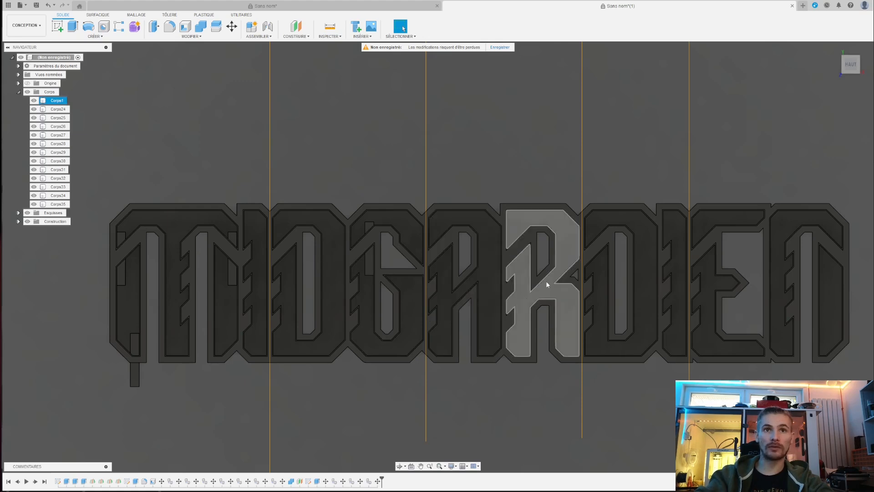
pyautogui.scroll(-2, 569, 340)
pyautogui.scroll(3, 759, 297)
pyautogui.scroll(-2, 593, 290)
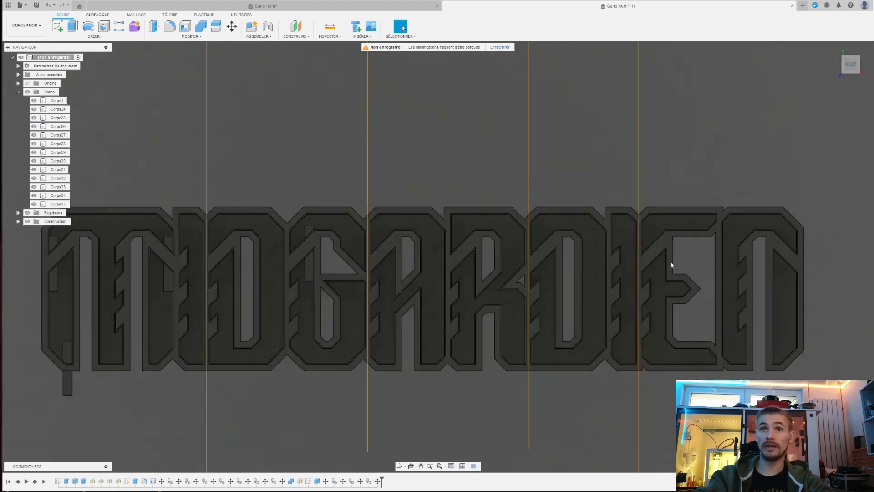
# Paste another copy of the bar and move it onto the E's left stem, about 632 mm in X and 129 mm in Y
pyautogui.click(156, 364)
pyautogui.press('m')
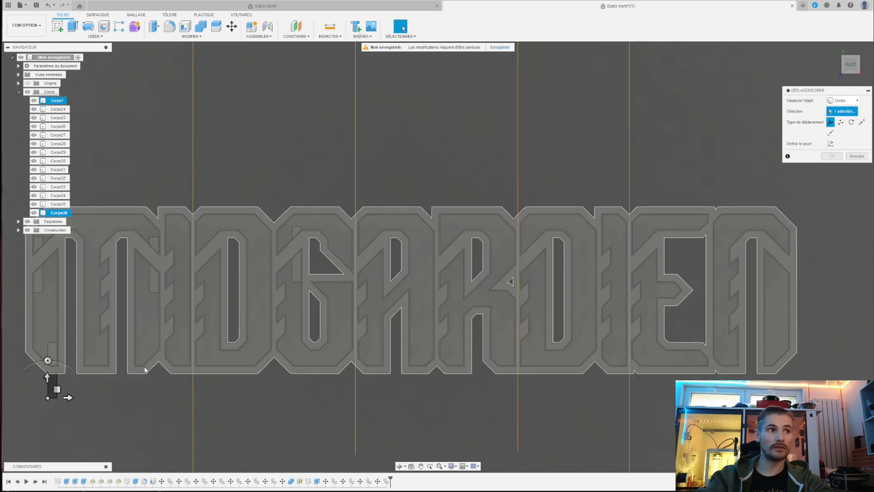
pyautogui.moveTo(57, 389); pyautogui.dragTo(656, 271)
pyautogui.scroll(-2, 655, 269)
pyautogui.scroll(5, 654, 269)
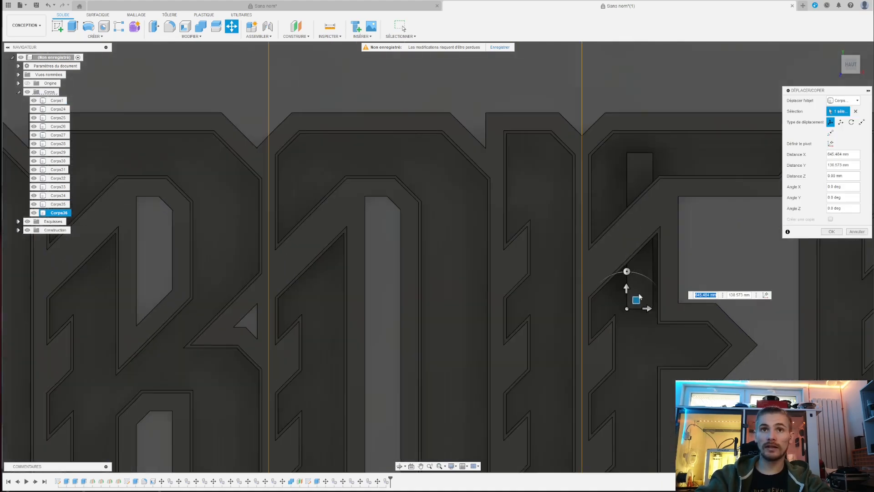
pyautogui.moveTo(634, 301); pyautogui.dragTo(598, 307)
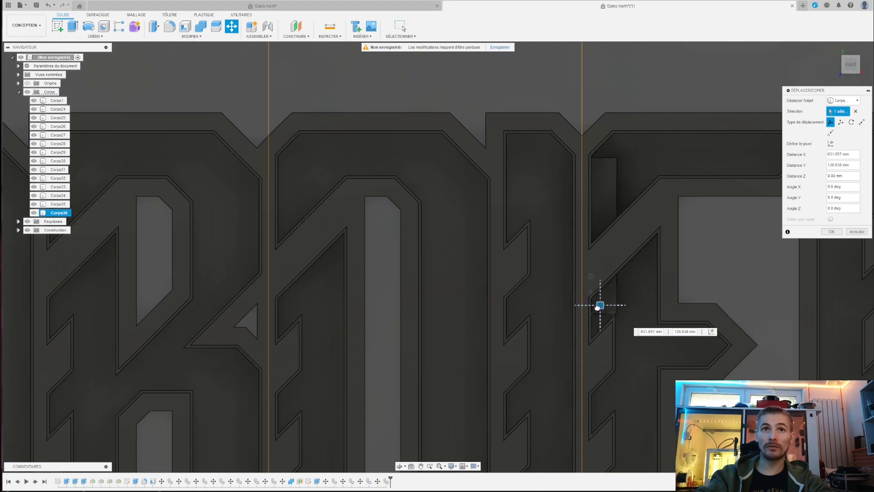
pyautogui.scroll(5, 624, 338)
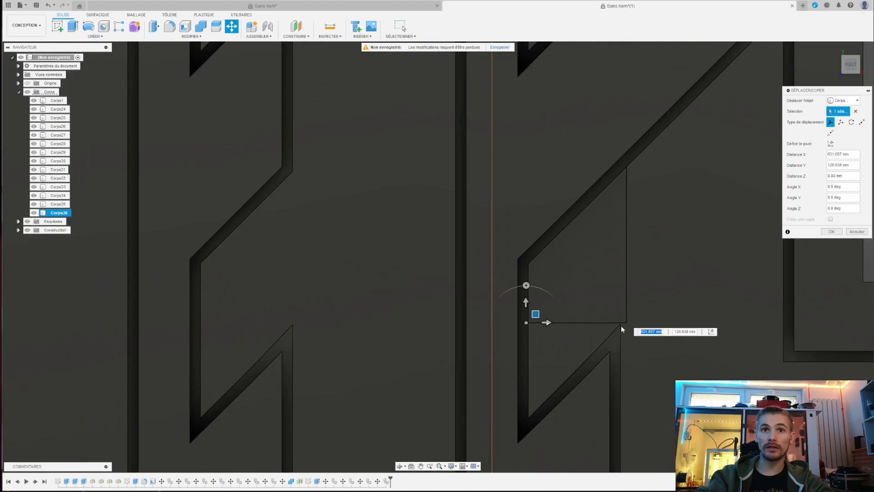
pyautogui.scroll(-4, 621, 326)
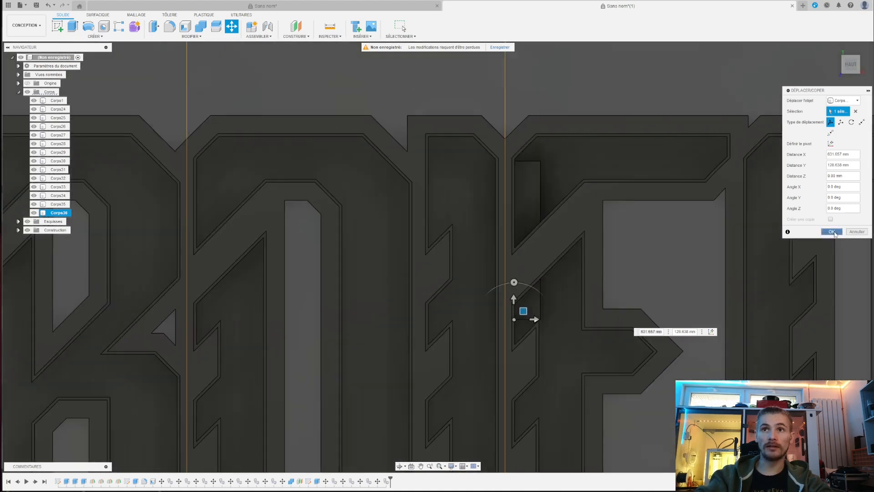
pyautogui.click(831, 231)
# Paste another copy of the bar and move it onto the N's right stem, about 790 mm in X and 115 mm in Y
pyautogui.scroll(-6, 517, 191)
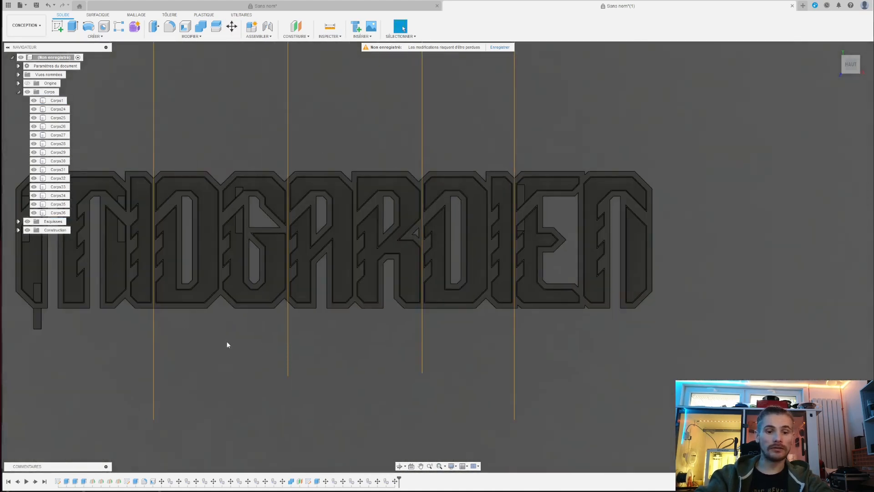
pyautogui.hotkey('ctrl', 'v')
pyautogui.moveTo(39, 314); pyautogui.dragTo(642, 228)
pyautogui.scroll(5, 634, 213)
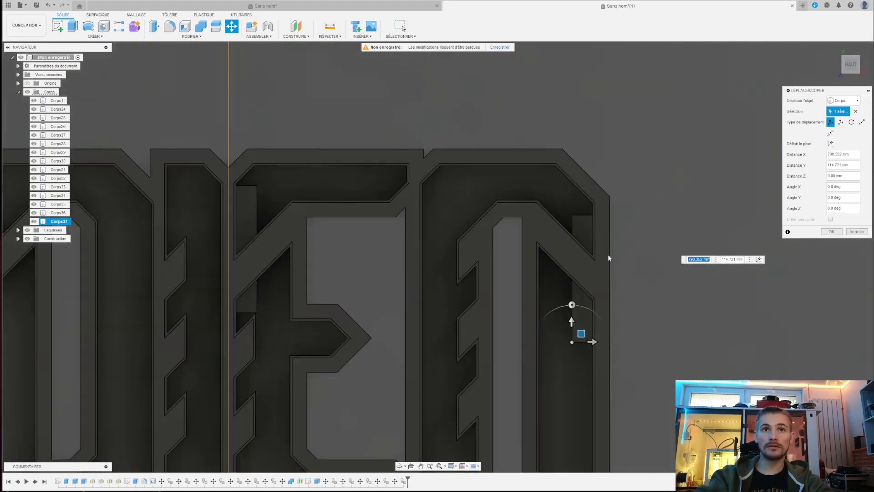
pyautogui.scroll(2, 608, 258)
pyautogui.moveTo(568, 362)
pyautogui.mouseDown()
pyautogui.moveTo(521, 341)
pyautogui.moveTo(566, 361)
pyautogui.mouseUp()
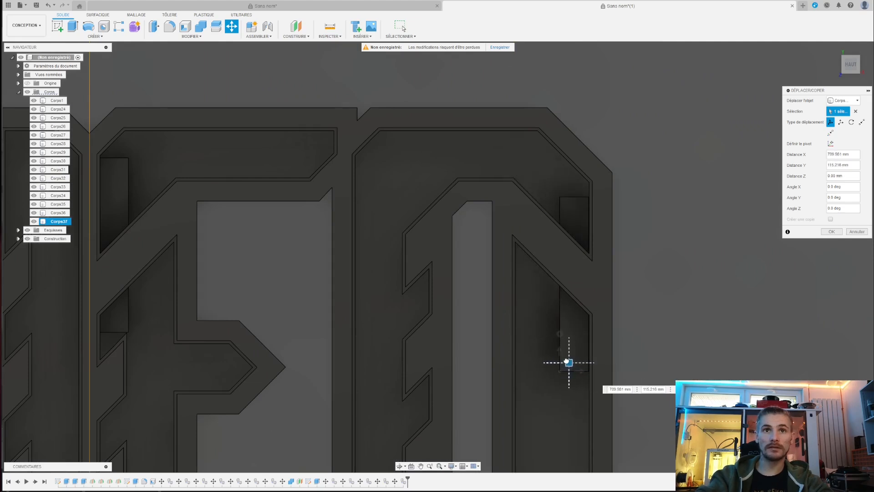
pyautogui.click(825, 231)
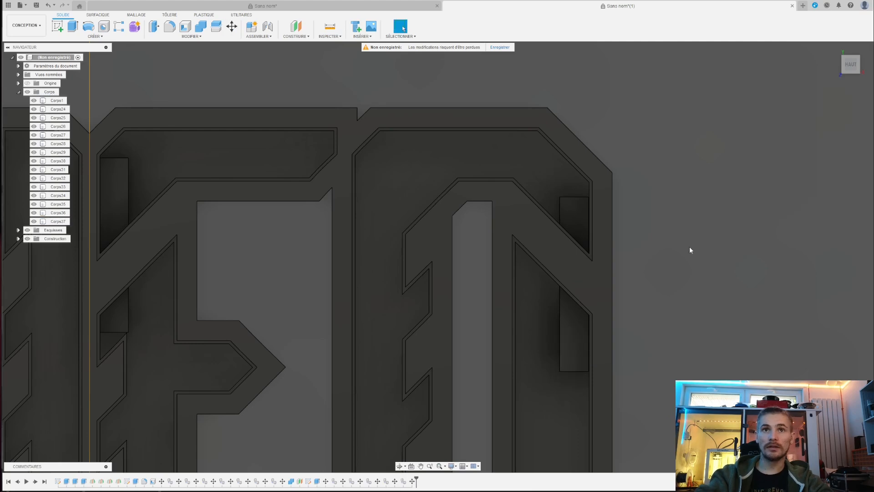
# Paste a copy of the bar, turn it horizontal and place it across the joint between the M and the I near their base
pyautogui.scroll(-6, 689, 247)
pyautogui.scroll(3, 455, 283)
pyautogui.scroll(-4, 396, 285)
pyautogui.scroll(5, 252, 326)
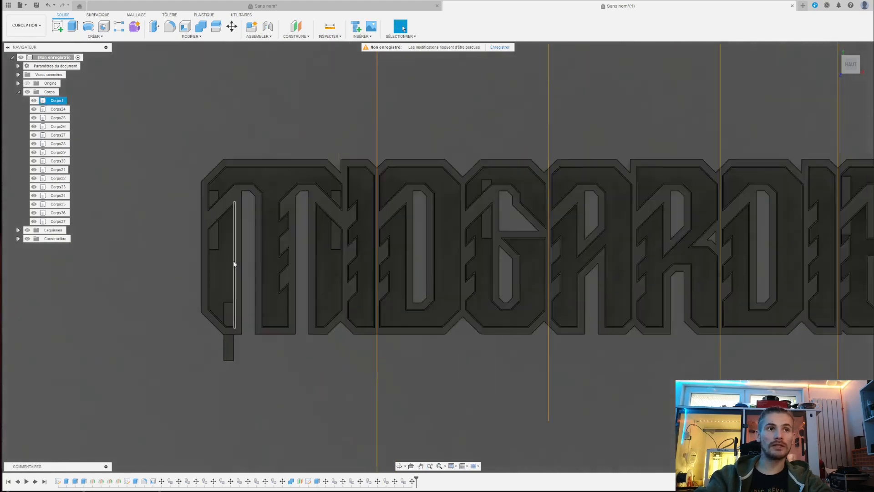
pyautogui.click(223, 349)
pyautogui.press('m')
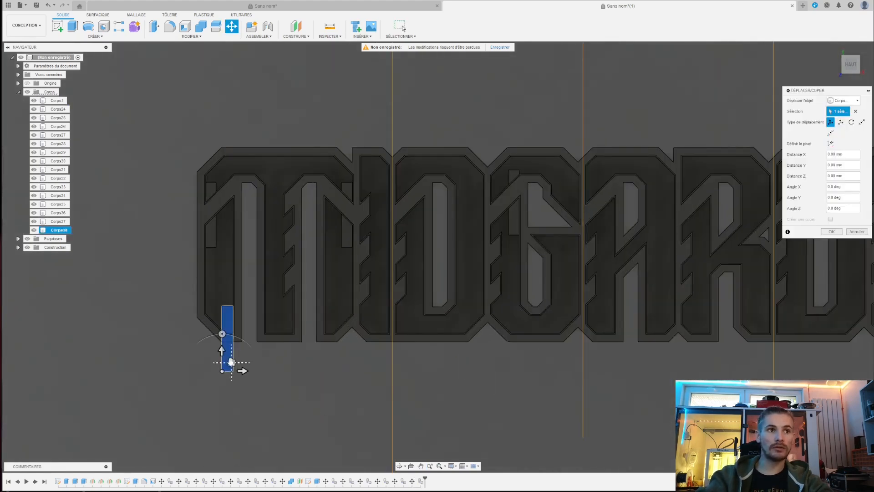
pyautogui.moveTo(231, 362); pyautogui.dragTo(356, 399)
pyautogui.moveTo(341, 370); pyautogui.dragTo(379, 309)
pyautogui.scroll(-3, 378, 312)
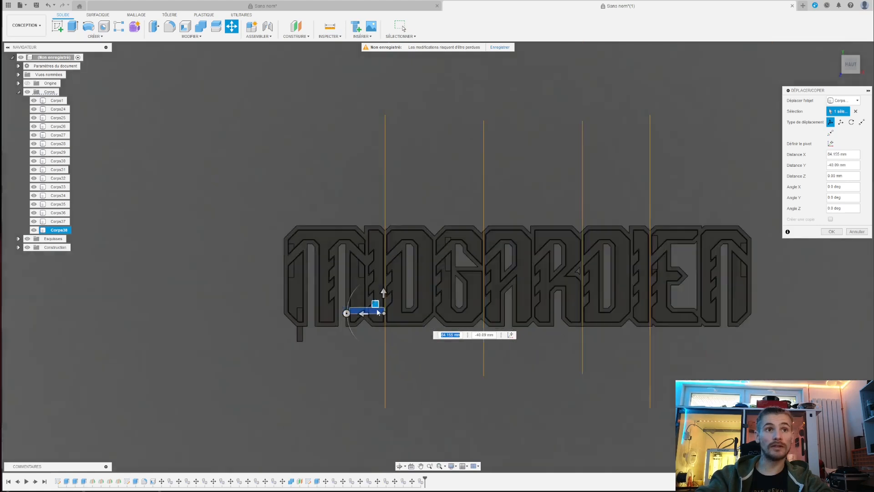
pyautogui.scroll(5, 377, 313)
pyautogui.scroll(-2, 504, 279)
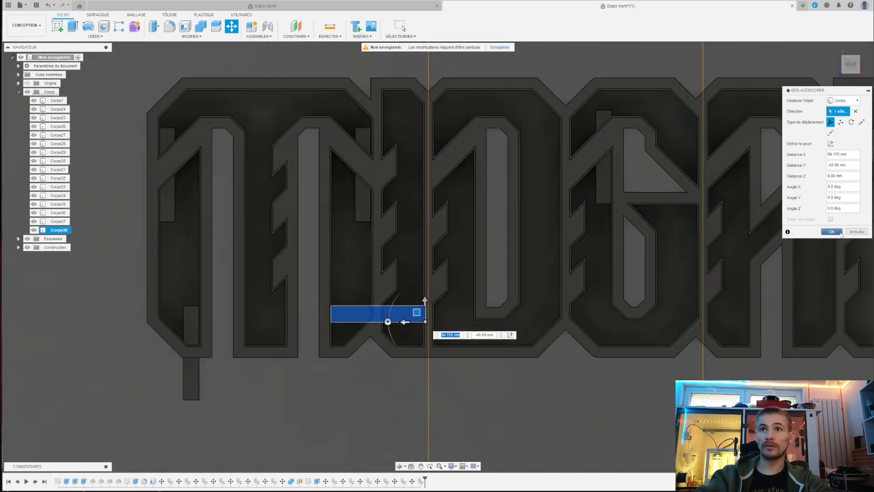
pyautogui.click(832, 232)
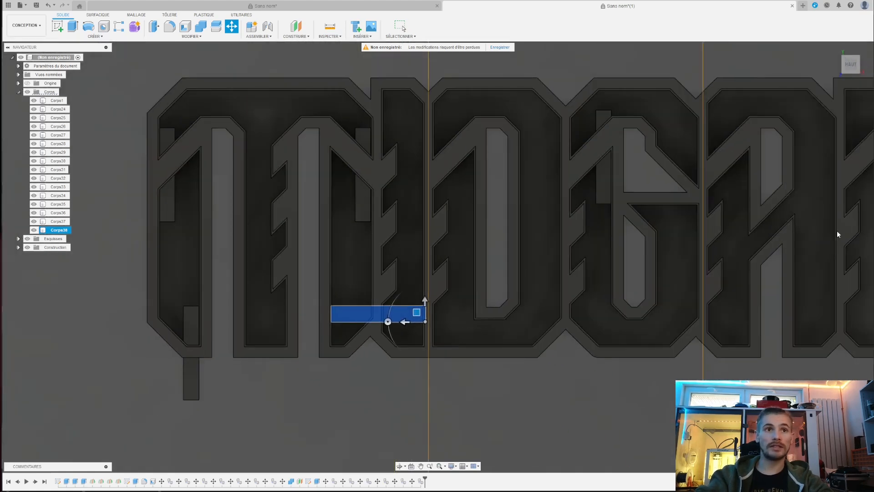
# Edit the bar's base sketch to set the rectangle's length to 40 mm, and finish the sketch
pyautogui.doubleClick(309, 481)
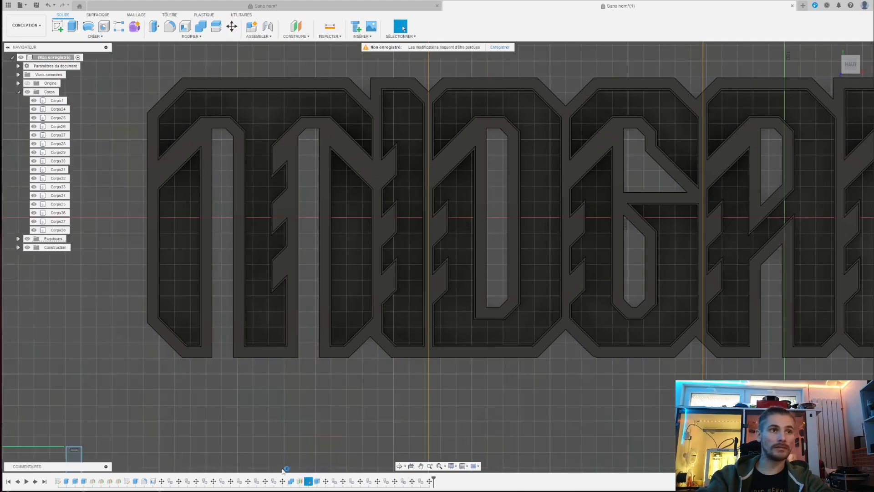
pyautogui.scroll(-4, 308, 354)
pyautogui.scroll(6, 182, 378)
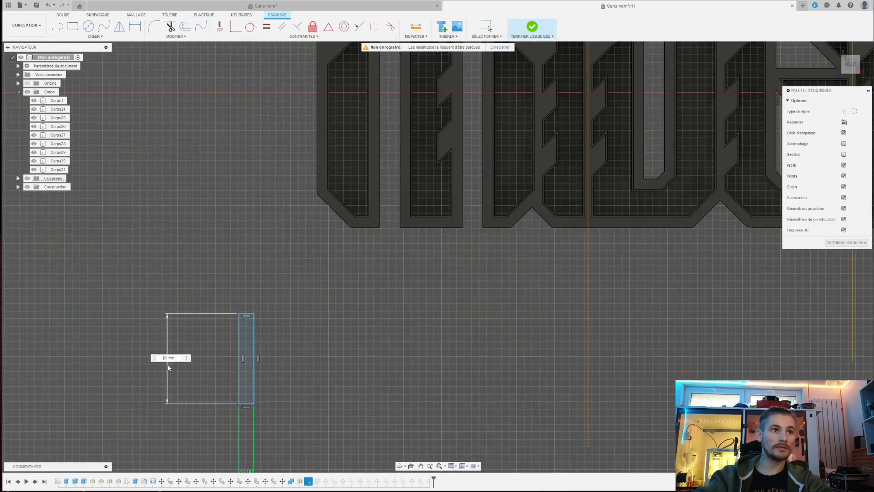
pyautogui.press('Return')
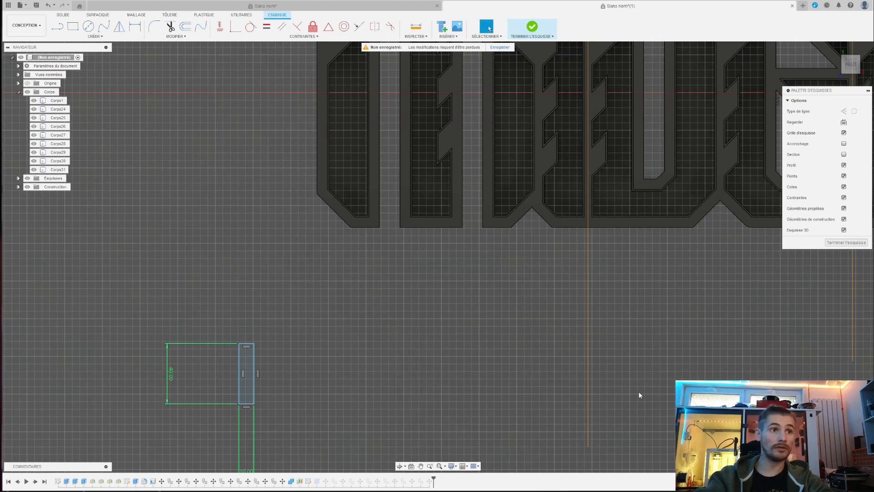
pyautogui.click(847, 243)
# Edit the move of the bar on the M's left stem to shift it 15 mm upward
pyautogui.scroll(-3, 391, 153)
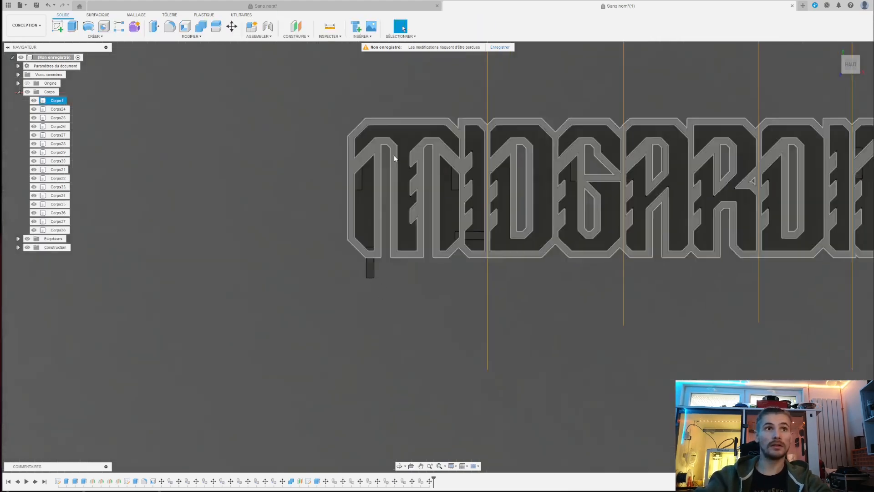
pyautogui.scroll(5, 347, 261)
pyautogui.scroll(-3, 387, 429)
pyautogui.click(326, 481)
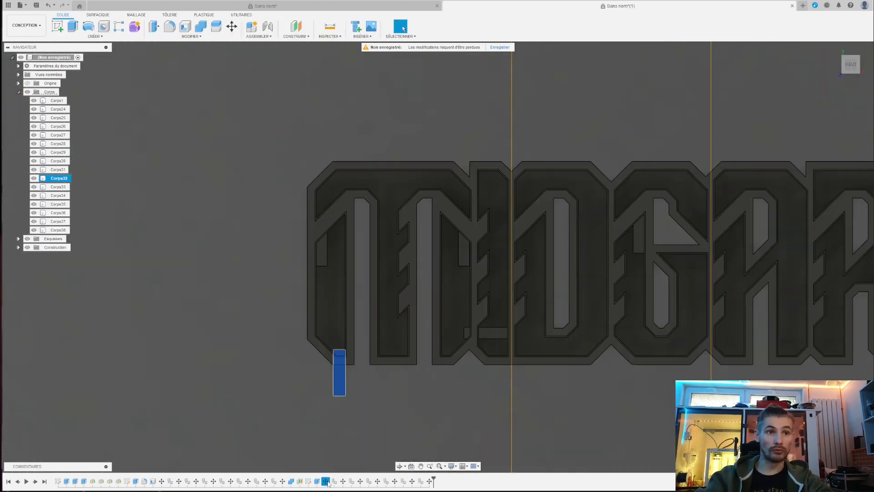
pyautogui.scroll(5, 364, 366)
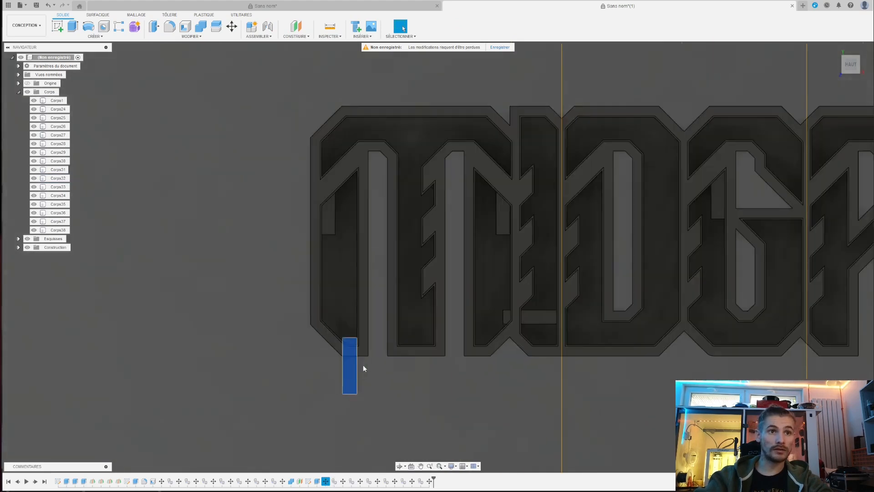
pyautogui.doubleClick(343, 481)
pyautogui.scroll(-3, 408, 357)
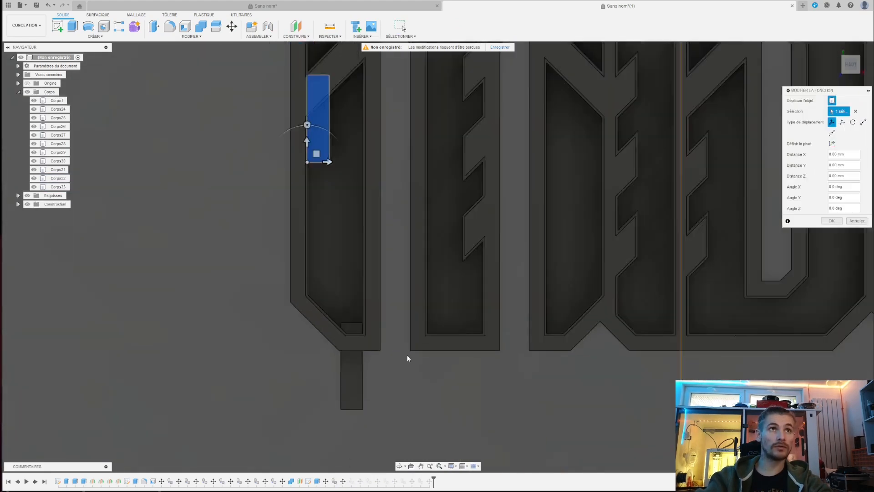
pyautogui.scroll(3, 339, 120)
pyautogui.moveTo(342, 279); pyautogui.dragTo(352, 248)
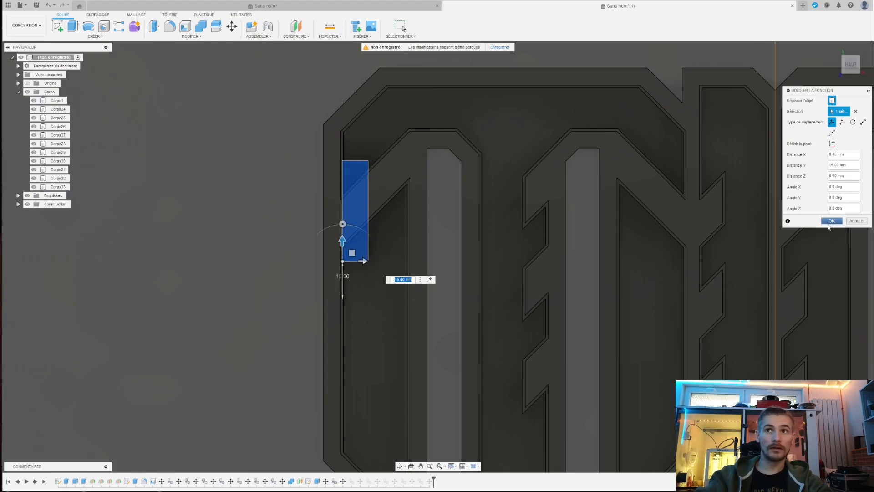
pyautogui.click(831, 221)
# Edit the move of the bar on the M's right stem to raise it 15 mm
pyautogui.doubleClick(360, 481)
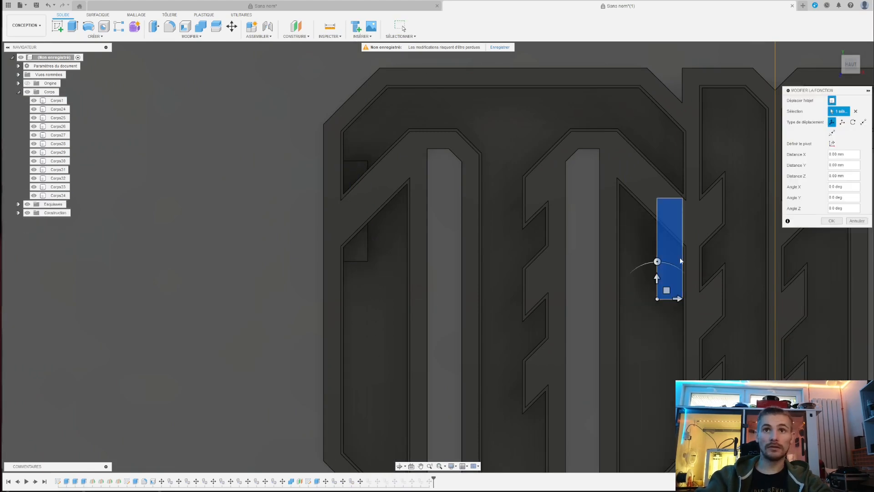
pyautogui.moveTo(657, 279); pyautogui.dragTo(665, 242)
pyautogui.click(832, 220)
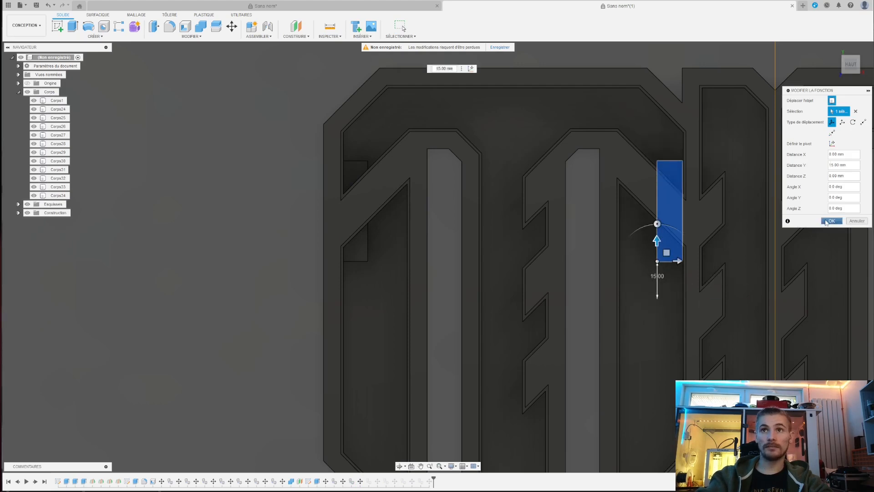
# Edit the move of the bar on the G's left stem to shift it 20 mm upward
pyautogui.scroll(3, 392, 194)
pyautogui.scroll(-6, 368, 195)
pyautogui.scroll(2, 717, 199)
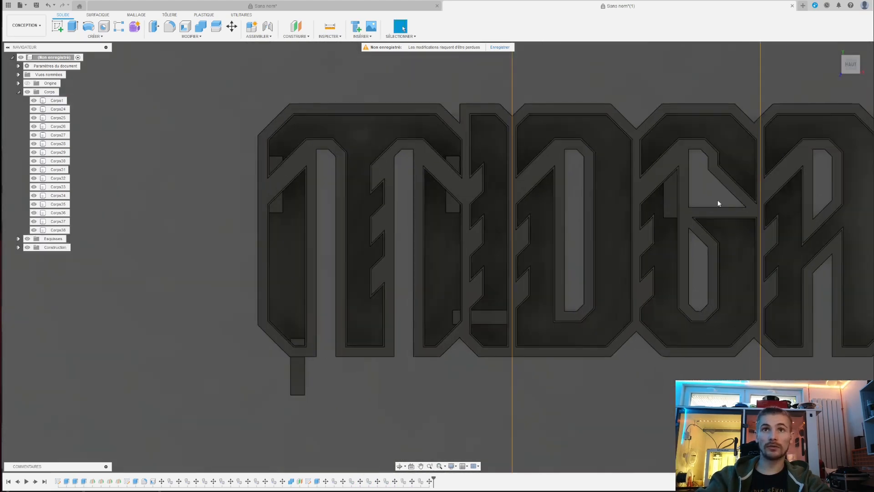
pyautogui.moveTo(717, 200); pyautogui.dragTo(596, 200, button='middle')
pyautogui.click(542, 240)
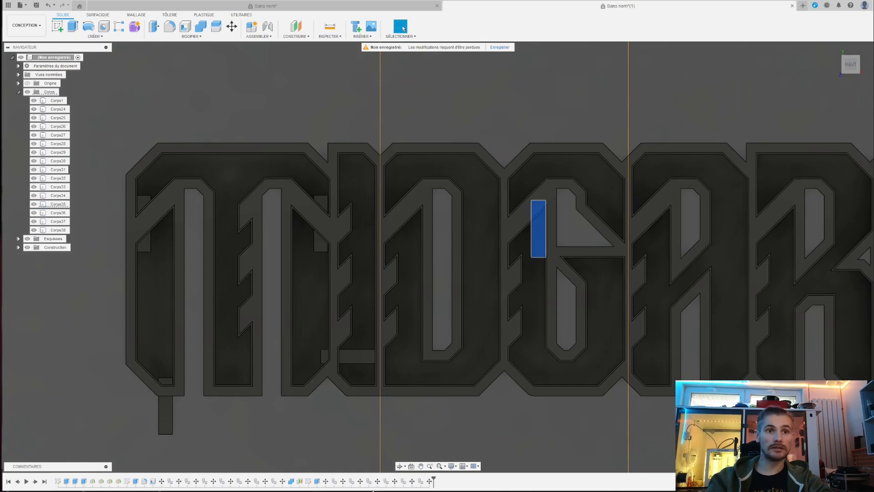
pyautogui.click(395, 482)
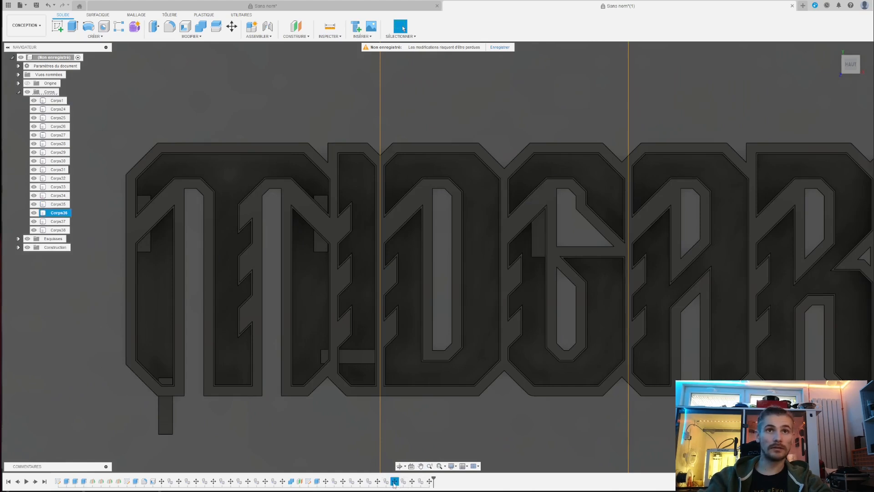
pyautogui.doubleClick(378, 482)
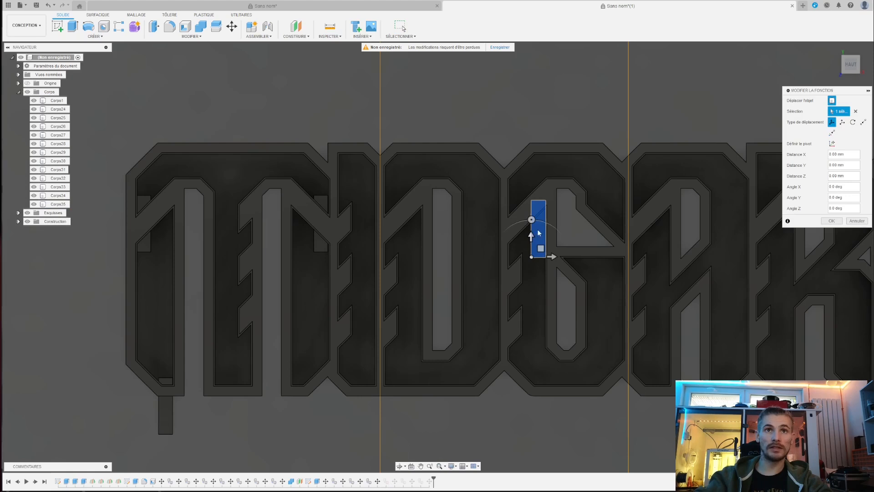
pyautogui.moveTo(530, 234); pyautogui.dragTo(533, 210)
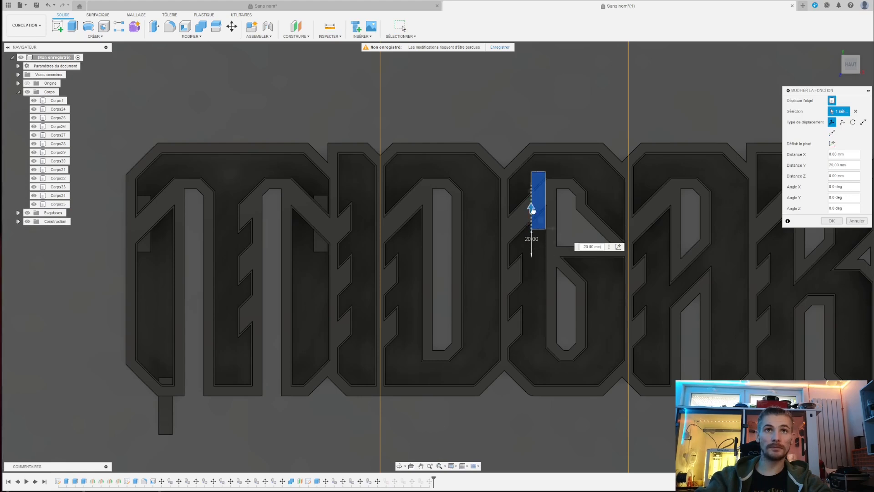
pyautogui.click(834, 222)
# Edit the move of the bar on the N's right stem to raise it 15 mm
pyautogui.moveTo(748, 274); pyautogui.dragTo(335, 278, button='middle')
pyautogui.moveTo(714, 237); pyautogui.dragTo(651, 236, button='middle')
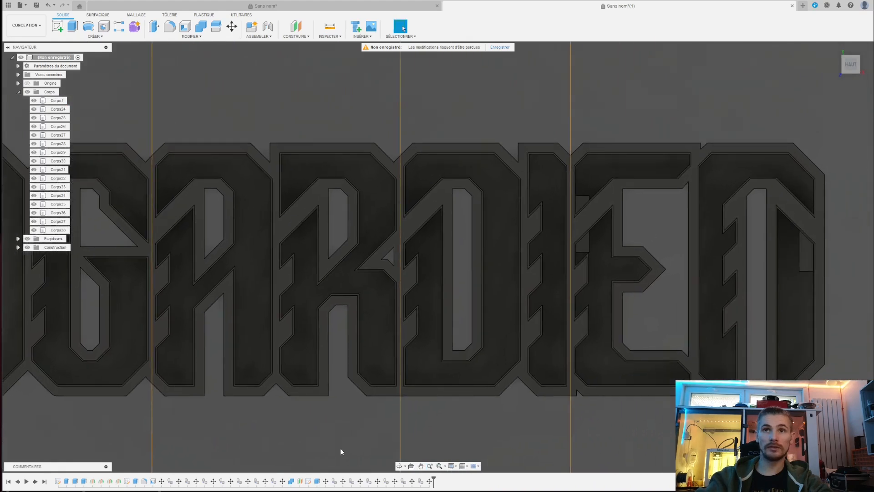
pyautogui.doubleClick(428, 482)
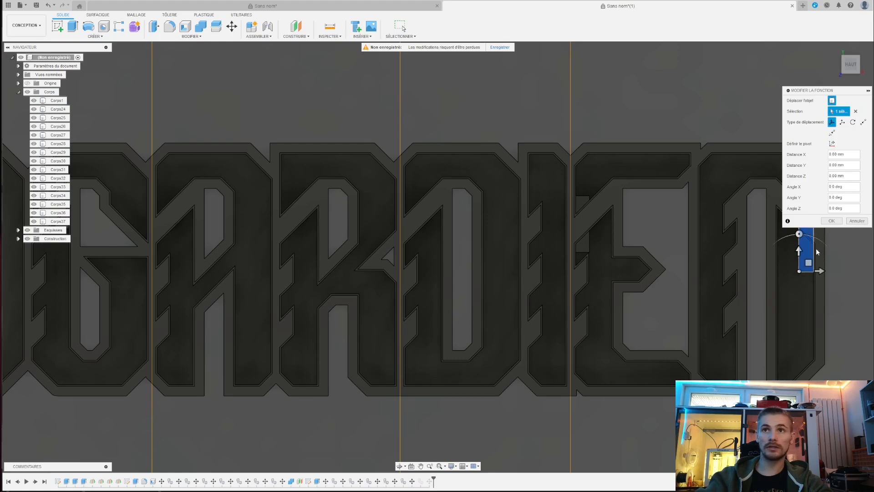
pyautogui.scroll(-3, 771, 302)
pyautogui.scroll(5, 776, 289)
pyautogui.scroll(2, 665, 376)
pyautogui.moveTo(682, 370); pyautogui.dragTo(687, 335)
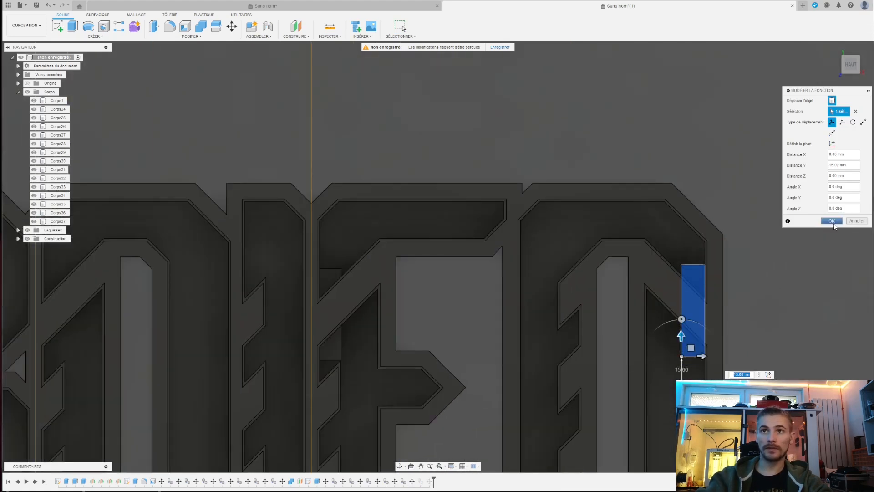
pyautogui.click(831, 221)
# Edit the move of the horizontal bar at the M–I joint to lower it 4 mm and shift it toward the M
pyautogui.scroll(-5, 649, 150)
pyautogui.scroll(6, 209, 272)
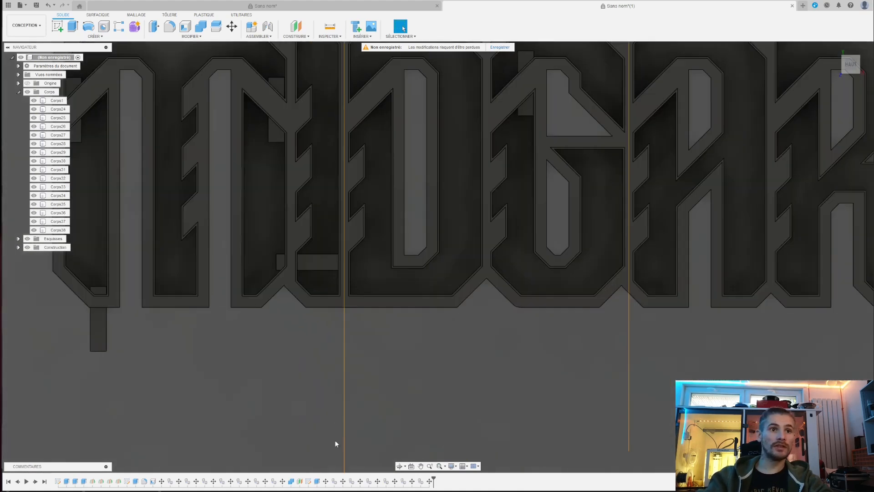
pyautogui.doubleClick(429, 481)
pyautogui.scroll(-2, 482, 278)
pyautogui.scroll(5, 364, 259)
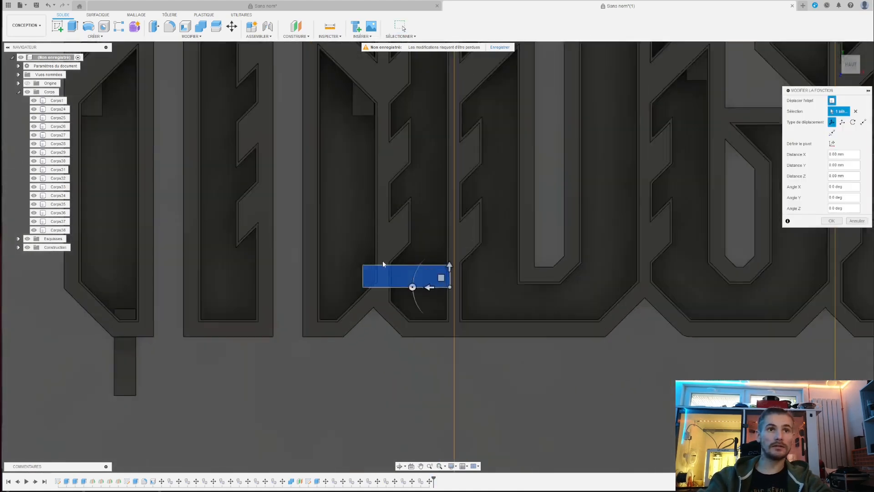
pyautogui.moveTo(454, 296)
pyautogui.mouseDown()
pyautogui.moveTo(416, 297)
pyautogui.moveTo(444, 287)
pyautogui.mouseUp()
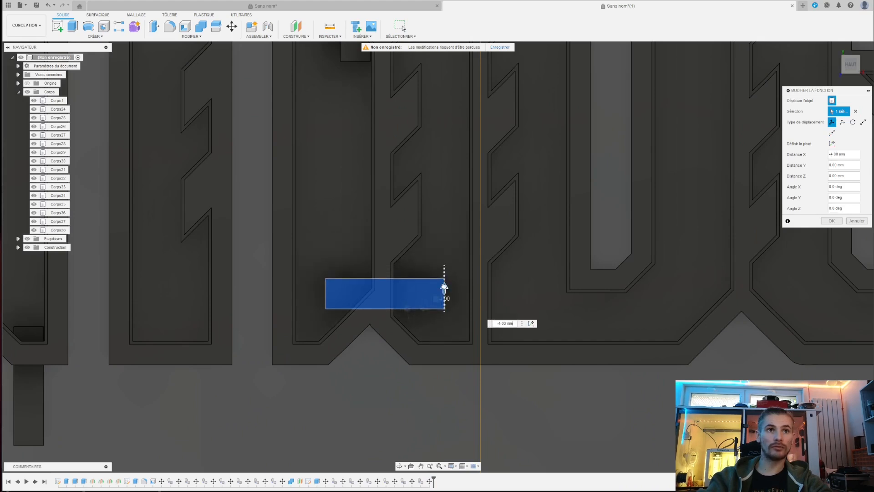
pyautogui.scroll(-3, 454, 299)
pyautogui.scroll(1, 492, 264)
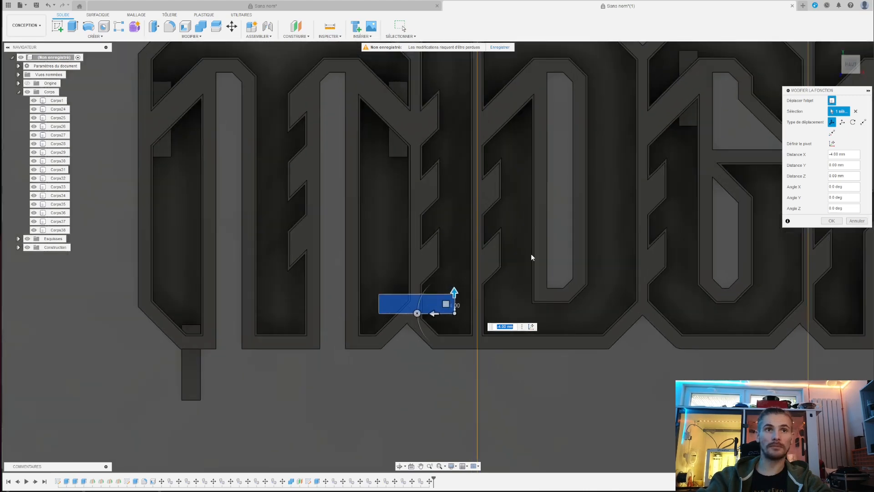
pyautogui.click(830, 220)
# Paste a copy of the horizontal bar from the M–I joint and place it across the upper I–D joint
pyautogui.scroll(-3, 403, 336)
pyautogui.scroll(1, 404, 336)
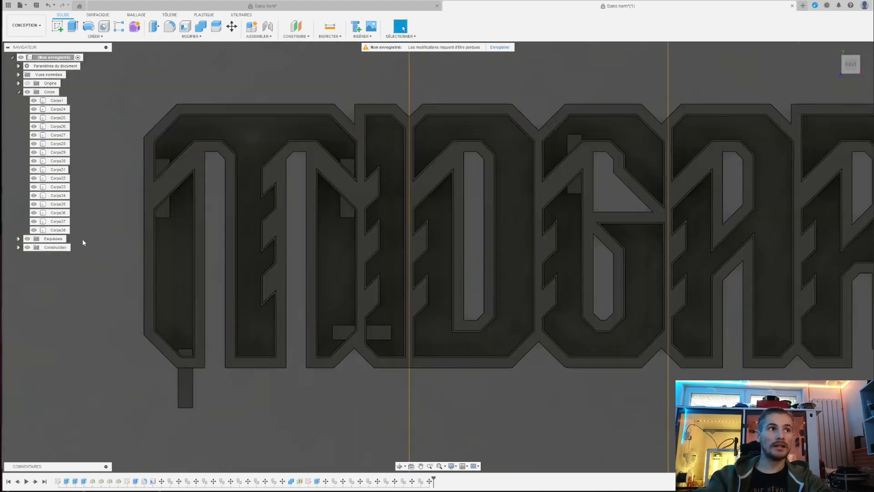
pyautogui.click(59, 230)
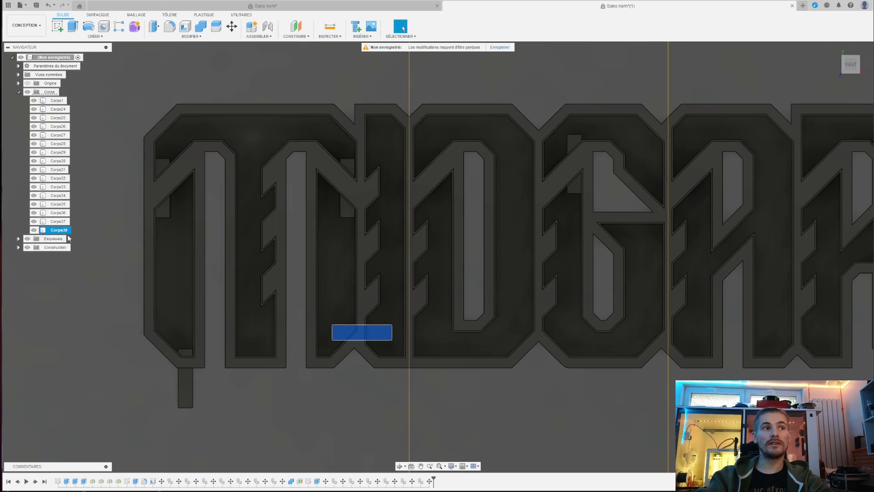
pyautogui.scroll(-2, 312, 336)
pyautogui.scroll(1, 313, 335)
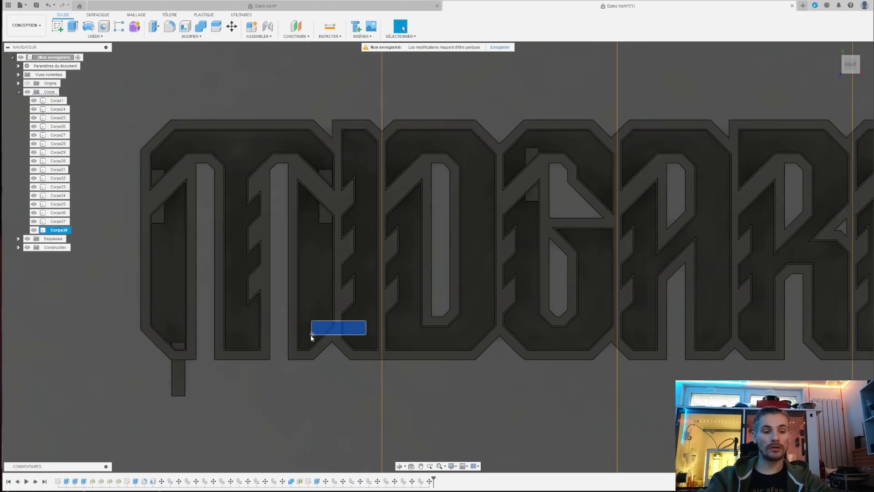
pyautogui.scroll(-2, 367, 334)
pyautogui.scroll(2, 407, 312)
pyautogui.hotkey('ctrl', 'v')
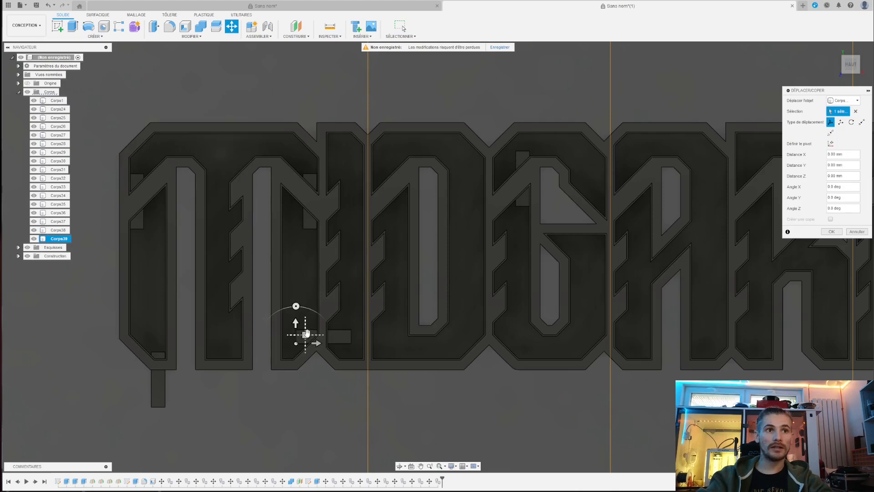
pyautogui.moveTo(303, 331); pyautogui.dragTo(352, 143)
pyautogui.scroll(-3, 314, 194)
pyautogui.scroll(3, 469, 148)
pyautogui.click(830, 232)
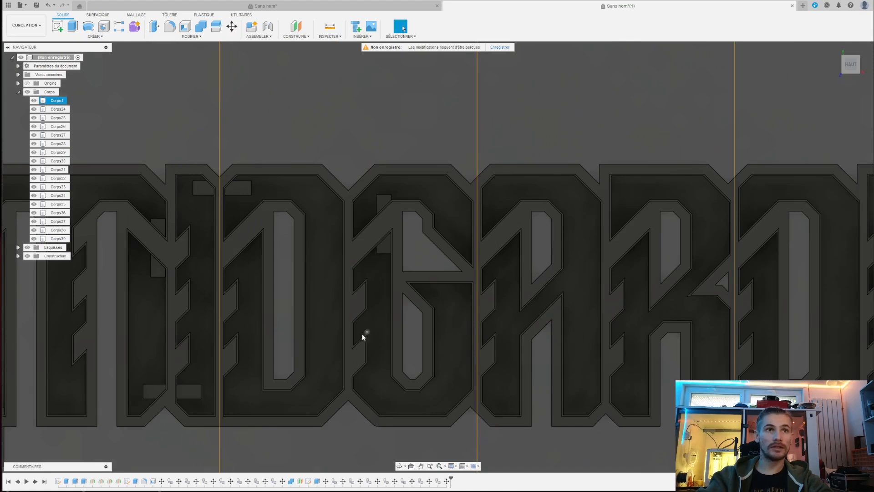
# Paste another horizontal bar across the lower D–G joint, moved about 119 mm in X and 3 mm in Y
pyautogui.hotkey('ctrl', 'v')
pyautogui.moveTo(159, 390); pyautogui.dragTo(336, 385)
pyautogui.moveTo(331, 384); pyautogui.dragTo(328, 385)
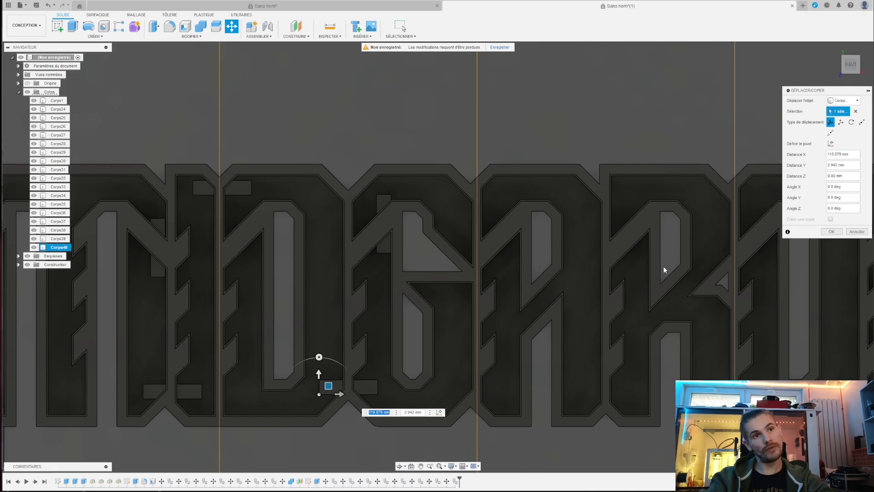
pyautogui.click(831, 232)
# Paste another copy of the horizontal bar and place it across the upper G–A joint
pyautogui.moveTo(488, 312); pyautogui.dragTo(393, 322, button='middle')
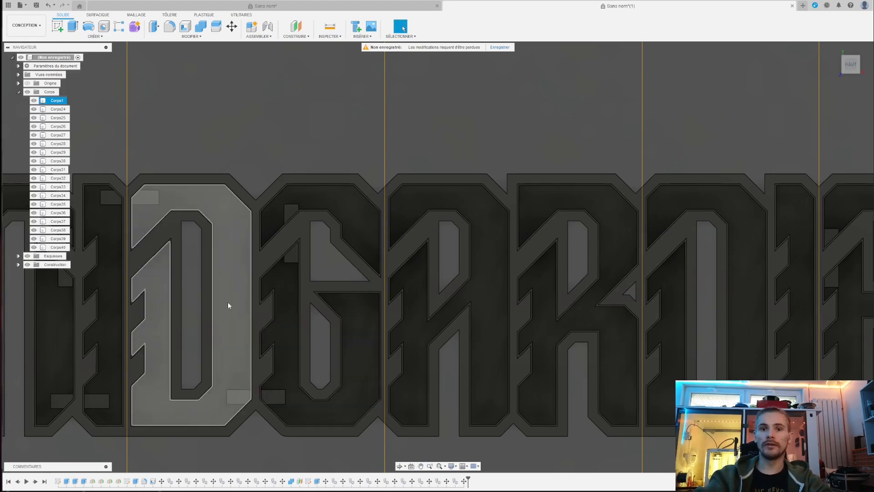
pyautogui.scroll(-2, 229, 314)
pyautogui.moveTo(269, 351); pyautogui.dragTo(400, 339, button='middle')
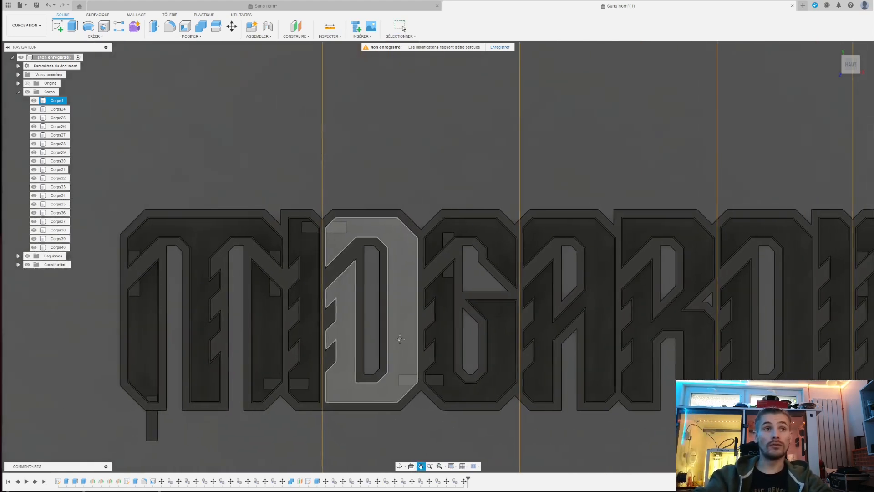
pyautogui.scroll(-4, 400, 339)
pyautogui.press('Escape')
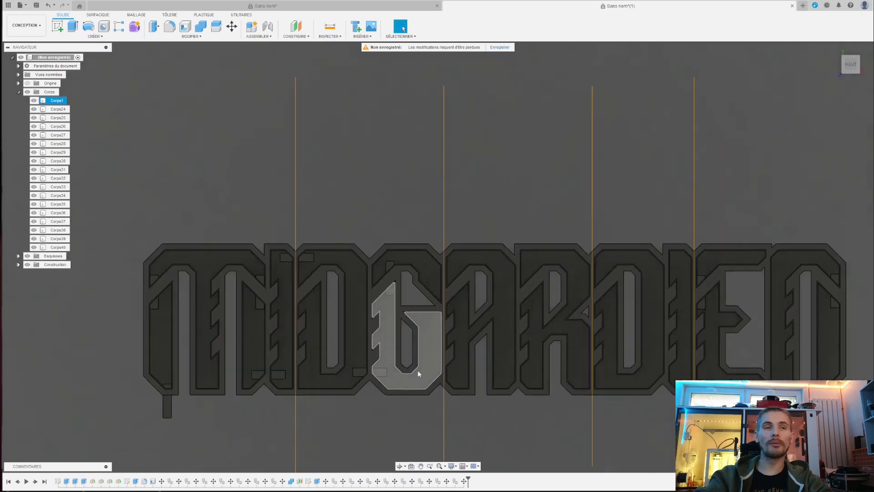
pyautogui.scroll(5, 418, 370)
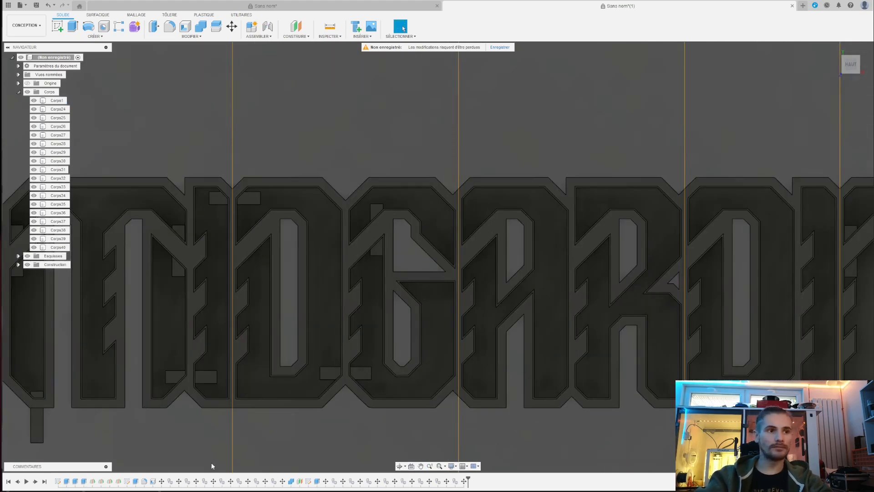
pyautogui.hotkey('ctrl', 'v')
pyautogui.moveTo(180, 366); pyautogui.dragTo(440, 205)
pyautogui.click(832, 231)
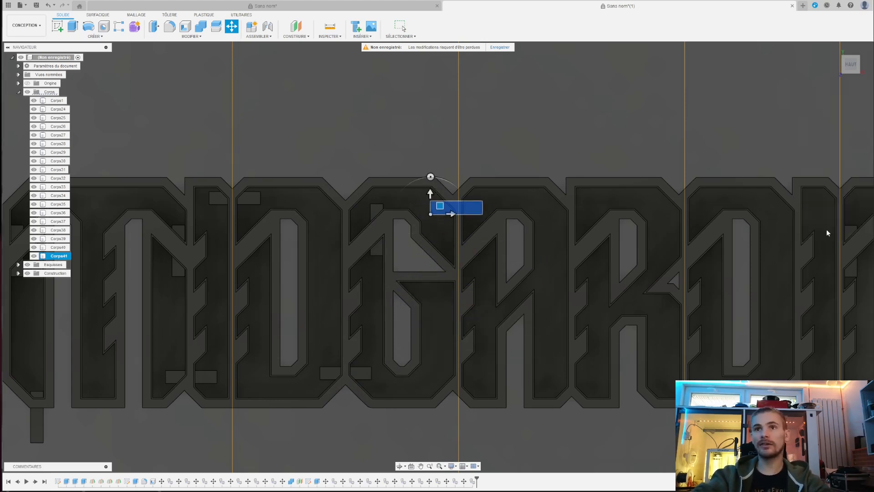
# Paste another horizontal bar across the lower A–R joint, moved about 296 mm in X and -5 mm in Y
pyautogui.click(558, 321)
pyautogui.hotkey('ctrl', 'v')
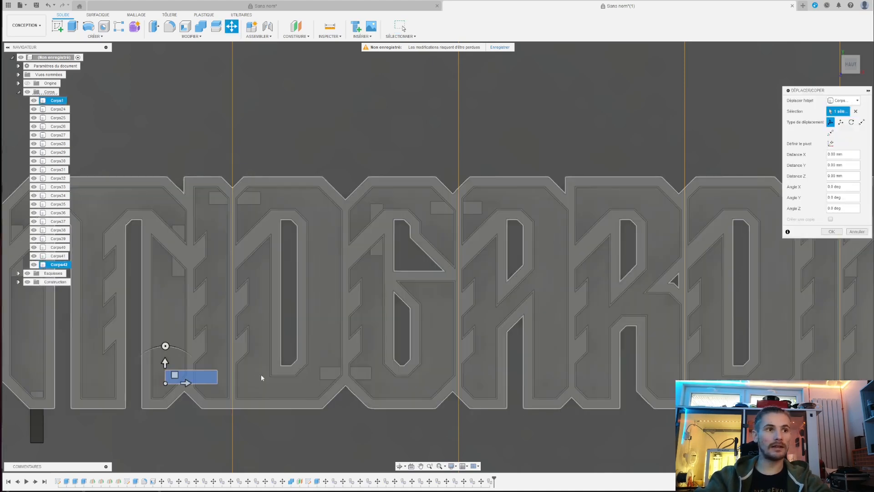
pyautogui.moveTo(185, 377); pyautogui.dragTo(555, 381)
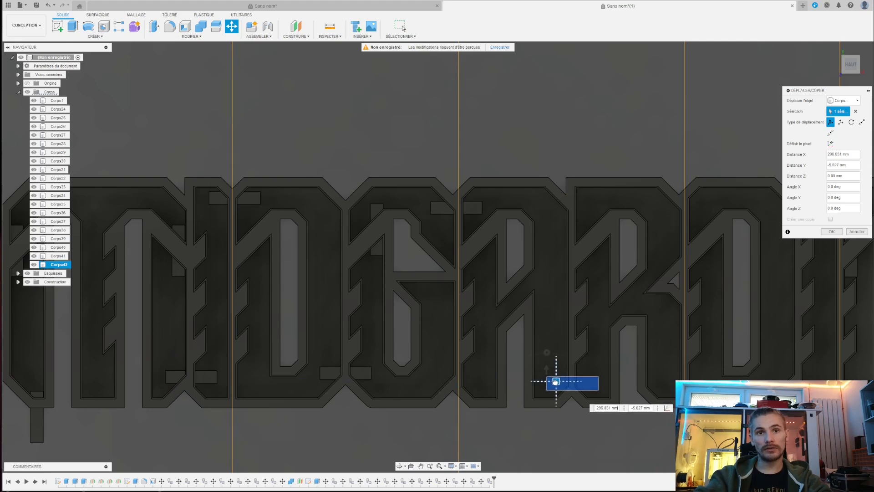
pyautogui.click(832, 231)
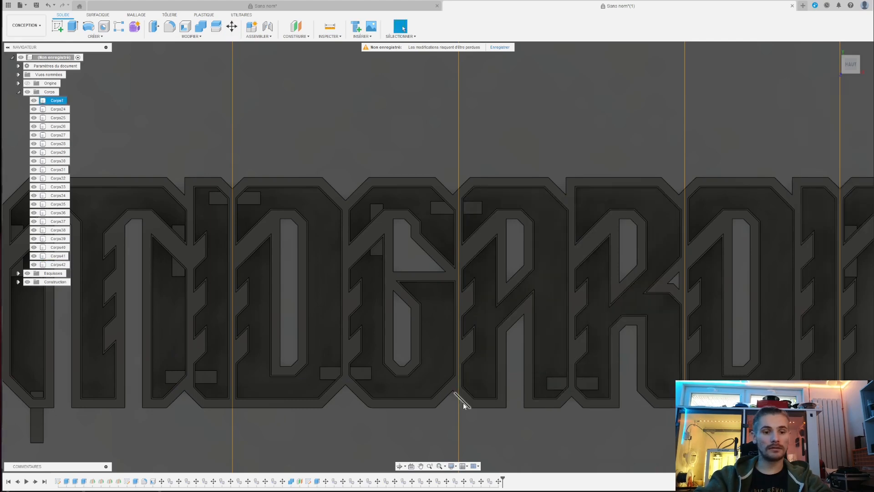
# Paste another horizontal bar across the upper R–D joint, moved about 383 mm in X and 131 mm in Y
pyautogui.hotkey('ctrl', 'v')
pyautogui.moveTo(194, 378); pyautogui.dragTo(671, 205)
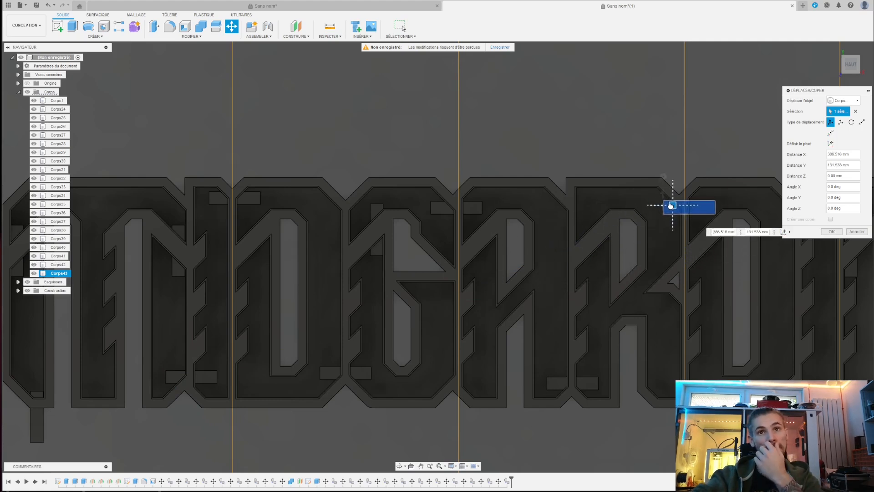
pyautogui.moveTo(671, 205); pyautogui.dragTo(667, 206)
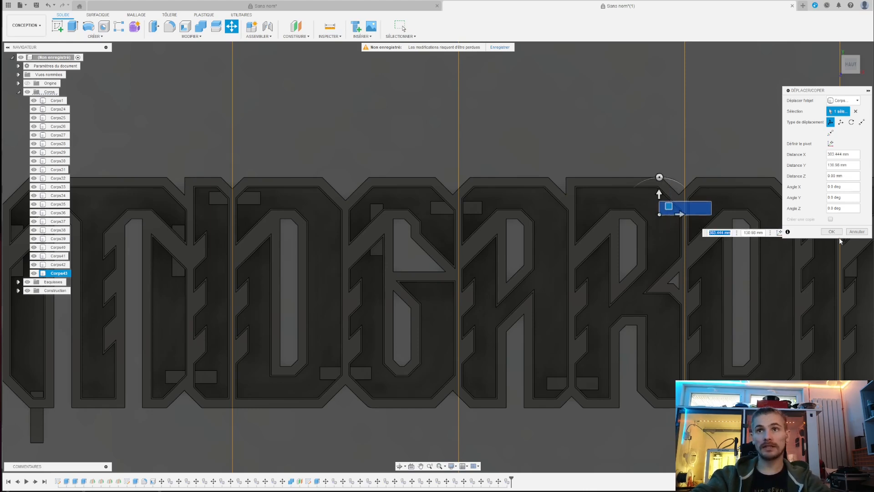
pyautogui.click(831, 231)
# Paste another horizontal bar across the lower D–I joint, moved about 468 mm in X and -2 mm in Y
pyautogui.moveTo(722, 273); pyautogui.dragTo(441, 309, button='middle')
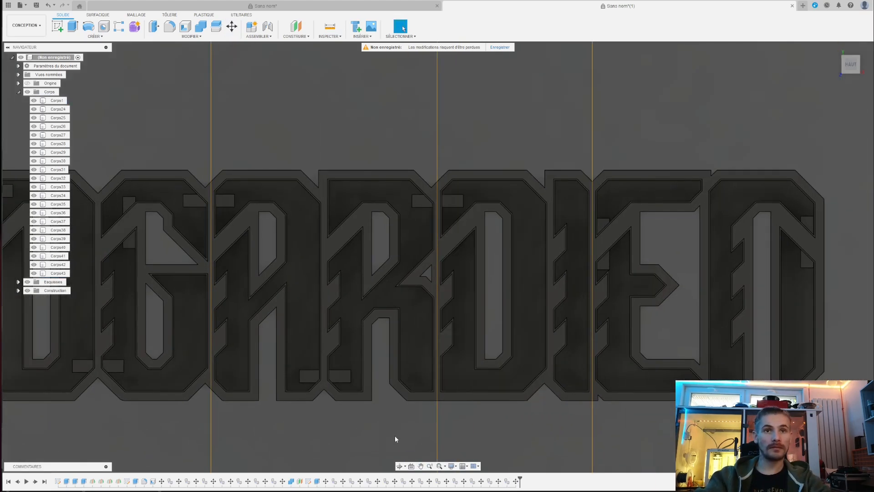
pyautogui.hotkey('ctrl', 'v')
pyautogui.scroll(-2, 444, 408)
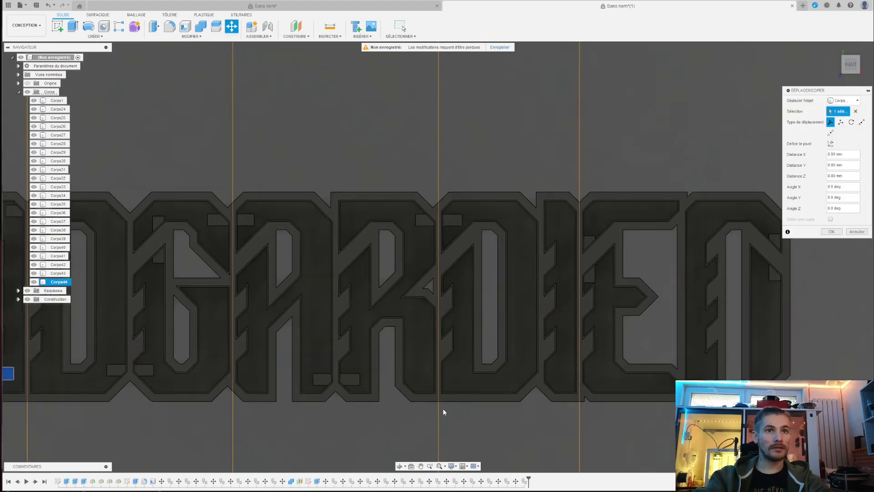
pyautogui.moveTo(17, 373); pyautogui.dragTo(516, 375)
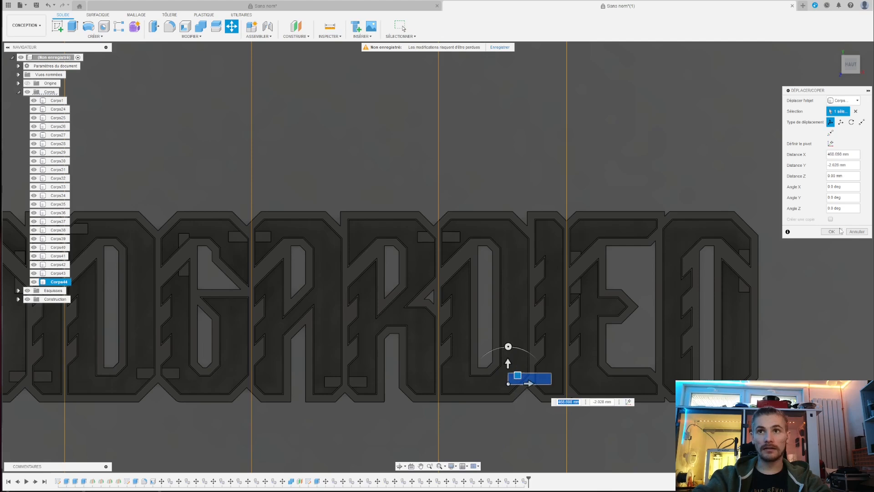
pyautogui.click(840, 231)
# Paste another horizontal bar across the lower E–N joint, moved about 592 mm in X and -8 mm in Y
pyautogui.hotkey('ctrl', 'v')
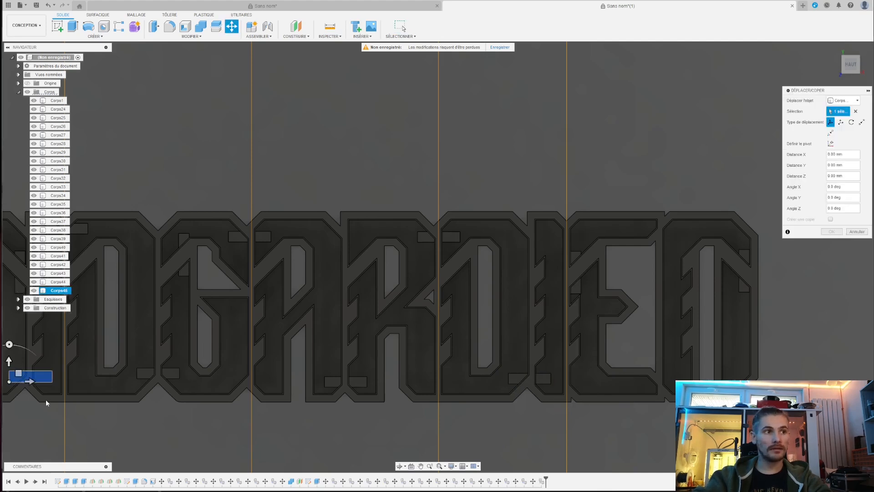
pyautogui.moveTo(28, 373); pyautogui.dragTo(651, 224)
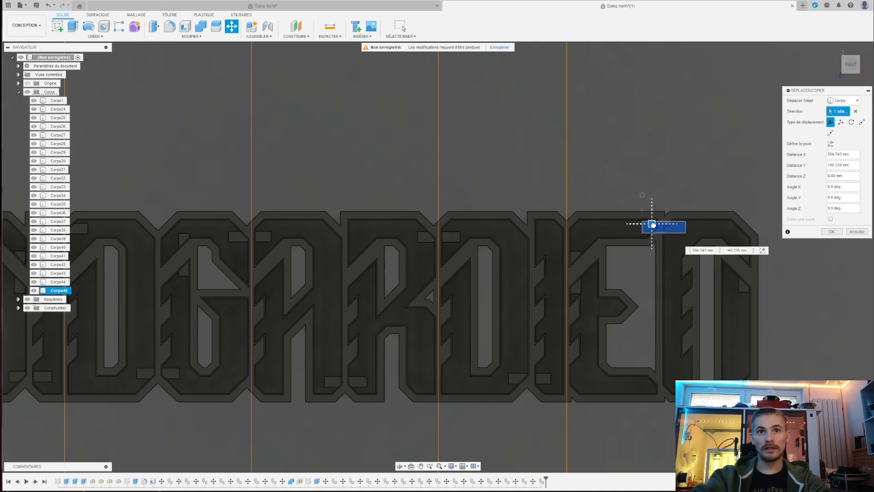
pyautogui.moveTo(652, 224); pyautogui.dragTo(647, 380)
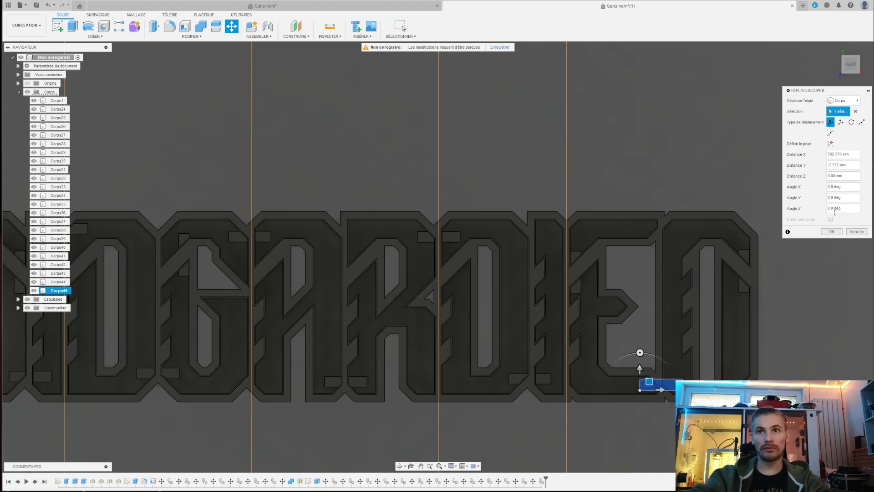
pyautogui.click(830, 232)
# Check the placement of all the bars along the whole lettering from above and at an angle
pyautogui.scroll(-3, 479, 275)
pyautogui.scroll(2, 588, 323)
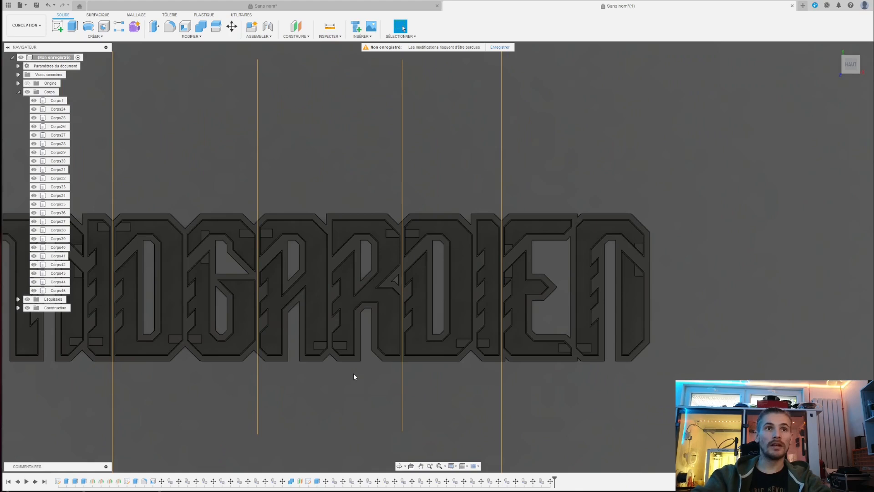
pyautogui.moveTo(354, 373); pyautogui.dragTo(403, 377, button='middle')
pyautogui.moveTo(403, 378); pyautogui.dragTo(465, 375)
pyautogui.press('Escape')
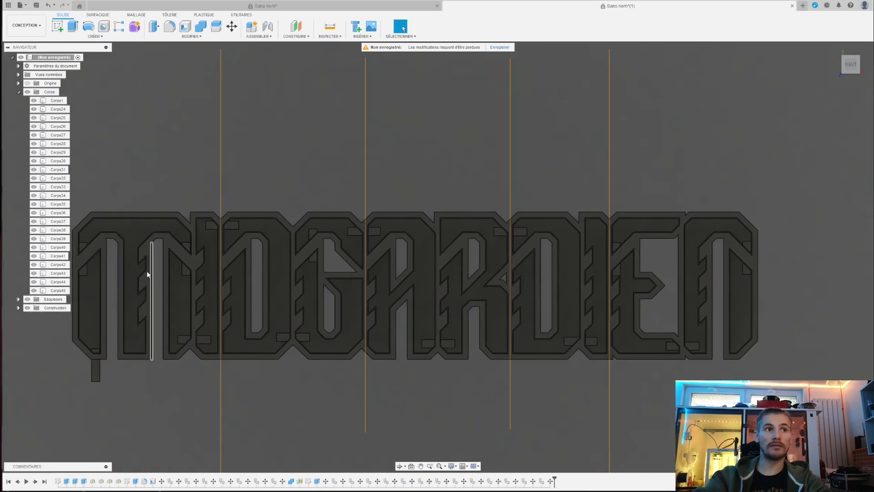
pyautogui.keyDown('shift'); pyautogui.moveTo(615, 459); pyautogui.dragTo(546, 346, button='middle'); pyautogui.keyUp('shift')
pyautogui.scroll(-3, 374, 348)
pyautogui.scroll(8, 360, 378)
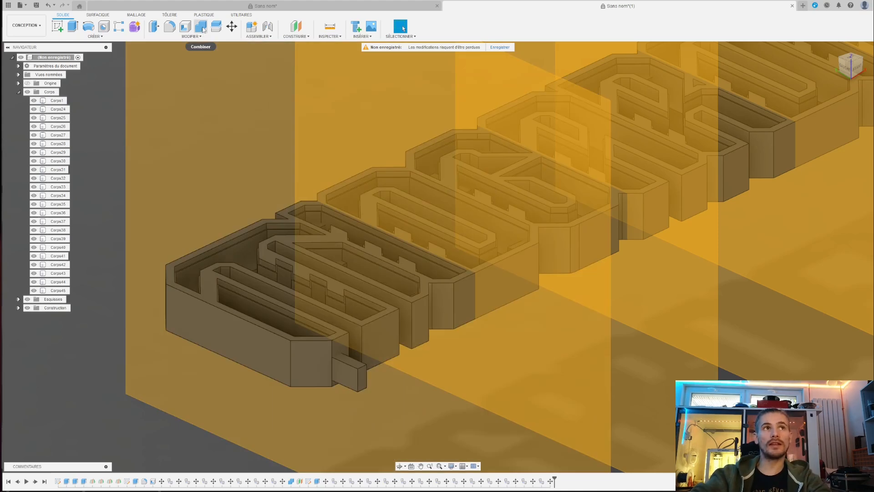
# Cut the 14 bar bodies, Corps32 to Corps45, out of the lettering body with Combine, without keeping the tools
pyautogui.click(201, 28)
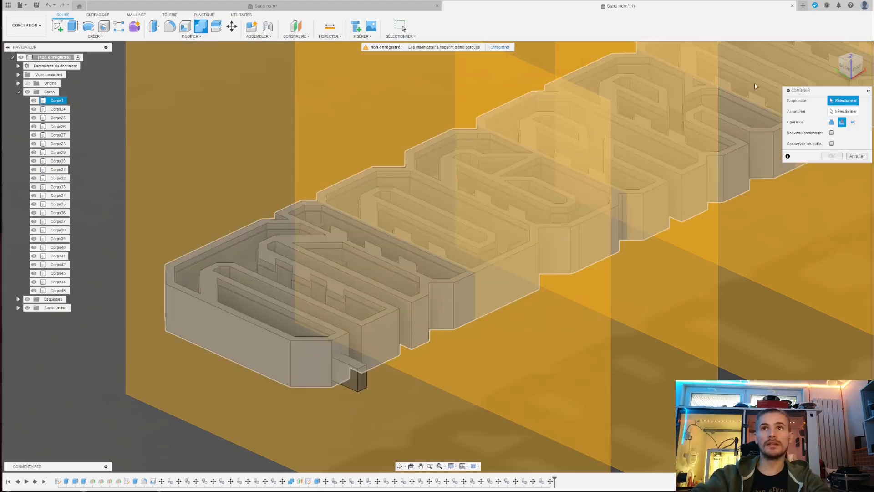
pyautogui.click(225, 328)
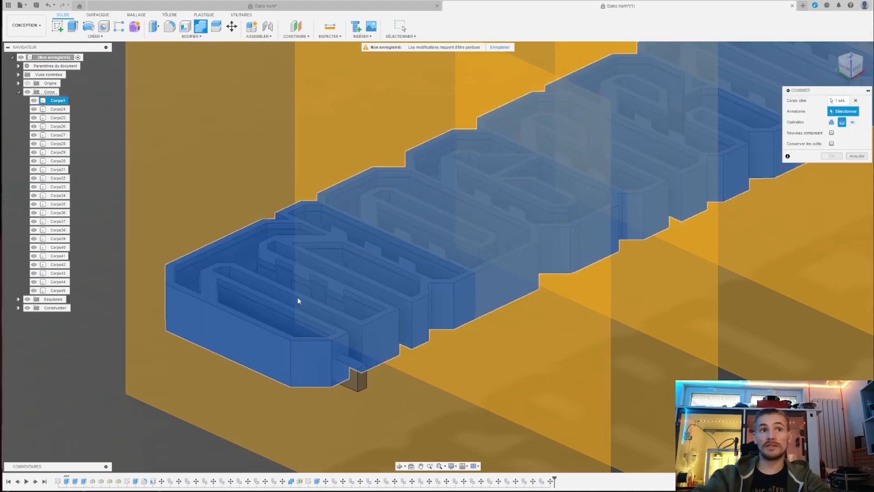
pyautogui.scroll(-3, 419, 231)
pyautogui.scroll(3, 418, 231)
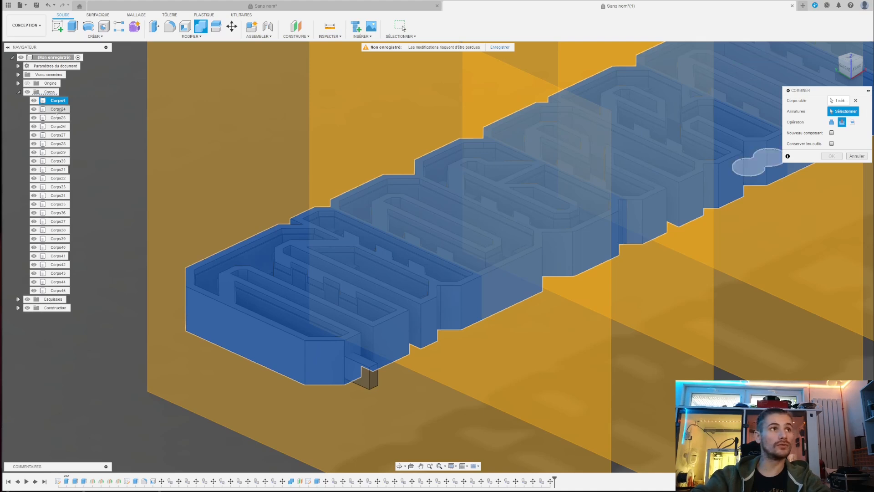
pyautogui.scroll(-4, 255, 287)
pyautogui.keyDown('shift'); pyautogui.moveTo(430, 344); pyautogui.dragTo(452, 288, button='middle'); pyautogui.keyUp('shift')
pyautogui.moveTo(564, 235); pyautogui.dragTo(428, 298, button='middle')
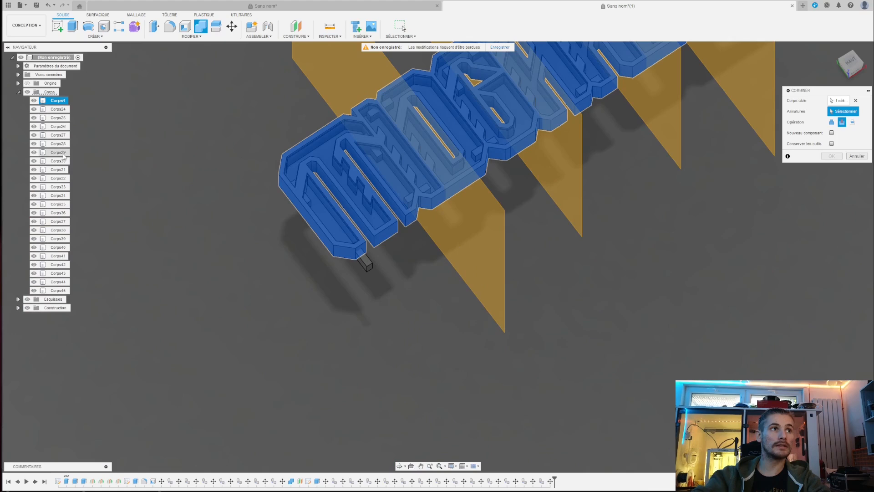
pyautogui.click(61, 180)
pyautogui.keyDown('shift'); pyautogui.click(58, 290); pyautogui.keyUp('shift')
pyautogui.keyDown('shift'); pyautogui.moveTo(236, 318); pyautogui.dragTo(260, 387, button='middle'); pyautogui.keyUp('shift')
pyautogui.keyDown('shift'); pyautogui.moveTo(429, 219); pyautogui.dragTo(441, 219, button='middle'); pyautogui.keyUp('shift')
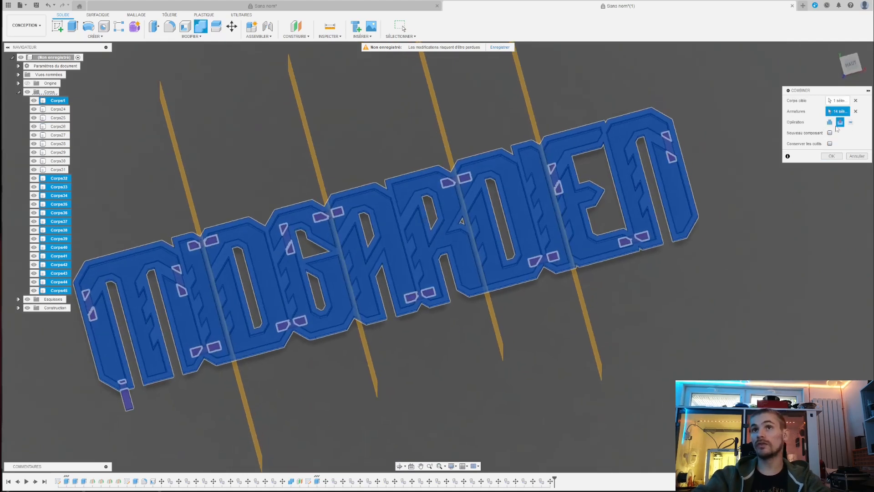
pyautogui.click(832, 156)
# Inspect the openings cut through the lettering's inner walls and the M's lower end from several angles
pyautogui.scroll(-3, 687, 196)
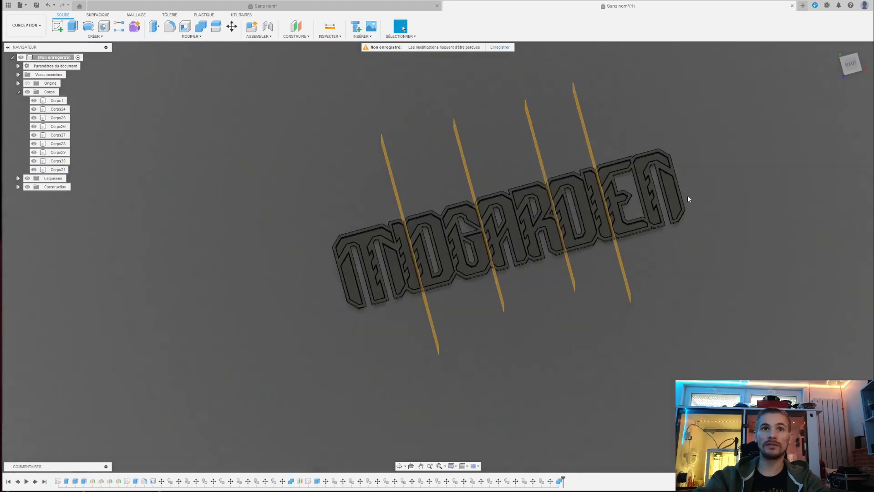
pyautogui.scroll(6, 433, 230)
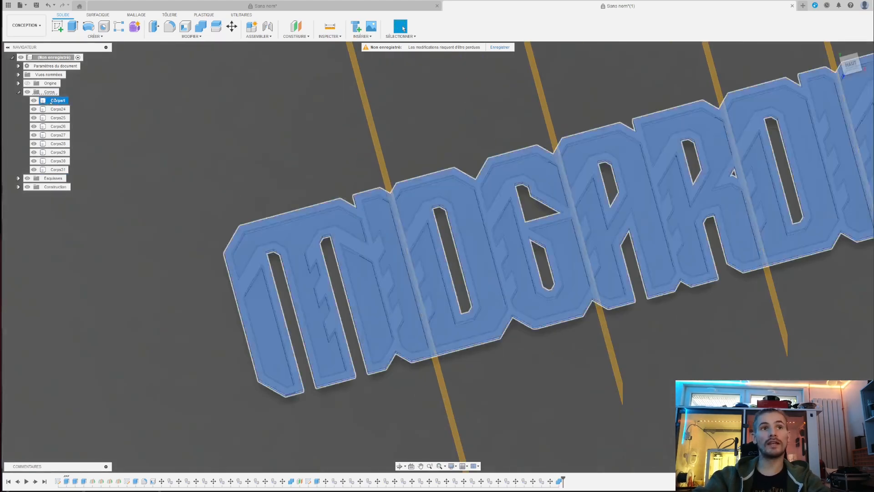
pyautogui.click(54, 100)
pyautogui.click(201, 291)
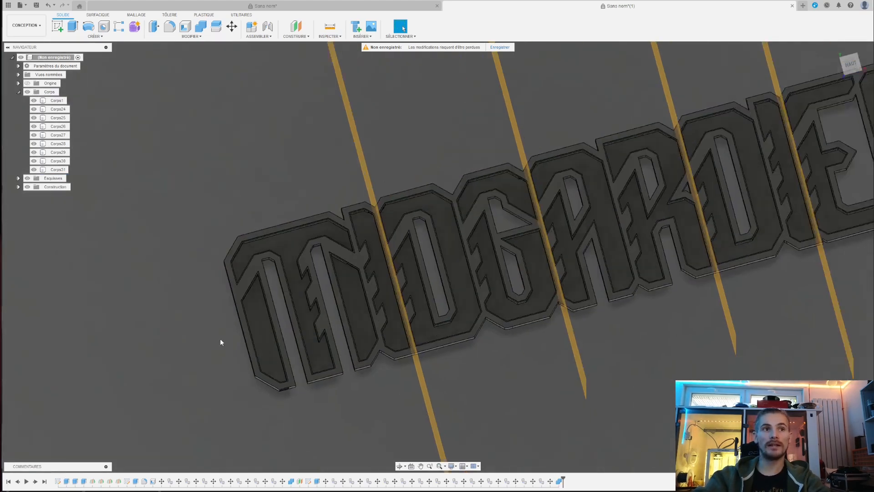
pyautogui.scroll(8, 254, 234)
pyautogui.keyDown('shift'); pyautogui.moveTo(449, 338); pyautogui.dragTo(390, 315, button='middle'); pyautogui.keyUp('shift')
pyautogui.scroll(-3, 359, 304)
pyautogui.scroll(8, 366, 286)
pyautogui.scroll(-9, 374, 280)
pyautogui.scroll(5, 400, 344)
pyautogui.keyDown('shift'); pyautogui.moveTo(391, 346); pyautogui.dragTo(280, 345, button='middle'); pyautogui.keyUp('shift')
pyautogui.scroll(-7, 302, 307)
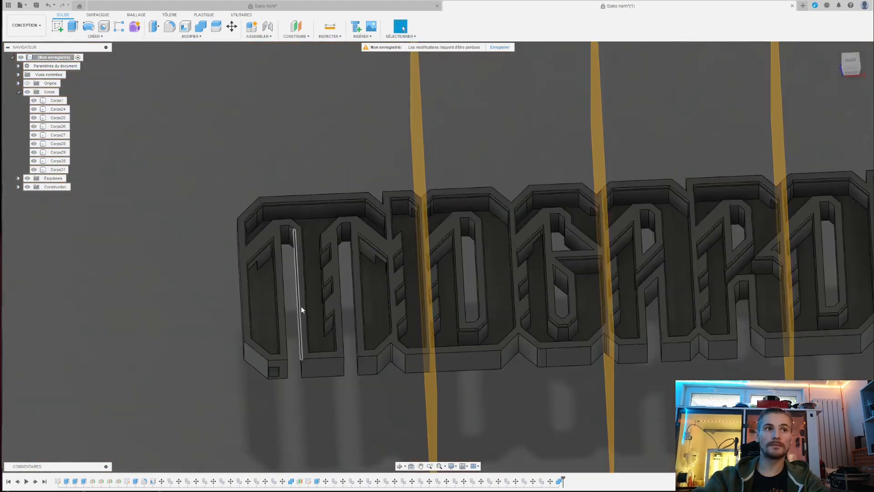
pyautogui.scroll(3, 419, 321)
pyautogui.moveTo(419, 321); pyautogui.dragTo(389, 338, button='middle')
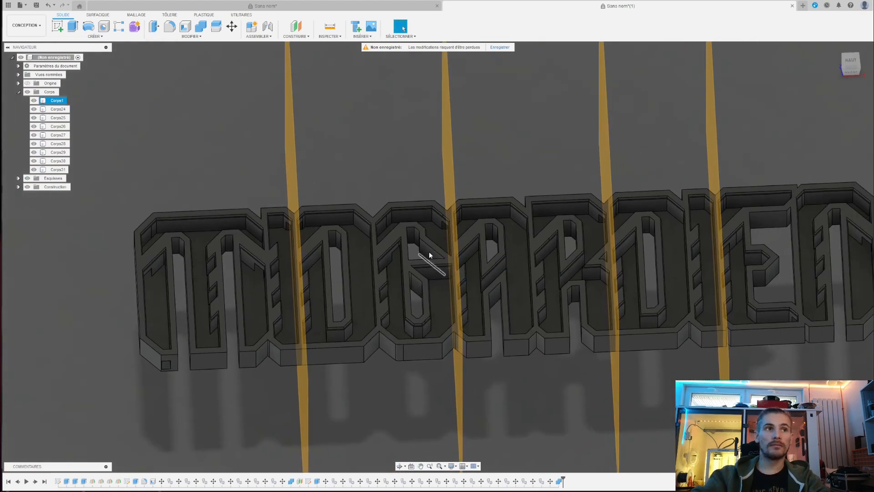
# Start a new sketch on the upper face of the lettering body
pyautogui.scroll(-4, 446, 252)
pyautogui.keyDown('shift'); pyautogui.moveTo(467, 252); pyautogui.dragTo(408, 270, button='middle'); pyautogui.keyUp('shift')
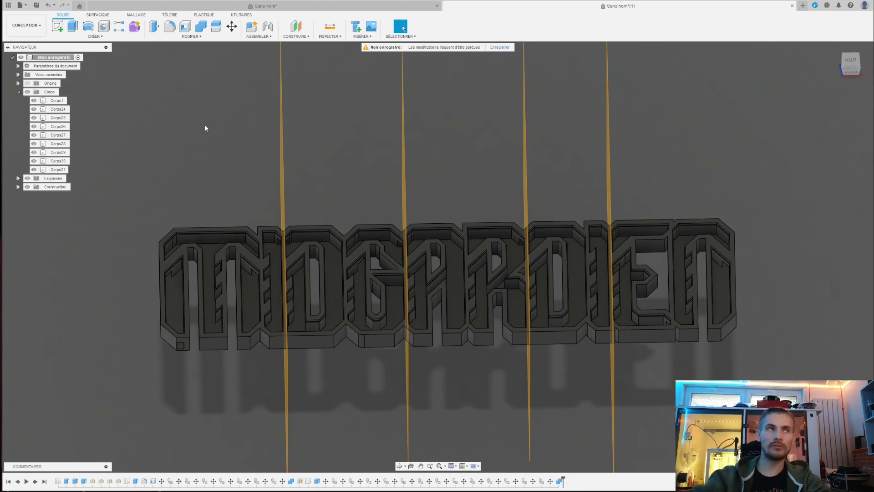
pyautogui.click(56, 30)
pyautogui.click(261, 255)
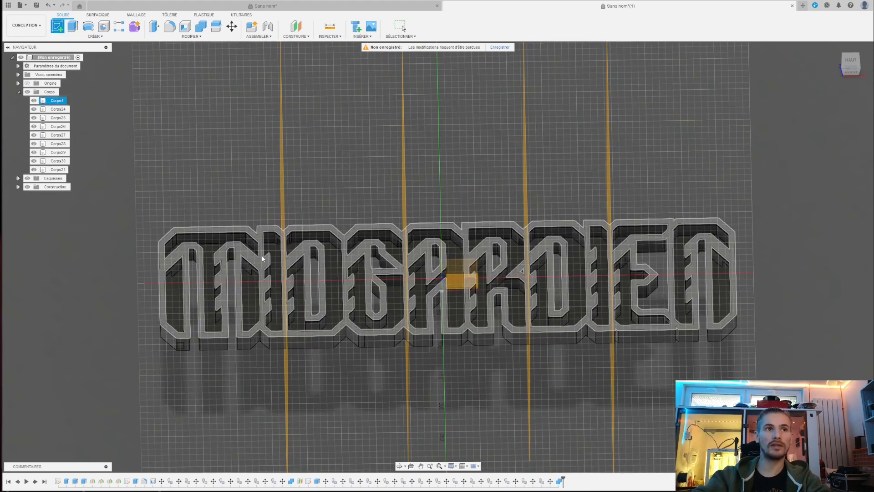
pyautogui.click(247, 256)
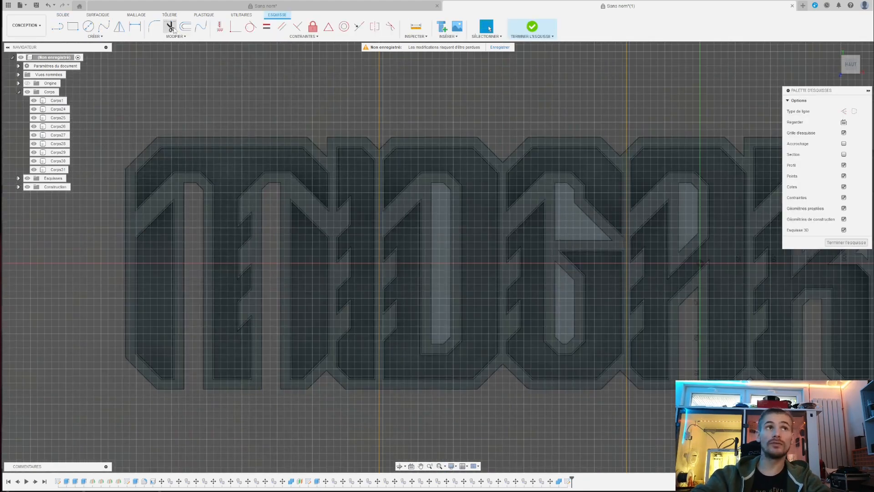
# Offset the closed inner contour of the M's left leg by 0.2 mm
pyautogui.click(185, 26)
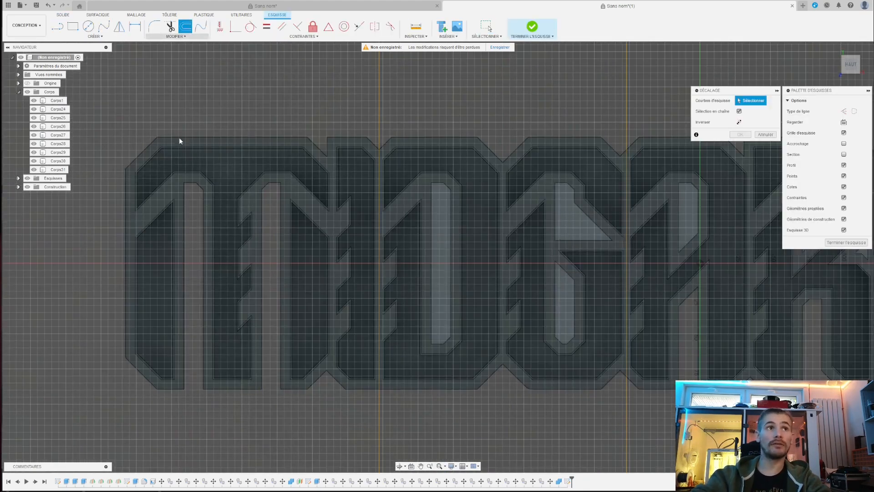
pyautogui.scroll(6, 181, 219)
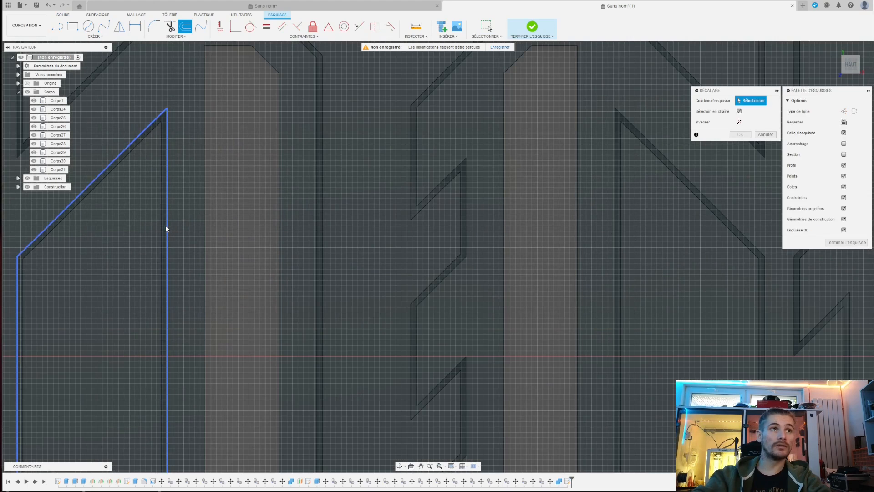
pyautogui.click(167, 226)
pyautogui.scroll(-2, 255, 205)
pyautogui.write('0')
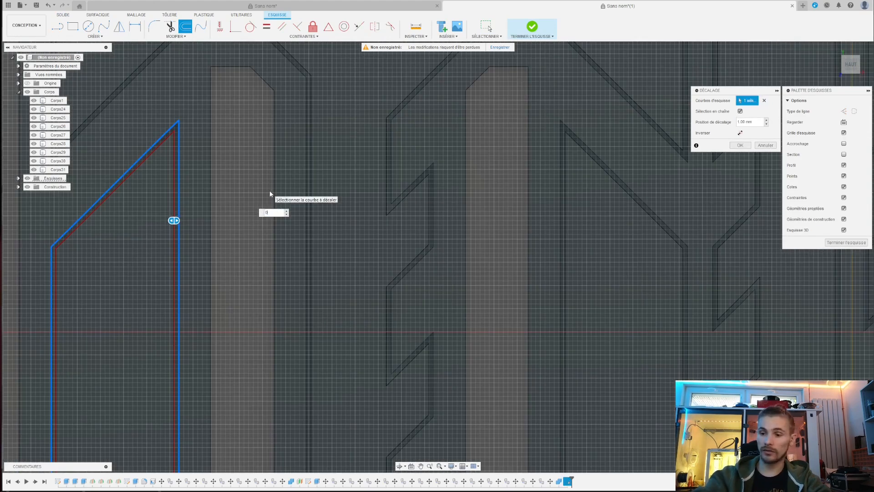
pyautogui.write('.2')
pyautogui.press('Return')
# Offset the M's large main inner contour and the inner contour of its right leg by 0.2 mm each
pyautogui.scroll(-4, 270, 194)
pyautogui.scroll(3, 219, 200)
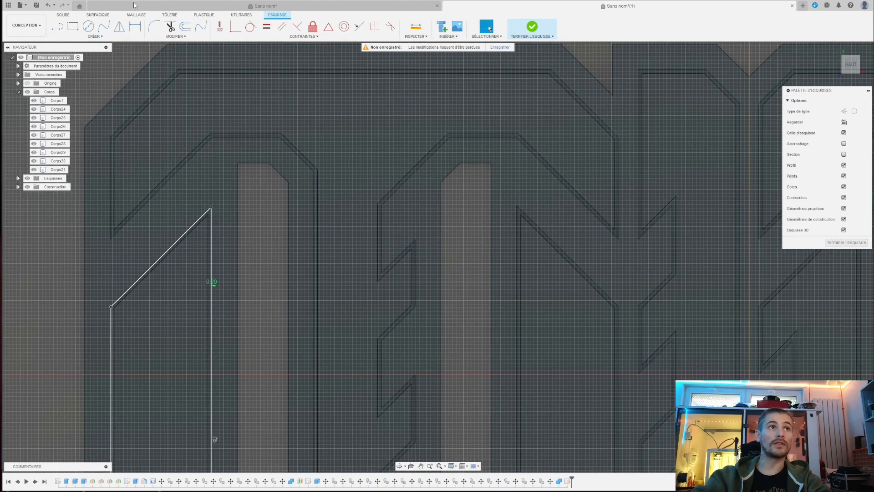
pyautogui.click(184, 27)
pyautogui.click(203, 148)
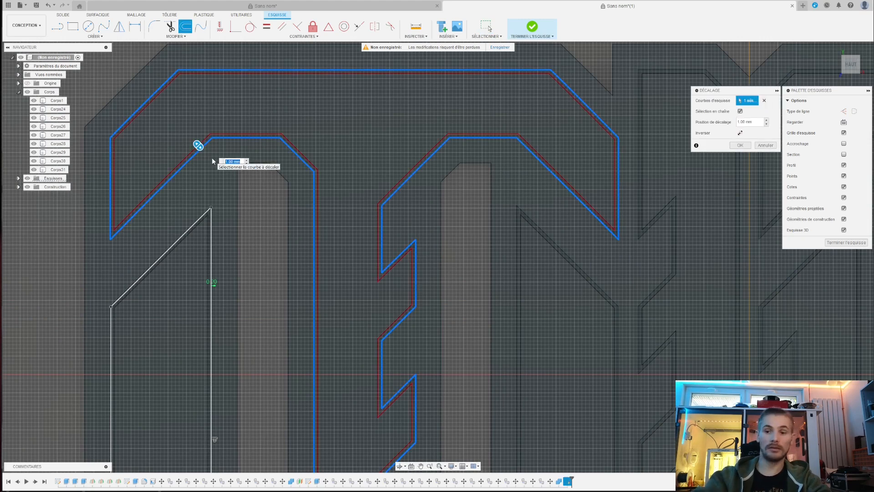
pyautogui.press('Escape')
pyautogui.click(186, 26)
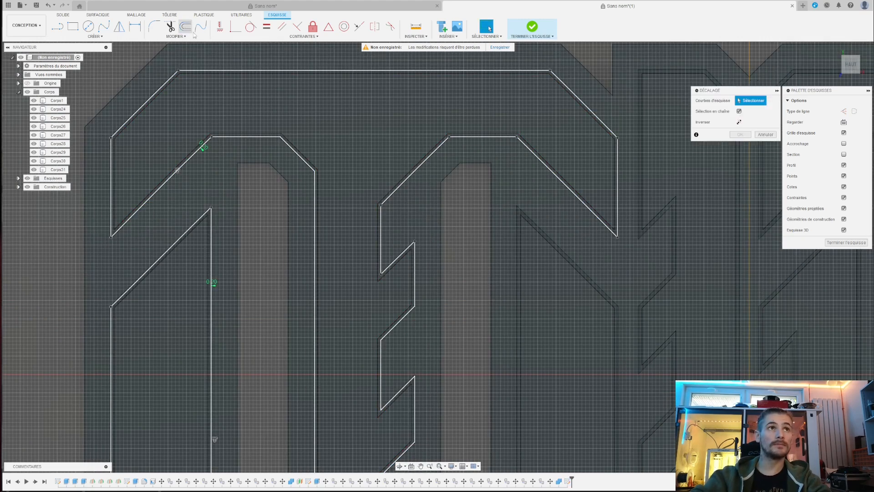
pyautogui.click(519, 272)
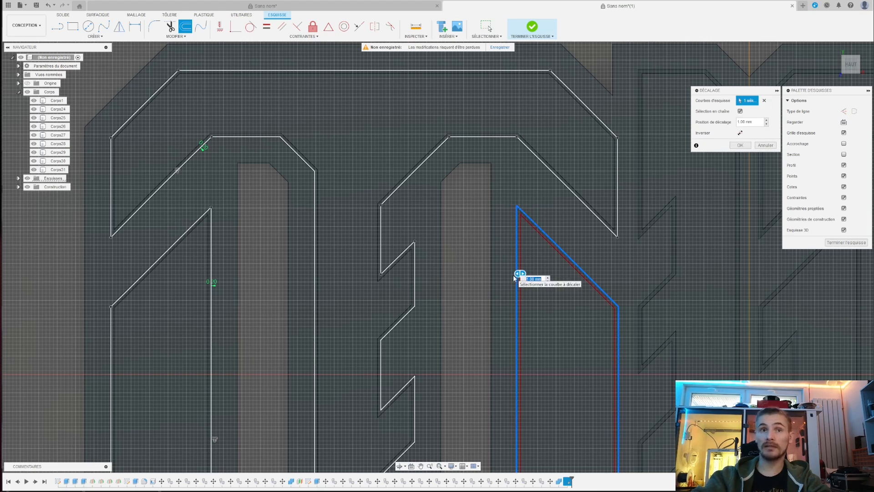
pyautogui.press('Escape')
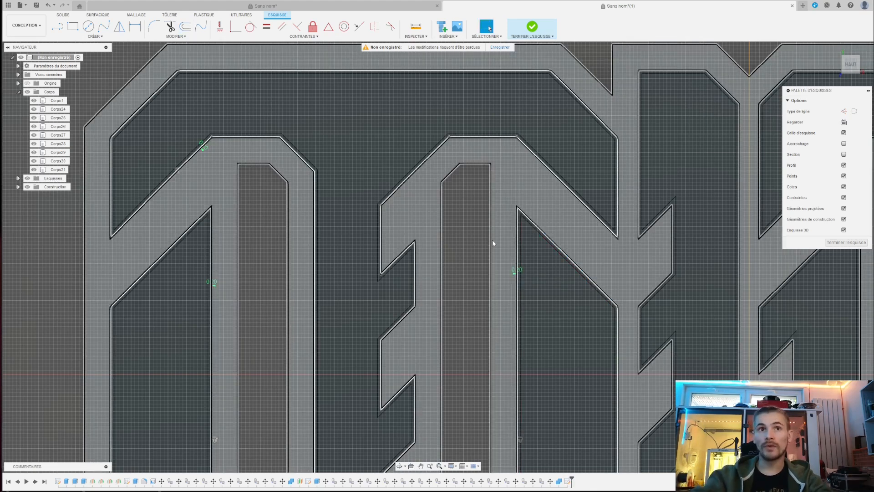
# Offset the inner contours of the first I and the first D by 0.2 mm each
pyautogui.scroll(-5, 492, 240)
pyautogui.scroll(4, 581, 228)
pyautogui.press('o')
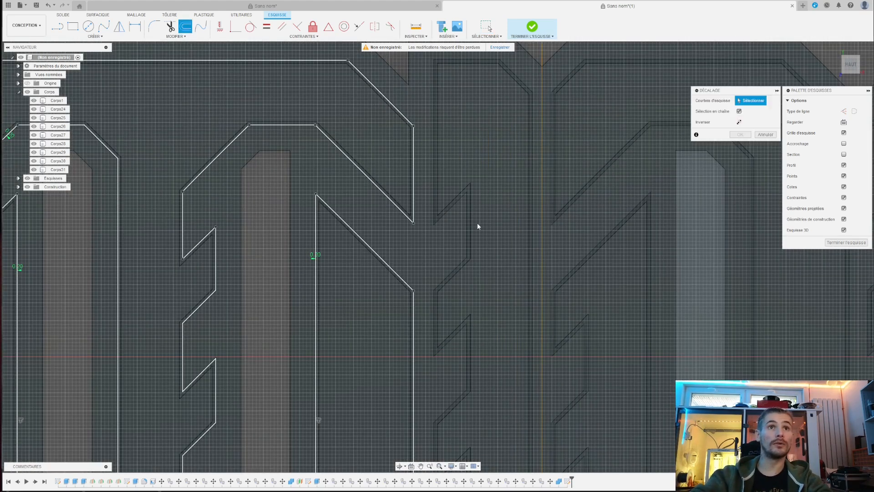
pyautogui.click(436, 187)
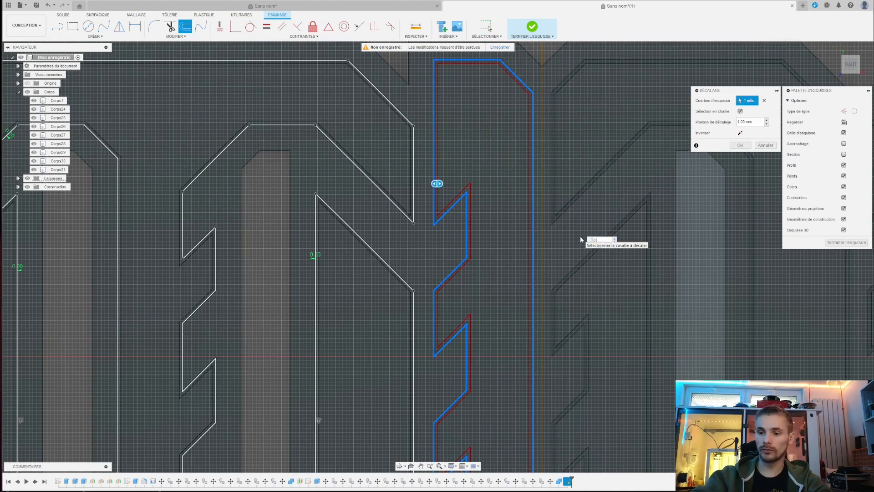
pyautogui.press('Return')
pyautogui.click(185, 27)
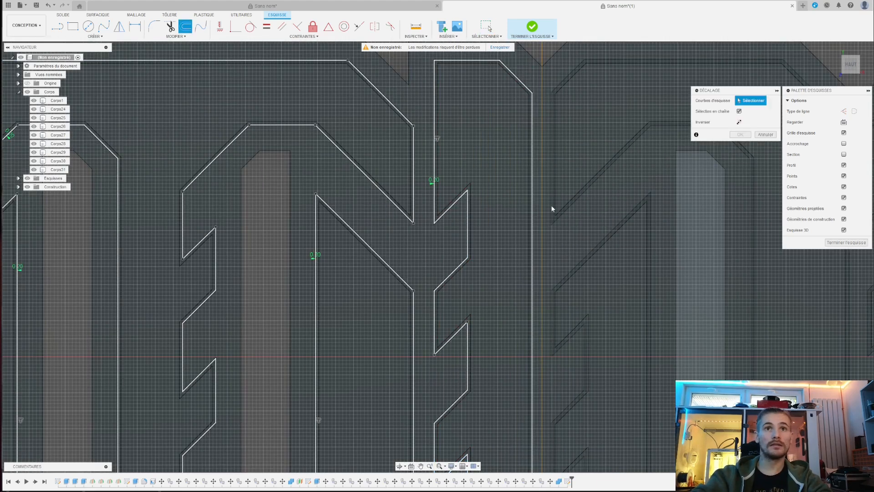
pyautogui.click(569, 211)
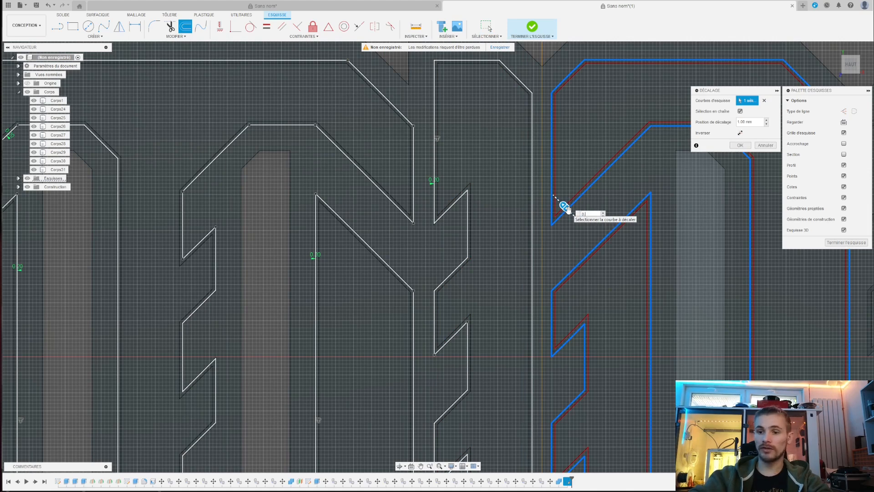
pyautogui.press('Return')
# Offset the G's upper and lower inner contours by 0.2 mm each
pyautogui.scroll(-5, 592, 205)
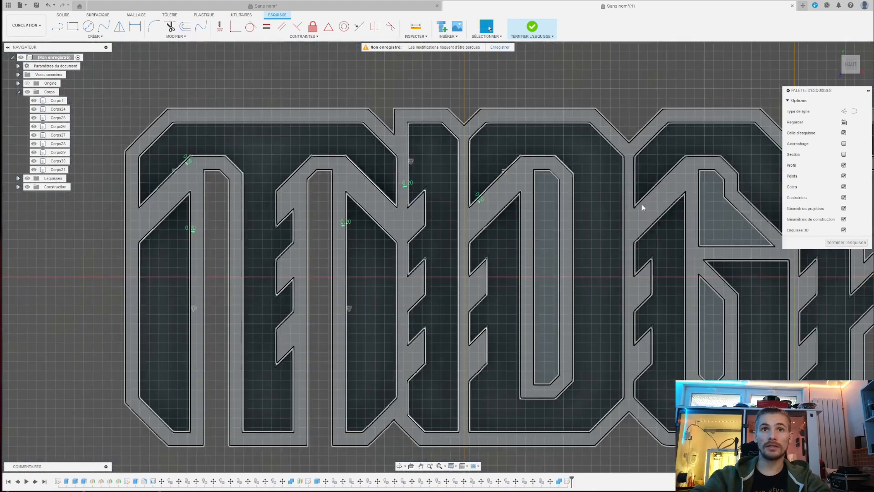
pyautogui.scroll(6, 552, 171)
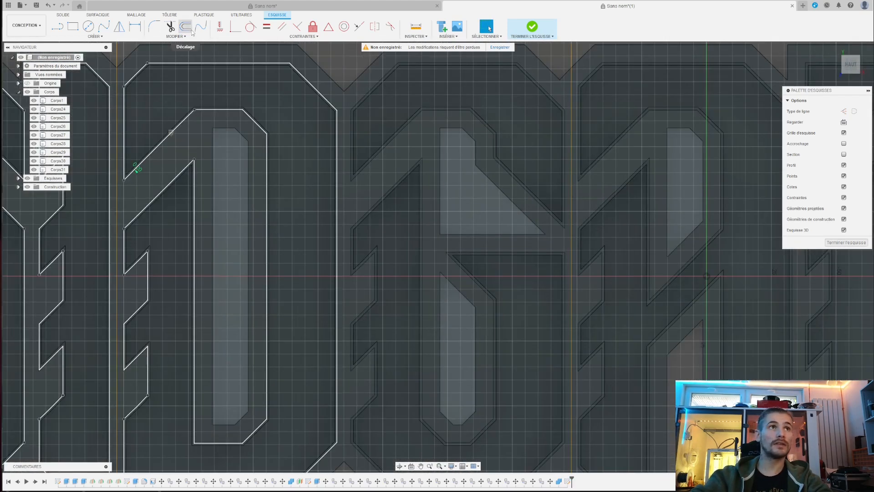
pyautogui.click(191, 31)
pyautogui.click(387, 145)
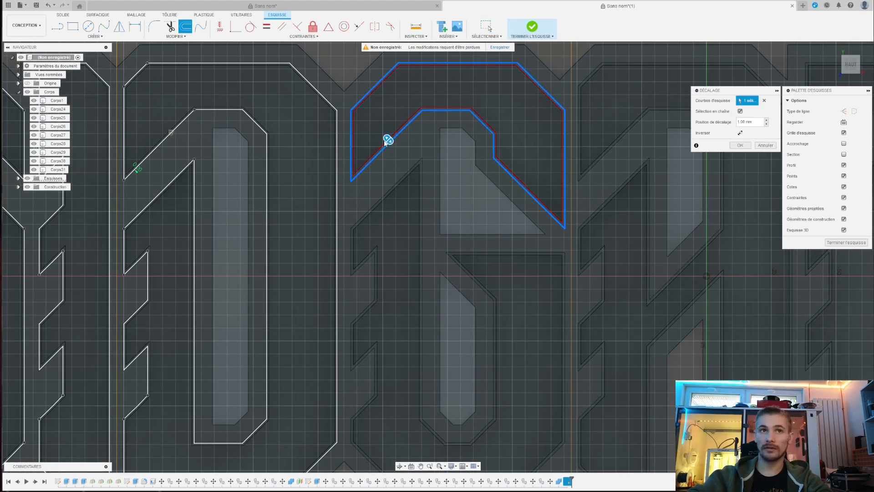
pyautogui.press('Return')
pyautogui.press('o')
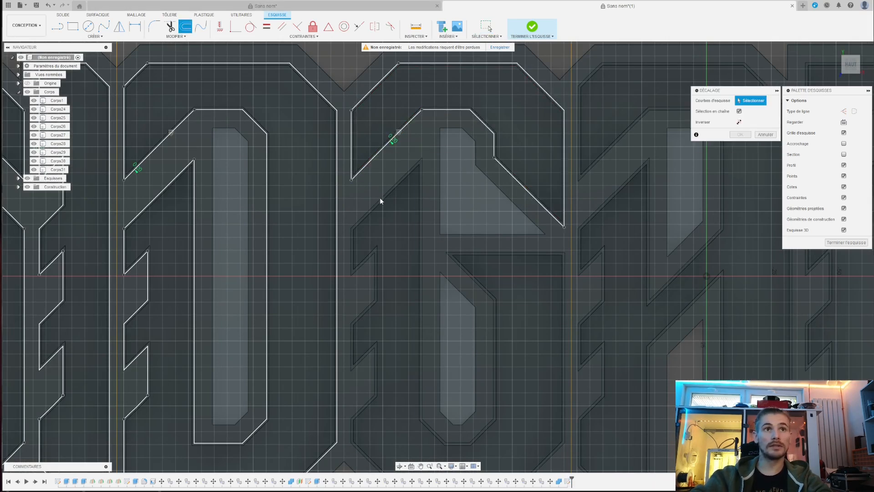
pyautogui.click(380, 200)
pyautogui.press('Return')
# Offset the inner contours of the A and the R by 0.2 mm each
pyautogui.scroll(-3, 132, 179)
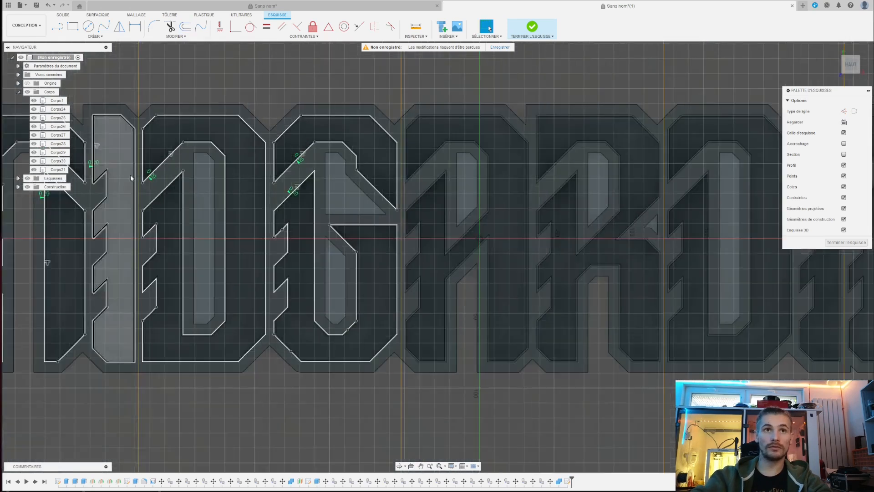
pyautogui.scroll(2, 450, 127)
pyautogui.press('o')
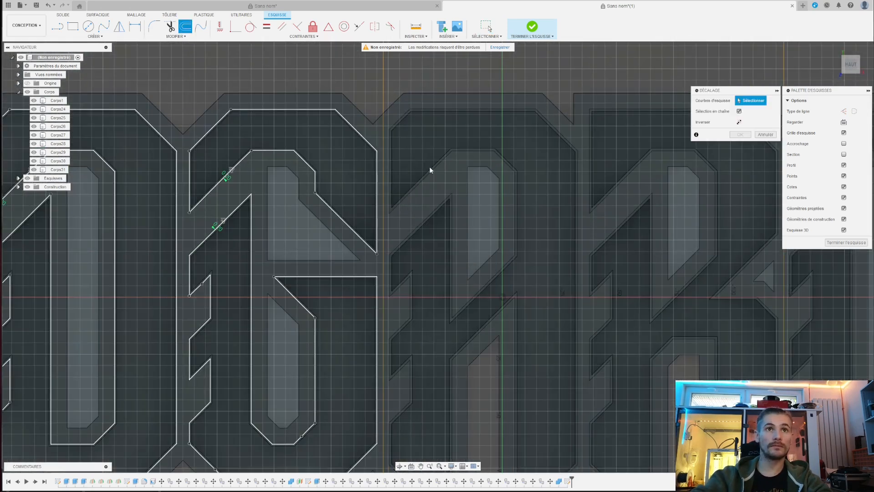
pyautogui.click(429, 168)
pyautogui.press('Return')
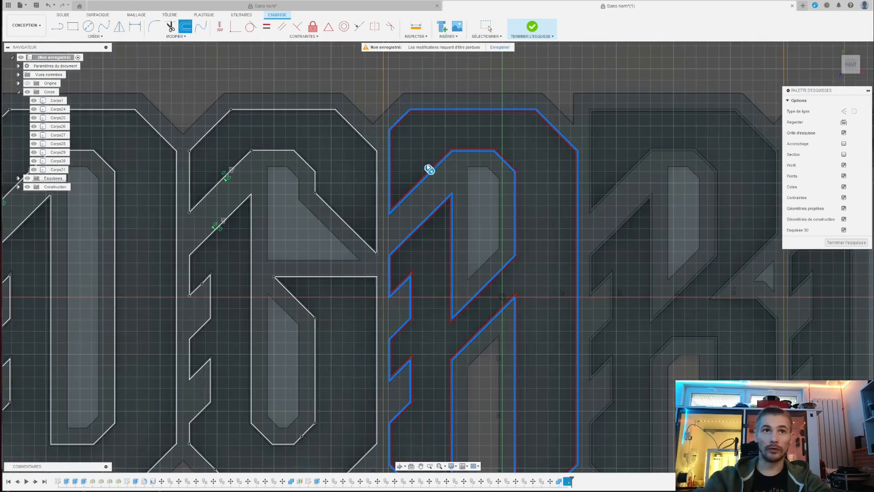
pyautogui.scroll(-3, 426, 170)
pyautogui.scroll(3, 263, 47)
pyautogui.press('o')
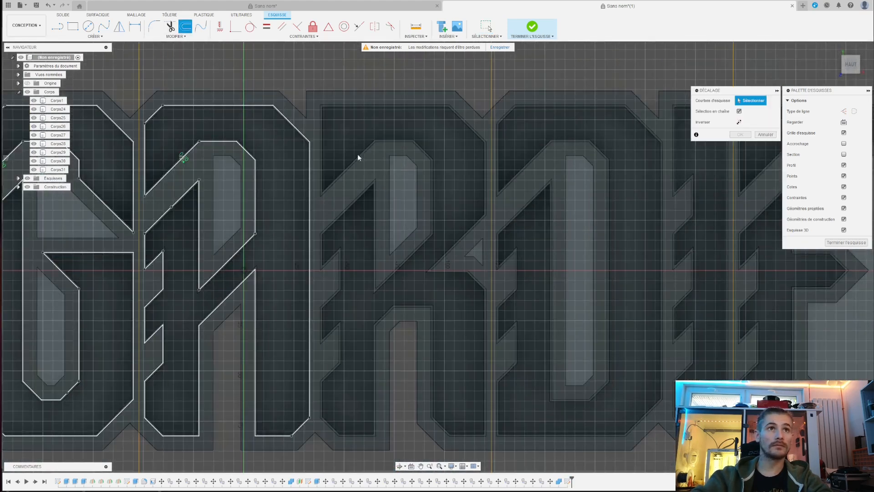
pyautogui.click(360, 155)
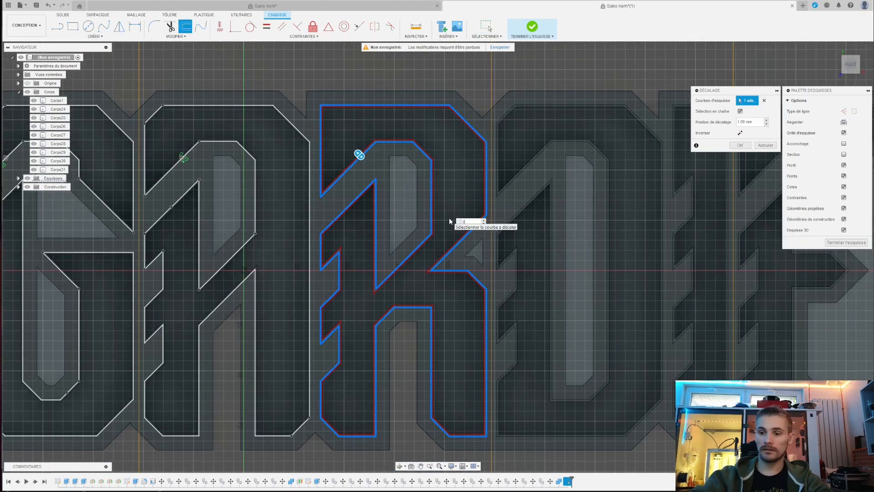
pyautogui.press('Return')
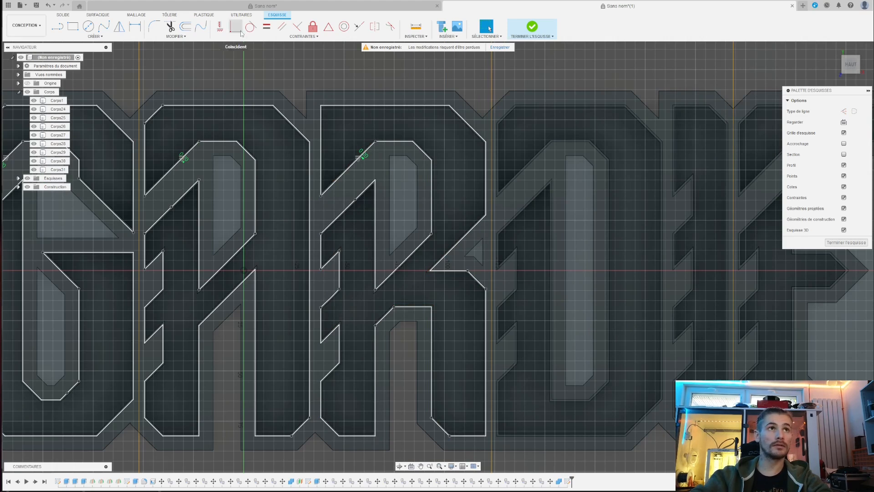
# Offset the inner contours of the second D and the second I by 0.2 mm each
pyautogui.press('o')
pyautogui.scroll(5, 353, 127)
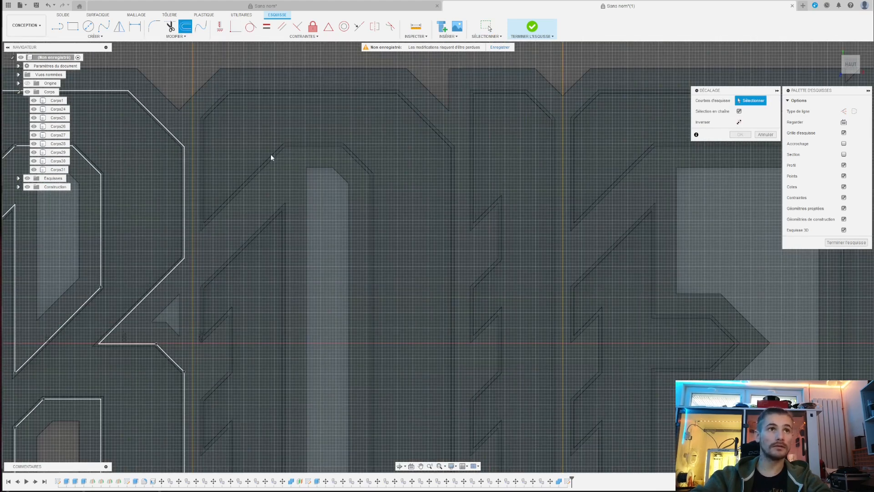
pyautogui.click(271, 160)
pyautogui.write('2')
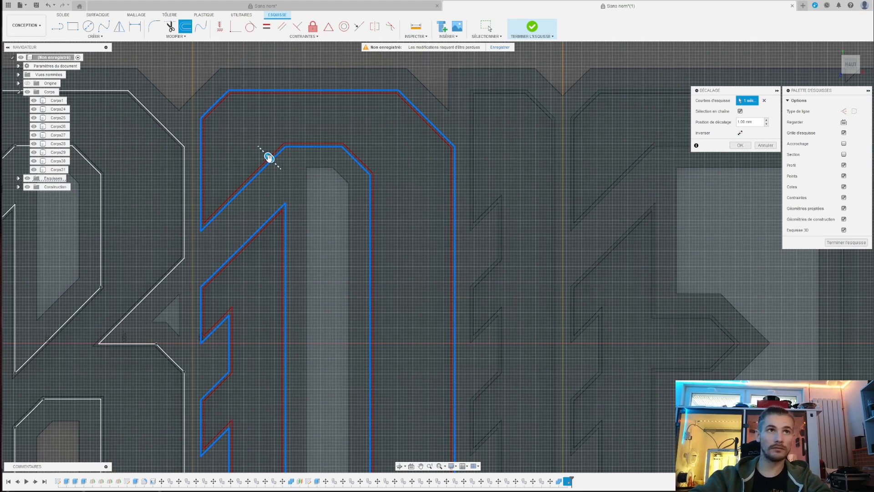
pyautogui.press('Return')
pyautogui.press('o')
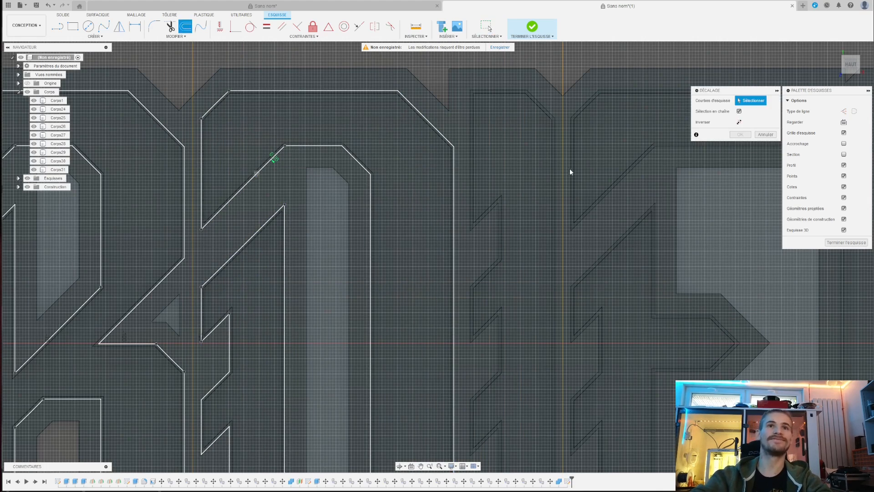
pyautogui.click(488, 210)
pyautogui.press('Return')
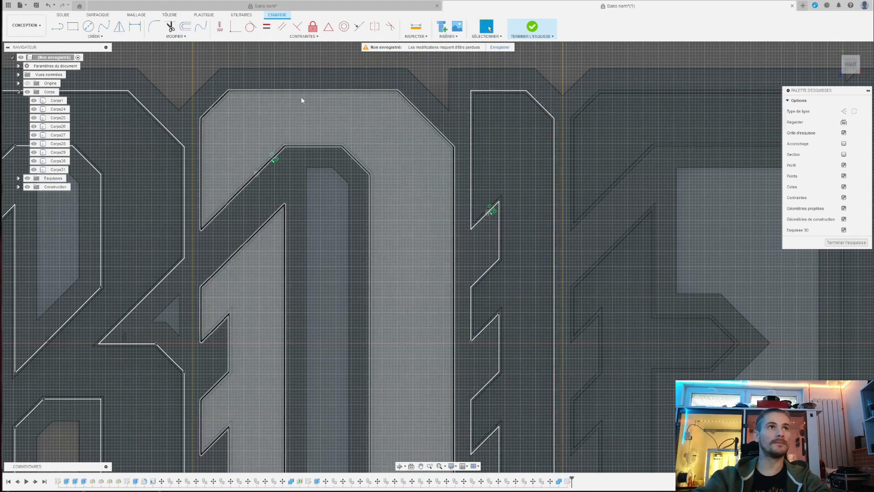
# Offset the E's upper arm contour and its main inner contour by 0.2 mm each
pyautogui.press('o')
pyautogui.scroll(-3, 330, 289)
pyautogui.scroll(-2, 330, 290)
pyautogui.scroll(3, 512, 233)
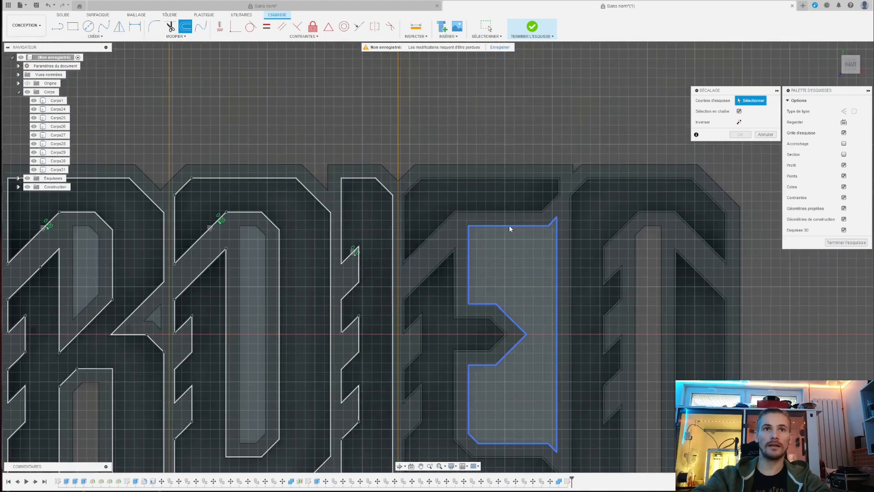
pyautogui.click(499, 212)
pyautogui.write('00')
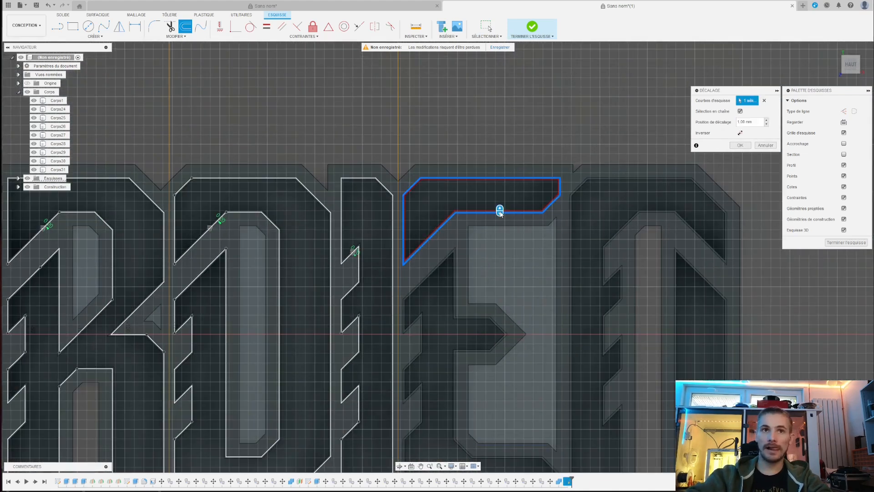
pyautogui.press('Return')
pyautogui.press('o')
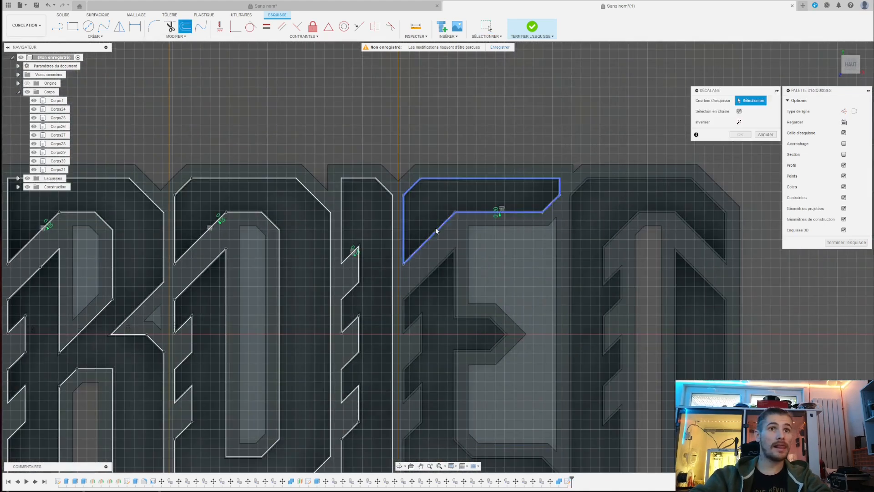
pyautogui.click(436, 265)
pyautogui.write('0')
pyautogui.press('Return')
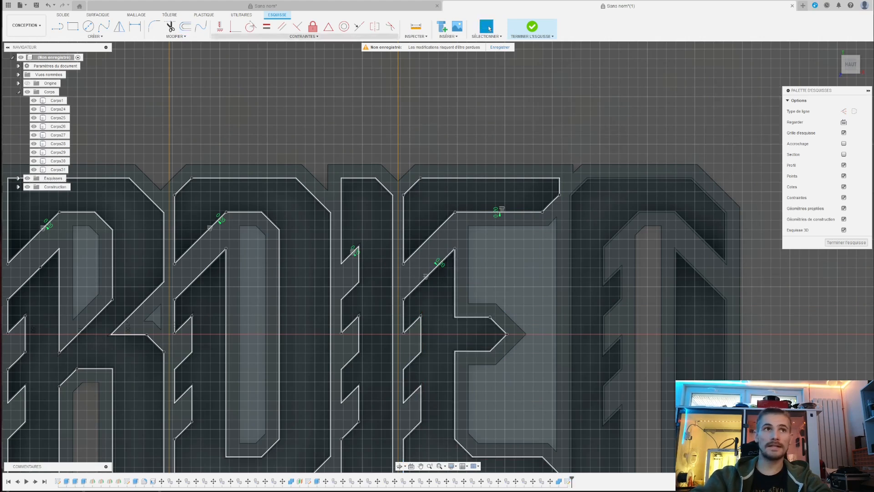
# Offset the last N's main inner contour and its separate leg contour by 0.2 mm each, and finish the sketch
pyautogui.press('o')
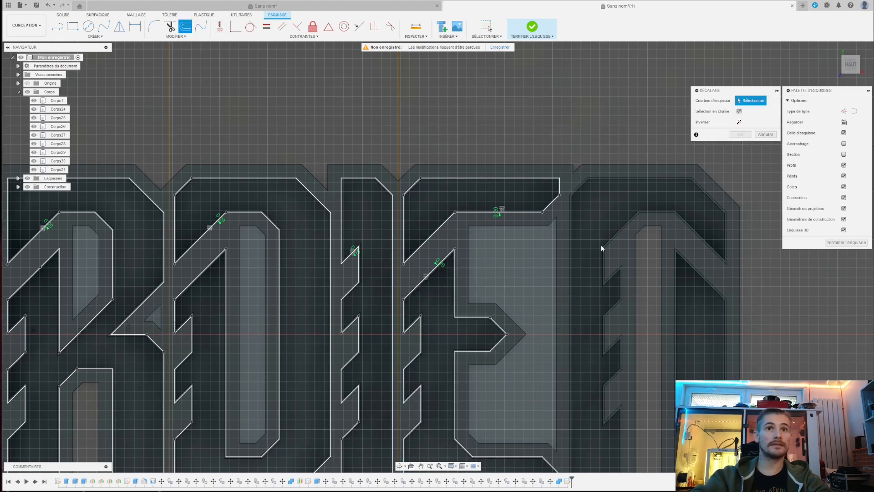
pyautogui.click(566, 246)
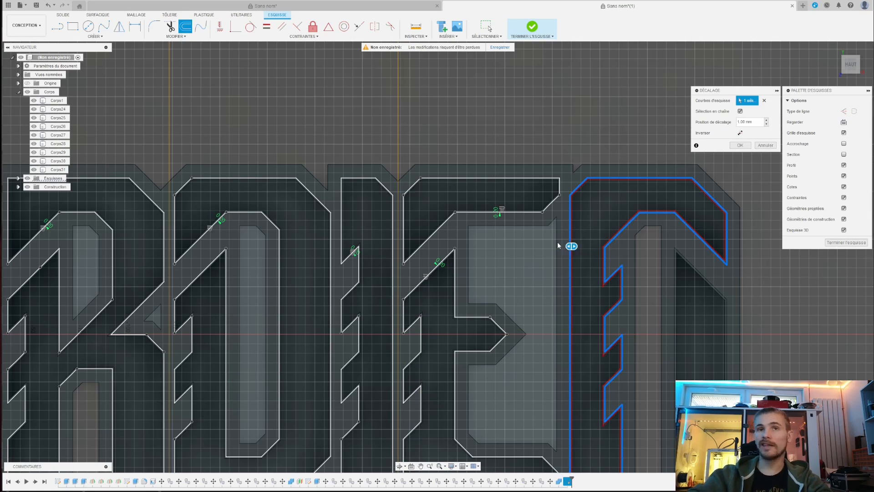
pyautogui.press('Return')
pyautogui.click(189, 31)
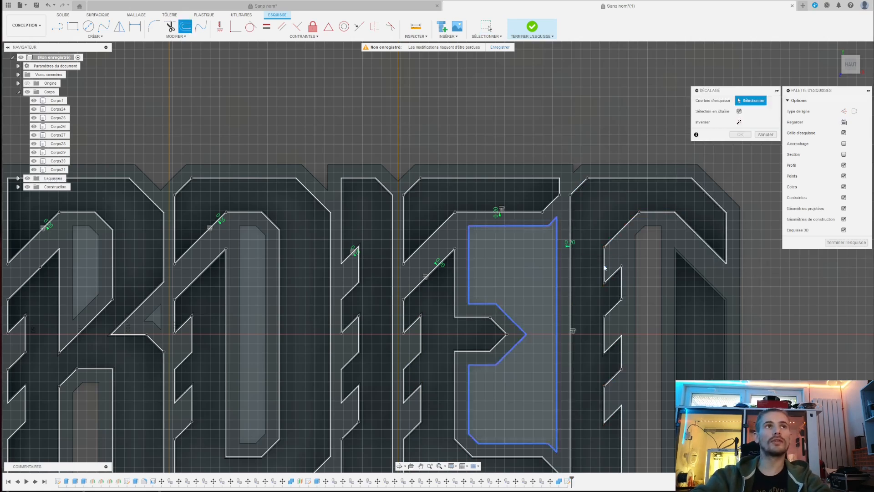
pyautogui.click(675, 300)
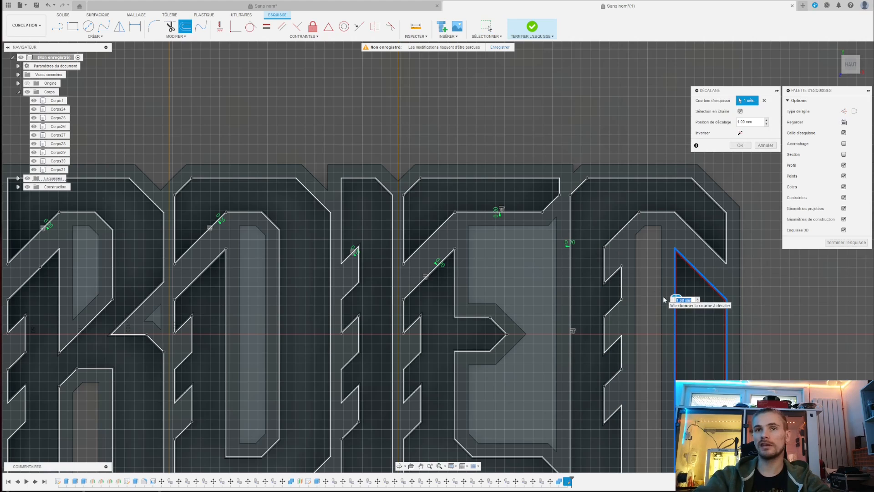
pyautogui.press('Return')
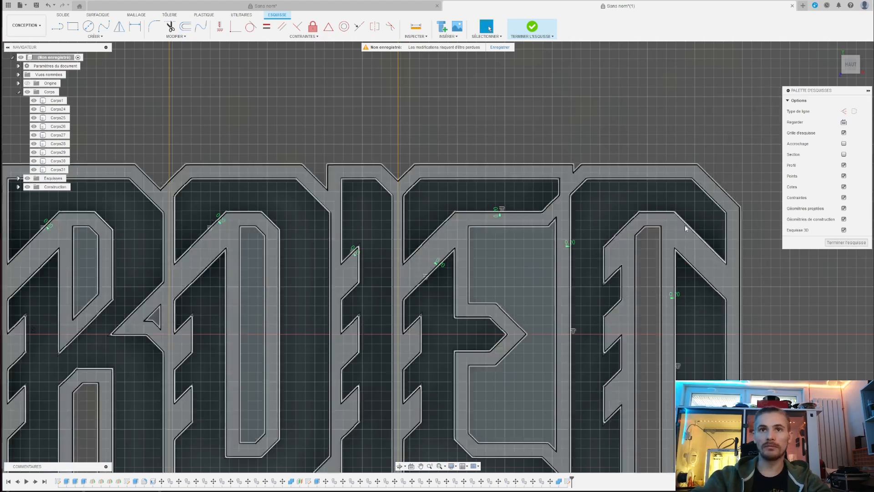
pyautogui.click(846, 242)
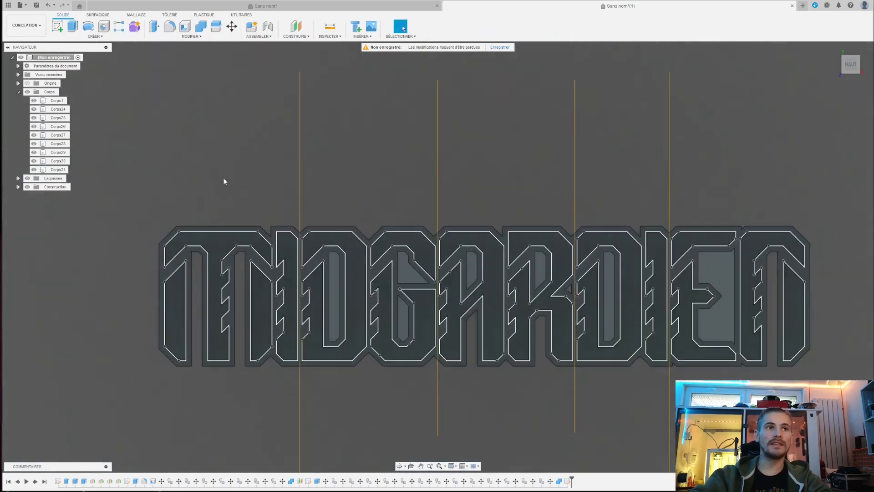
# Start an extrusion with the offset inner profiles of the M, the first I, the first D and the G
pyautogui.click(72, 26)
pyautogui.scroll(6, 228, 287)
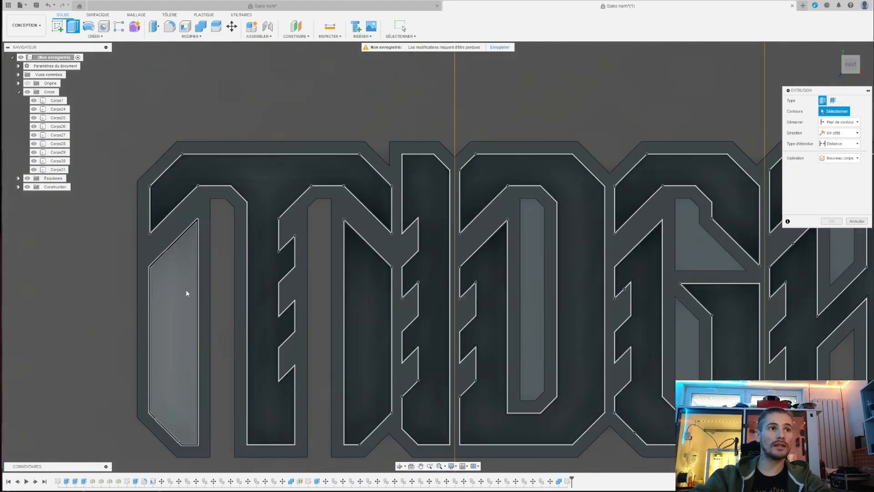
pyautogui.click(187, 292)
pyautogui.click(183, 188)
pyautogui.click(374, 286)
pyautogui.click(436, 178)
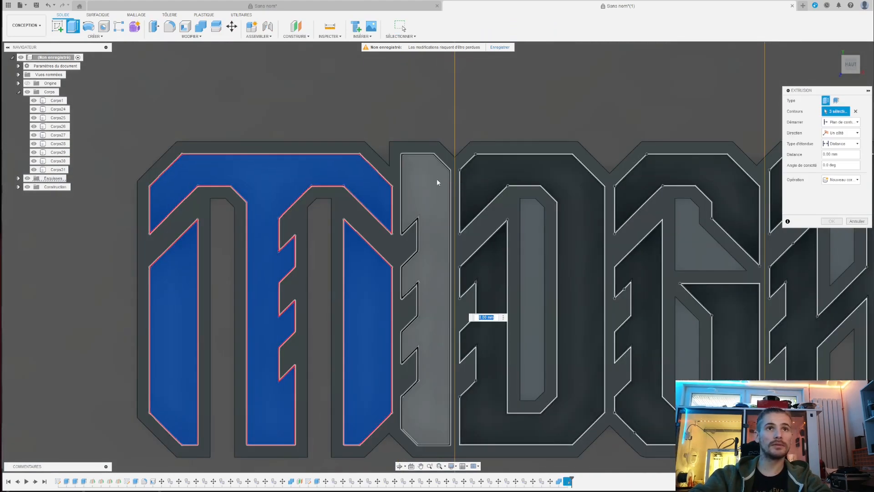
pyautogui.click(499, 171)
pyautogui.click(660, 182)
pyautogui.click(643, 281)
pyautogui.scroll(-4, 292, 358)
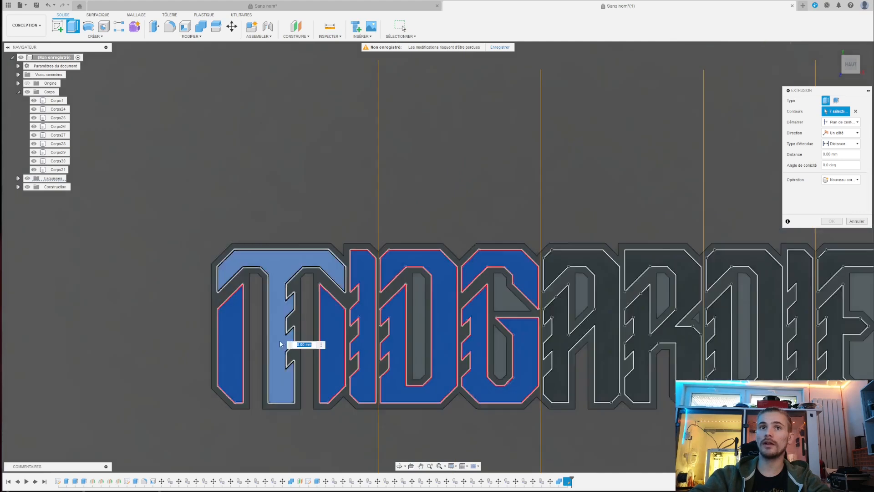
# Add the inner profiles of the A, R, second D, second I, E and N to the extrusion
pyautogui.scroll(3, 601, 289)
pyautogui.click(630, 274)
pyautogui.scroll(-3, 460, 267)
pyautogui.scroll(3, 669, 279)
pyautogui.click(564, 241)
pyautogui.click(620, 241)
pyautogui.scroll(-3, 620, 242)
pyautogui.scroll(3, 569, 255)
pyautogui.click(568, 255)
pyautogui.click(618, 248)
pyautogui.click(630, 288)
pyautogui.click(728, 238)
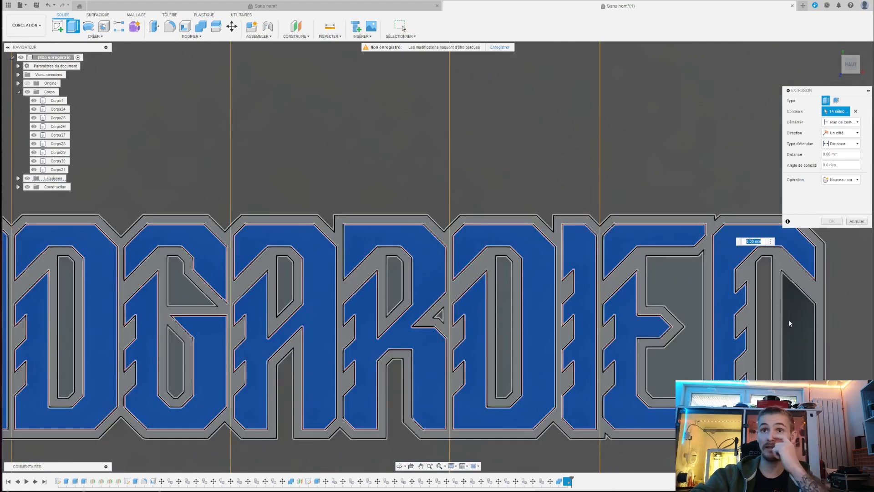
pyautogui.click(789, 320)
# Extrude all the selected letter profiles -4.8 mm down into the lettering as new bodies
pyautogui.keyDown('shift'); pyautogui.moveTo(655, 392); pyautogui.dragTo(436, 302, button='middle'); pyautogui.keyUp('shift')
pyautogui.scroll(-3, 435, 303)
pyautogui.scroll(1, 436, 303)
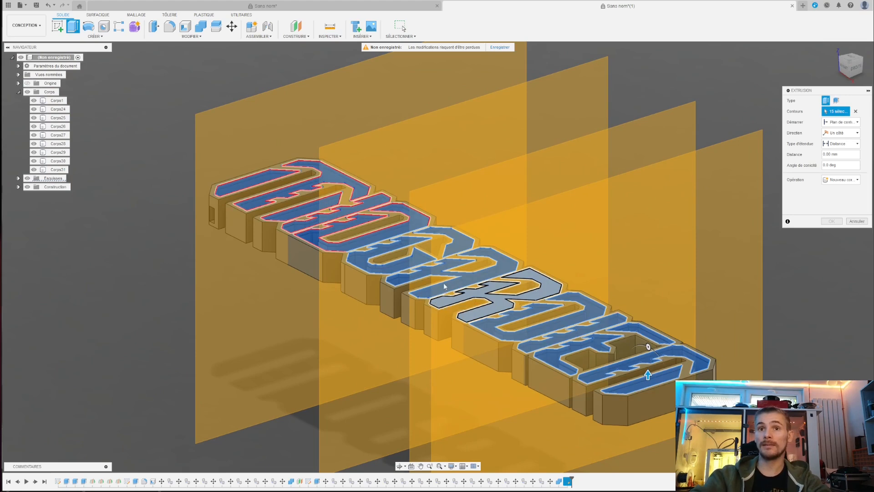
pyautogui.moveTo(648, 375); pyautogui.dragTo(648, 391)
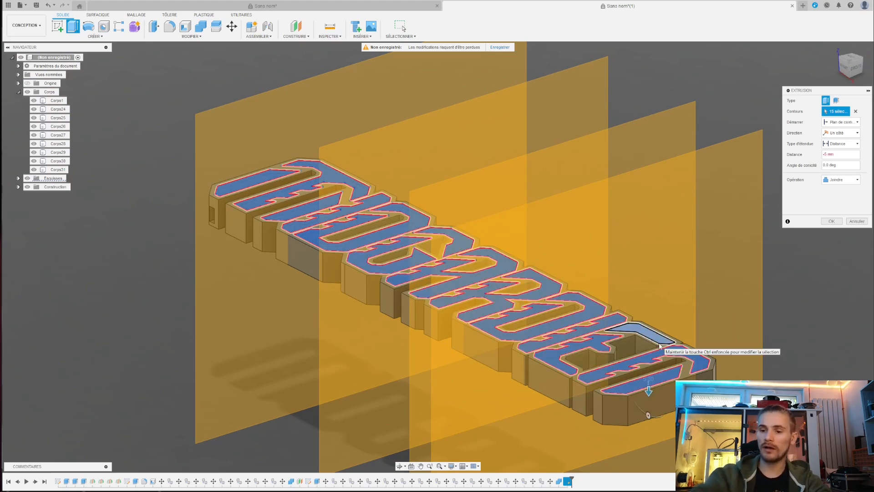
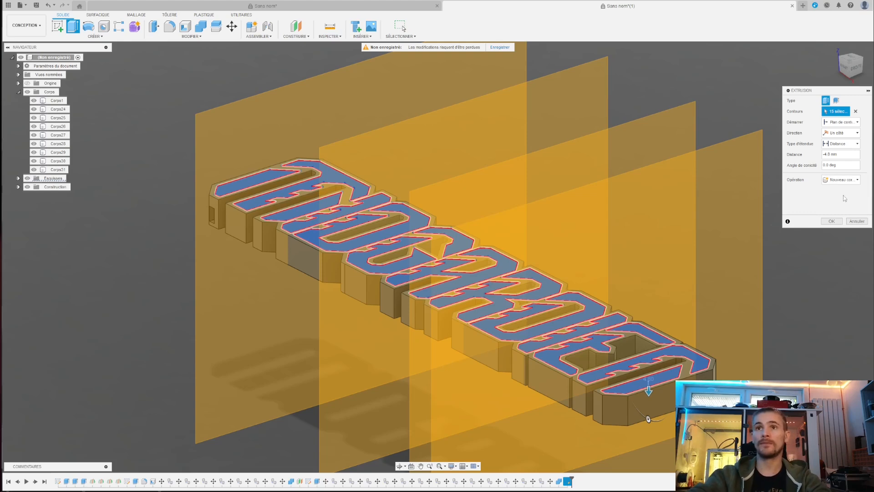
pyautogui.click(834, 223)
# Examine the extruded letter inserts, and compare them with the hollow letters in the other open document, Sans nom*
pyautogui.scroll(-3, 425, 221)
pyautogui.scroll(3, 365, 226)
pyautogui.keyDown('shift'); pyautogui.moveTo(350, 205); pyautogui.dragTo(288, 244, button='middle'); pyautogui.keyUp('shift')
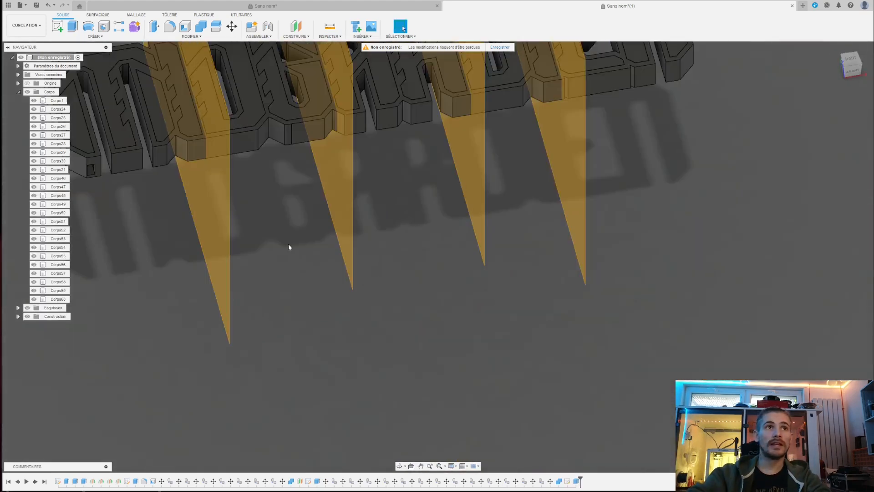
pyautogui.scroll(-4, 318, 228)
pyautogui.scroll(3, 366, 201)
pyautogui.moveTo(367, 201); pyautogui.dragTo(374, 255, button='middle')
pyautogui.scroll(-3, 450, 363)
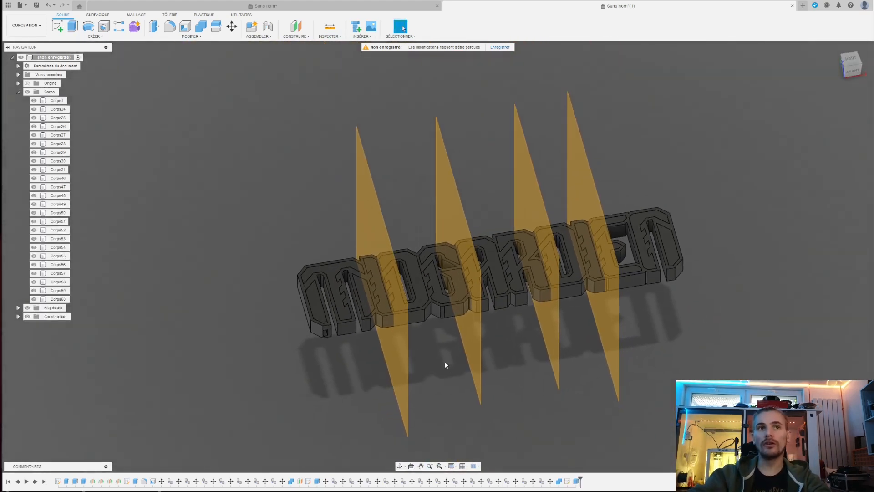
pyautogui.scroll(5, 442, 358)
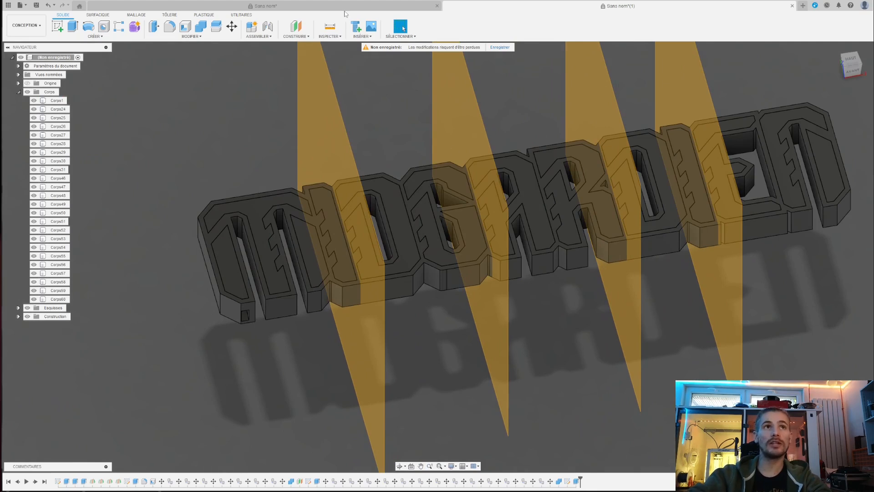
pyautogui.click(264, 6)
pyautogui.scroll(10, 395, 266)
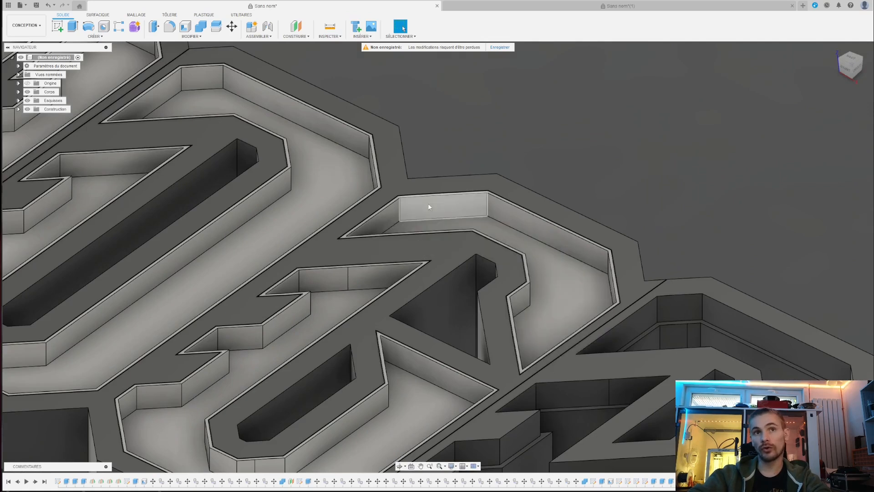
pyautogui.scroll(-4, 488, 218)
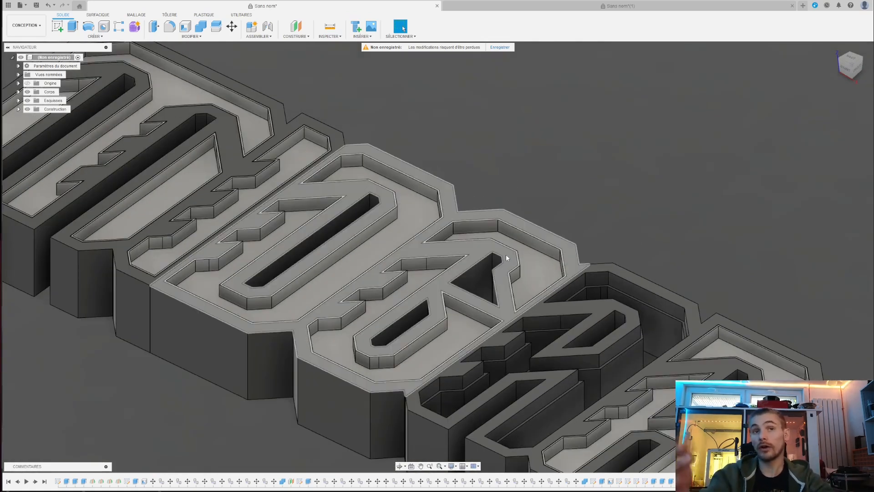
# Return to the Sans nom*(1) document and start a Shell on the upper faces of the M, I, D, G and A inserts
pyautogui.click(544, 6)
pyautogui.scroll(-2, 464, 244)
pyautogui.scroll(5, 362, 198)
pyautogui.moveTo(371, 228); pyautogui.dragTo(298, 293, button='middle')
pyautogui.scroll(-3, 273, 301)
pyautogui.scroll(3, 268, 264)
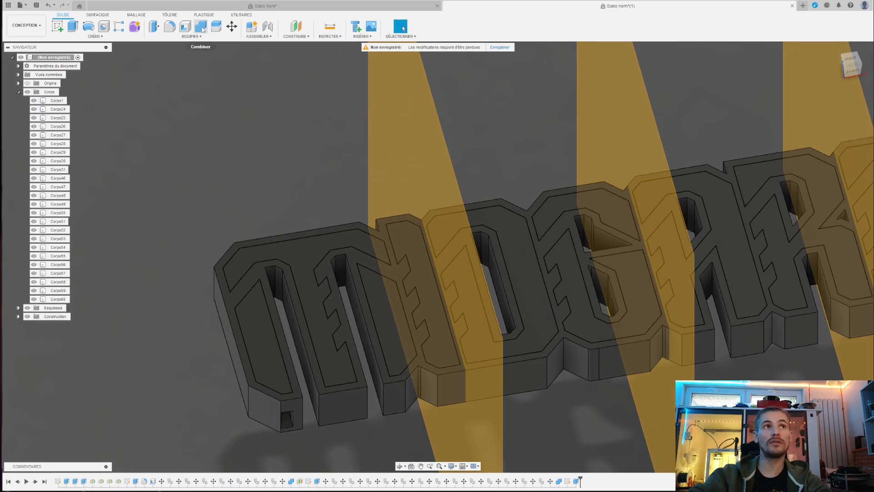
pyautogui.click(185, 28)
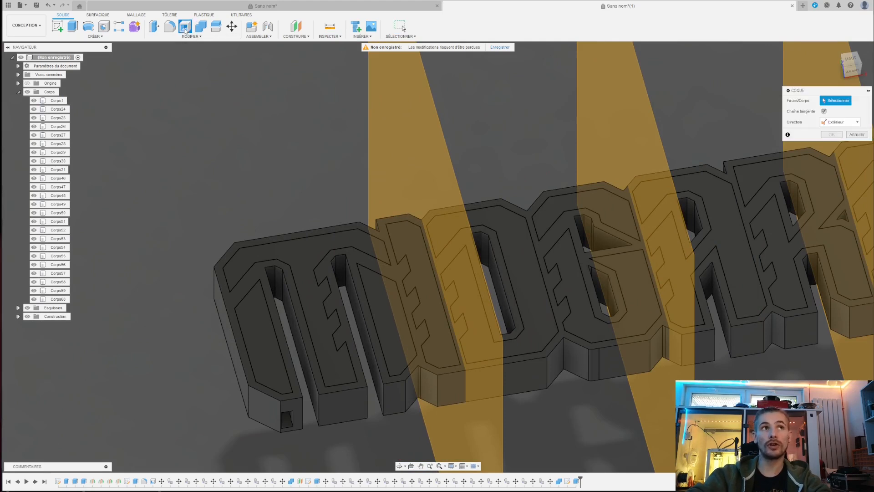
pyautogui.click(252, 323)
pyautogui.click(297, 259)
pyautogui.click(392, 310)
pyautogui.click(427, 313)
pyautogui.click(491, 257)
pyautogui.click(569, 214)
pyautogui.click(588, 291)
pyautogui.click(680, 184)
pyautogui.scroll(-3, 310, 301)
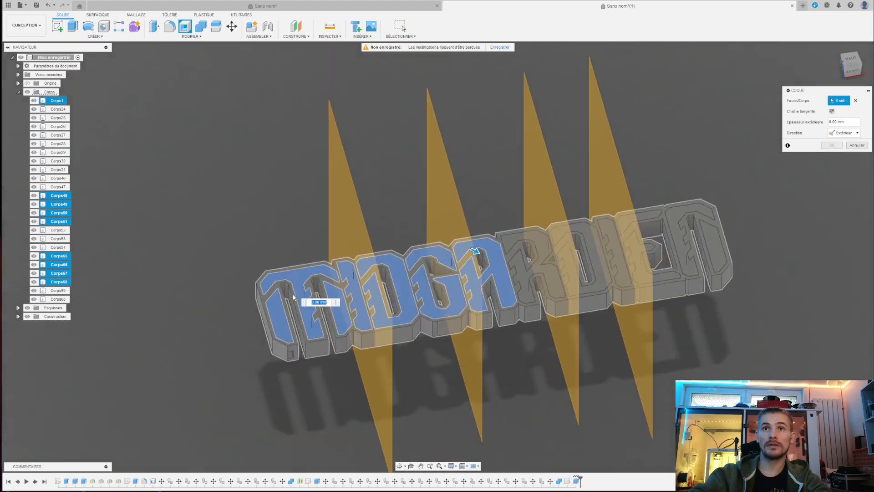
# Add the upper faces of the R, D, I, E and N inserts, and shell all selected bodies inward
pyautogui.scroll(4, 477, 288)
pyautogui.click(539, 268)
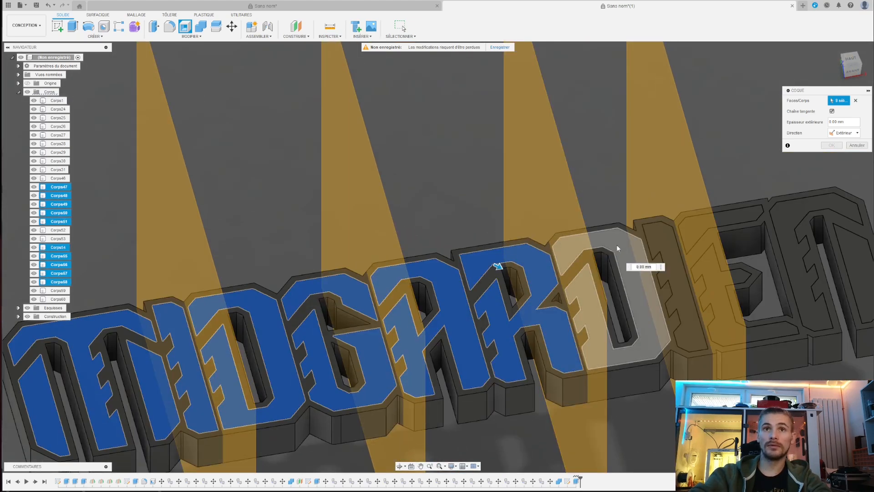
pyautogui.click(618, 248)
pyautogui.click(687, 227)
pyautogui.click(729, 218)
pyautogui.click(774, 328)
pyautogui.click(810, 261)
pyautogui.click(855, 288)
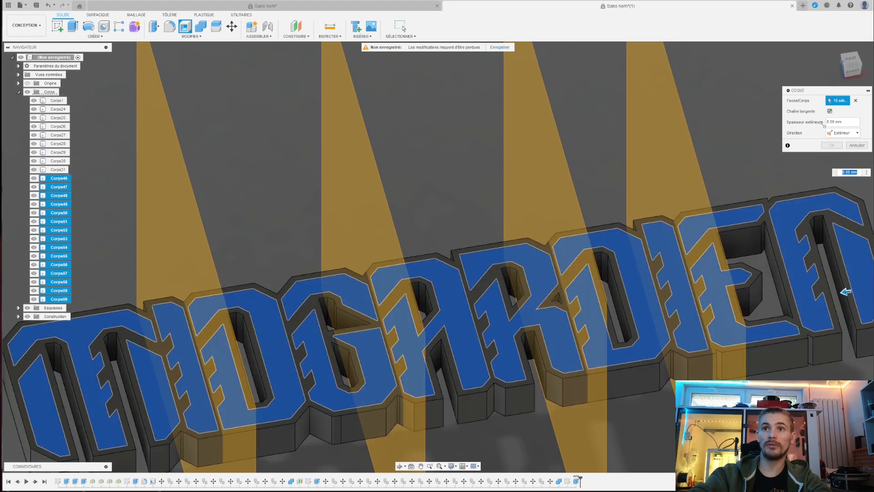
pyautogui.click(856, 133)
pyautogui.click(842, 142)
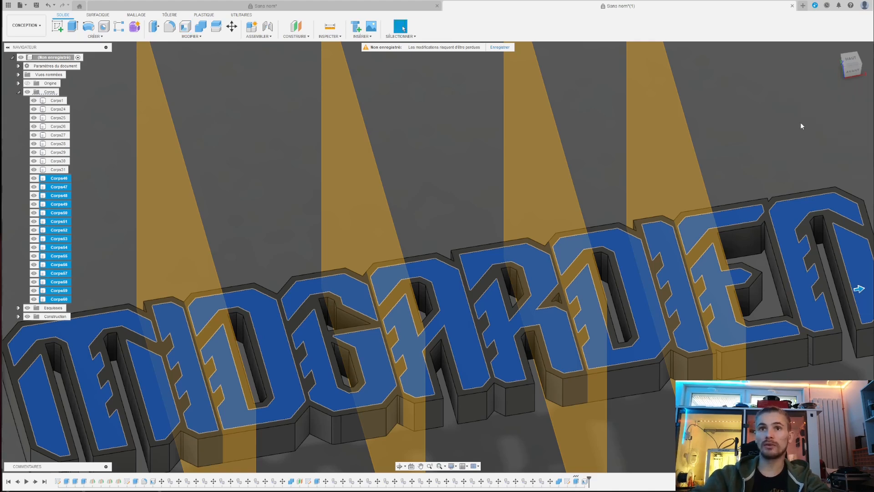
pyautogui.press('Return')
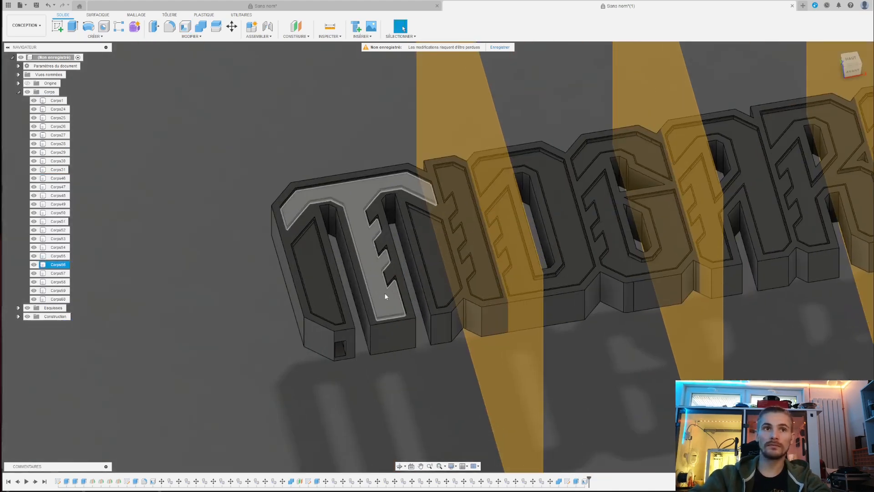
# Apply the Peinture - Brillant émaillé (blanc) appearance to all the letter insert bodies, Corps46 to Corps60
pyautogui.scroll(-2, 385, 296)
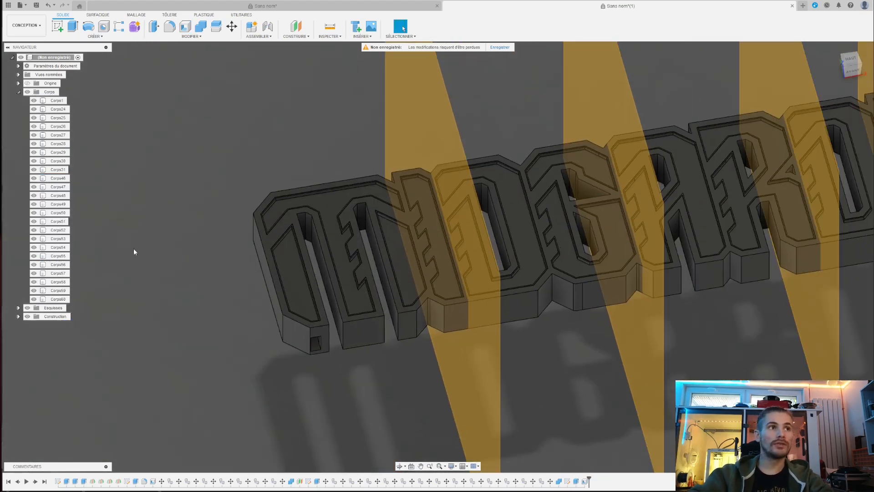
pyautogui.click(296, 285)
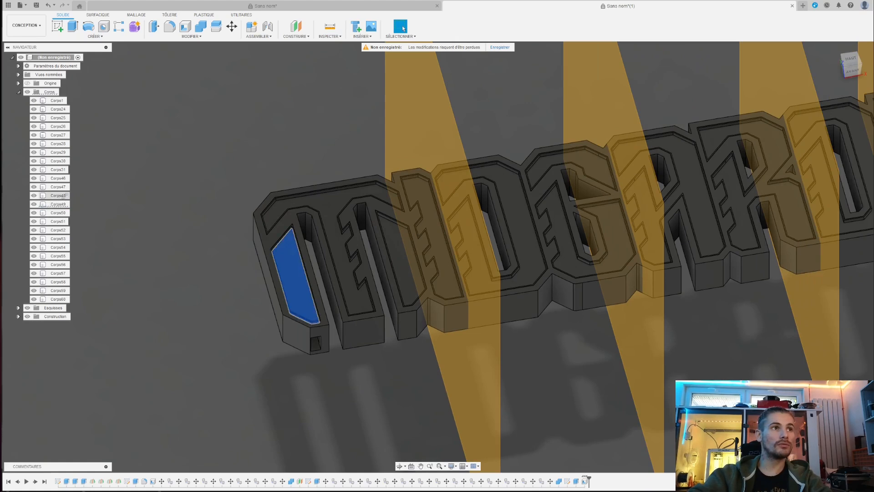
pyautogui.keyDown('shift'); pyautogui.click(61, 299); pyautogui.keyUp('shift')
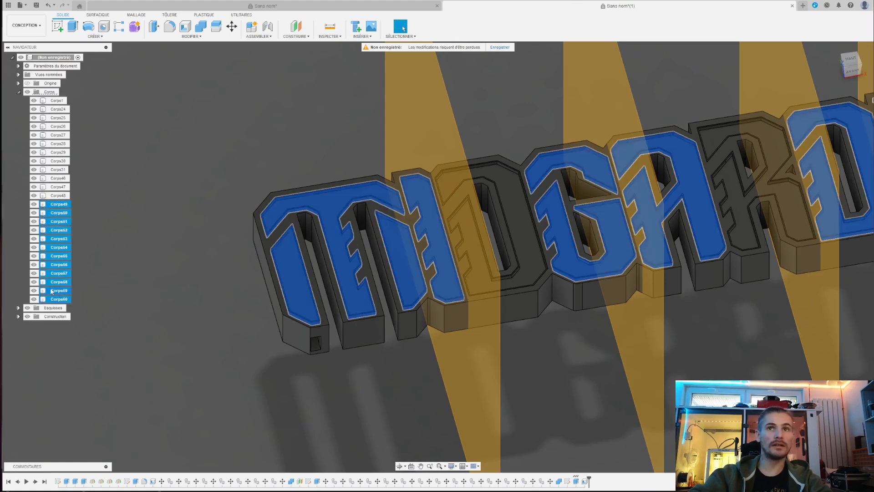
pyautogui.scroll(-3, 229, 277)
pyautogui.keyDown('ctrl'); pyautogui.click(54, 194); pyautogui.keyUp('ctrl')
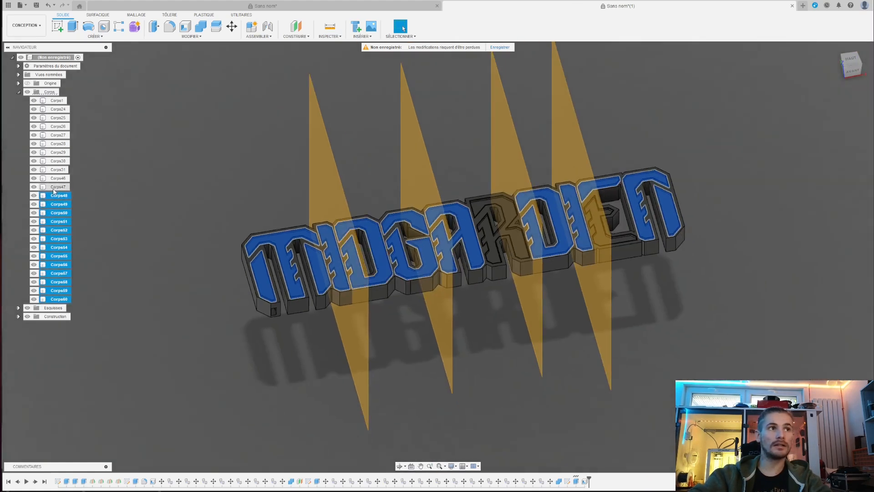
pyautogui.keyDown('ctrl'); pyautogui.click(53, 189); pyautogui.keyUp('ctrl')
pyautogui.keyDown('ctrl'); pyautogui.click(55, 178); pyautogui.keyUp('ctrl')
pyautogui.scroll(-3, 419, 212)
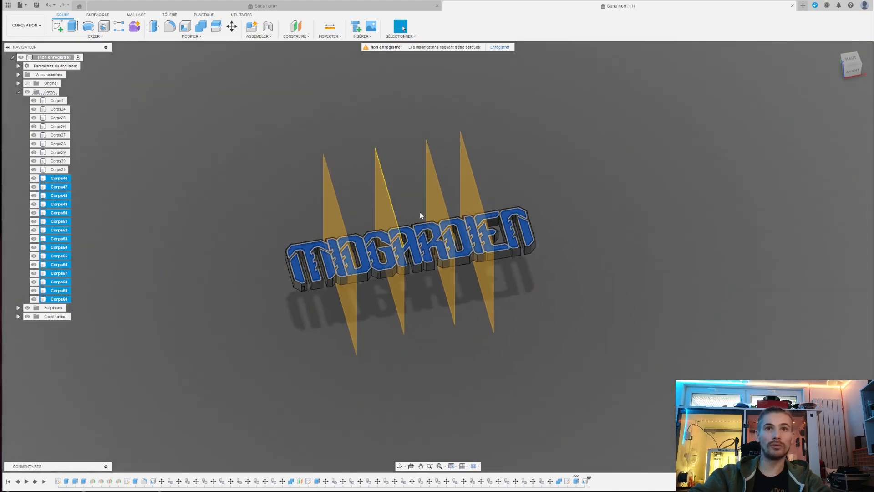
pyautogui.scroll(5, 299, 173)
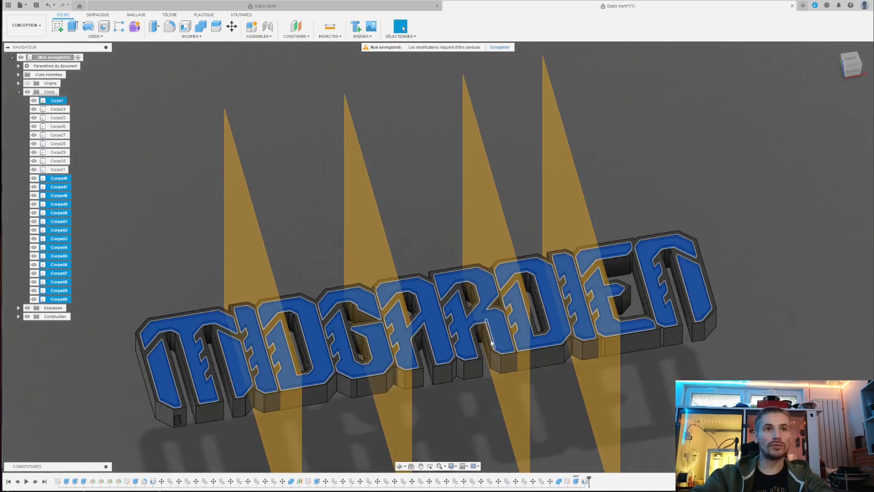
pyautogui.press('a')
pyautogui.moveTo(743, 298); pyautogui.dragTo(578, 307)
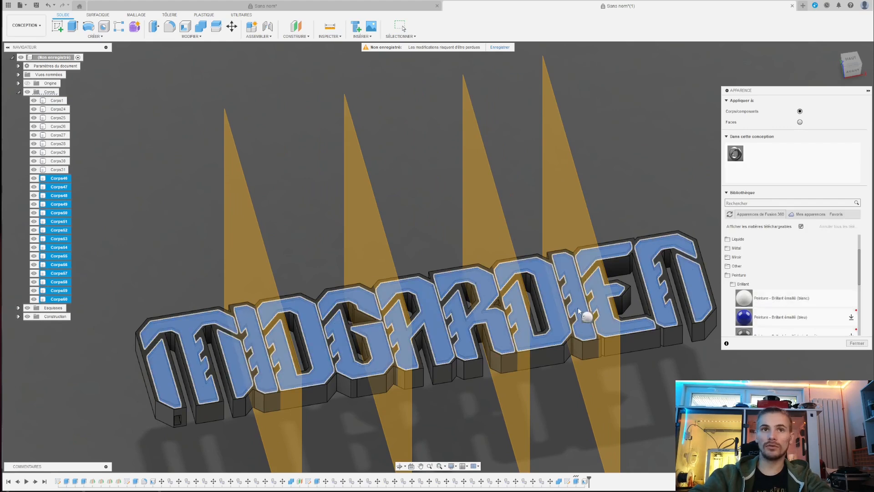
pyautogui.moveTo(545, 336); pyautogui.dragTo(545, 338)
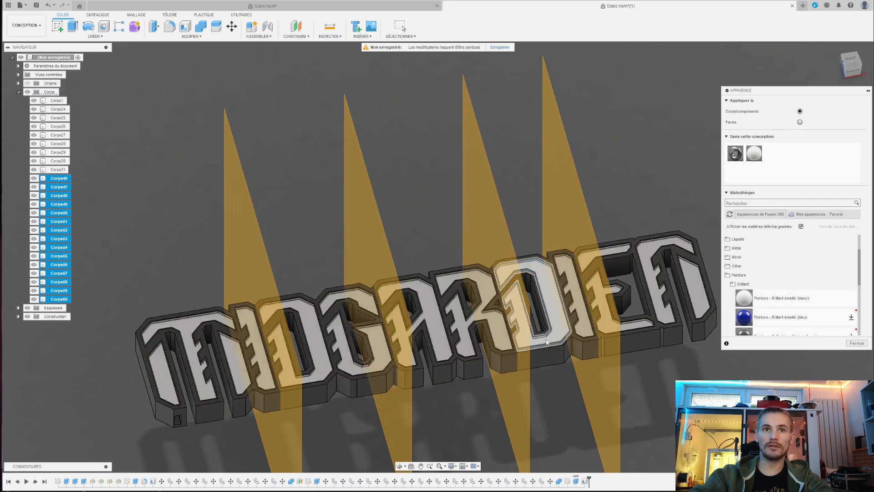
pyautogui.click(864, 344)
# Examine the white letter inserts in the MIDGARDIEN lettering from close up and from a distance
pyautogui.scroll(-3, 579, 269)
pyautogui.scroll(3, 533, 319)
pyautogui.keyDown('shift'); pyautogui.moveTo(533, 355); pyautogui.dragTo(525, 380, button='middle'); pyautogui.keyUp('shift')
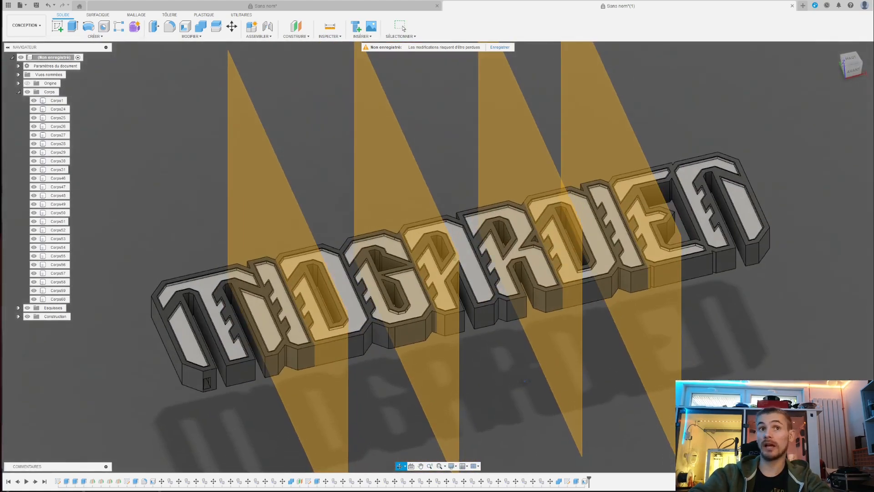
pyautogui.scroll(-3, 428, 354)
pyautogui.scroll(5, 344, 343)
pyautogui.click(352, 328)
pyautogui.moveTo(387, 349); pyautogui.dragTo(335, 346, button='middle')
pyautogui.scroll(-4, 559, 315)
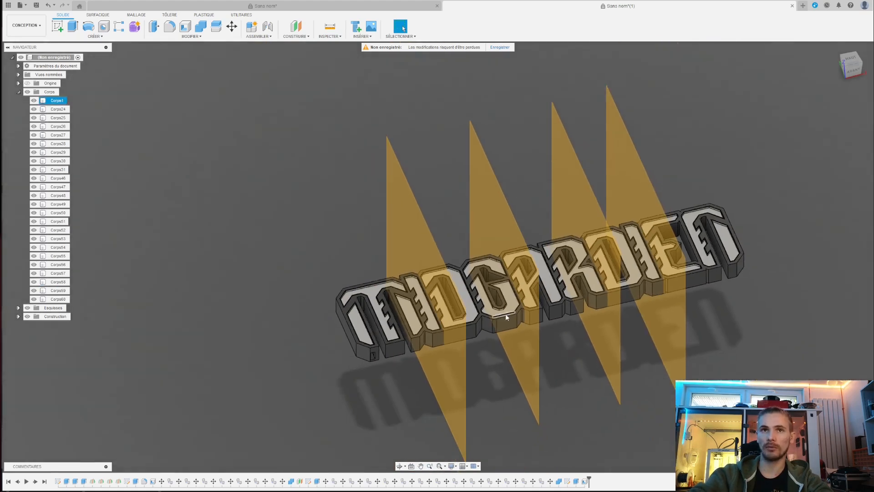
# Sketch a large rectangle on the first construction plane, near the M, enclosing the lettering's whole cross-section
pyautogui.scroll(2, 505, 314)
pyautogui.keyDown('shift'); pyautogui.moveTo(472, 367); pyautogui.dragTo(482, 352, button='middle'); pyautogui.keyUp('shift')
pyautogui.scroll(-4, 360, 311)
pyautogui.scroll(2, 519, 306)
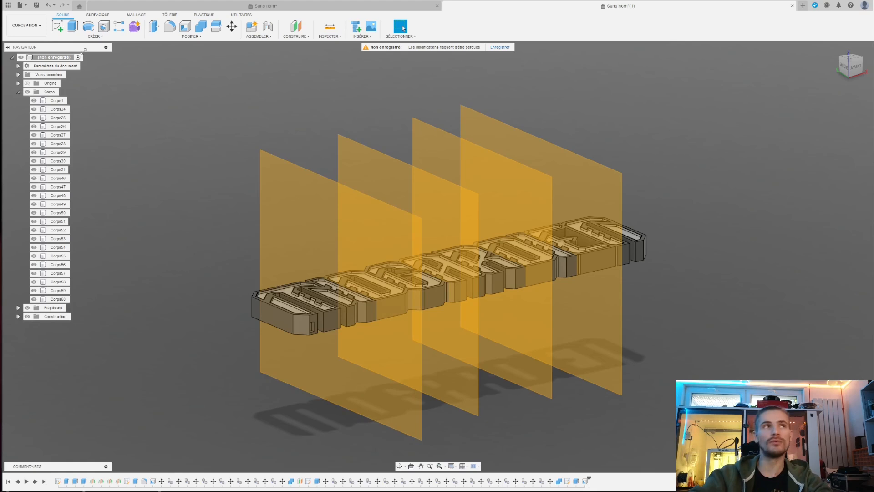
pyautogui.click(59, 27)
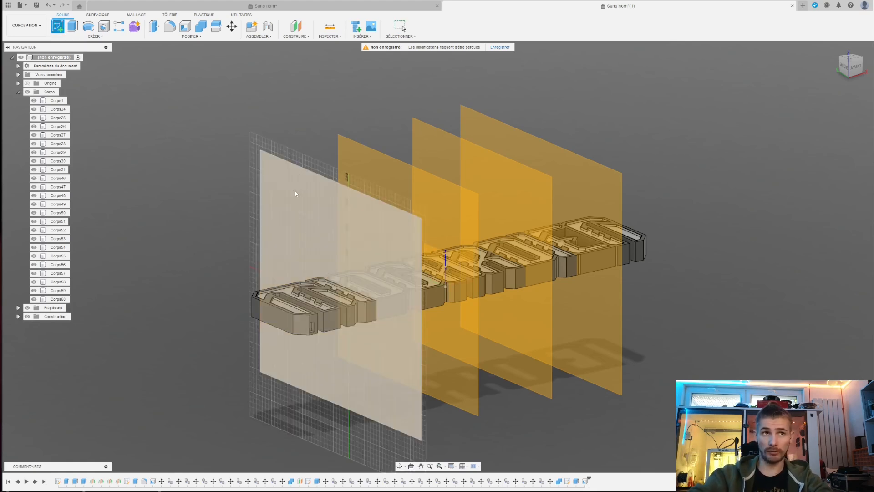
pyautogui.click(296, 191)
pyautogui.scroll(3, 475, 200)
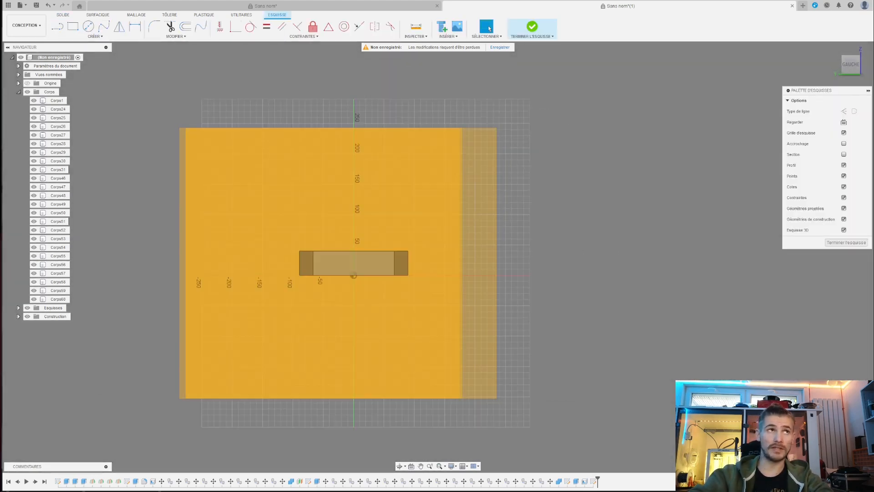
pyautogui.click(73, 26)
pyautogui.click(150, 91)
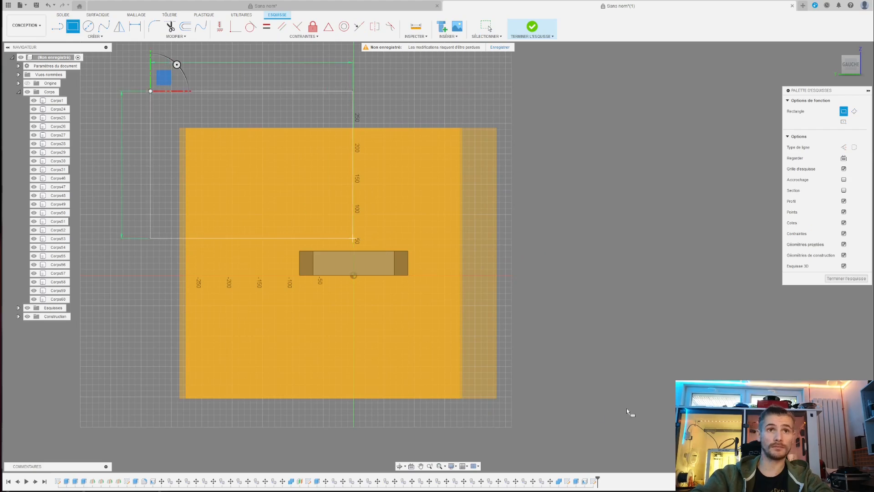
pyautogui.click(846, 277)
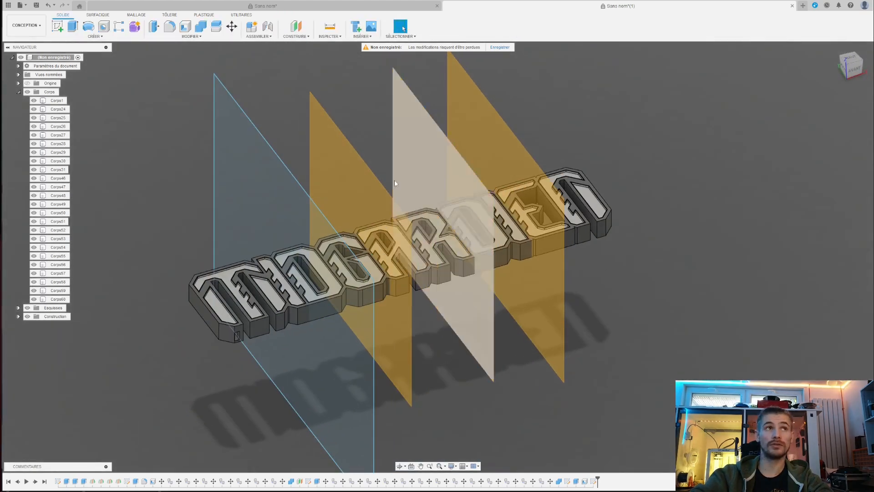
# Create a sketch on the second construction plane and project the rectangle's four edges onto it
pyautogui.click(57, 26)
pyautogui.click(330, 137)
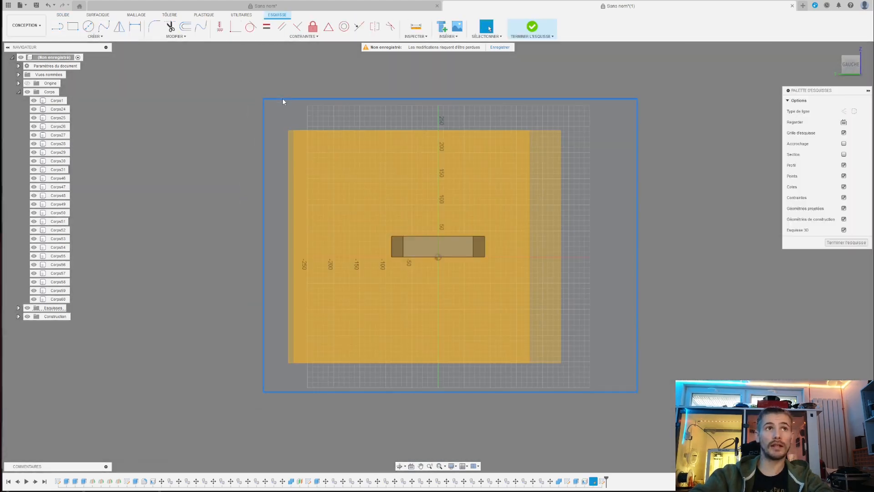
pyautogui.press('p')
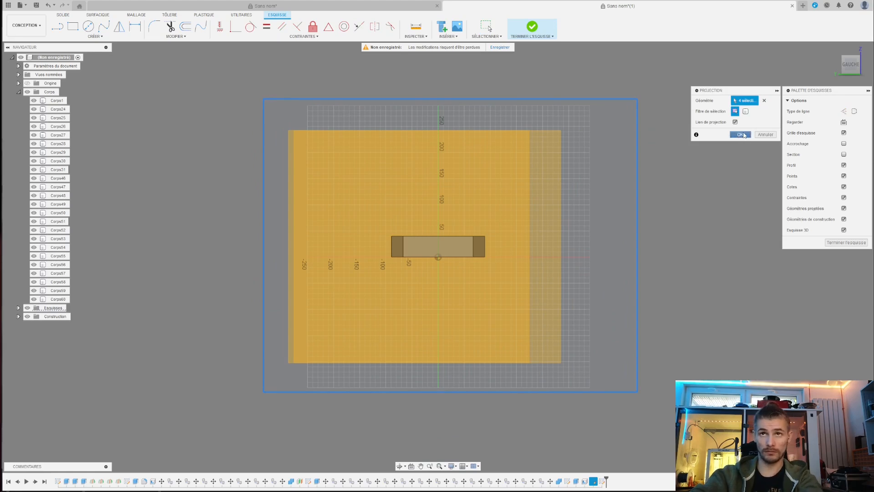
pyautogui.click(742, 134)
pyautogui.click(847, 242)
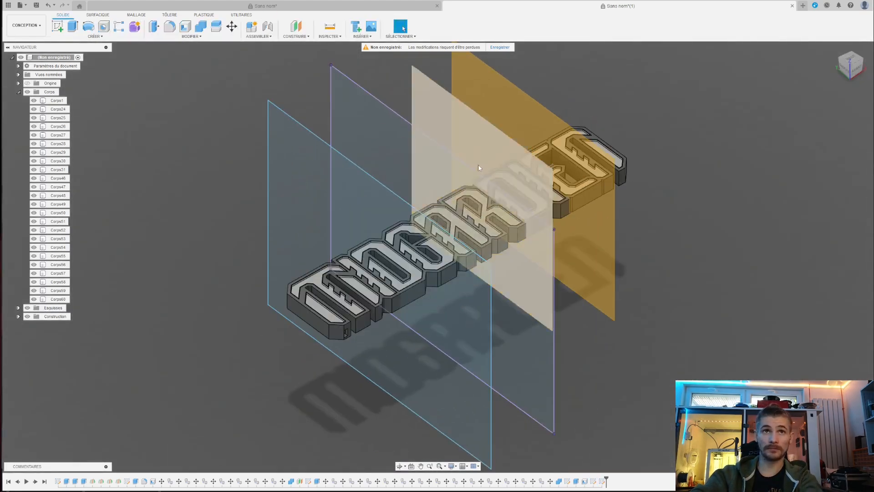
# Create a sketch on the third construction plane with the rectangle's outline projected onto it
pyautogui.click(58, 28)
pyautogui.click(423, 101)
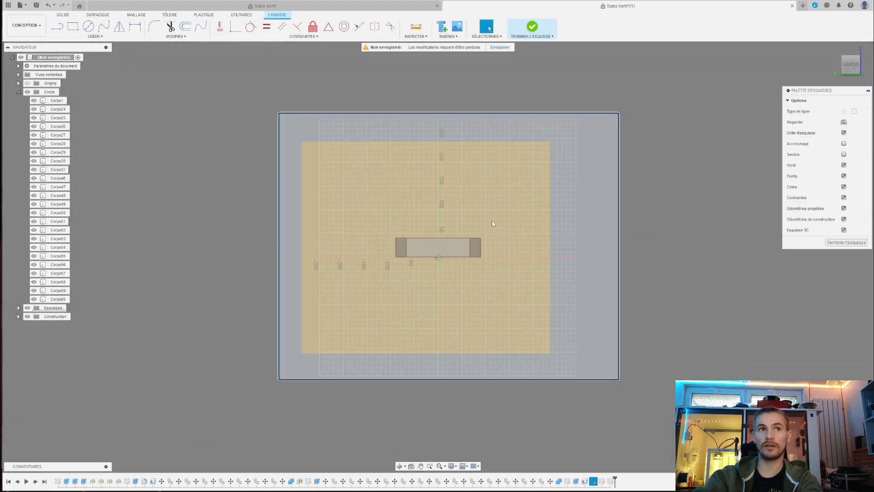
pyautogui.press('p')
pyautogui.click(737, 135)
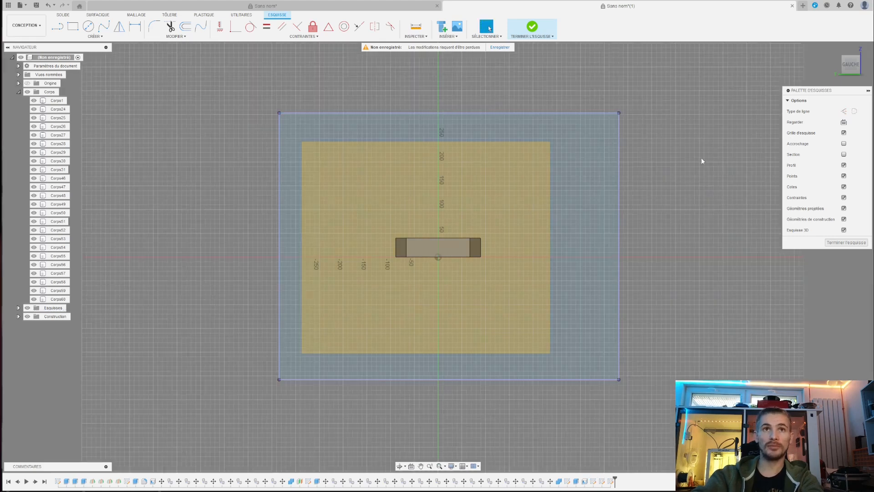
pyautogui.keyDown('shift'); pyautogui.moveTo(702, 159); pyautogui.dragTo(719, 217, button='middle'); pyautogui.keyUp('shift')
pyautogui.click(857, 244)
# Project the same rectangle outline into a new sketch on the fourth construction plane, near the final N
pyautogui.click(58, 26)
pyautogui.click(549, 156)
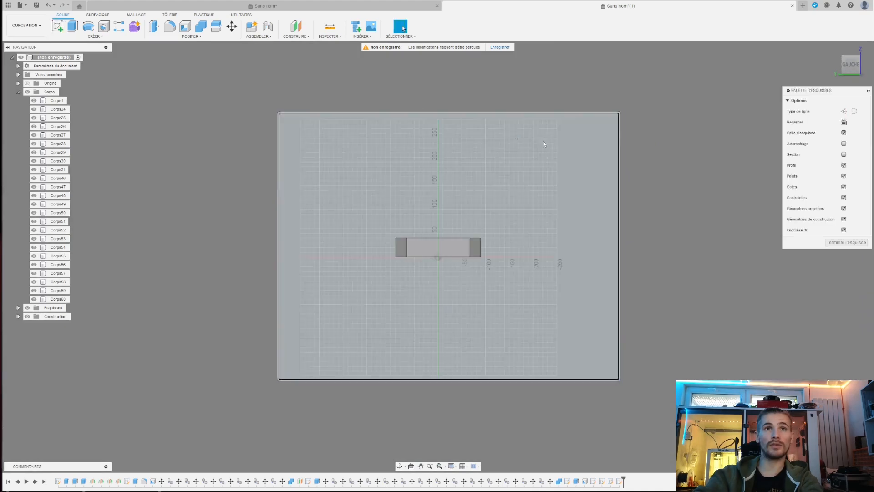
pyautogui.doubleClick(553, 113)
pyautogui.press('p')
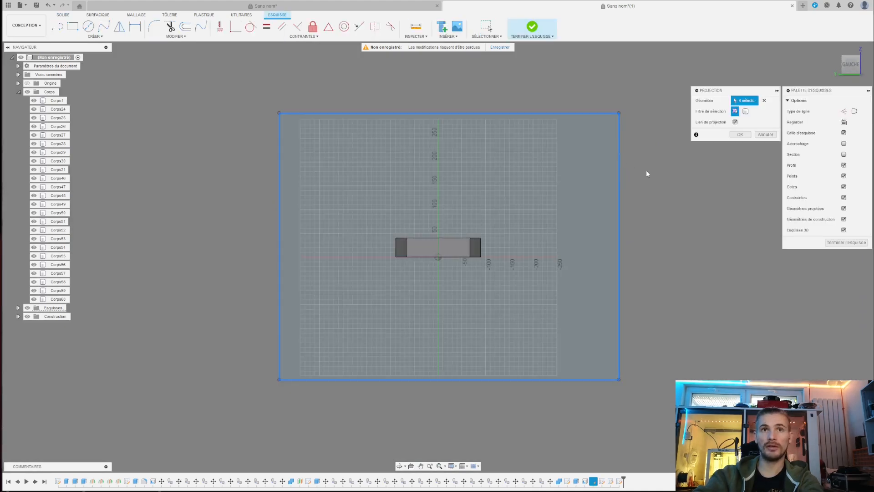
pyautogui.click(750, 136)
pyautogui.click(847, 242)
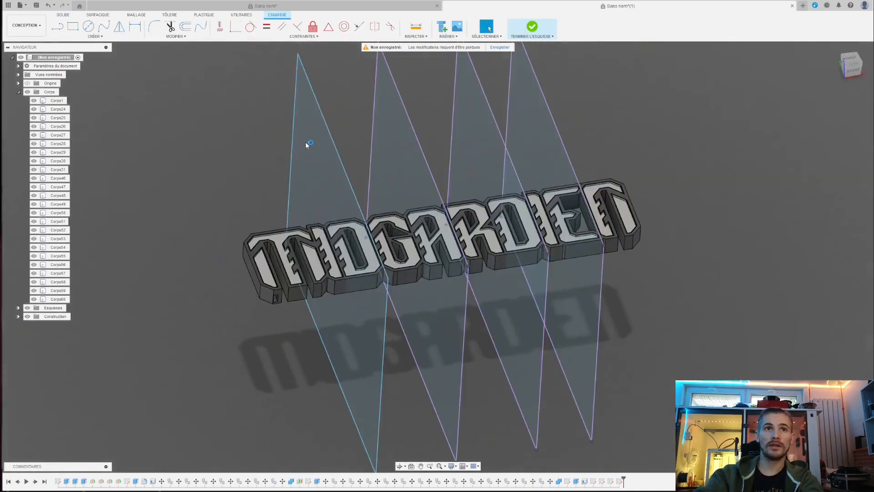
# Try to cut through the sign with a symmetric 0.1 mm extrusion of the first rectangle, with the connector bodies still shown
pyautogui.click(70, 24)
pyautogui.click(337, 176)
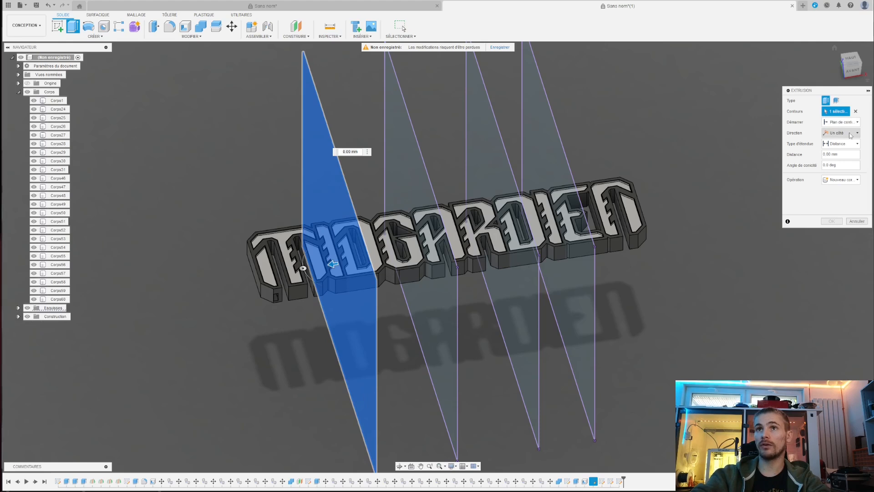
pyautogui.click(851, 134)
pyautogui.click(843, 157)
pyautogui.click(836, 154)
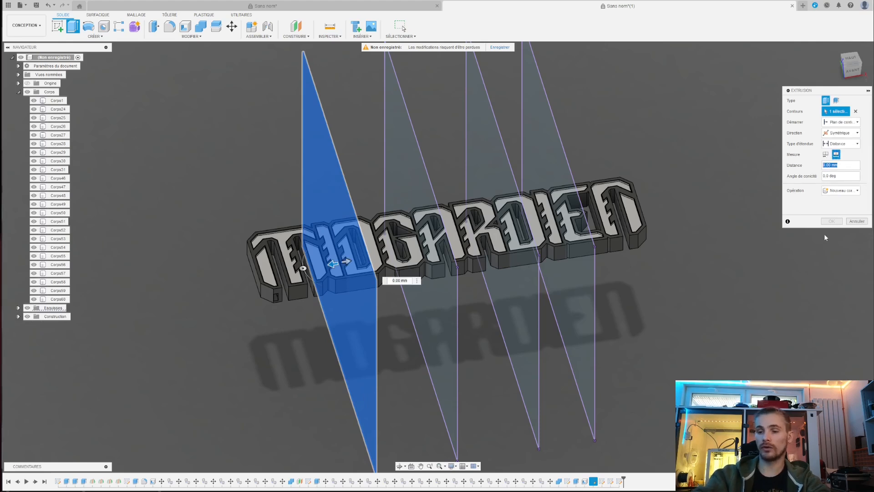
pyautogui.write('0.1')
pyautogui.press('Return')
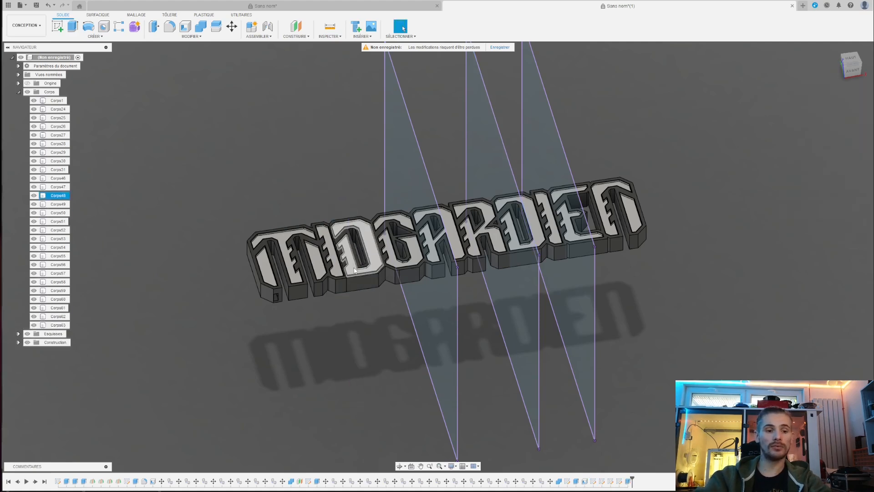
pyautogui.hotkey('ctrl', 'z')
# Hide the connector bodies Corps24 to Corps30 on the underside of the sign
pyautogui.keyDown('shift'); pyautogui.moveTo(79, 216); pyautogui.dragTo(1, 90, button='middle'); pyautogui.keyUp('shift')
pyautogui.click(34, 110)
pyautogui.click(34, 134)
pyautogui.click(33, 143)
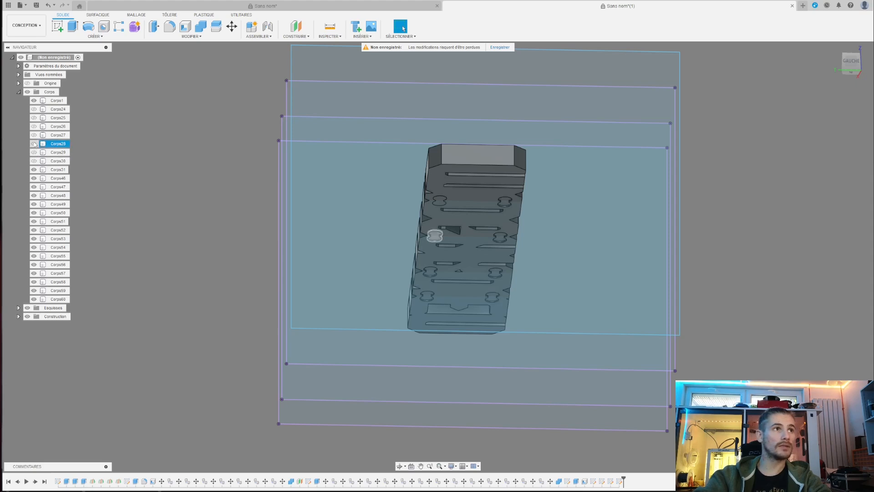
pyautogui.scroll(-1, 146, 123)
pyautogui.scroll(2, 670, 227)
pyautogui.keyDown('shift'); pyautogui.moveTo(630, 192); pyautogui.dragTo(600, 243, button='middle'); pyautogui.keyUp('shift')
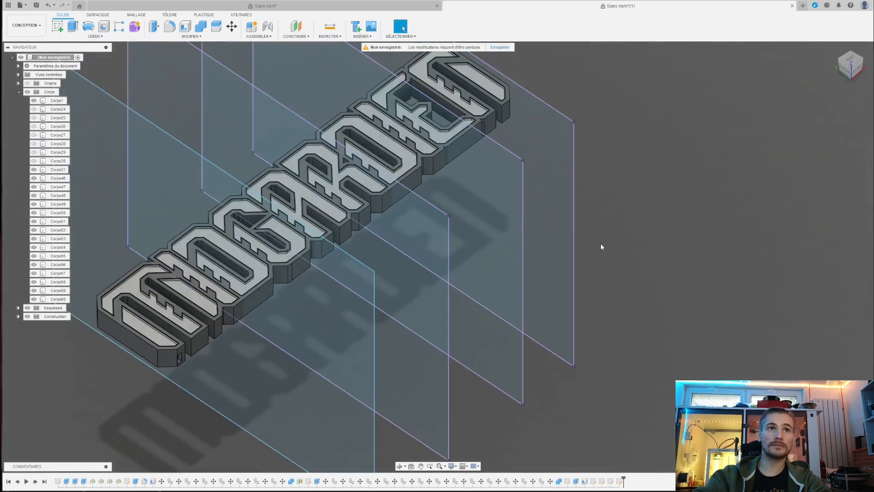
pyautogui.scroll(-3, 438, 256)
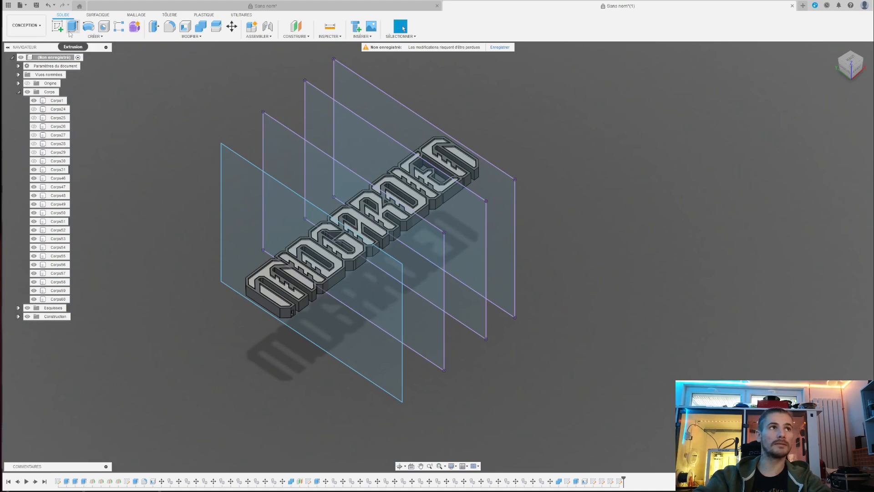
# Extrude the first rectangle symmetrically by 0.1 mm to cut through the sign
pyautogui.click(70, 31)
pyautogui.click(289, 217)
pyautogui.keyDown('shift'); pyautogui.moveTo(673, 195); pyautogui.dragTo(665, 194, button='middle'); pyautogui.keyUp('shift')
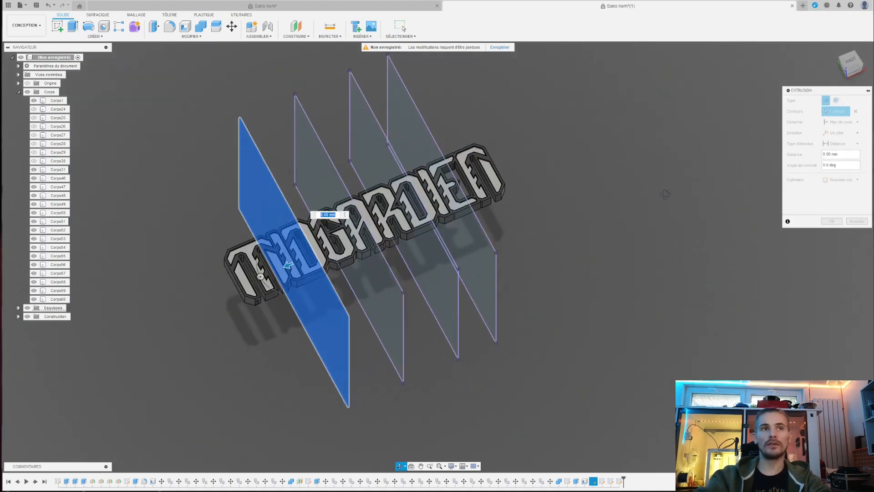
pyautogui.click(841, 133)
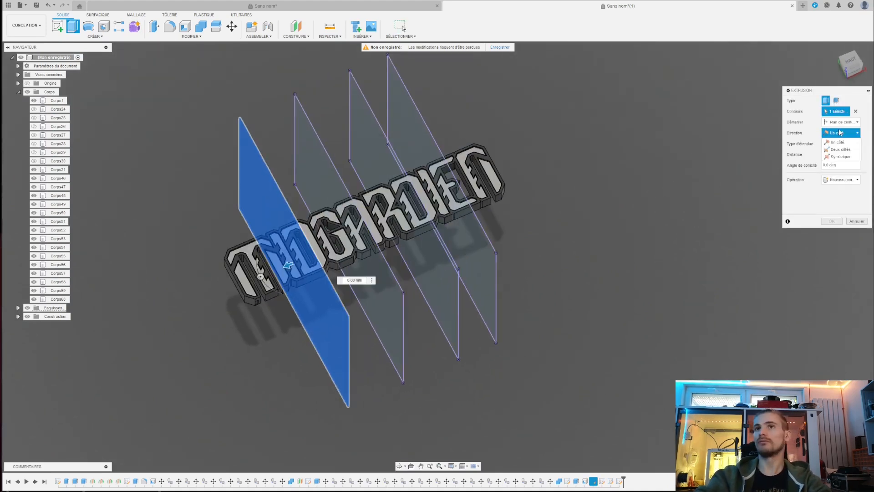
pyautogui.click(844, 156)
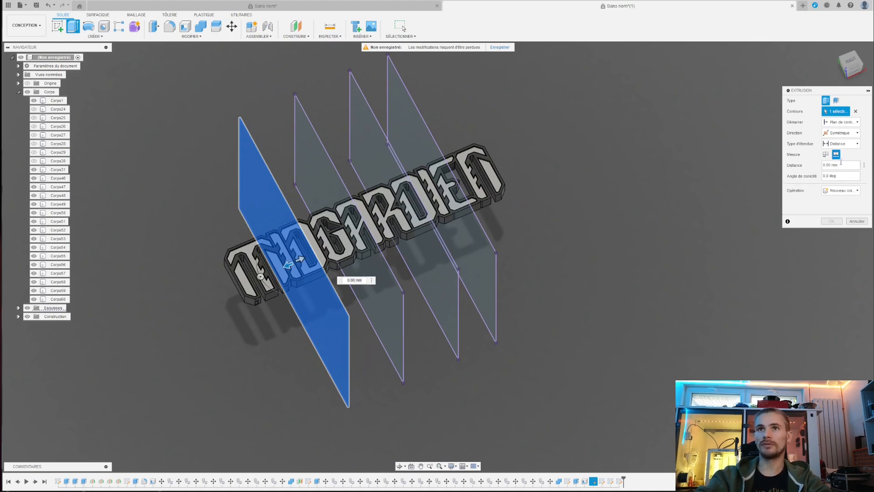
pyautogui.write('0.1')
pyautogui.press('Return')
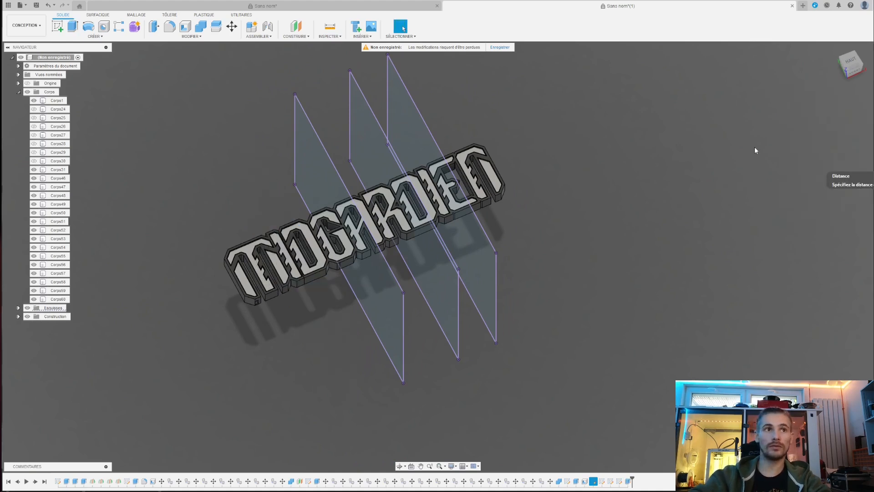
# Cut the sign at the second plane with a thin symmetric extrusion of its projected rectangle
pyautogui.click(71, 24)
pyautogui.click(365, 248)
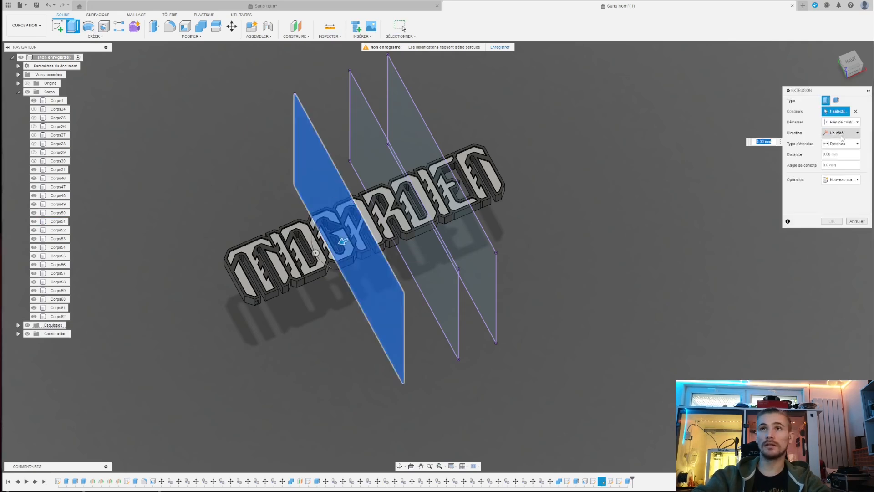
pyautogui.click(846, 157)
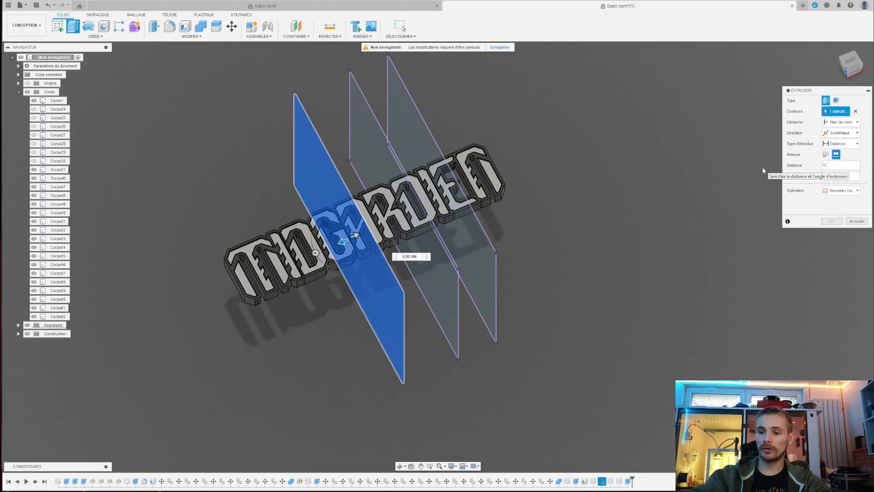
pyautogui.press('Return')
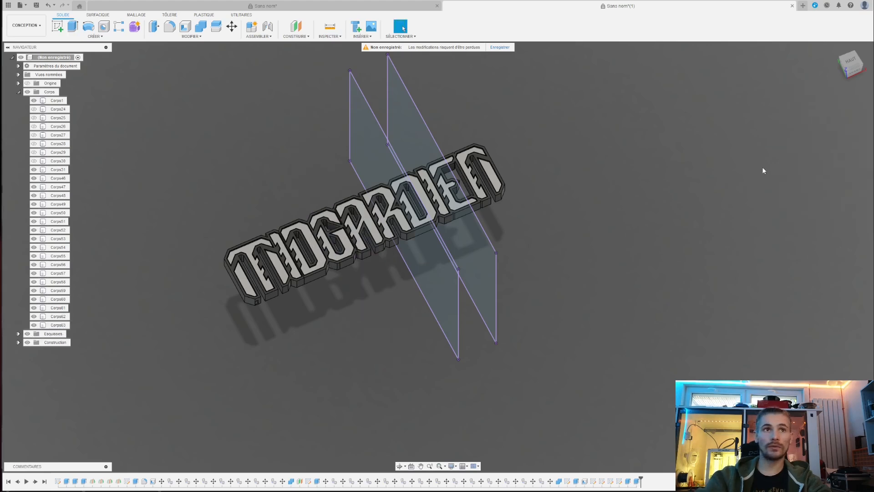
# Cut the sign at the third plane with a thin symmetric extrusion of its projected rectangle
pyautogui.click(71, 26)
pyautogui.click(392, 182)
pyautogui.click(847, 133)
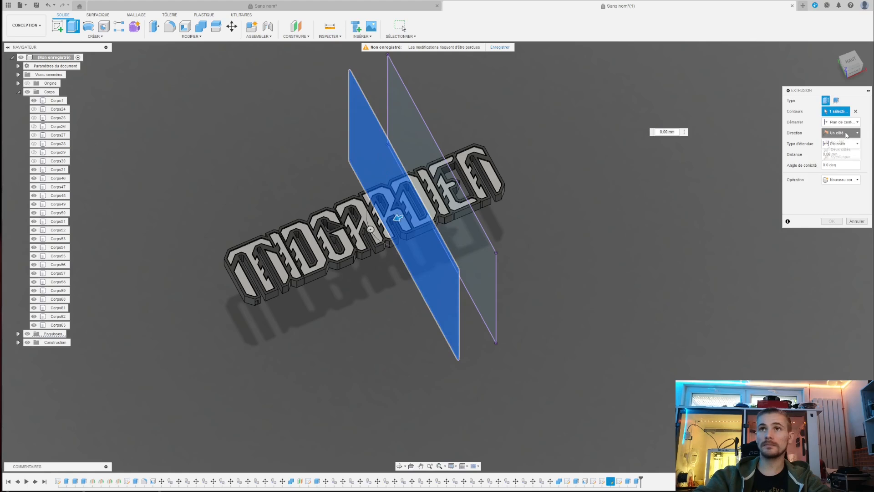
pyautogui.click(846, 156)
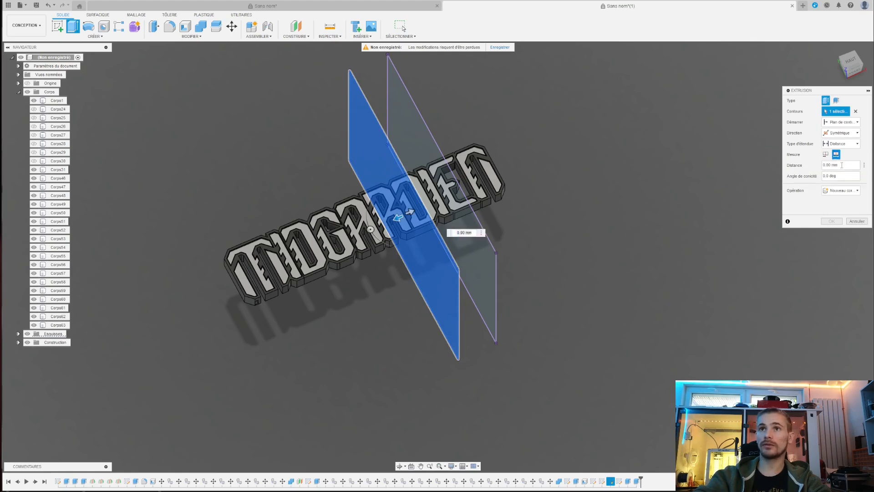
pyautogui.write('1')
pyautogui.press('Return')
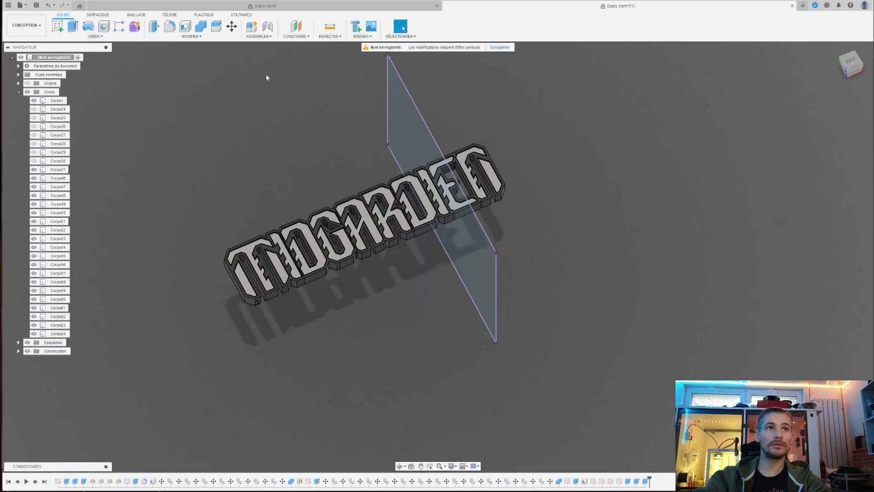
# Cut the sign at the fourth plane with a thin symmetric extrusion of its projected rectangle
pyautogui.click(74, 27)
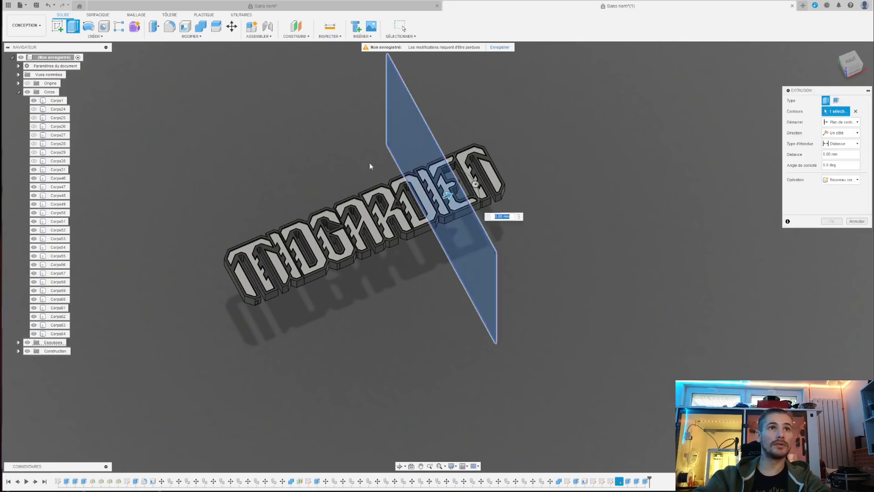
pyautogui.click(851, 133)
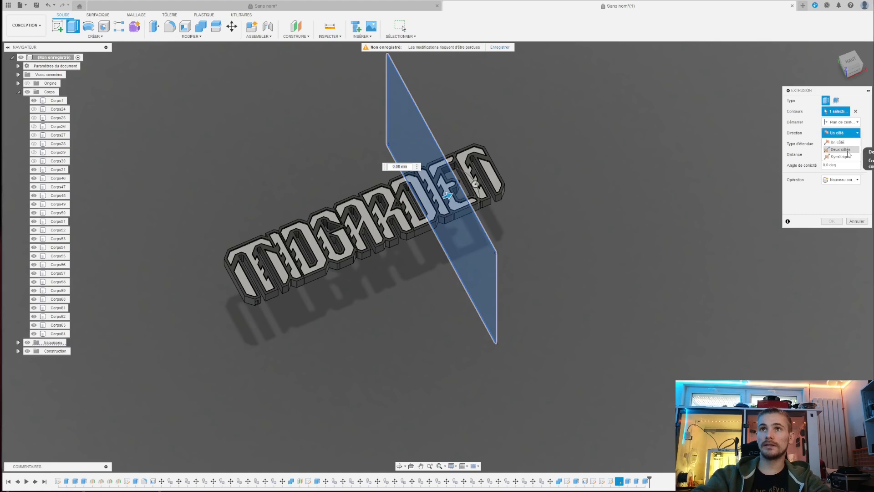
pyautogui.click(838, 158)
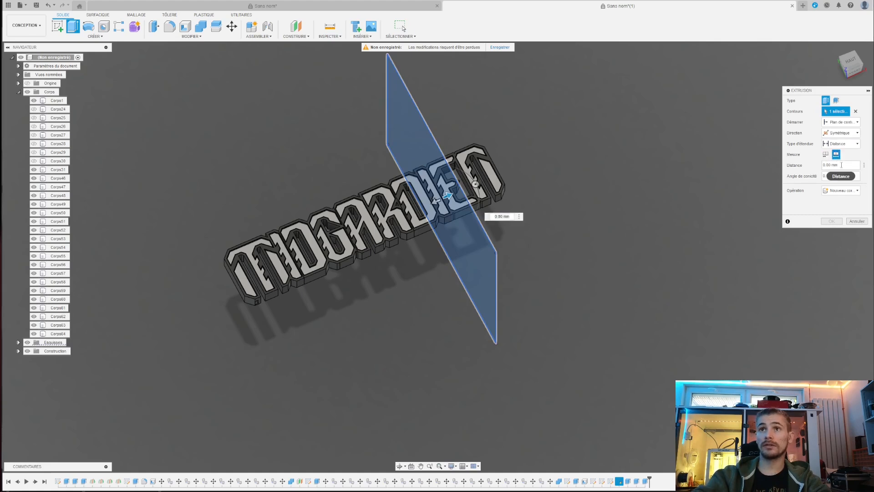
pyautogui.press('Return')
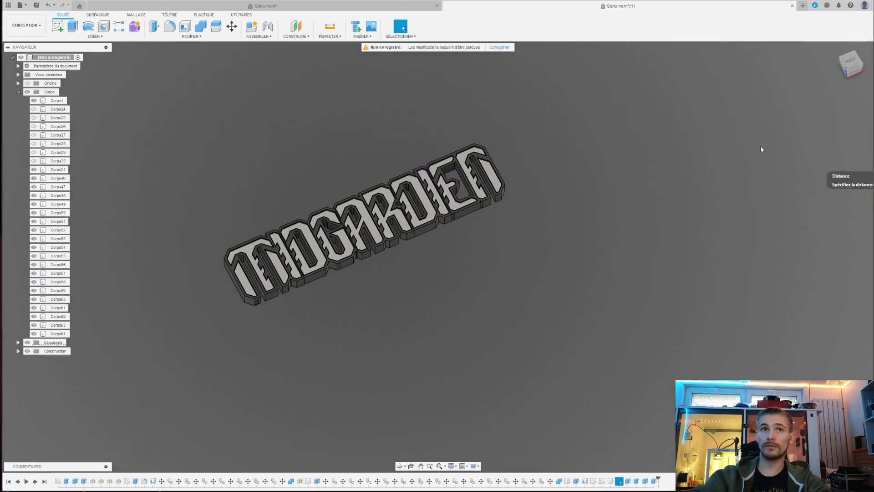
# Show the hidden connector bodies Corps24 to Corps30 again
pyautogui.scroll(5, 352, 182)
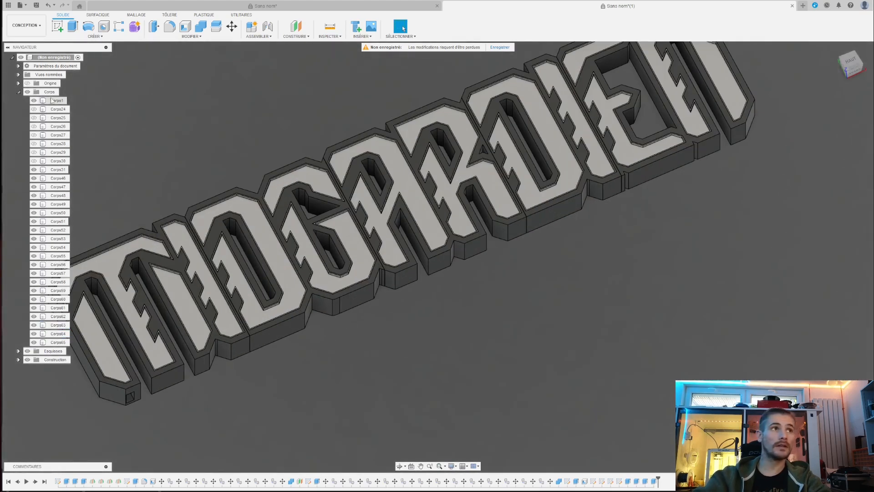
pyautogui.moveTo(34, 111); pyautogui.dragTo(35, 135)
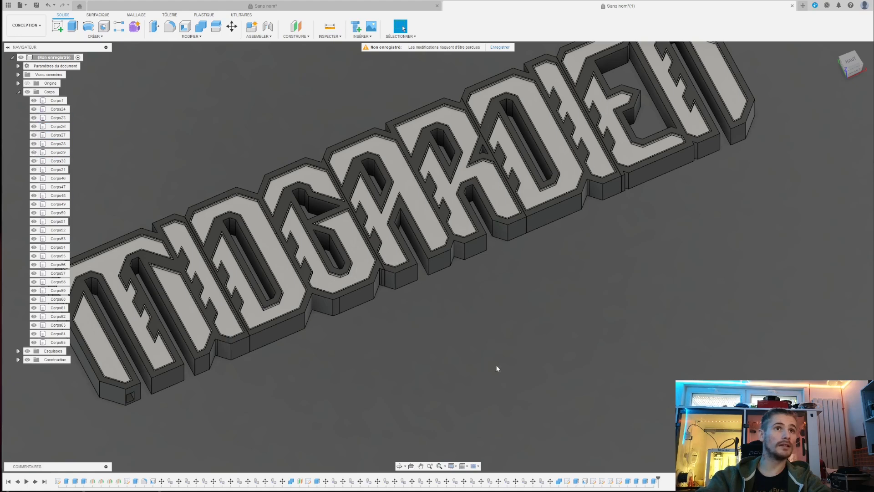
# Hide the connector body Corps28 to inspect its pocket on the sign's underside, and show the body again
pyautogui.keyDown('shift'); pyautogui.moveTo(498, 369); pyautogui.dragTo(576, 289, button='middle'); pyautogui.keyUp('shift')
pyautogui.scroll(-3, 445, 293)
pyautogui.scroll(10, 432, 214)
pyautogui.moveTo(402, 242); pyautogui.dragTo(391, 160, button='middle')
pyautogui.click(384, 210)
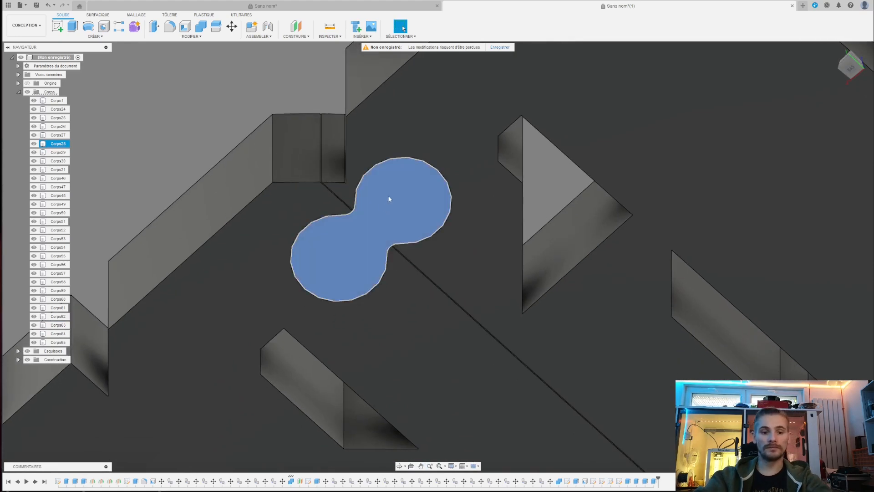
pyautogui.press('v')
pyautogui.scroll(-3, 354, 155)
pyautogui.scroll(2, 277, 118)
pyautogui.click(278, 119)
pyautogui.keyDown('shift'); pyautogui.moveTo(351, 198); pyautogui.dragTo(268, 215, button='middle'); pyautogui.keyUp('shift')
pyautogui.scroll(-6, 472, 280)
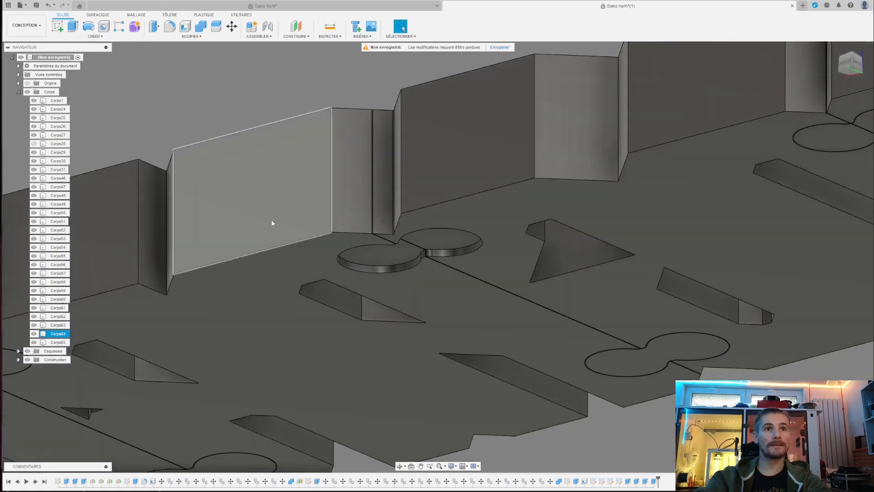
pyautogui.scroll(5, 473, 266)
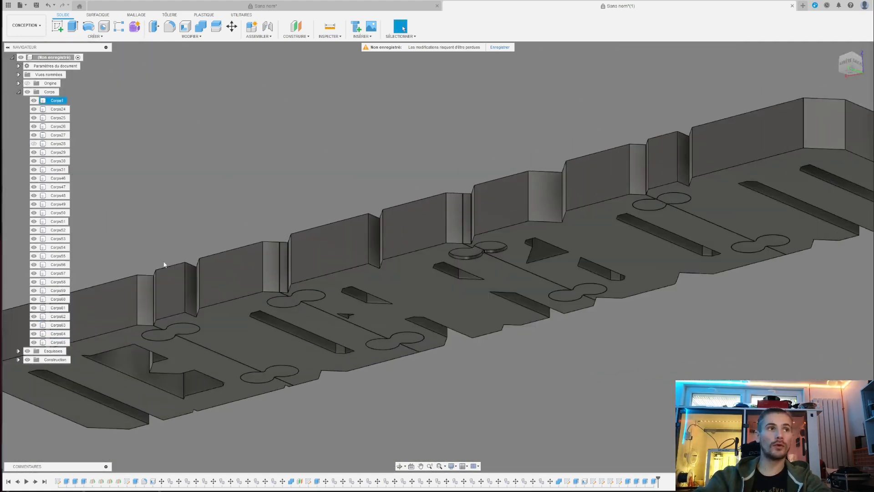
pyautogui.click(32, 143)
# Examine the whole front of the MIDGARDIEN sign with its white inserts and split body
pyautogui.scroll(-5, 348, 228)
pyautogui.keyDown('shift'); pyautogui.moveTo(347, 228); pyautogui.dragTo(523, 223, button='middle'); pyautogui.keyUp('shift')
pyautogui.scroll(-3, 508, 282)
pyautogui.scroll(3, 506, 281)
pyautogui.keyDown('shift'); pyautogui.moveTo(543, 273); pyautogui.dragTo(519, 323, button='middle'); pyautogui.keyUp('shift')
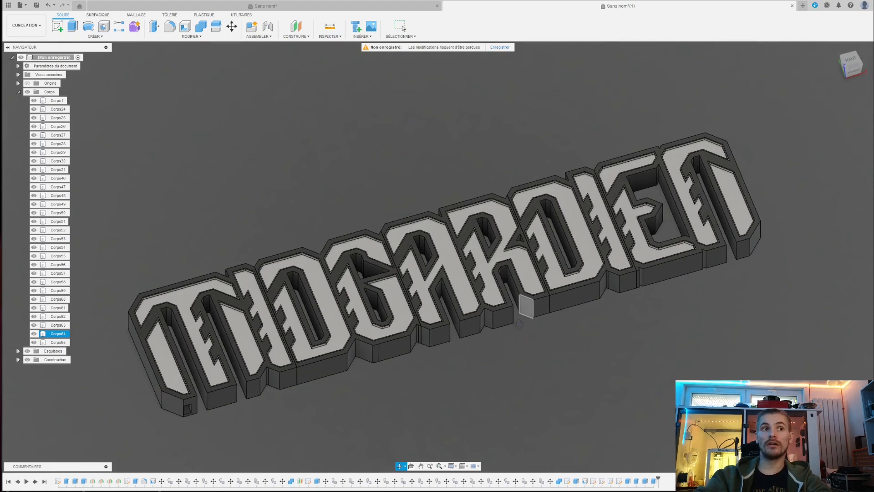
pyautogui.click(520, 324)
pyautogui.scroll(-5, 505, 325)
pyautogui.scroll(5, 545, 309)
pyautogui.moveTo(572, 333)
pyautogui.keyDown('shift'); pyautogui.mouseDown(button='middle')
pyautogui.moveTo(552, 337)
pyautogui.moveTo(562, 336)
pyautogui.mouseUp(button='middle'); pyautogui.keyUp('shift')
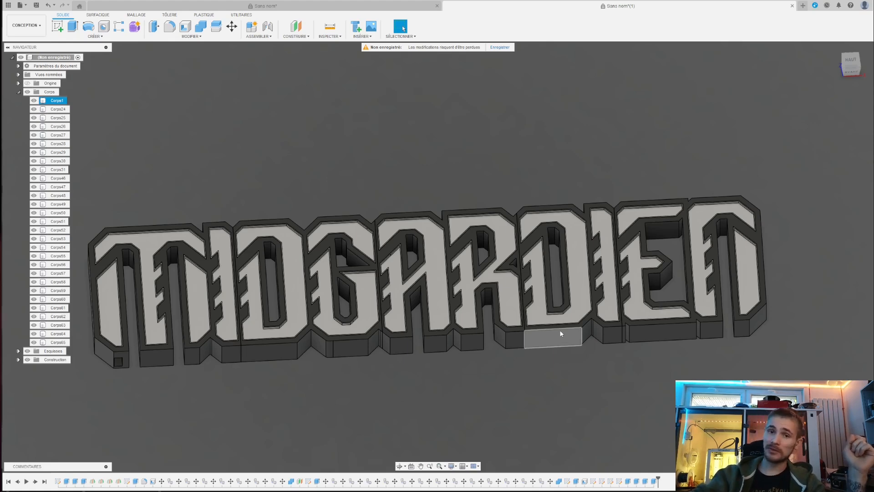
pyautogui.press('Escape')
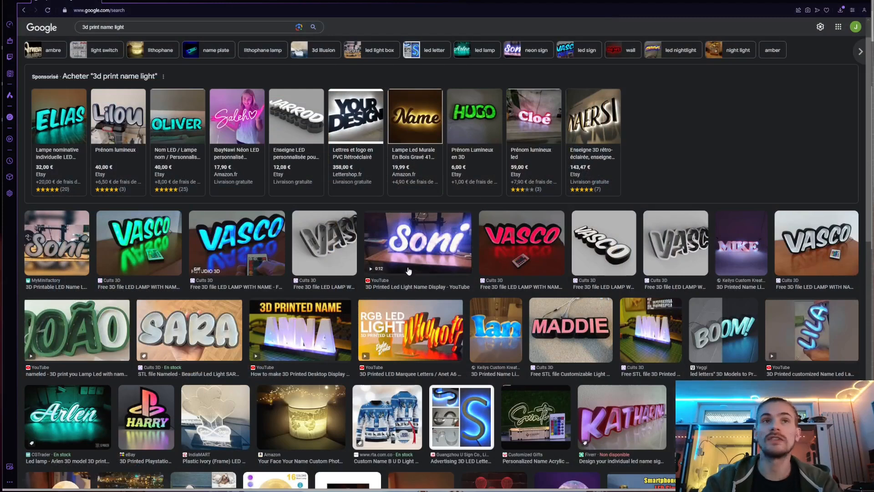
# Look through the "3d print name light" image results in the browser, and examine the overlapping rounded MIDGARDIEN outlines in Inkscape
pyautogui.scroll(1, 329, 294)
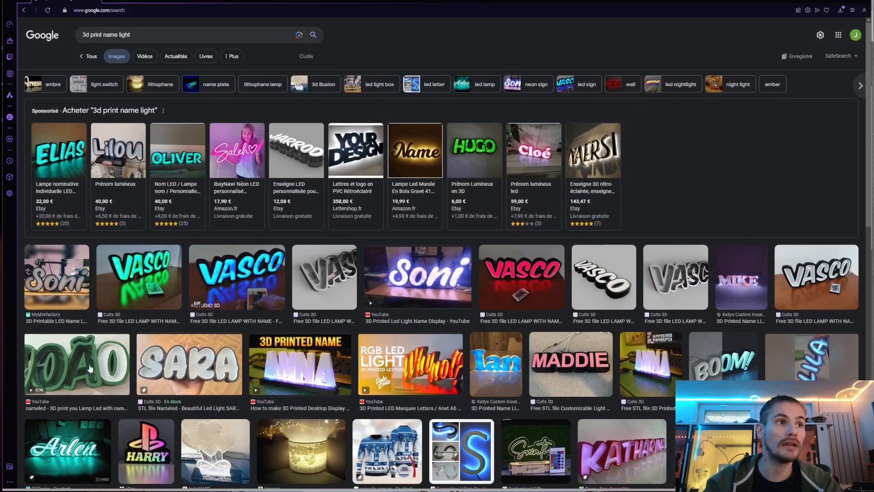
pyautogui.scroll(-2, 90, 368)
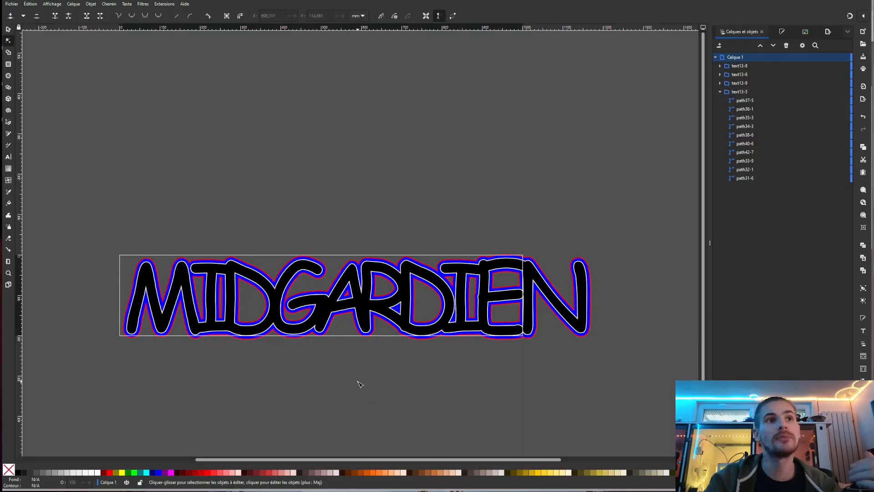
pyautogui.keyDown('ctrl'); pyautogui.scroll(6, 361, 314); pyautogui.keyUp('ctrl')
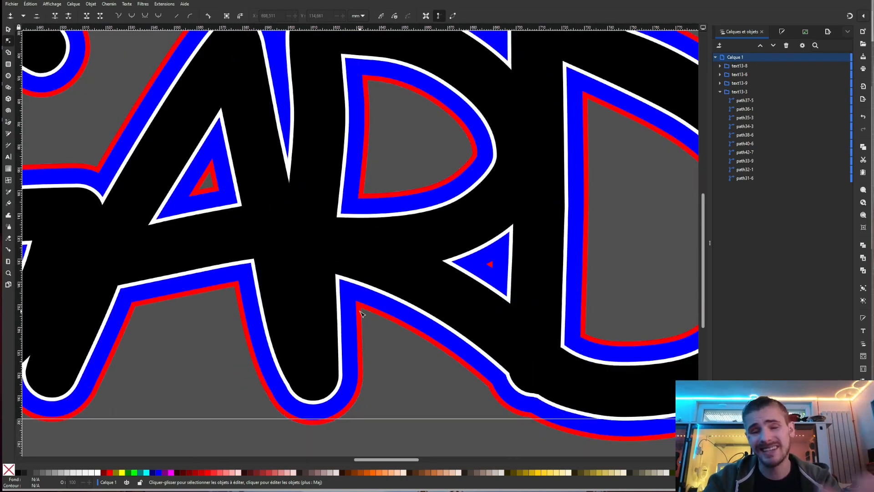
pyautogui.keyDown('ctrl'); pyautogui.scroll(-2, 388, 346); pyautogui.keyUp('ctrl')
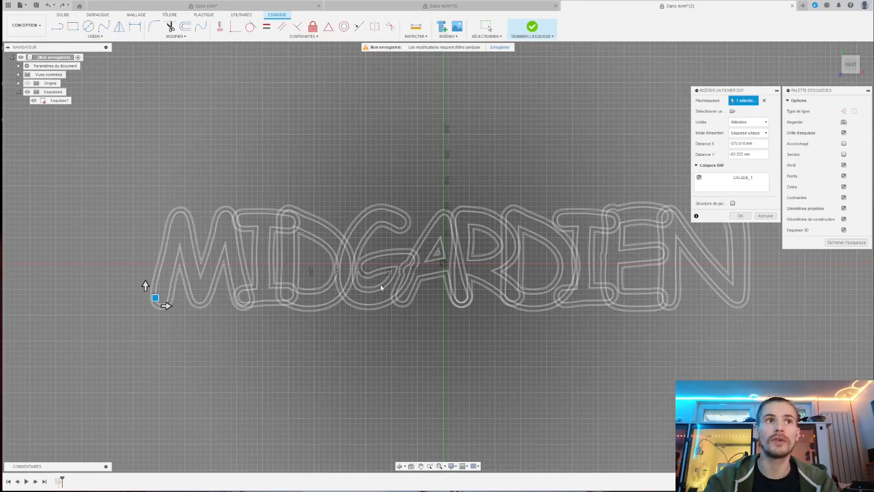
# Back in Fusion 360, accept the rounded MIDGARDIEN DXF insertion as a single sketch in millimetres and finish the sketch
pyautogui.scroll(-2, 381, 288)
pyautogui.scroll(6, 371, 279)
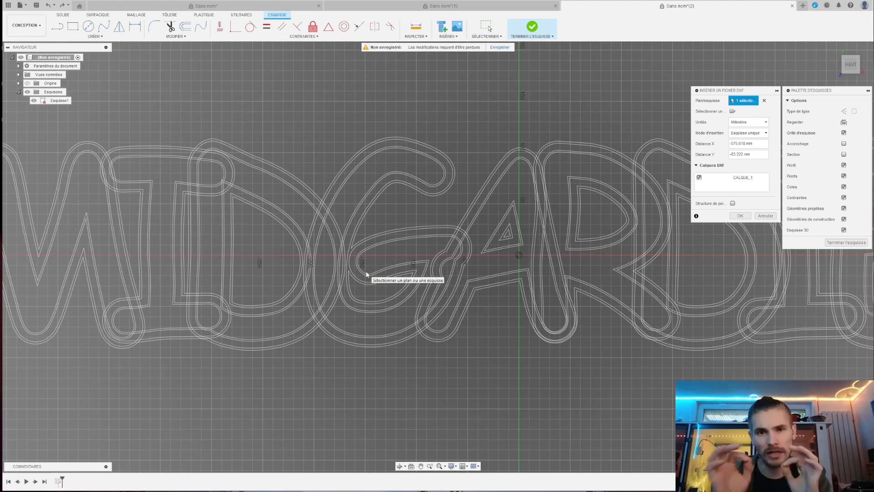
pyautogui.scroll(-2, 420, 276)
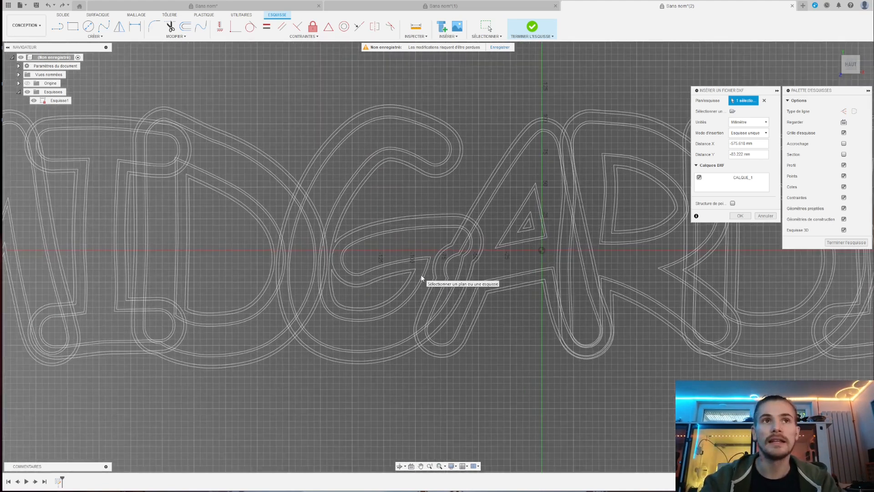
pyautogui.scroll(-1, 421, 277)
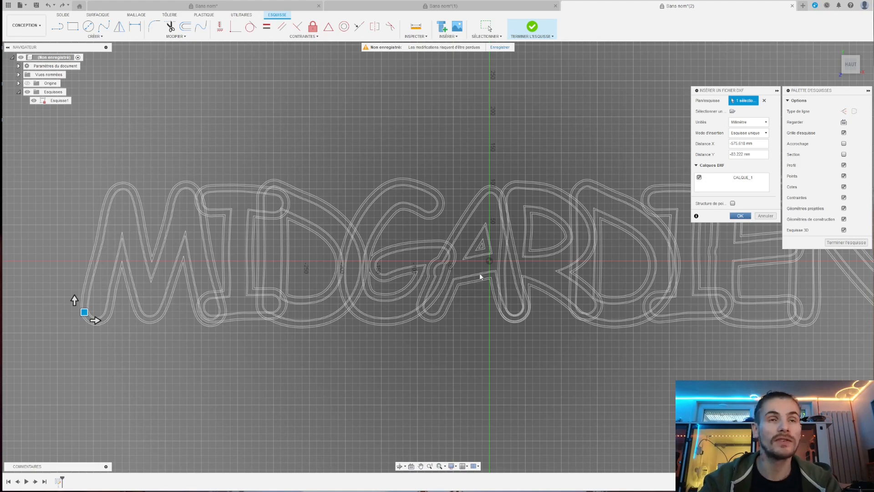
pyautogui.moveTo(84, 312)
pyautogui.mouseDown()
pyautogui.moveTo(56, 325)
pyautogui.moveTo(25, 320)
pyautogui.mouseUp()
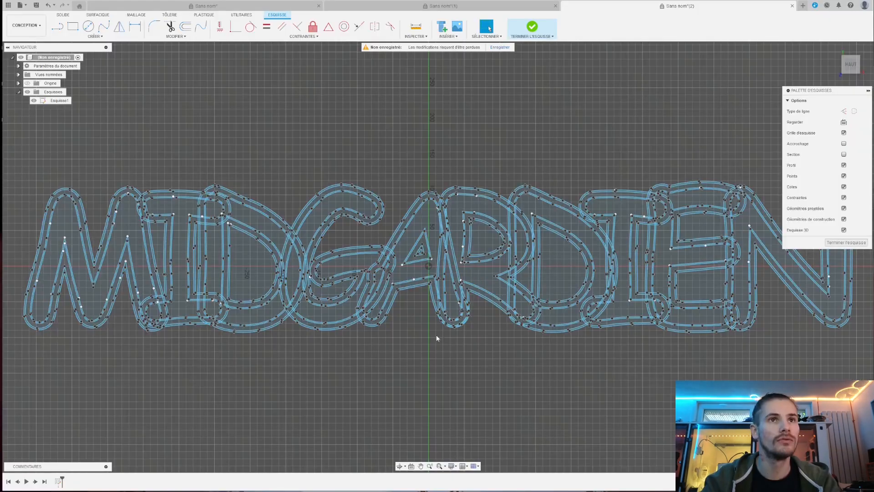
pyautogui.scroll(5, 270, 280)
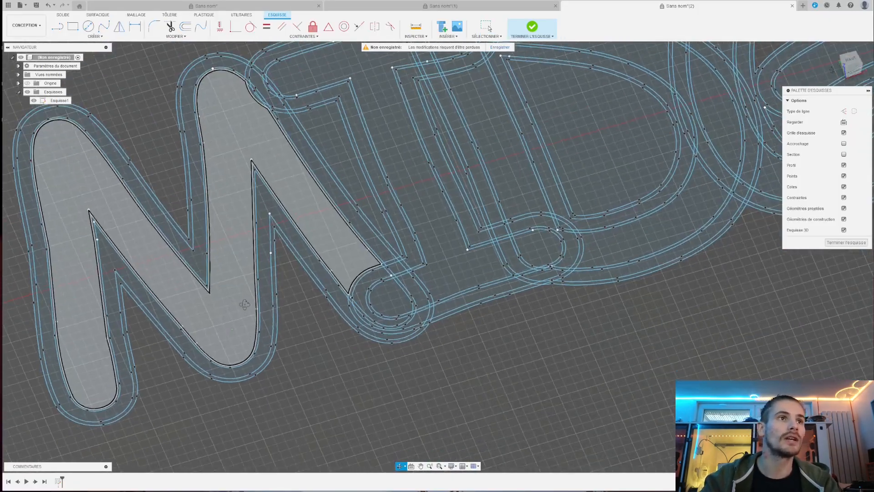
pyautogui.scroll(-5, 244, 304)
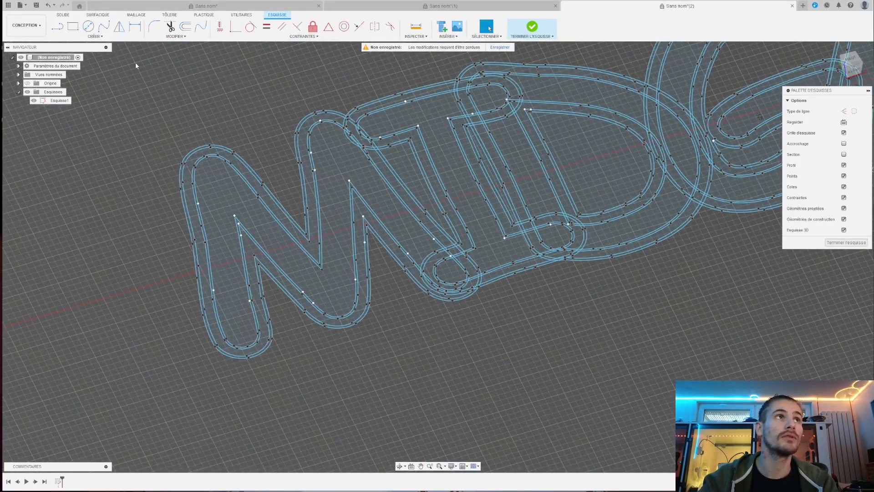
pyautogui.click(531, 26)
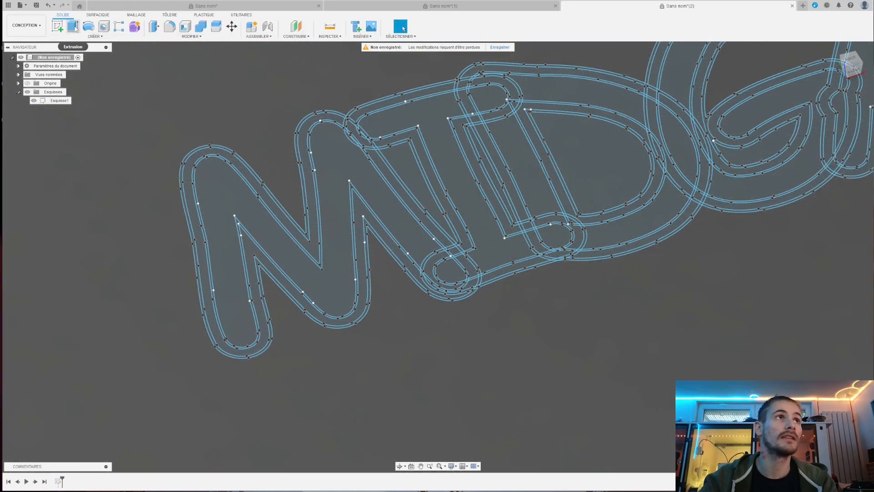
# Start a new-body extrusion and select every inner profile region of the M, including the pieces overlapping the I
pyautogui.click(73, 26)
pyautogui.click(221, 174)
pyautogui.scroll(6, 428, 255)
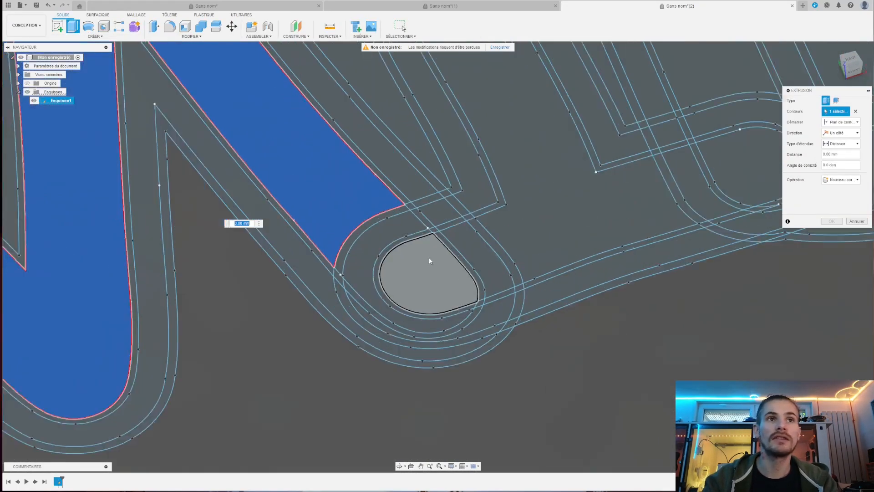
pyautogui.click(359, 226)
pyautogui.click(364, 243)
pyautogui.click(370, 263)
pyautogui.click(388, 276)
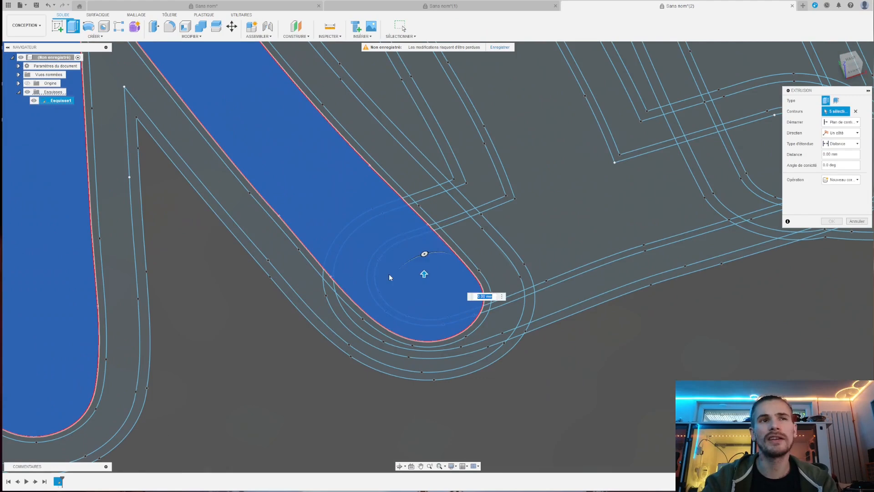
pyautogui.scroll(-4, 303, 293)
pyautogui.moveTo(432, 246); pyautogui.dragTo(406, 288, button='middle')
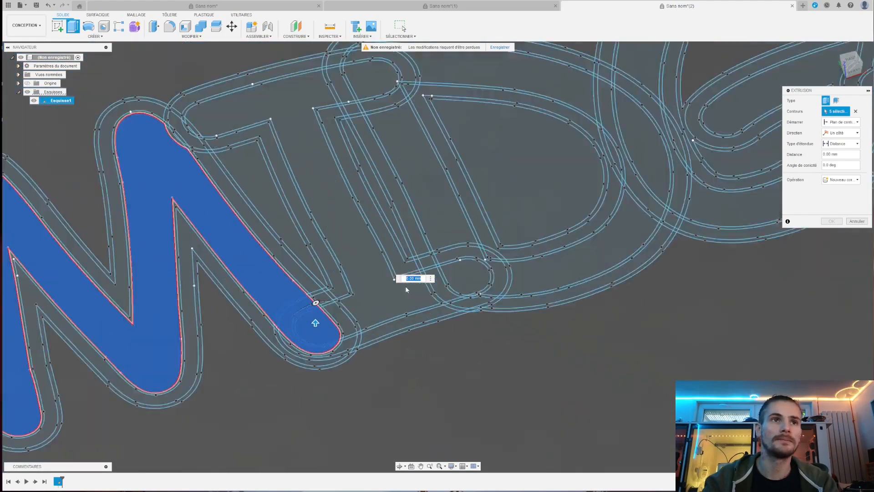
# Add the inner profile regions of the first I to the extrusion, including the small slivers where outlines overlap
pyautogui.scroll(4, 360, 319)
pyautogui.click(329, 319)
pyautogui.click(347, 315)
pyautogui.click(477, 256)
pyautogui.click(490, 254)
pyautogui.click(507, 254)
pyautogui.click(527, 256)
pyautogui.click(543, 242)
pyautogui.scroll(-4, 544, 242)
pyautogui.scroll(5, 291, 91)
pyautogui.click(197, 180)
pyautogui.click(242, 190)
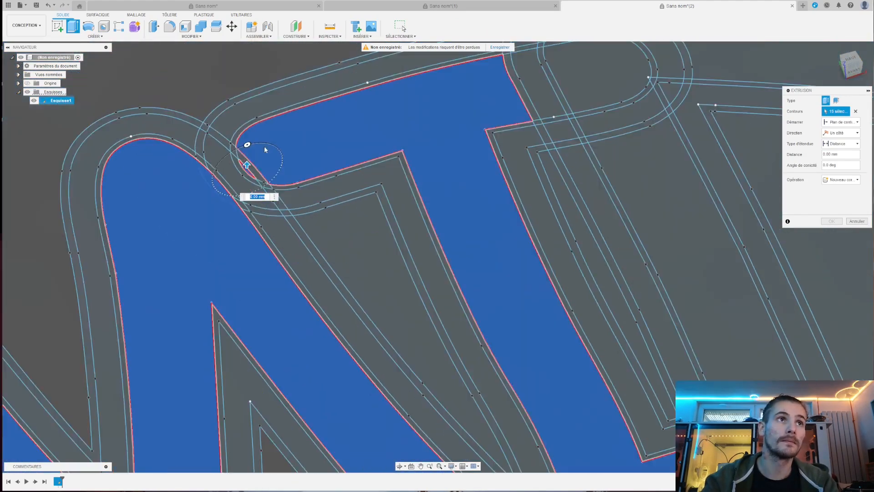
pyautogui.click(287, 84)
pyautogui.scroll(5, 332, 141)
pyautogui.click(331, 141)
pyautogui.click(355, 137)
# Add the inner profile regions of the first D, its upright and curved bow, to the extrusion
pyautogui.scroll(-5, 357, 136)
pyautogui.click(318, 210)
pyautogui.click(524, 359)
pyautogui.click(648, 200)
pyautogui.click(664, 152)
pyautogui.click(564, 78)
# Add the G's upper arc and lower hook regions, and extrude all selected profiles as thin new bodies
pyautogui.scroll(-4, 510, 347)
pyautogui.moveTo(589, 185); pyautogui.dragTo(441, 197, button='middle')
pyautogui.scroll(4, 442, 197)
pyautogui.click(396, 271)
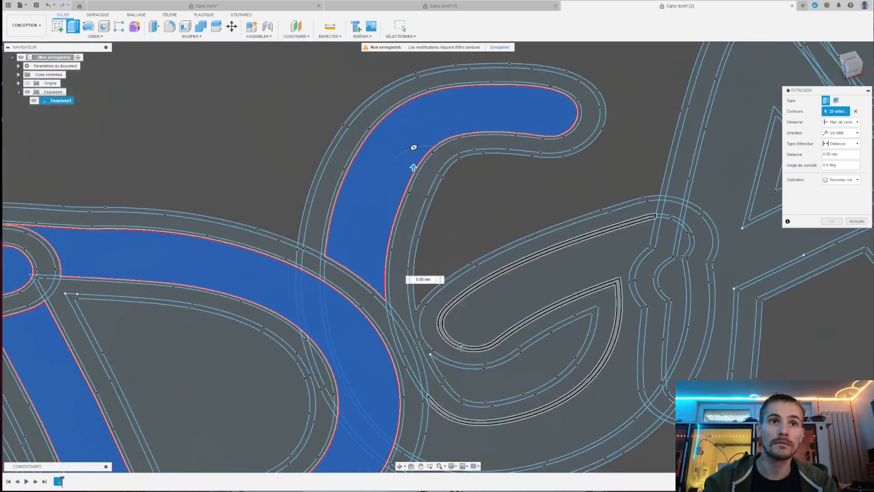
pyautogui.moveTo(550, 347); pyautogui.dragTo(466, 226, button='middle')
pyautogui.click(542, 234)
pyautogui.click(573, 239)
pyautogui.click(584, 217)
pyautogui.click(592, 196)
pyautogui.scroll(-4, 417, 236)
pyautogui.moveTo(404, 196); pyautogui.dragTo(396, 240, button='middle')
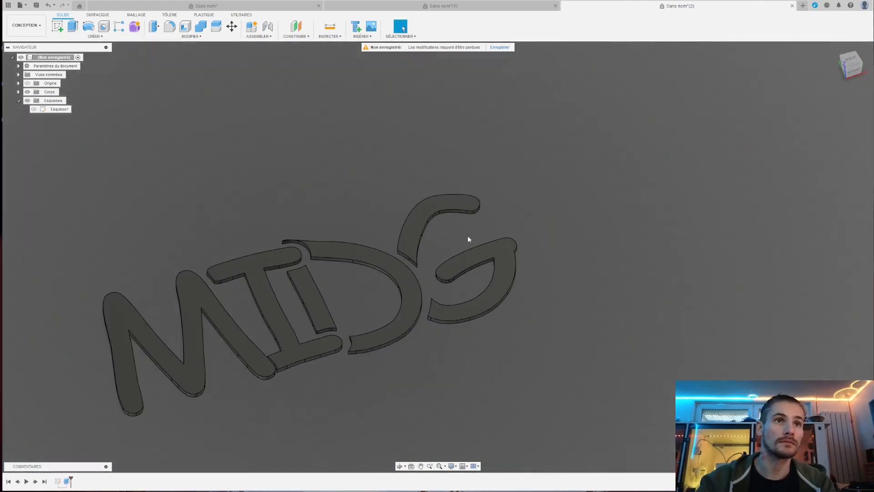
# Show the sketch again, start a new-body extrusion and select the narrow outline band around the M
pyautogui.moveTo(468, 239)
pyautogui.mouseDown(button='middle')
pyautogui.moveTo(542, 221)
pyautogui.moveTo(433, 255)
pyautogui.moveTo(295, 326)
pyautogui.mouseUp(button='middle')
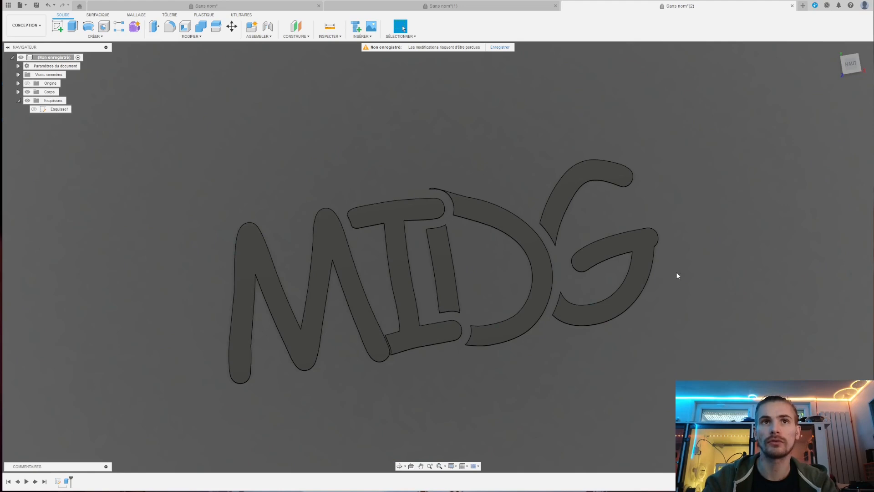
pyautogui.keyDown('shift'); pyautogui.moveTo(425, 281); pyautogui.dragTo(448, 339, button='middle'); pyautogui.keyUp('shift')
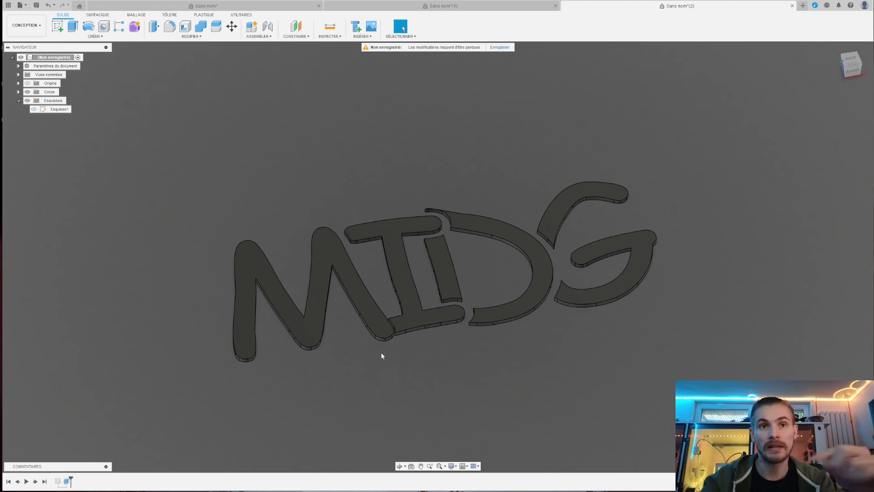
pyautogui.click(33, 109)
pyautogui.click(73, 26)
pyautogui.scroll(3, 318, 291)
pyautogui.click(307, 202)
pyautogui.scroll(5, 406, 282)
pyautogui.click(408, 282)
pyautogui.click(368, 332)
pyautogui.click(222, 308)
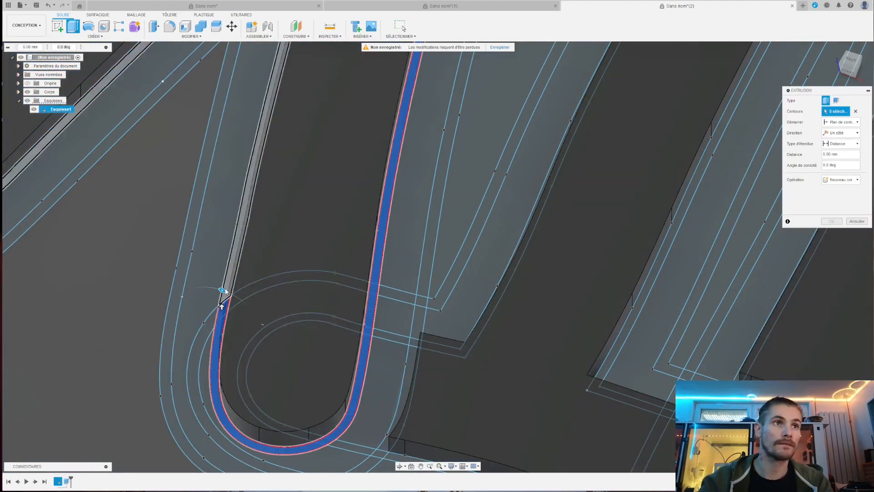
pyautogui.scroll(3, 448, 279)
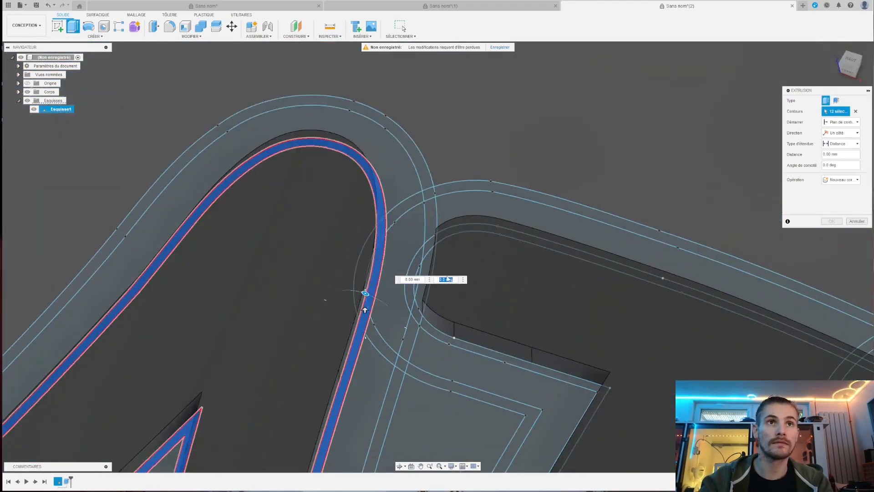
# Add the narrow band segments around the first I to the wall extrusion
pyautogui.click(427, 321)
pyautogui.scroll(-3, 448, 279)
pyautogui.click(373, 385)
pyautogui.click(469, 396)
pyautogui.click(455, 314)
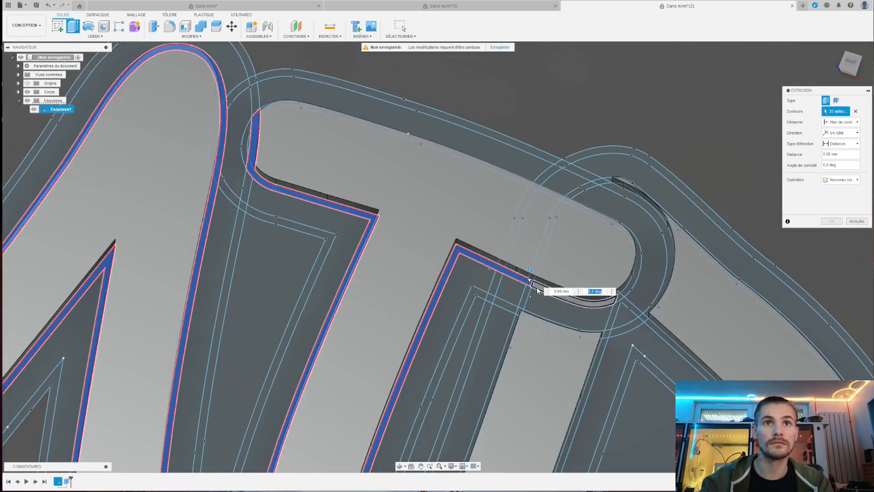
pyautogui.click(537, 290)
pyautogui.scroll(-3, 537, 290)
pyautogui.scroll(3, 347, 242)
# Add the narrow band segments around the first D's upright and bow to the wall extrusion
pyautogui.click(360, 182)
pyautogui.click(339, 223)
pyautogui.scroll(-1, 310, 110)
pyautogui.click(323, 243)
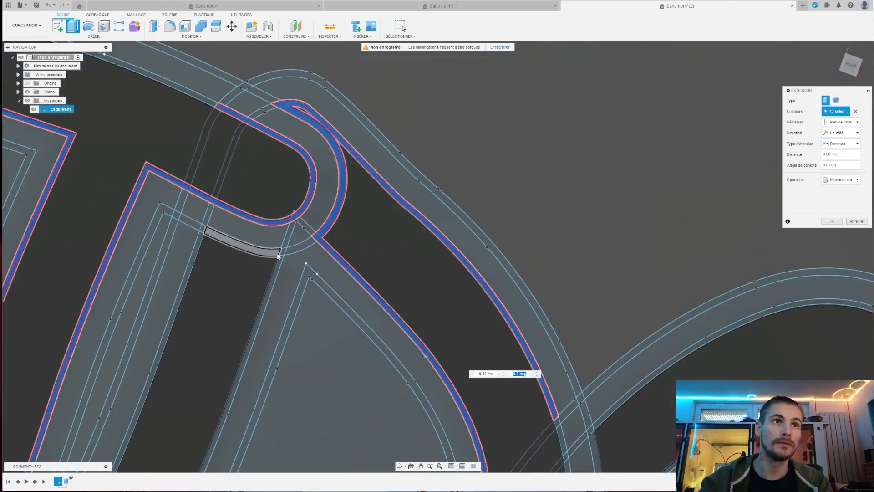
pyautogui.click(278, 254)
pyautogui.scroll(-3, 278, 255)
pyautogui.scroll(3, 277, 311)
pyautogui.click(244, 379)
pyautogui.scroll(2, 337, 370)
pyautogui.click(336, 371)
pyautogui.click(423, 137)
pyautogui.click(368, 195)
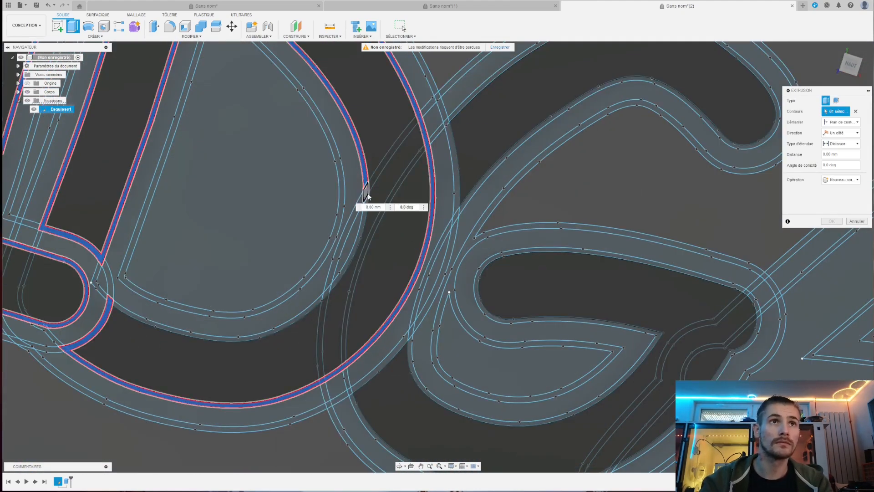
pyautogui.click(367, 196)
# Add the narrow band segments around the G and extrude all selected wall profiles 20 mm
pyautogui.scroll(-3, 330, 340)
pyautogui.scroll(3, 296, 91)
pyautogui.click(238, 160)
pyautogui.scroll(-3, 238, 160)
pyautogui.scroll(3, 347, 297)
pyautogui.click(588, 289)
pyautogui.click(285, 361)
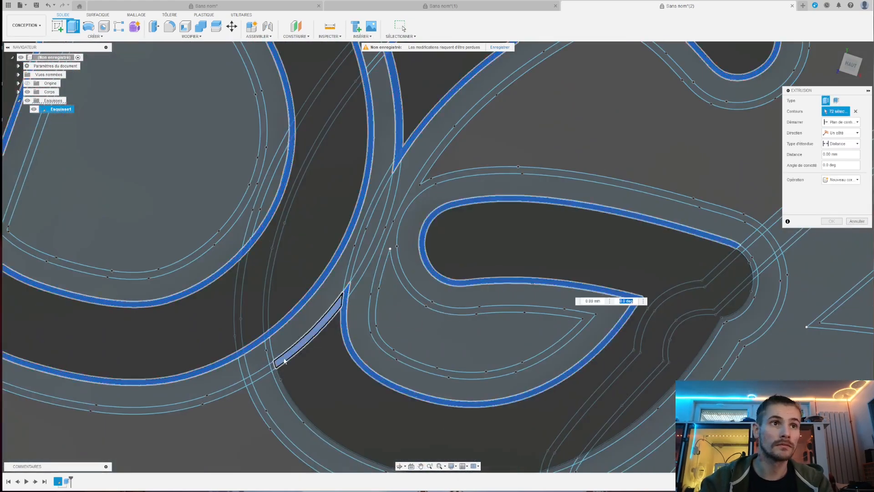
pyautogui.scroll(-3, 285, 361)
pyautogui.scroll(3, 556, 253)
pyautogui.click(556, 254)
pyautogui.scroll(-4, 539, 255)
pyautogui.write('20')
pyautogui.press('Return')
# Examine the extruded letter walls of MIDG, especially where the M and the I overlap
pyautogui.keyDown('shift'); pyautogui.moveTo(539, 374); pyautogui.dragTo(632, 289, button='middle'); pyautogui.keyUp('shift')
pyautogui.scroll(1, 451, 261)
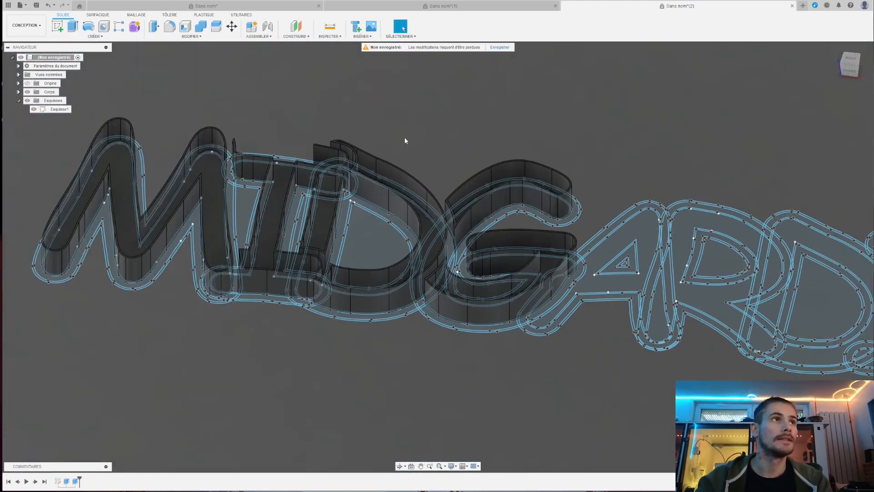
pyautogui.moveTo(405, 140); pyautogui.dragTo(490, 189, button='middle')
pyautogui.scroll(-3, 470, 346)
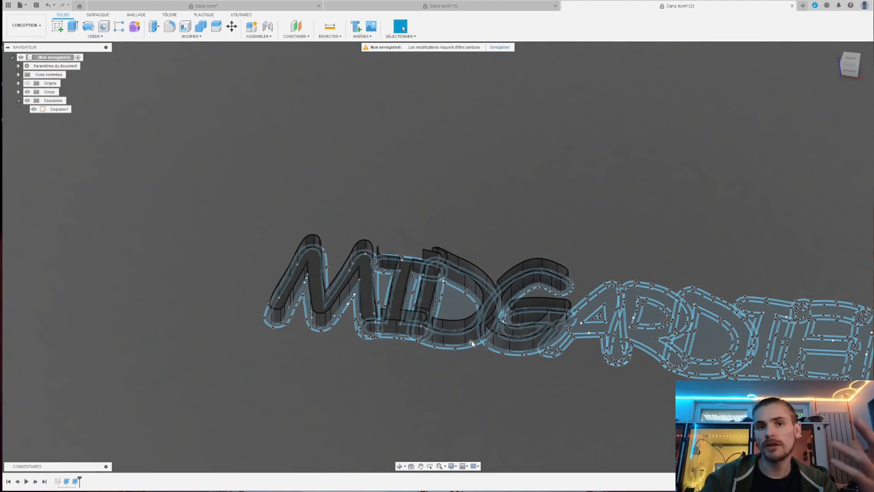
pyautogui.scroll(5, 439, 349)
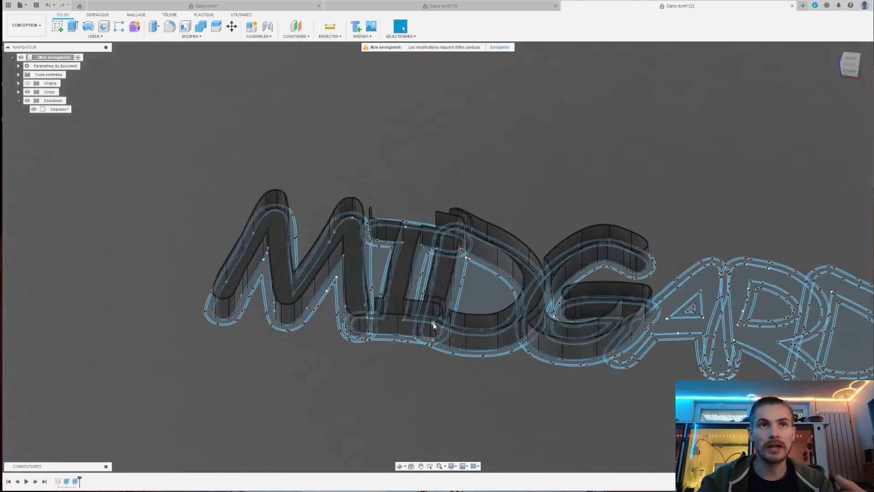
pyautogui.keyDown('shift'); pyautogui.moveTo(354, 191); pyautogui.dragTo(453, 187, button='middle'); pyautogui.keyUp('shift')
pyautogui.scroll(5, 394, 158)
pyautogui.scroll(-3, 453, 188)
pyautogui.scroll(2, 208, 228)
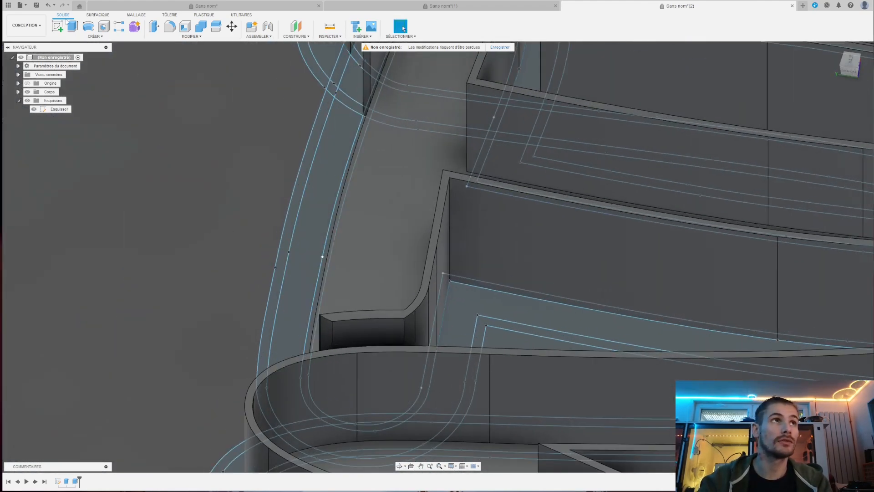
pyautogui.click(73, 27)
pyautogui.keyDown('shift'); pyautogui.moveTo(297, 246); pyautogui.dragTo(349, 276, button='middle'); pyautogui.keyUp('shift')
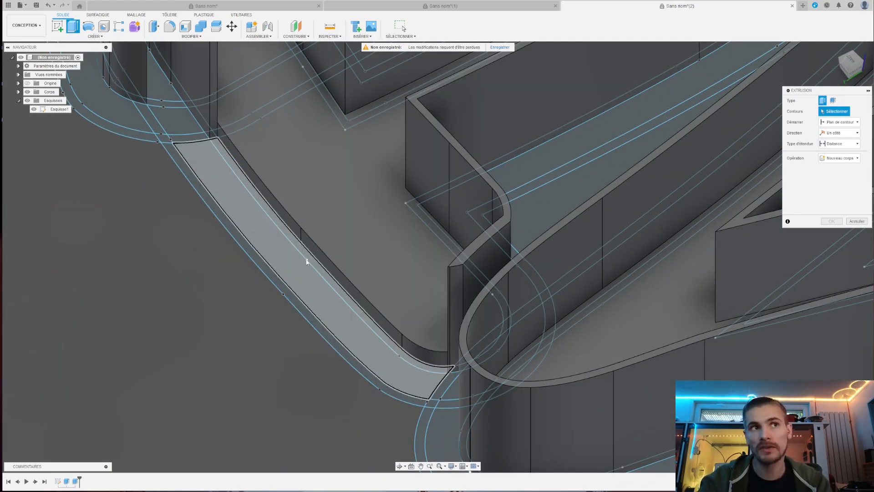
pyautogui.scroll(-5, 305, 268)
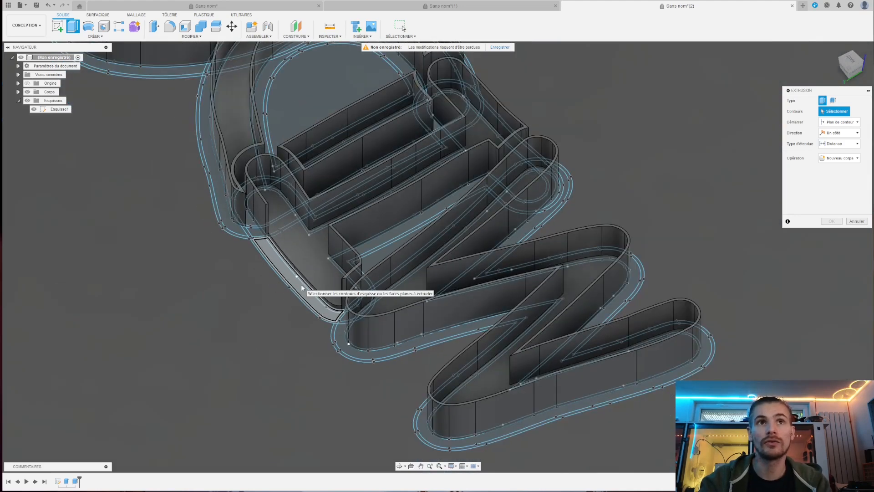
pyautogui.scroll(2, 301, 284)
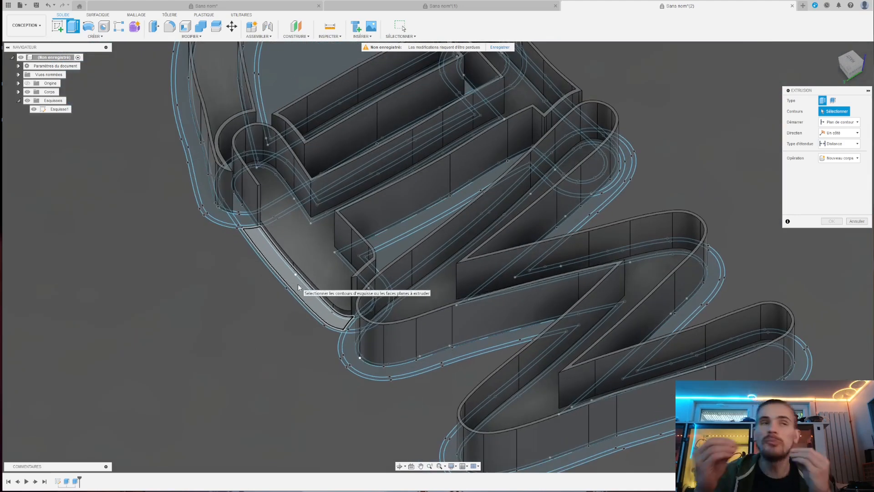
pyautogui.scroll(-2, 297, 283)
pyautogui.press('Escape')
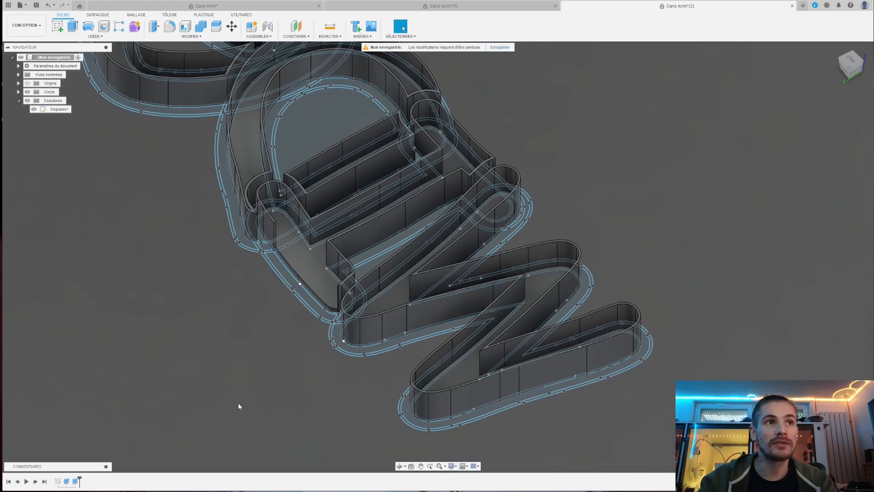
# Edit the sketch and delete the inner outline curve running along the bottom of the first I
pyautogui.doubleClick(58, 481)
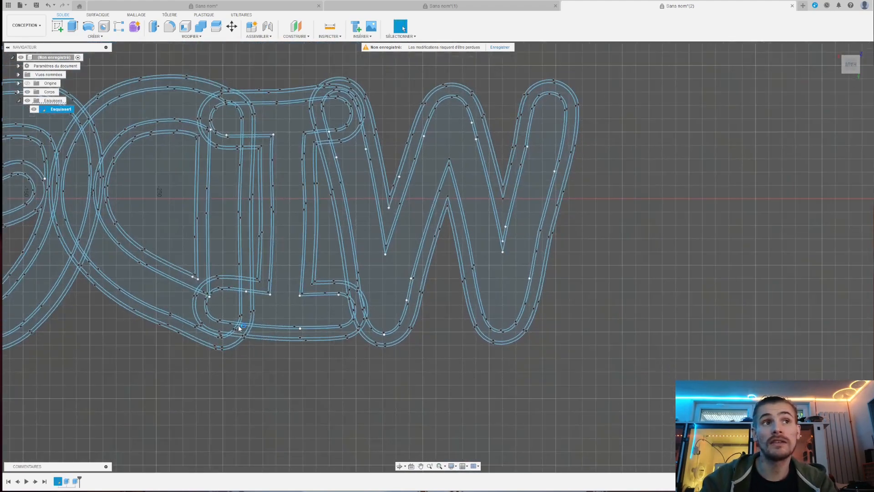
pyautogui.click(317, 302)
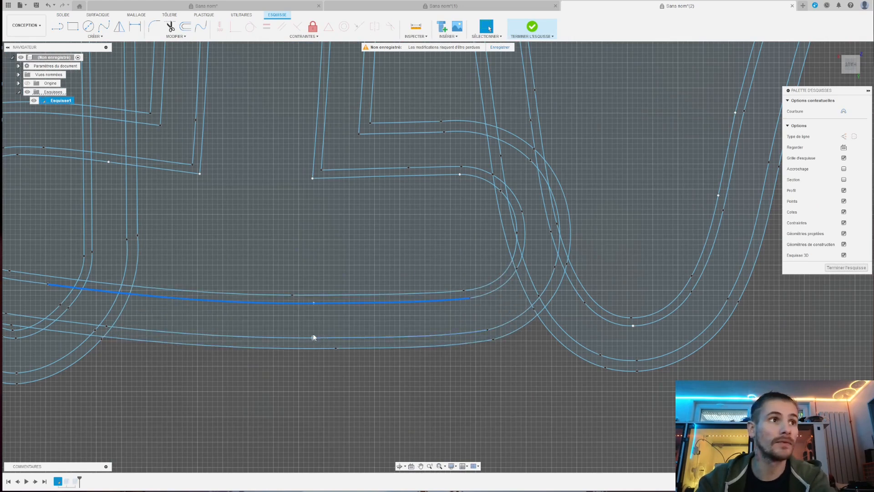
pyautogui.press('t')
pyautogui.press('Escape')
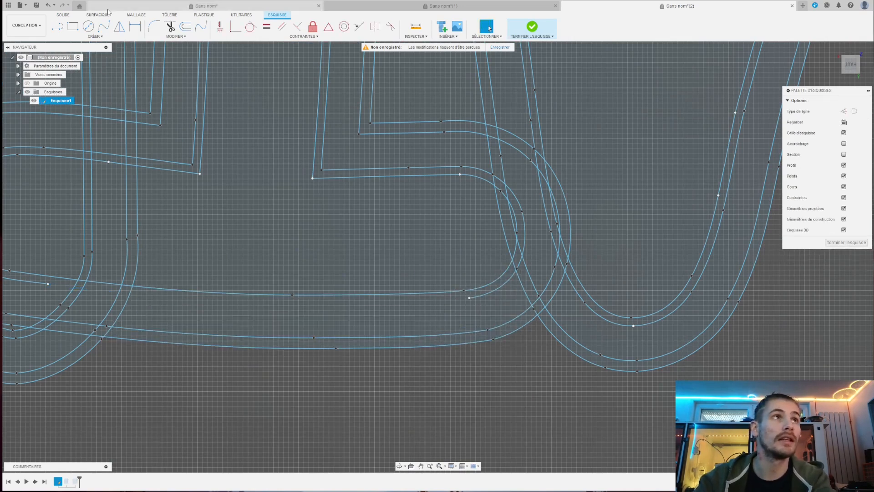
# Redraw the deleted curve as a spline between its open ends, shape it with the tangent handles, and finish the sketch
pyautogui.click(104, 26)
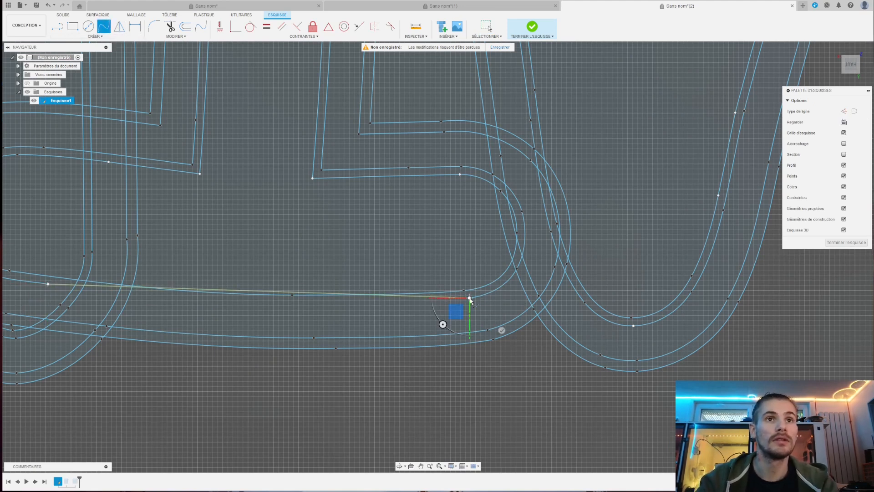
pyautogui.press('Escape')
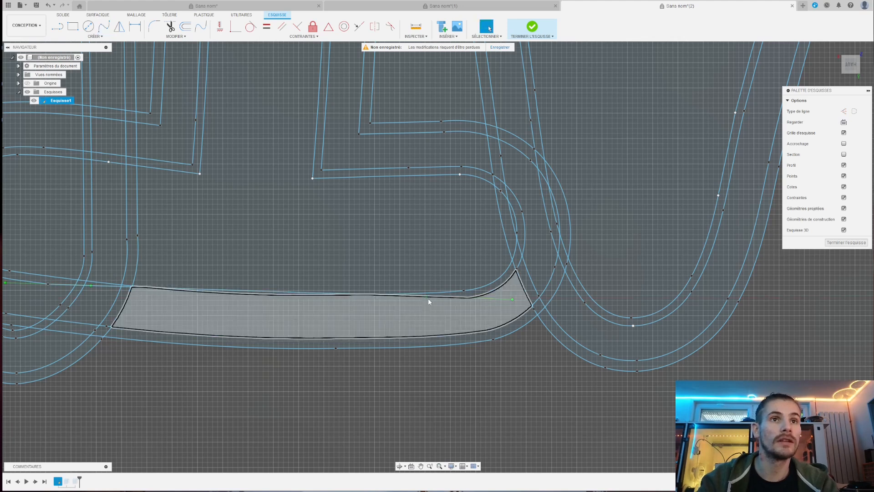
pyautogui.moveTo(427, 297); pyautogui.dragTo(422, 303)
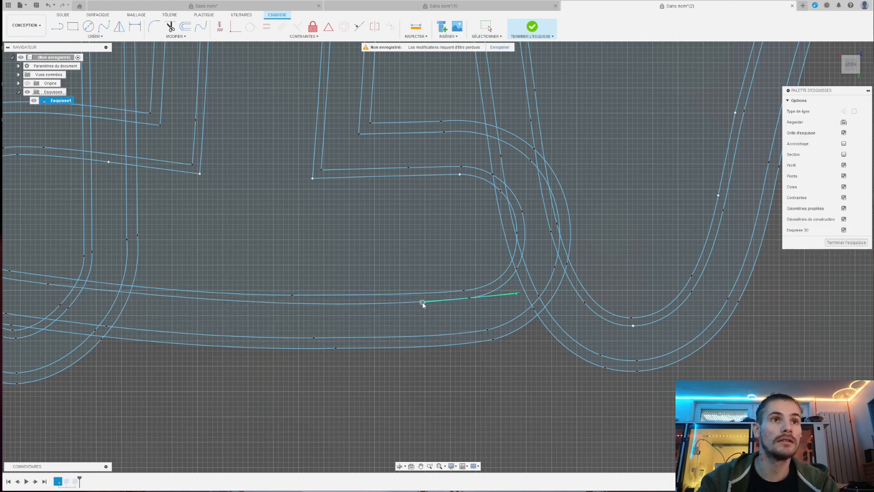
pyautogui.click(48, 284)
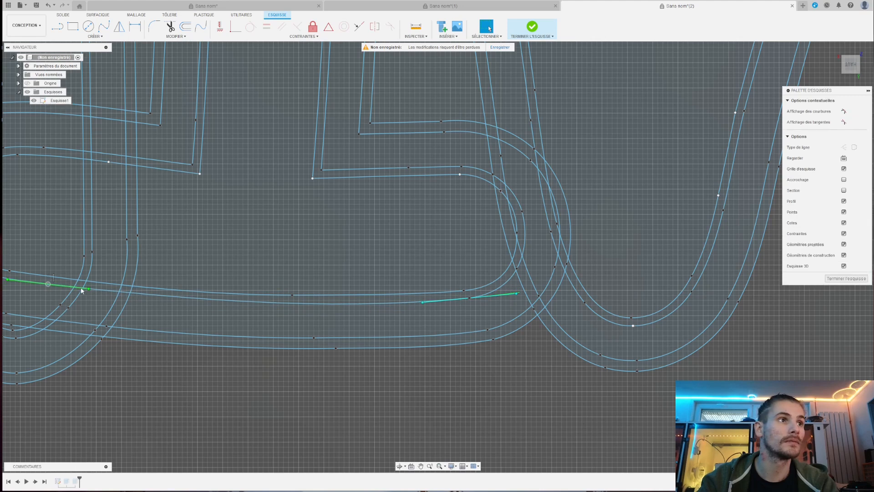
pyautogui.moveTo(88, 290); pyautogui.dragTo(86, 290)
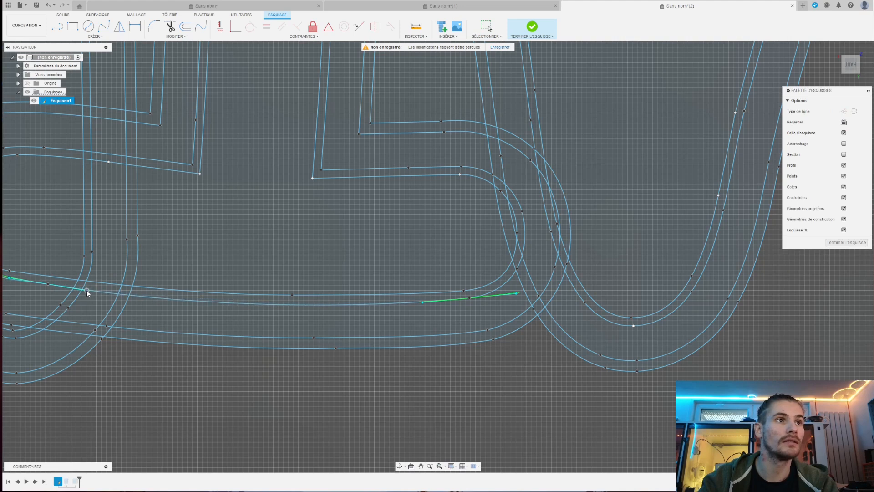
pyautogui.click(830, 242)
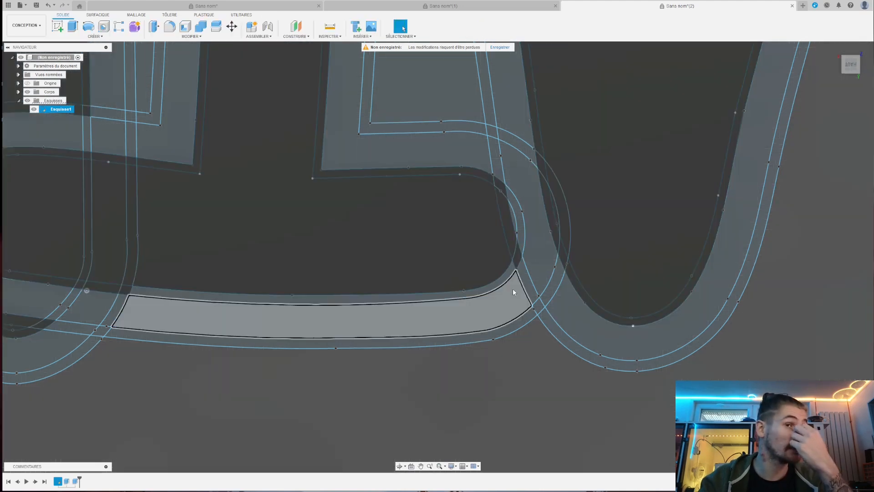
# Edit the wall extrusion to add the missing narrow band along the bottom of the first I
pyautogui.scroll(-2, 496, 321)
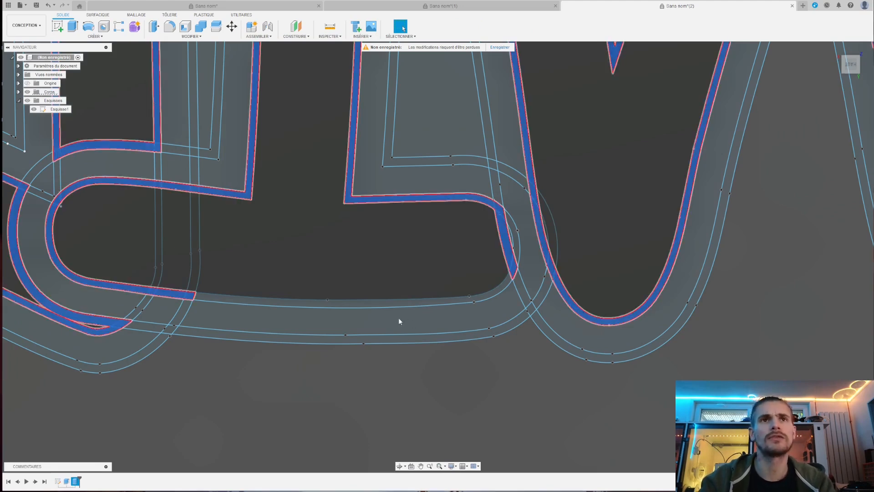
pyautogui.scroll(-2, 270, 304)
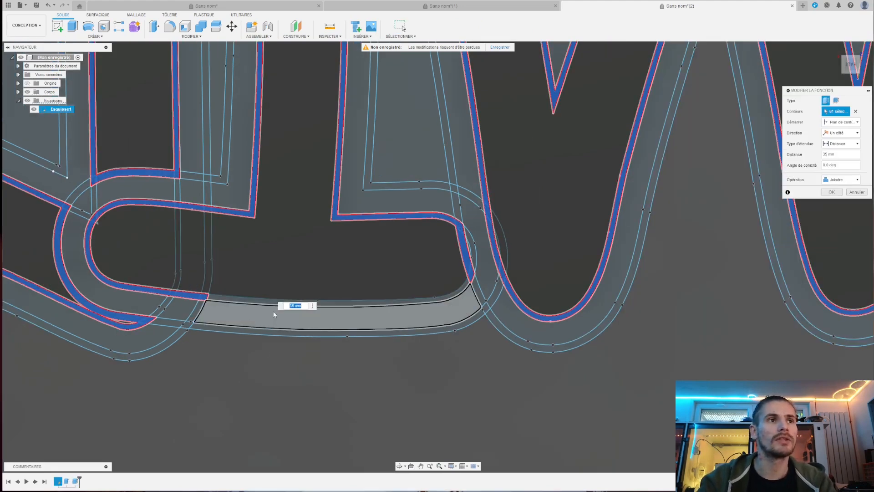
pyautogui.keyDown('shift'); pyautogui.moveTo(273, 293); pyautogui.dragTo(252, 302, button='middle'); pyautogui.keyUp('shift')
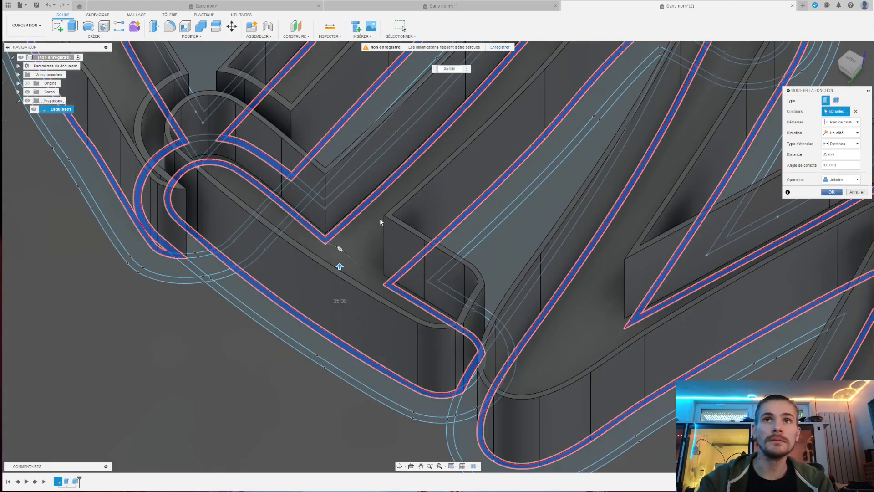
pyautogui.press('Return')
pyautogui.scroll(-10, 390, 221)
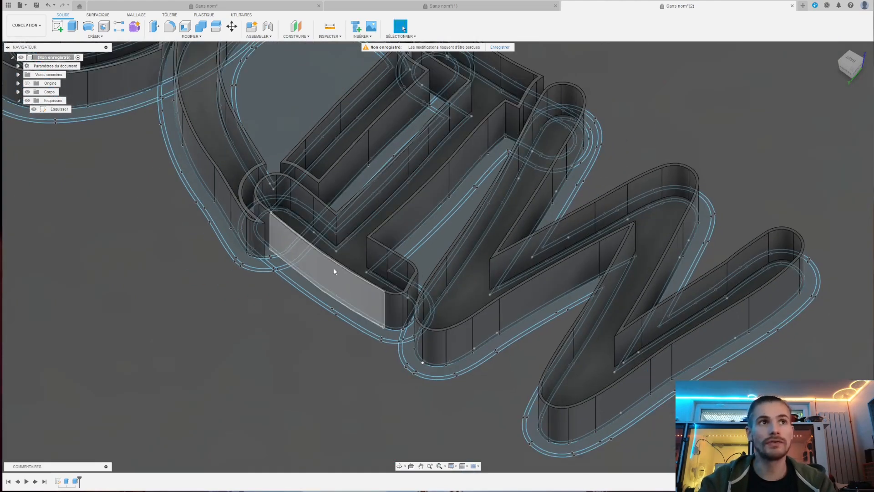
# Start an extrusion and select the wide border band segments around the first M
pyautogui.keyDown('shift'); pyautogui.moveTo(540, 179); pyautogui.dragTo(541, 186, button='middle'); pyautogui.keyUp('shift')
pyautogui.scroll(-2, 542, 187)
pyautogui.moveTo(542, 187); pyautogui.dragTo(461, 277, button='middle')
pyautogui.scroll(-2, 460, 278)
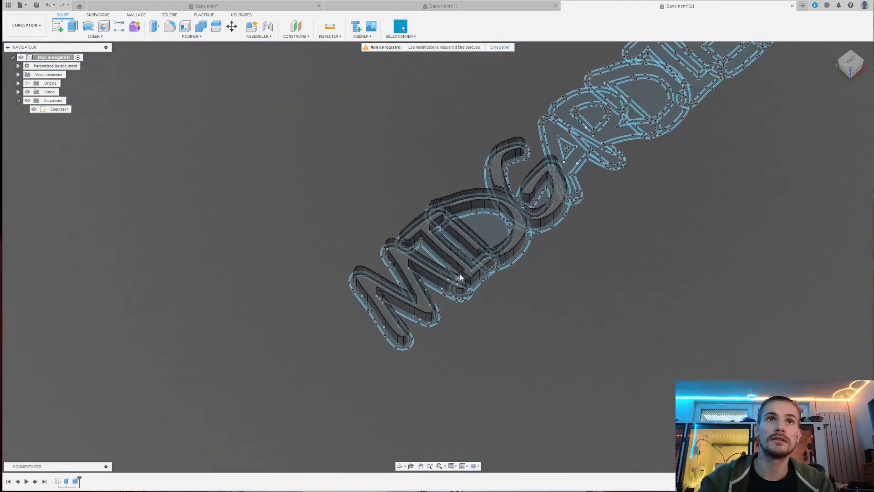
pyautogui.scroll(5, 461, 278)
pyautogui.moveTo(582, 248); pyautogui.dragTo(537, 253, button='middle')
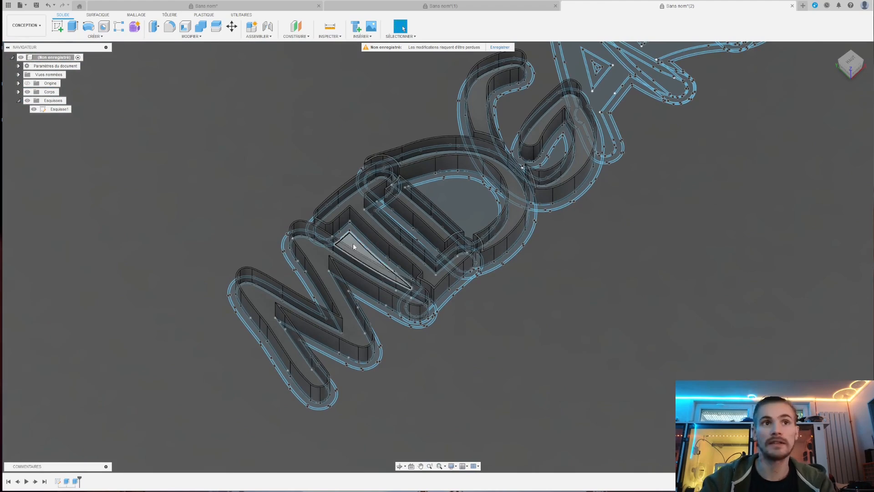
pyautogui.click(72, 28)
pyautogui.scroll(2, 409, 291)
pyautogui.click(474, 271)
pyautogui.keyDown('shift'); pyautogui.moveTo(473, 255); pyautogui.dragTo(455, 282, button='middle'); pyautogui.keyUp('shift')
pyautogui.scroll(5, 451, 280)
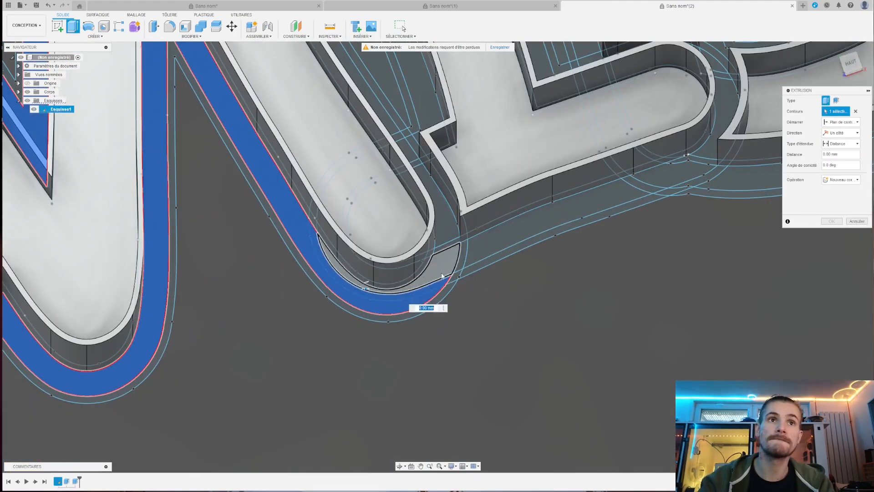
pyautogui.click(443, 275)
# Add the wide border segments from the M's foot along the bottom of the first I to the extrusion
pyautogui.scroll(3, 429, 275)
pyautogui.scroll(-4, 429, 275)
pyautogui.click(336, 149)
pyautogui.scroll(3, 414, 255)
pyautogui.click(326, 408)
pyautogui.click(556, 297)
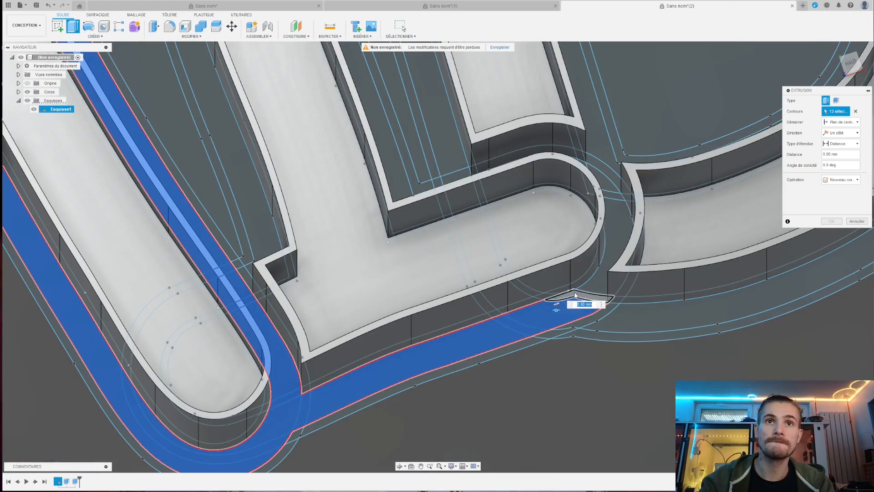
# Add the wide border segments along both sides of the first I's upright to the extrusion
pyautogui.keyDown('shift'); pyautogui.moveTo(556, 296); pyautogui.dragTo(562, 255, button='middle'); pyautogui.keyUp('shift')
pyautogui.scroll(2, 565, 205)
pyautogui.click(566, 162)
pyautogui.keyDown('shift'); pyautogui.moveTo(566, 162); pyautogui.dragTo(546, 198, button='middle'); pyautogui.keyUp('shift')
pyautogui.click(382, 210)
pyautogui.scroll(-5, 376, 295)
pyautogui.scroll(4, 294, 155)
pyautogui.click(262, 232)
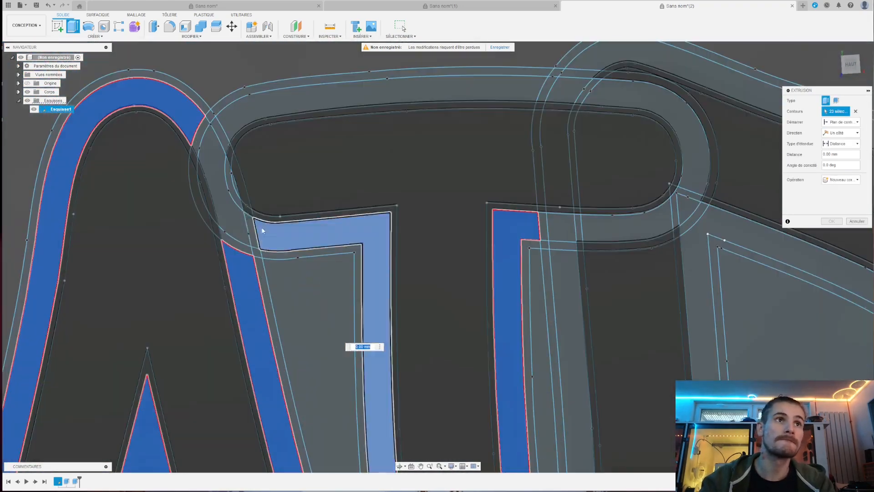
# Add the wide border segments around the first I's top bar and its overlaps with the M and D
pyautogui.click(236, 218)
pyautogui.scroll(-2, 295, 234)
pyautogui.click(296, 233)
pyautogui.scroll(3, 248, 179)
pyautogui.scroll(-3, 261, 135)
pyautogui.scroll(3, 421, 118)
pyautogui.click(471, 142)
pyautogui.click(505, 121)
pyautogui.click(590, 255)
pyautogui.click(523, 295)
pyautogui.click(434, 301)
pyautogui.click(458, 330)
# Add the wide border segments along the outer bow of the first D to the extrusion
pyautogui.scroll(-5, 433, 191)
pyautogui.scroll(4, 412, 318)
pyautogui.click(485, 435)
pyautogui.scroll(-2, 483, 426)
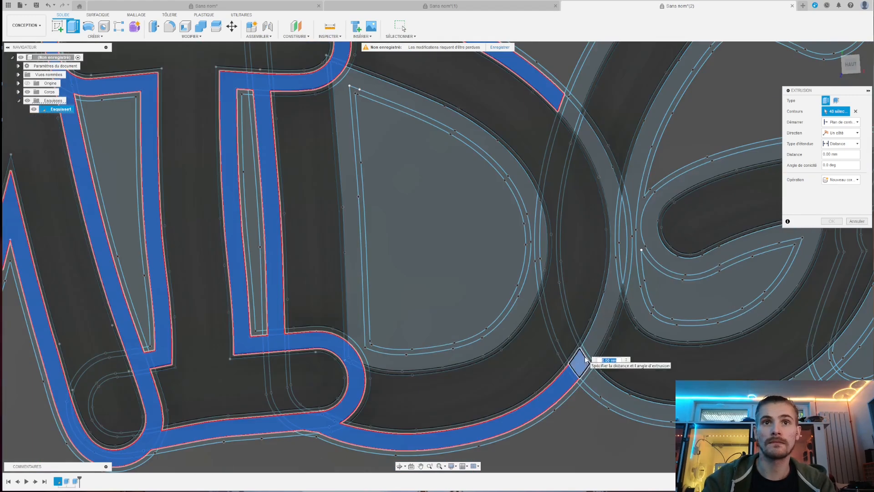
pyautogui.click(639, 259)
pyautogui.scroll(-2, 519, 263)
pyautogui.scroll(-3, 519, 263)
# Add the wide border segments around the G and extrude all selected border profiles 40 mm, joined to the existing bodies
pyautogui.scroll(3, 540, 182)
pyautogui.click(555, 181)
pyautogui.scroll(-3, 554, 182)
pyautogui.scroll(3, 692, 214)
pyautogui.click(715, 189)
pyautogui.click(755, 216)
pyautogui.click(737, 294)
pyautogui.click(687, 373)
pyautogui.click(580, 413)
pyautogui.keyDown('shift'); pyautogui.moveTo(456, 323); pyautogui.dragTo(487, 242, button='middle'); pyautogui.keyUp('shift')
pyautogui.write('40')
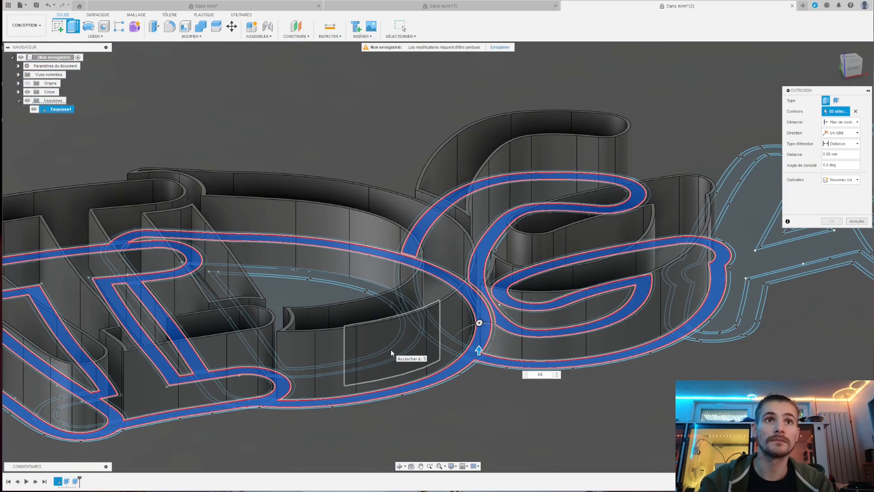
pyautogui.press('Return')
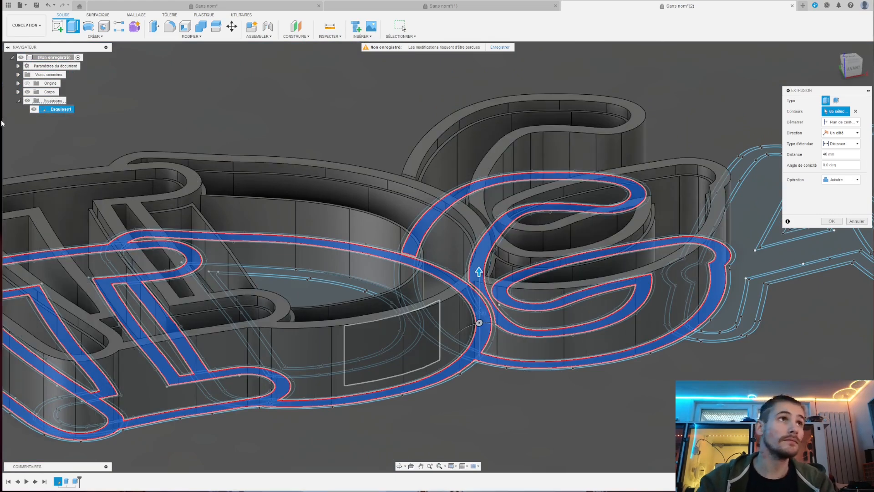
pyautogui.press('Return')
# Hide the sketch and examine the extruded border around the MIDG letters from above
pyautogui.scroll(-3, 560, 255)
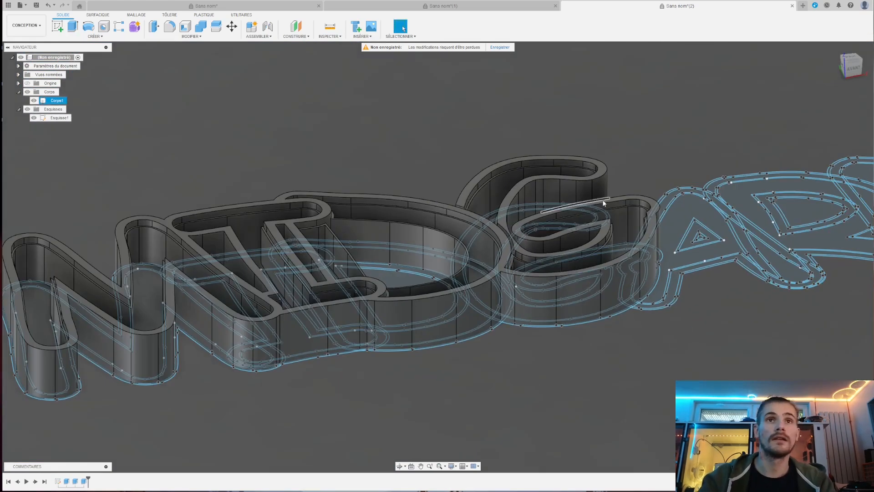
pyautogui.scroll(-3, 591, 219)
pyautogui.scroll(2, 528, 253)
pyautogui.scroll(-5, 592, 236)
pyautogui.scroll(3, 383, 280)
pyautogui.moveTo(310, 286); pyautogui.dragTo(592, 283, button='middle')
pyautogui.scroll(1, 592, 283)
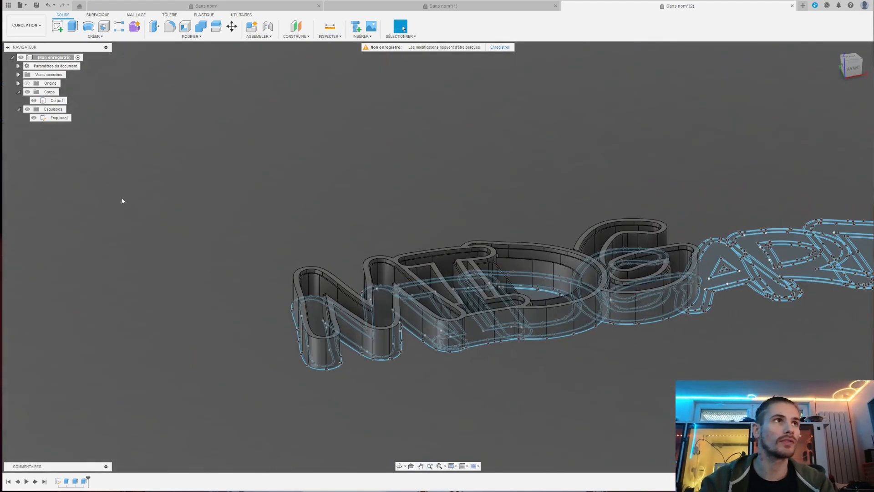
pyautogui.click(33, 118)
pyautogui.scroll(-3, 392, 294)
pyautogui.scroll(3, 503, 285)
pyautogui.keyDown('shift'); pyautogui.moveTo(502, 286); pyautogui.dragTo(489, 341, button='middle'); pyautogui.keyUp('shift')
pyautogui.scroll(-3, 427, 255)
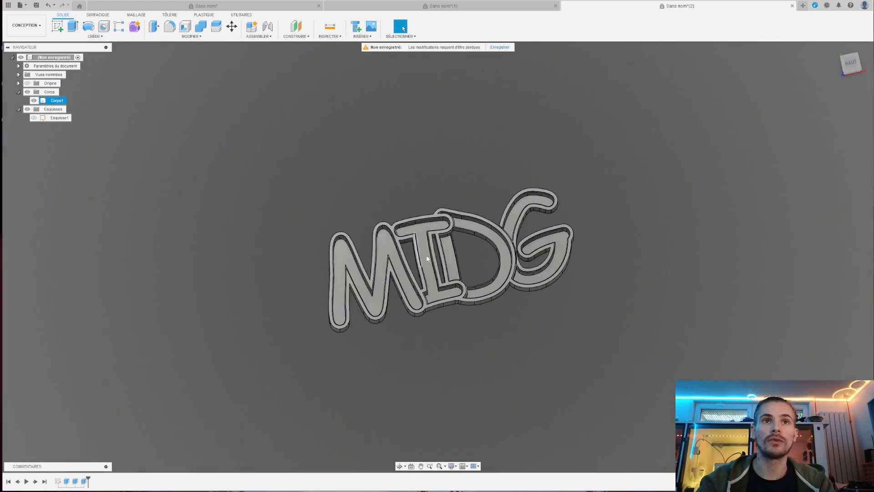
pyautogui.scroll(5, 455, 260)
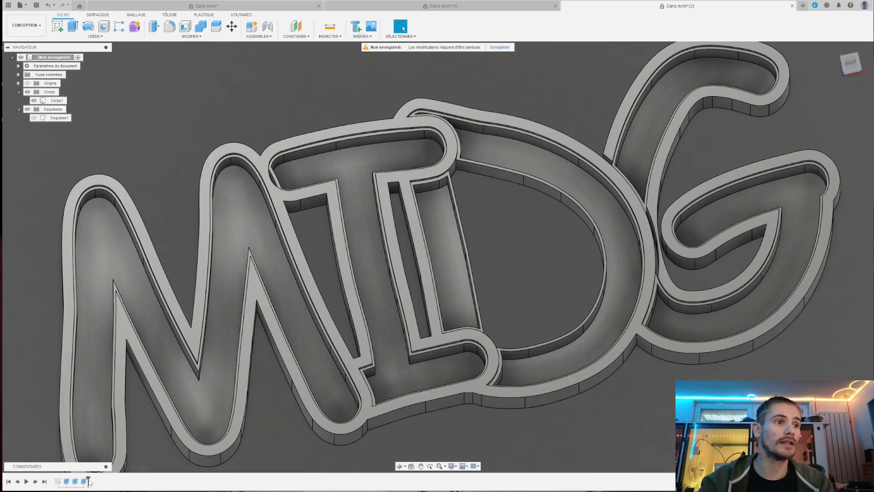
# Edit the border extrusion to add the first D's inner border, including its bow overlap slivers and the piece meeting the I
pyautogui.doubleClick(85, 482)
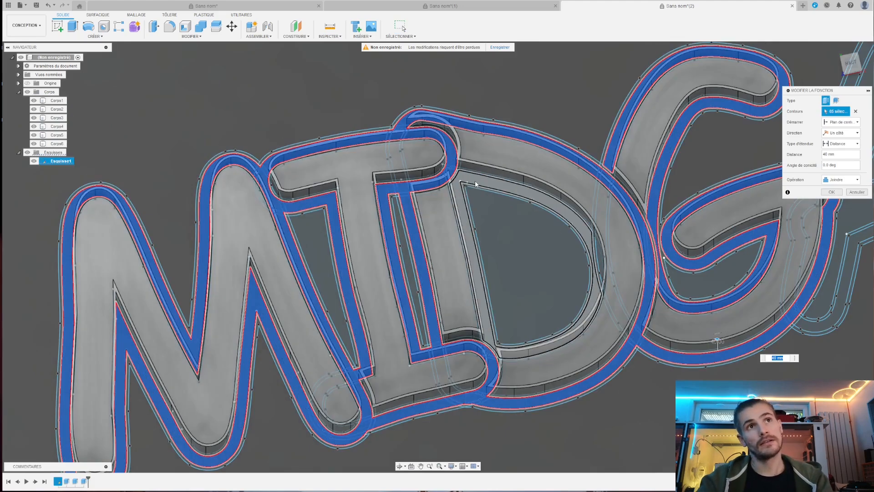
pyautogui.scroll(-3, 458, 201)
pyautogui.click(458, 201)
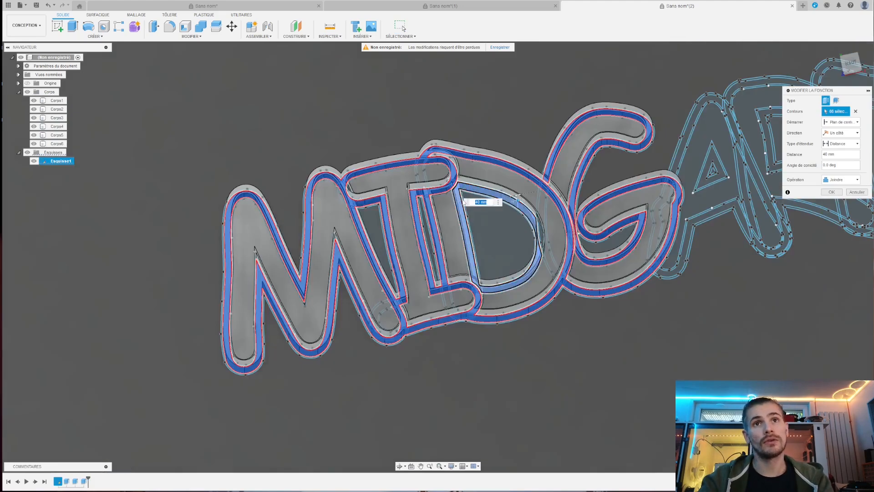
pyautogui.scroll(8, 544, 242)
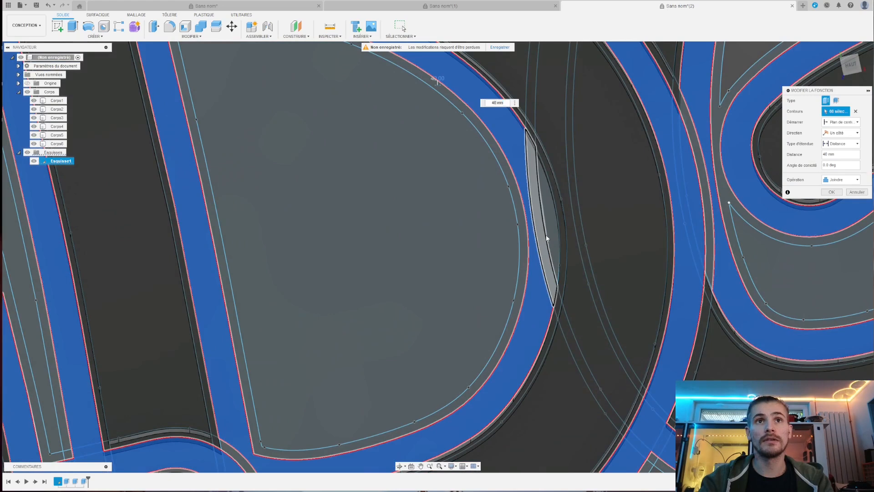
pyautogui.click(553, 226)
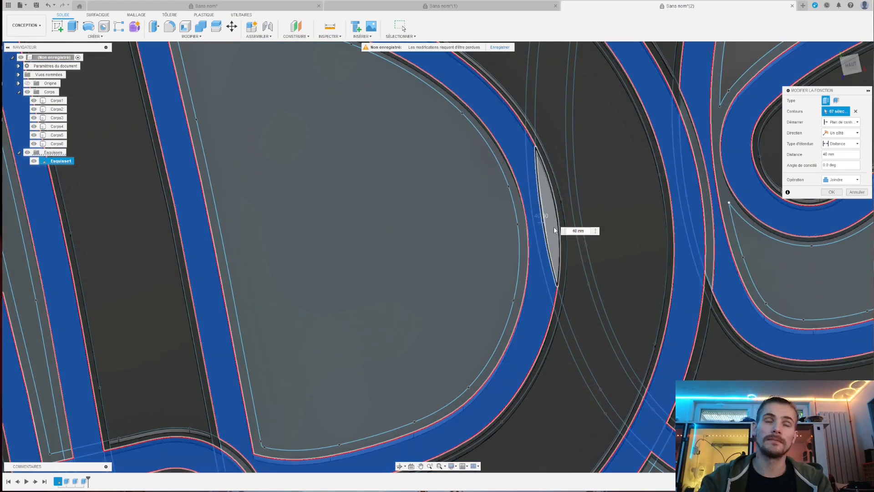
pyautogui.scroll(-5, 398, 297)
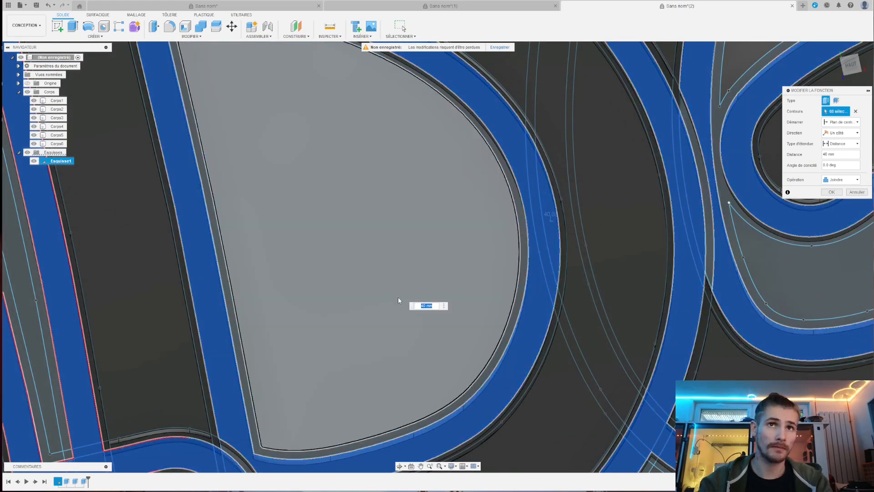
pyautogui.scroll(8, 249, 133)
pyautogui.click(250, 134)
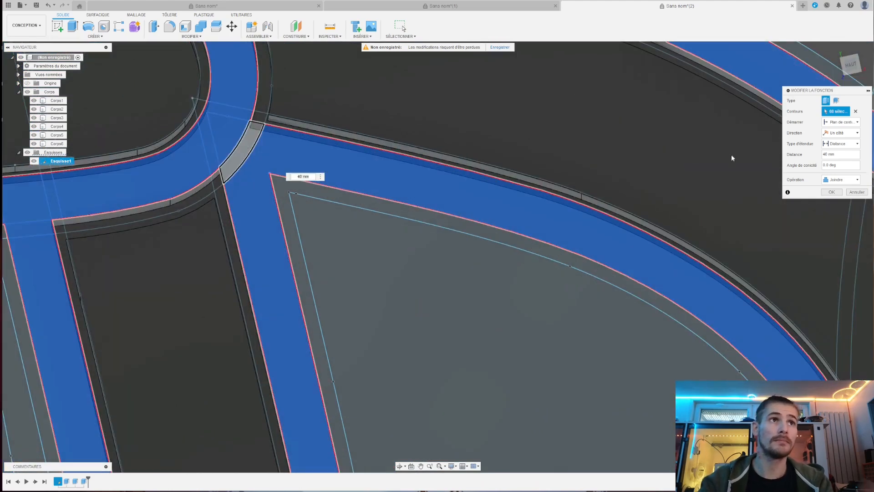
pyautogui.click(832, 192)
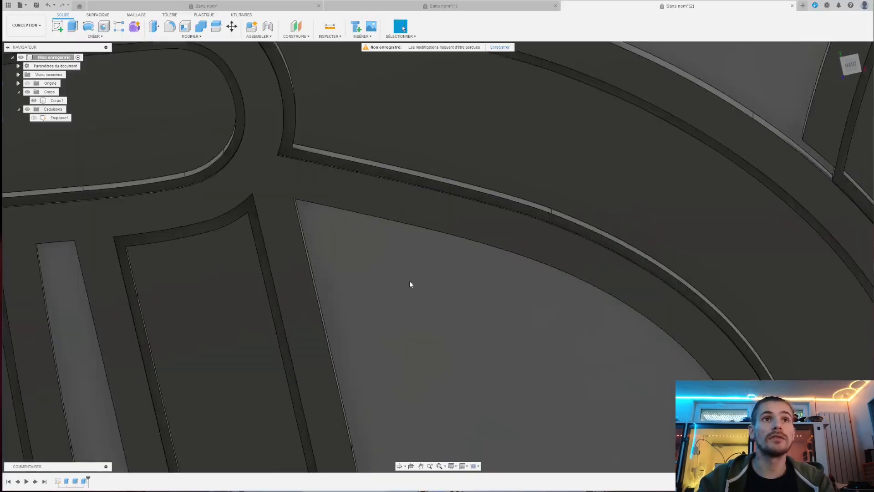
# Reopen the border extrusion and add the crescent-shaped segment where the first I's top bar overlaps the M
pyautogui.scroll(-5, 408, 280)
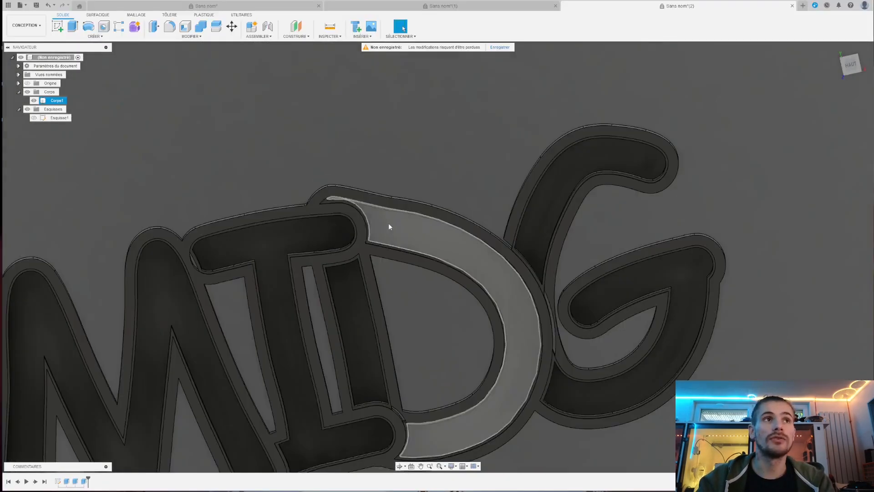
pyautogui.click(49, 101)
pyautogui.scroll(-3, 377, 259)
pyautogui.scroll(3, 379, 260)
pyautogui.click(448, 283)
pyautogui.keyDown('shift'); pyautogui.moveTo(447, 282); pyautogui.dragTo(322, 268, button='middle'); pyautogui.keyUp('shift')
pyautogui.scroll(5, 322, 267)
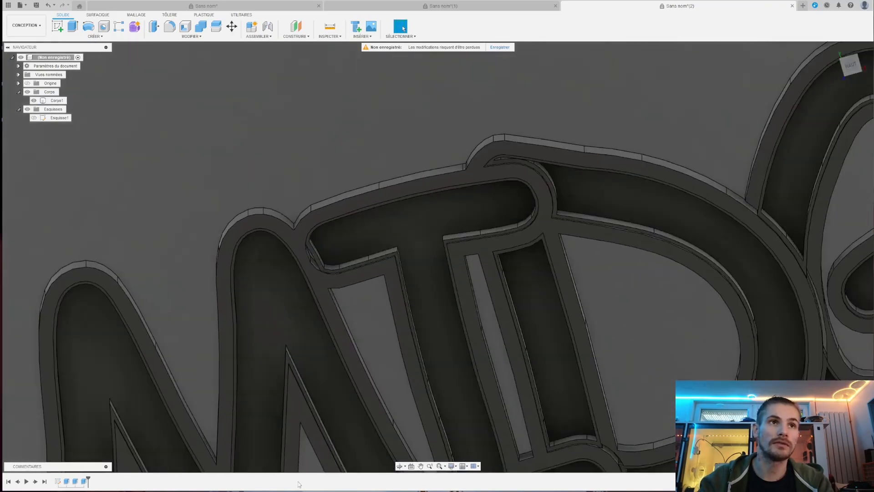
pyautogui.doubleClick(84, 482)
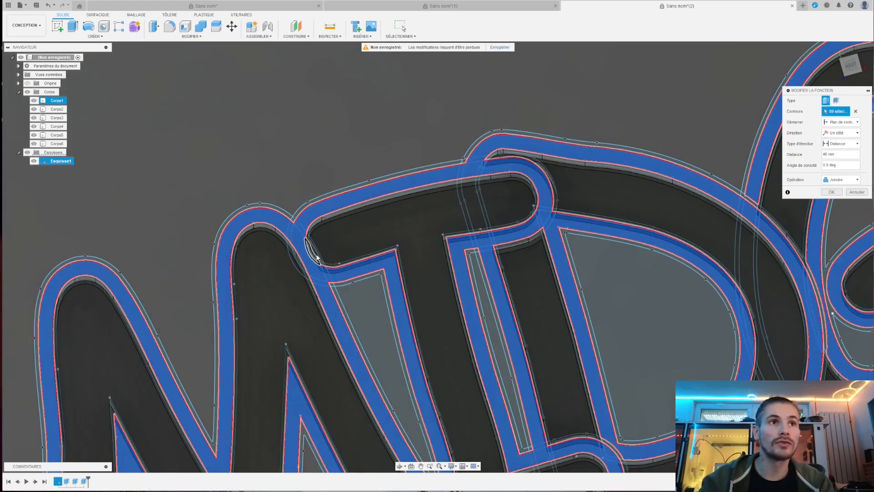
pyautogui.scroll(-2, 318, 258)
pyautogui.scroll(6, 318, 255)
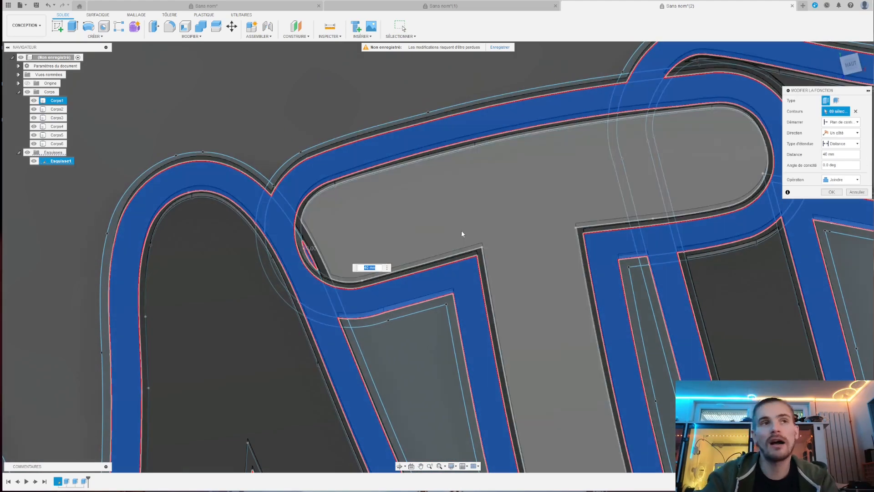
pyautogui.click(459, 233)
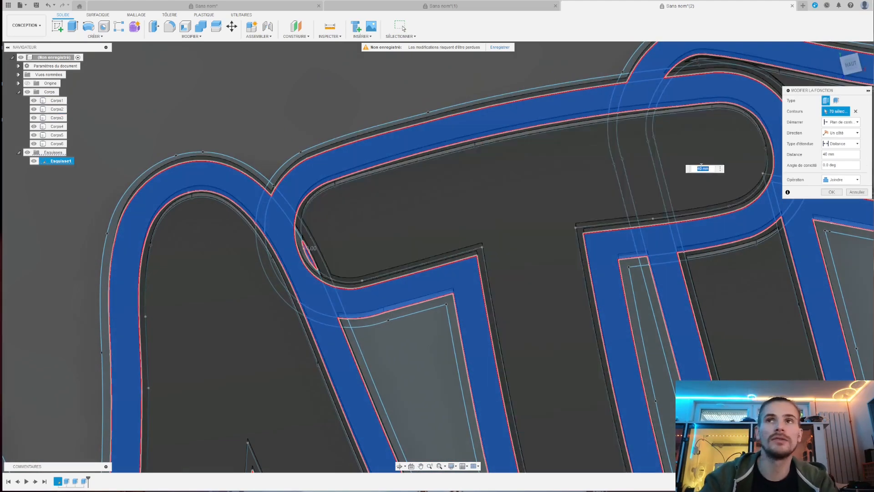
# Add the remaining sliver at the overlap of the M and the first I's top bar, and apply the extrusion
pyautogui.scroll(-1, 381, 224)
pyautogui.scroll(5, 332, 250)
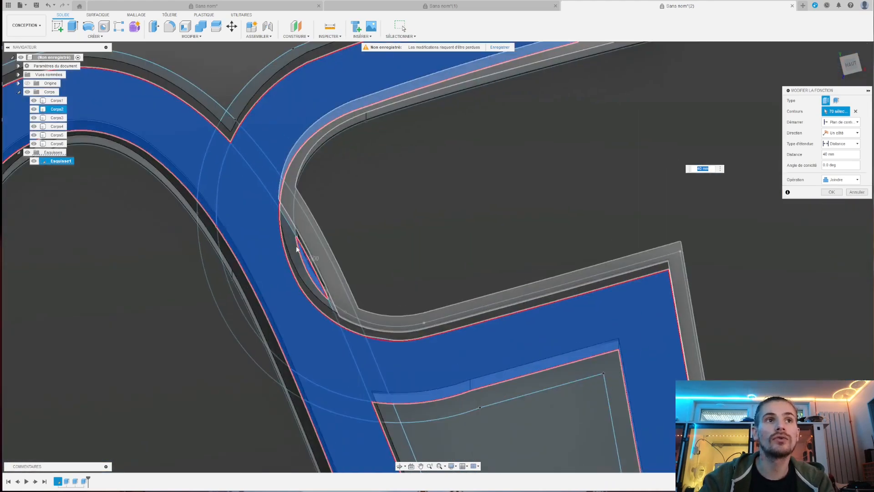
pyautogui.moveTo(302, 252)
pyautogui.keyDown('shift'); pyautogui.mouseDown(button='middle')
pyautogui.moveTo(306, 230)
pyautogui.moveTo(297, 247)
pyautogui.mouseUp(button='middle'); pyautogui.keyUp('shift')
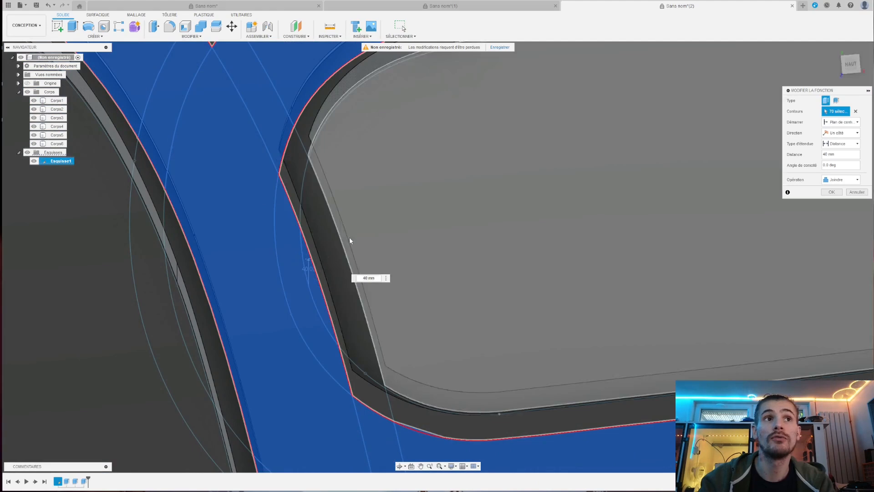
pyautogui.click(313, 288)
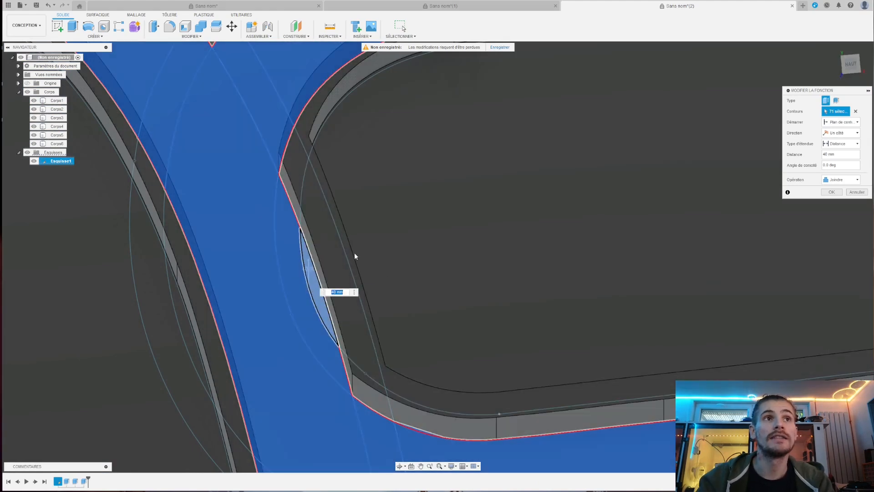
pyautogui.moveTo(354, 254)
pyautogui.keyDown('shift'); pyautogui.mouseDown(button='middle')
pyautogui.moveTo(349, 238)
pyautogui.moveTo(359, 246)
pyautogui.mouseUp(button='middle'); pyautogui.keyUp('shift')
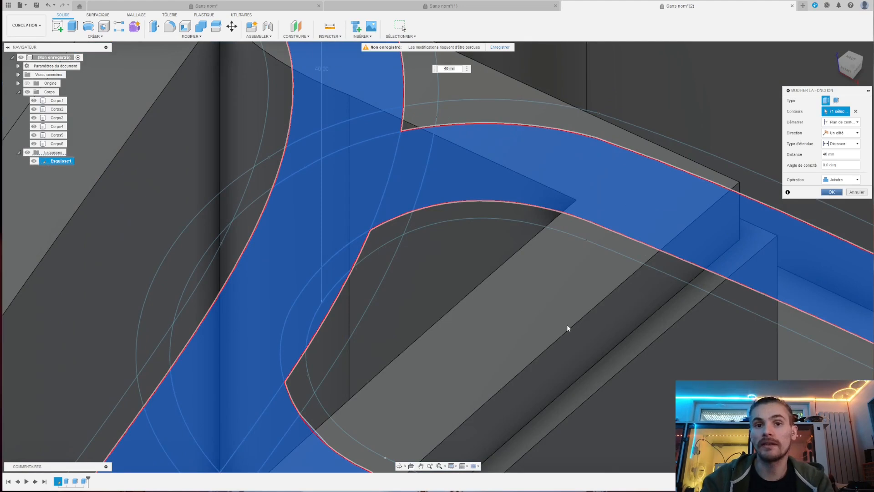
pyautogui.hotkey('alt', 'Tab')
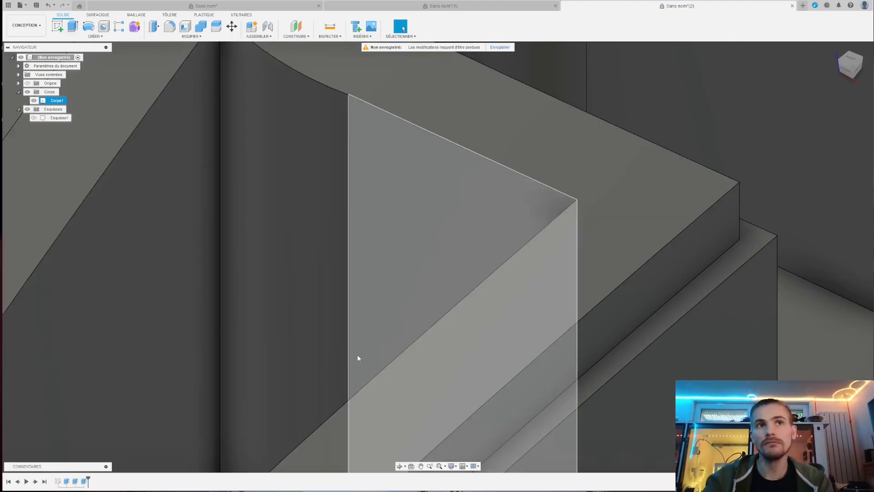
# Edit the border extrusion to include the missing sliver between the first I's foot and the D's inner border
pyautogui.scroll(-5, 369, 255)
pyautogui.scroll(-5, 378, 237)
pyautogui.scroll(-5, 403, 158)
pyautogui.scroll(1, 401, 177)
pyautogui.keyDown('shift'); pyautogui.moveTo(394, 177); pyautogui.dragTo(402, 290, button='middle'); pyautogui.keyUp('shift')
pyautogui.scroll(8, 451, 337)
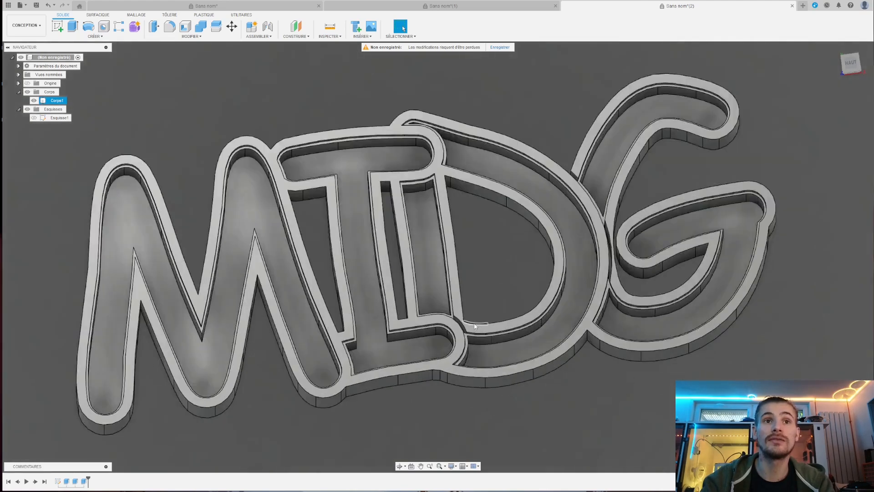
pyautogui.keyDown('shift'); pyautogui.moveTo(453, 340); pyautogui.dragTo(447, 348, button='middle'); pyautogui.keyUp('shift')
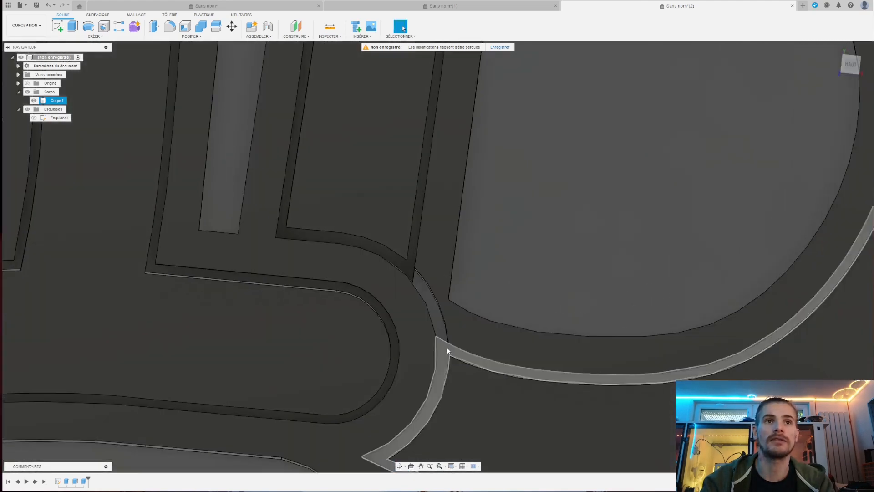
pyautogui.click(85, 484)
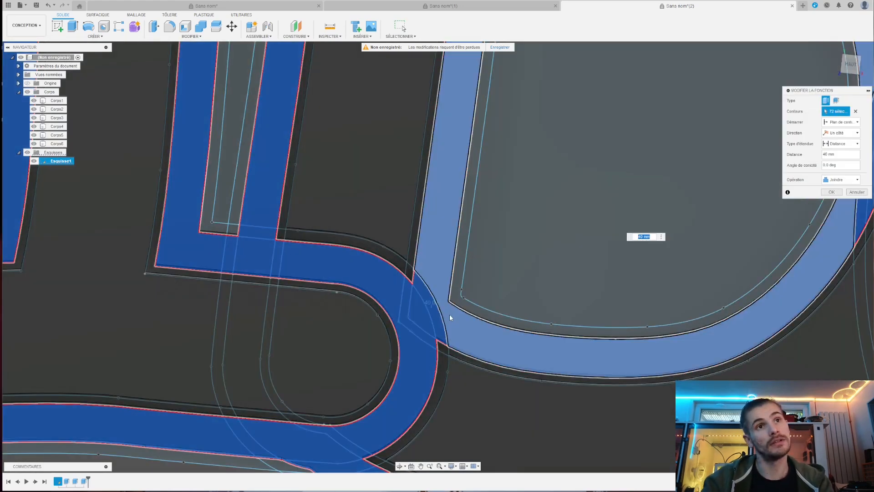
pyautogui.click(449, 314)
pyautogui.scroll(-3, 445, 312)
pyautogui.keyDown('shift'); pyautogui.moveTo(445, 312); pyautogui.dragTo(424, 287, button='middle'); pyautogui.keyUp('shift')
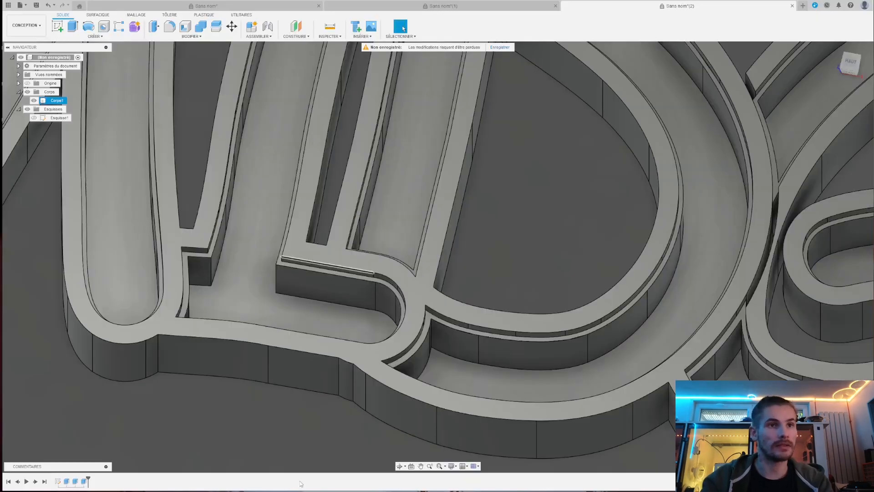
# Edit the border extrusion to fill the gap where the first D's outer bow touches the G
pyautogui.scroll(-5, 466, 272)
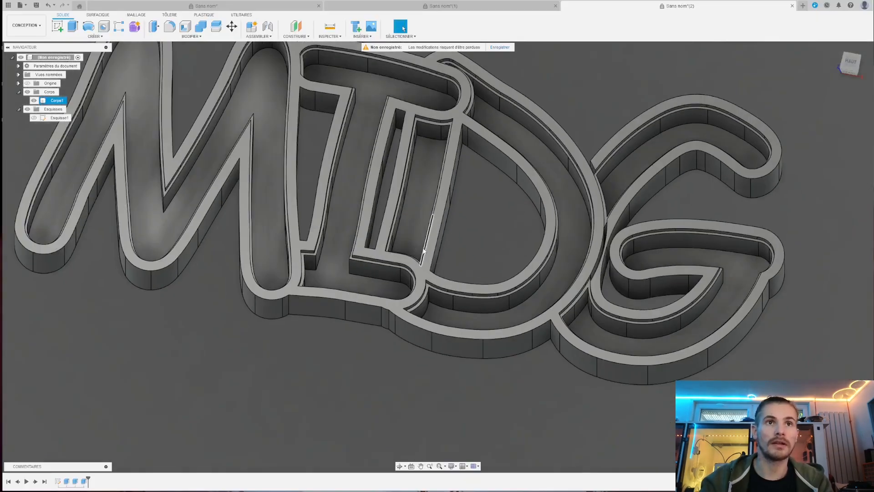
pyautogui.scroll(3, 466, 273)
pyautogui.moveTo(594, 274)
pyautogui.keyDown('shift'); pyautogui.mouseDown(button='middle')
pyautogui.moveTo(596, 302)
pyautogui.moveTo(589, 286)
pyautogui.mouseUp(button='middle'); pyautogui.keyUp('shift')
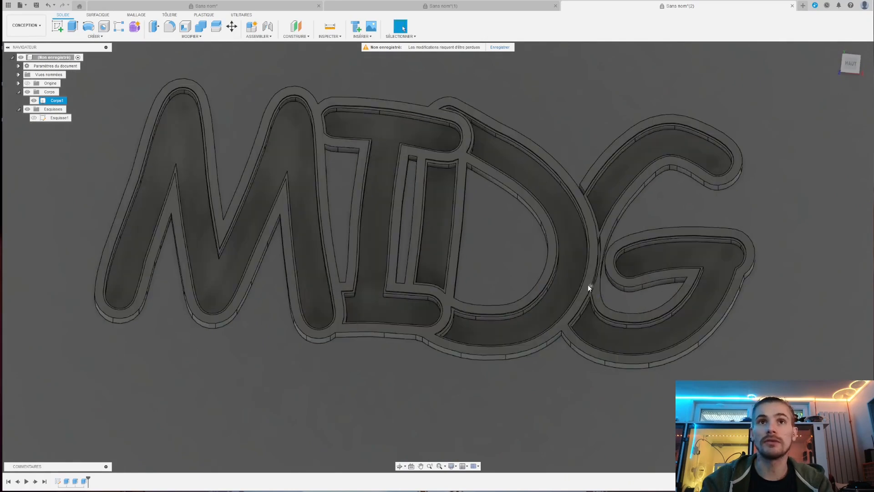
pyautogui.scroll(-3, 428, 273)
pyautogui.scroll(7, 615, 259)
pyautogui.scroll(2, 566, 259)
pyautogui.moveTo(340, 302); pyautogui.dragTo(450, 231, button='middle')
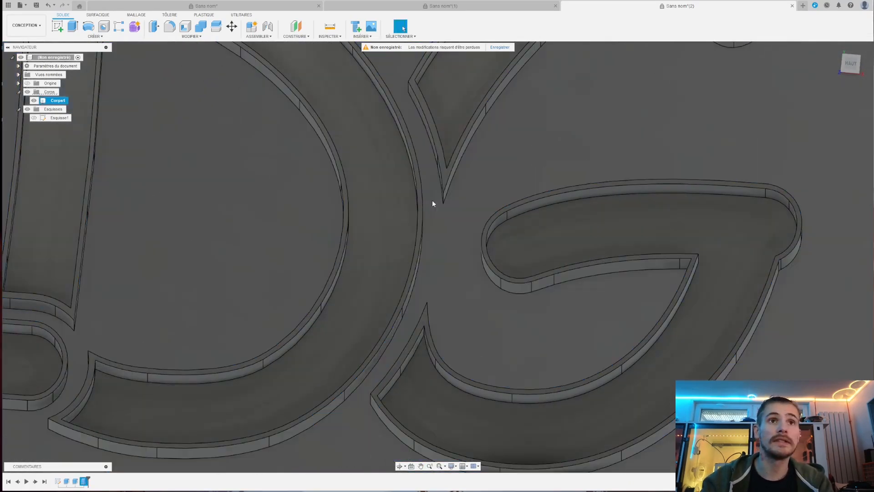
pyautogui.doubleClick(439, 254)
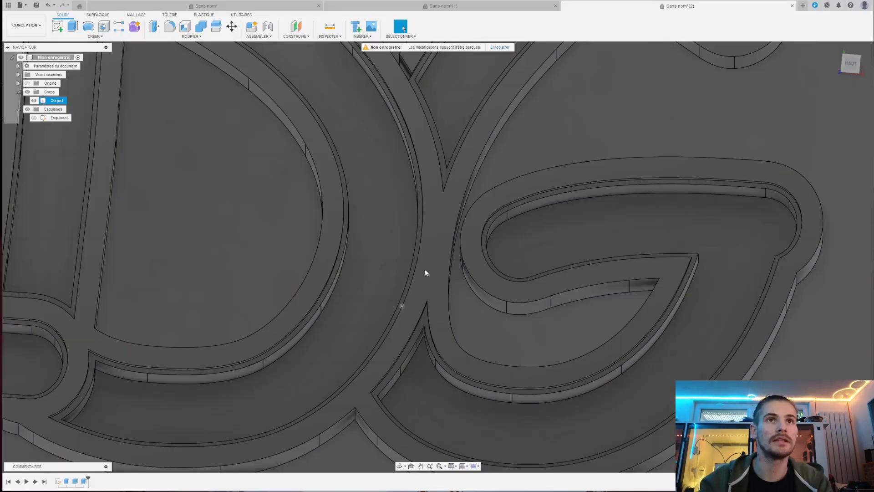
# Edit the border extrusion to add the small segment joining the G's upper arm to the D's outer border
pyautogui.scroll(-6, 424, 269)
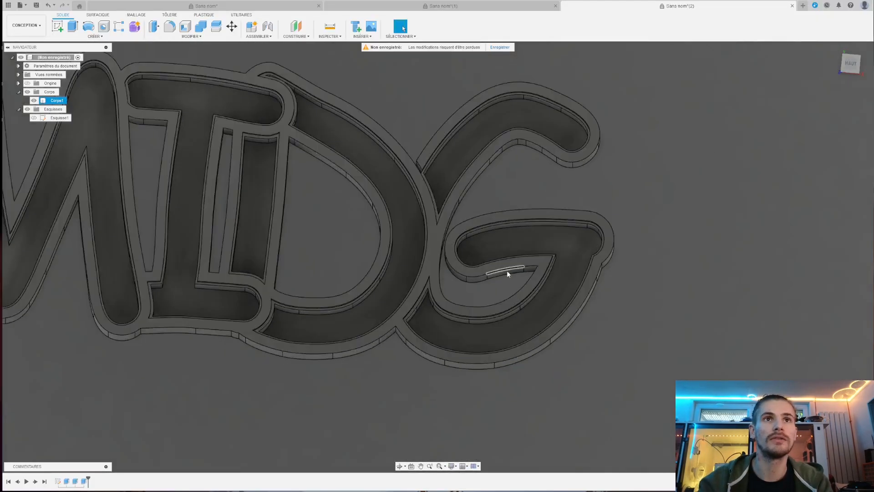
pyautogui.keyDown('shift'); pyautogui.moveTo(479, 287); pyautogui.dragTo(462, 247, button='middle'); pyautogui.keyUp('shift')
pyautogui.scroll(5, 488, 229)
pyautogui.scroll(6, 487, 226)
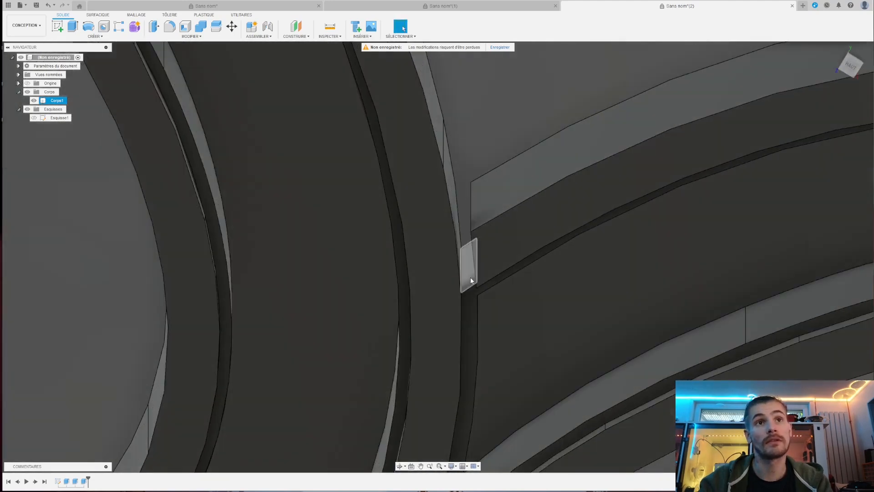
pyautogui.click(87, 481)
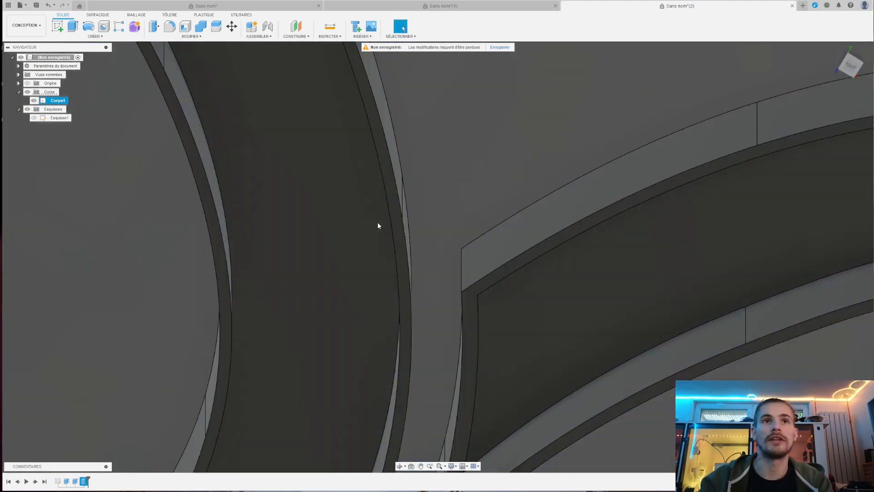
pyautogui.doubleClick(468, 225)
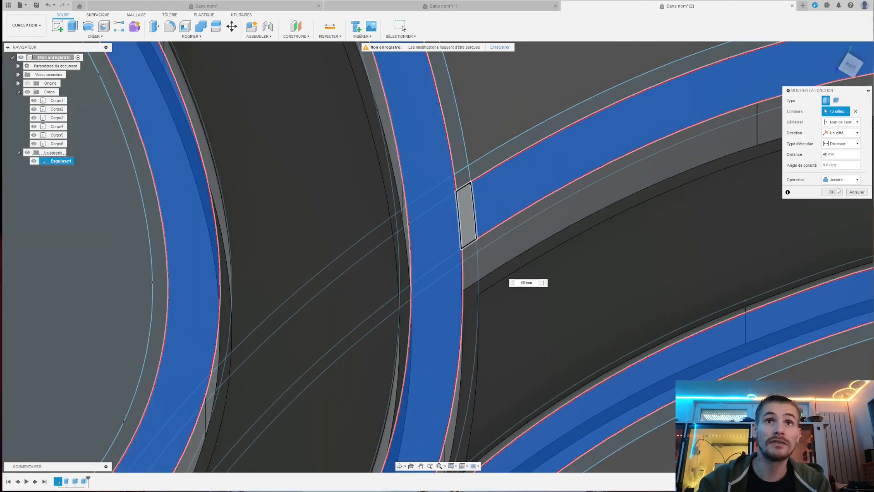
pyautogui.click(465, 267)
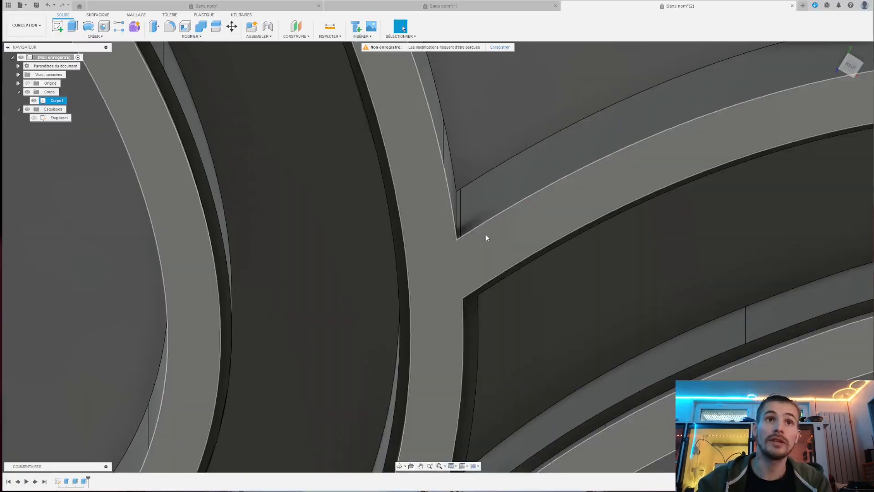
# Check the completed border around the MIDG letters from above, and show the outline sketch again
pyautogui.scroll(-5, 485, 234)
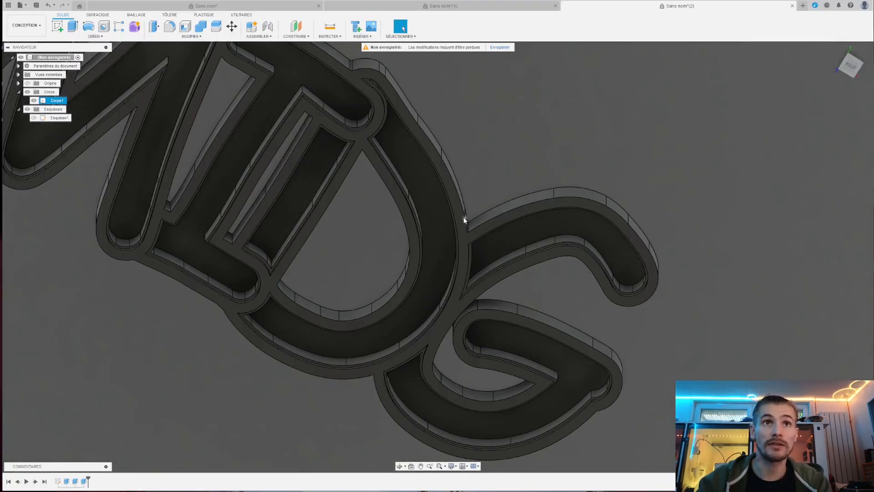
pyautogui.scroll(3, 512, 286)
pyautogui.scroll(-5, 512, 283)
pyautogui.scroll(4, 449, 302)
pyautogui.keyDown('shift'); pyautogui.moveTo(442, 291); pyautogui.dragTo(421, 321, button='middle'); pyautogui.keyUp('shift')
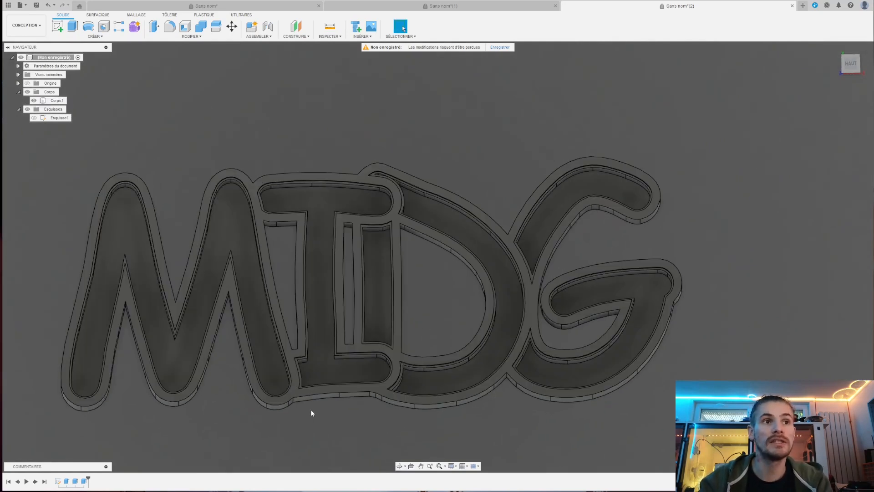
pyautogui.scroll(-2, 615, 326)
pyautogui.scroll(3, 587, 313)
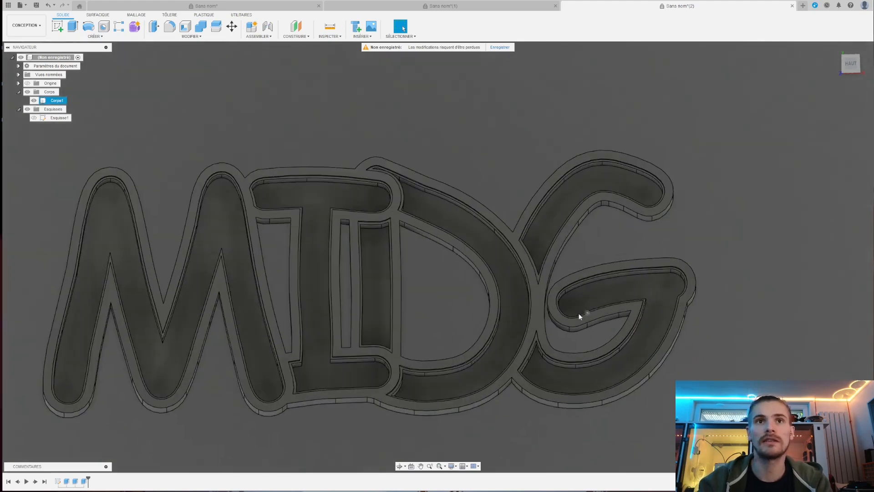
pyautogui.scroll(-4, 494, 285)
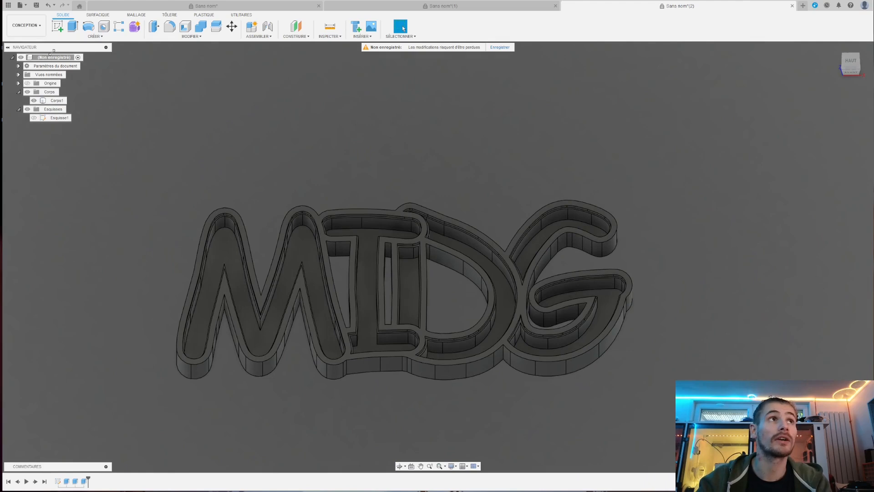
pyautogui.click(33, 117)
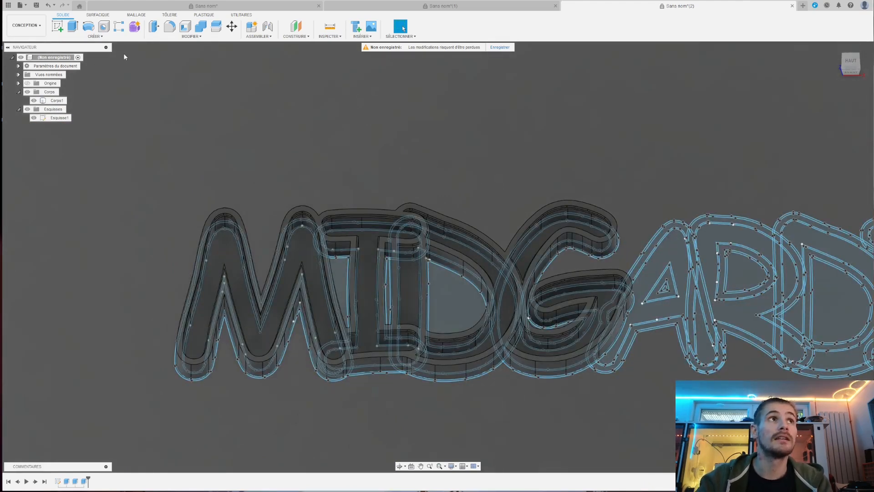
# Start a surface extrusion and select the closed inner-edge border contours of the M and the first I
pyautogui.click(98, 14)
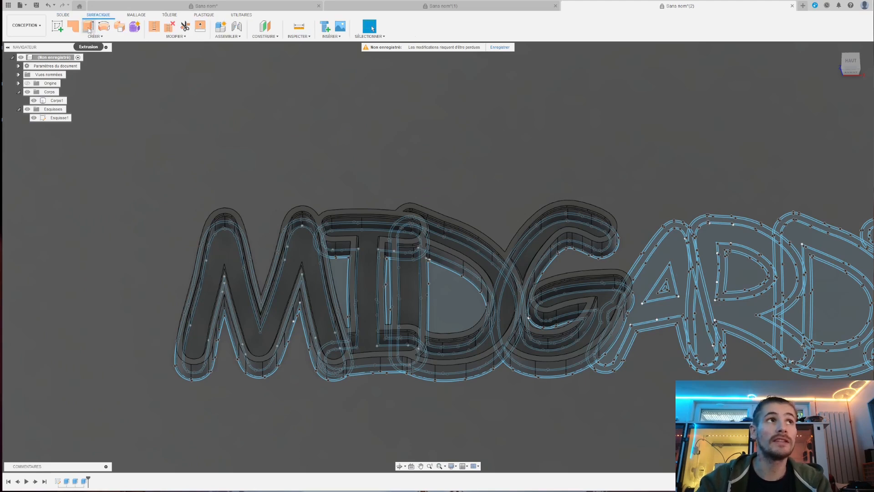
pyautogui.click(88, 27)
pyautogui.scroll(5, 211, 401)
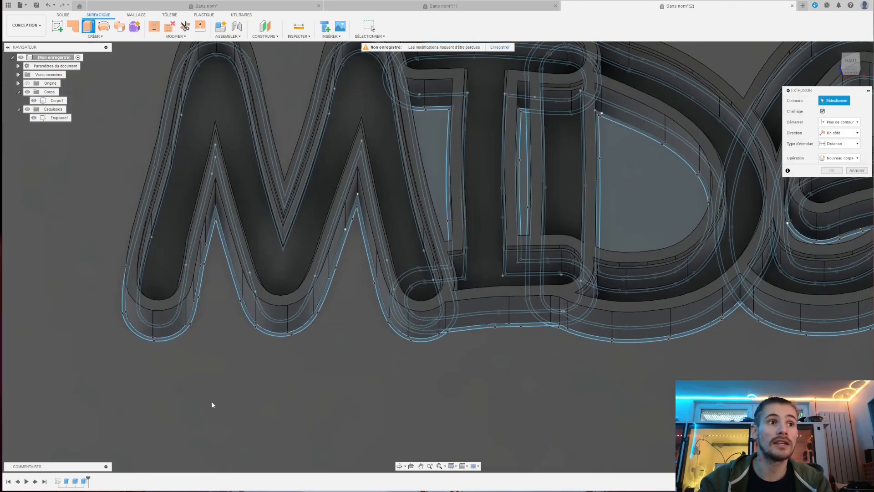
pyautogui.click(171, 337)
pyautogui.scroll(4, 173, 335)
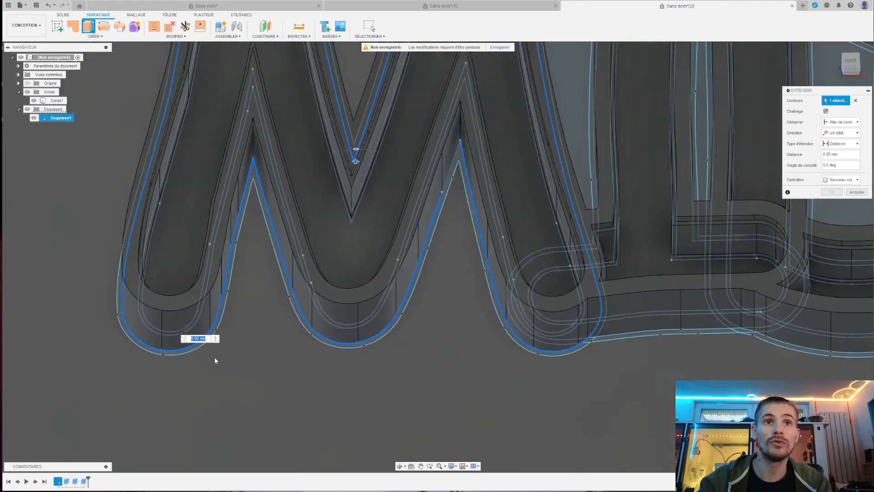
pyautogui.scroll(-2, 452, 363)
pyautogui.scroll(8, 546, 353)
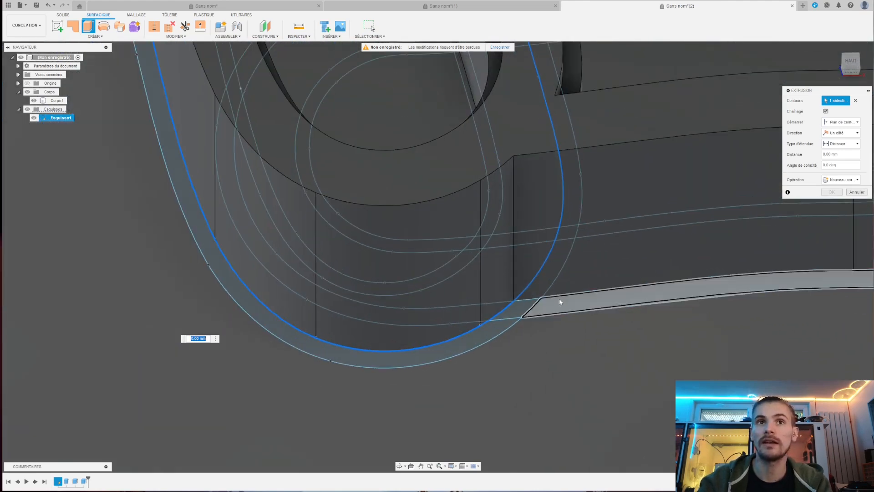
pyautogui.click(560, 301)
pyautogui.scroll(-5, 382, 350)
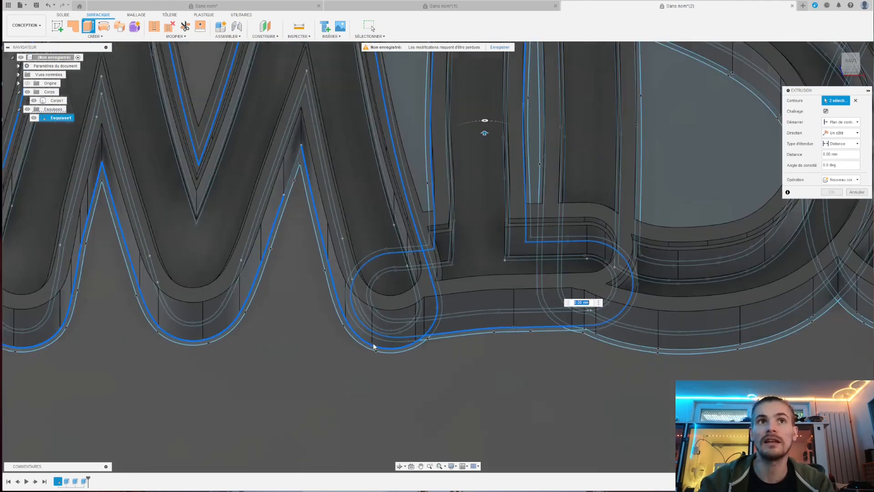
pyautogui.scroll(7, 433, 256)
pyautogui.keyDown('shift'); pyautogui.moveTo(436, 256); pyautogui.dragTo(529, 381, button='middle'); pyautogui.keyUp('shift')
pyautogui.scroll(-8, 458, 292)
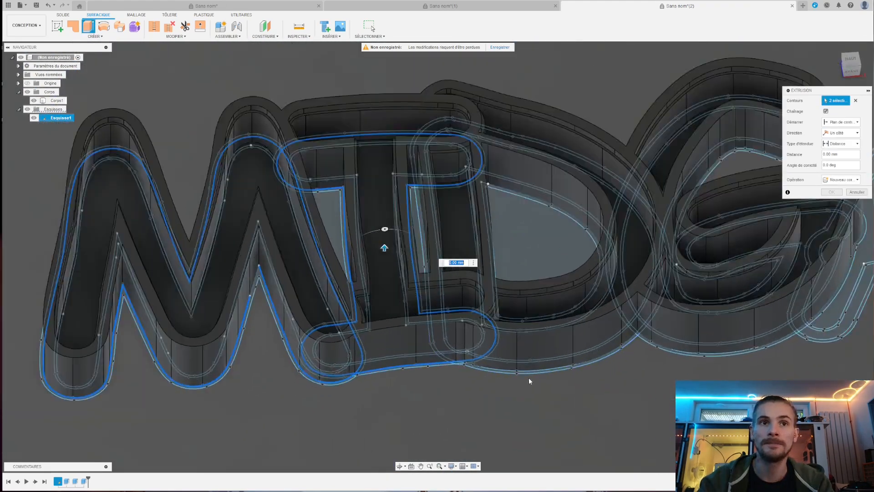
# Add the matching D and G border contours and extrude all four as 50 mm high surfaces
pyautogui.scroll(6, 500, 374)
pyautogui.click(473, 370)
pyautogui.scroll(-5, 473, 370)
pyautogui.scroll(2, 498, 345)
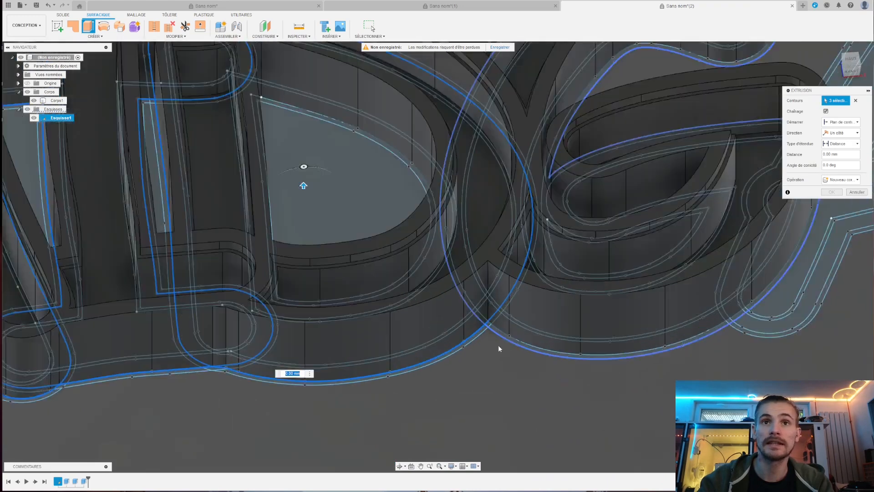
pyautogui.scroll(2, 498, 346)
pyautogui.click(568, 350)
pyautogui.scroll(-5, 412, 365)
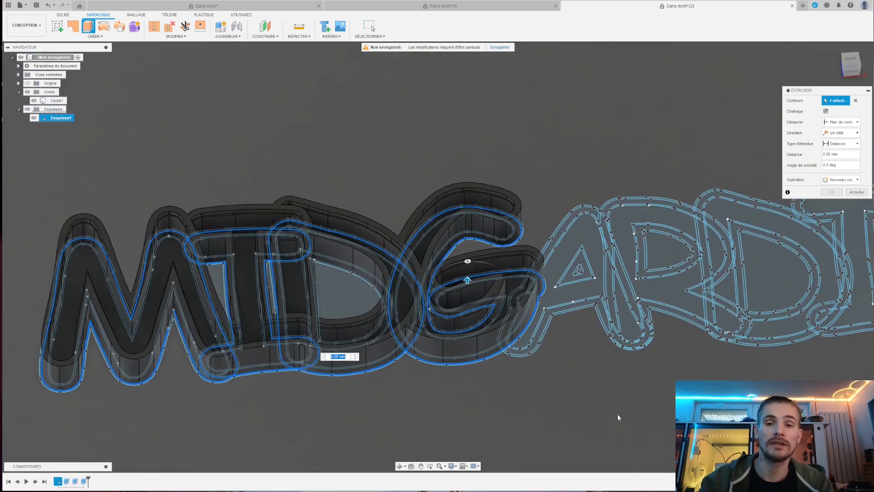
pyautogui.press('Return')
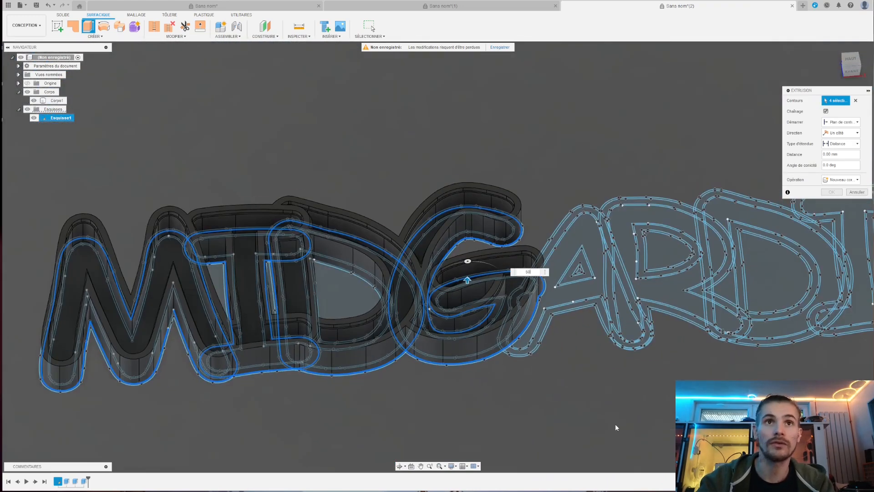
pyautogui.press('Return')
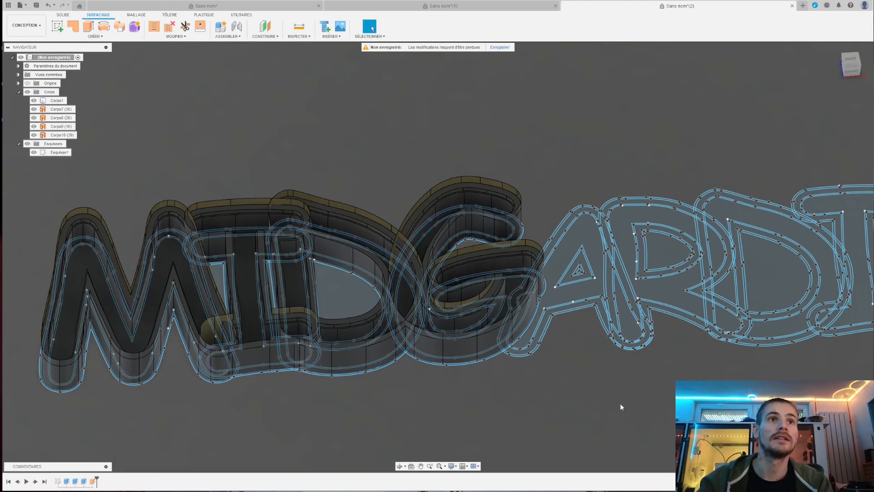
# Hide the outline sketch and the solid sign body so only the extruded letter surfaces are shown
pyautogui.click(33, 153)
pyautogui.click(34, 100)
pyautogui.scroll(-3, 503, 231)
pyautogui.scroll(5, 330, 296)
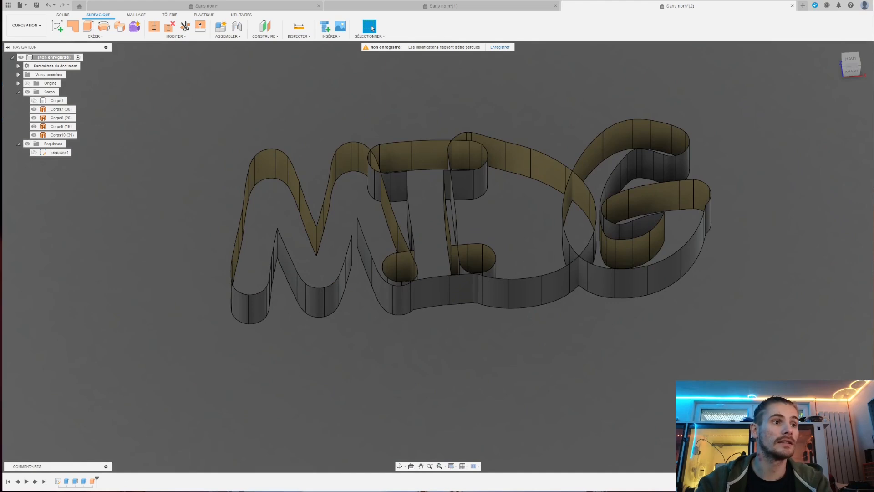
# Review the contours used by the surface extrusion and identify each letter's surface body
pyautogui.doubleClick(92, 481)
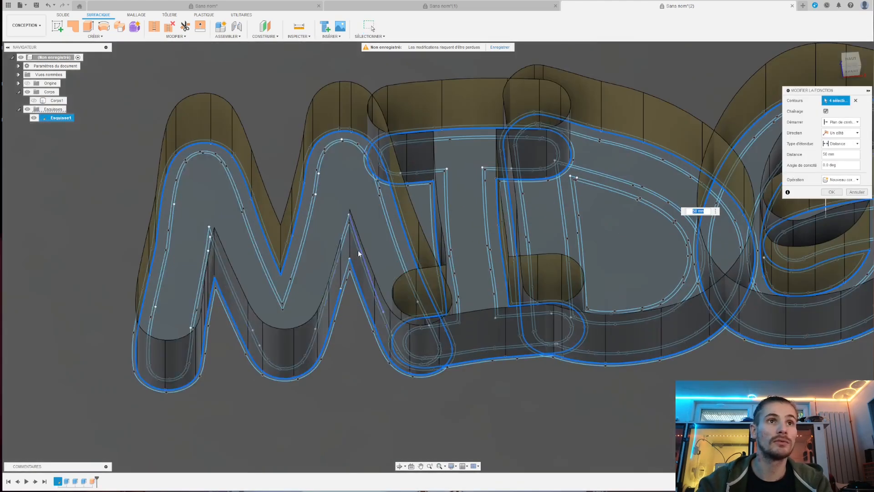
pyautogui.scroll(3, 358, 253)
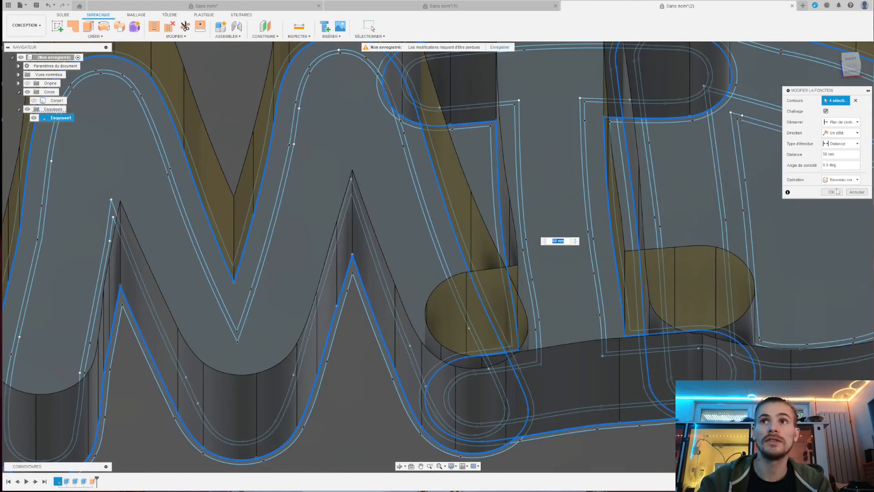
pyautogui.click(831, 192)
pyautogui.scroll(-5, 187, 245)
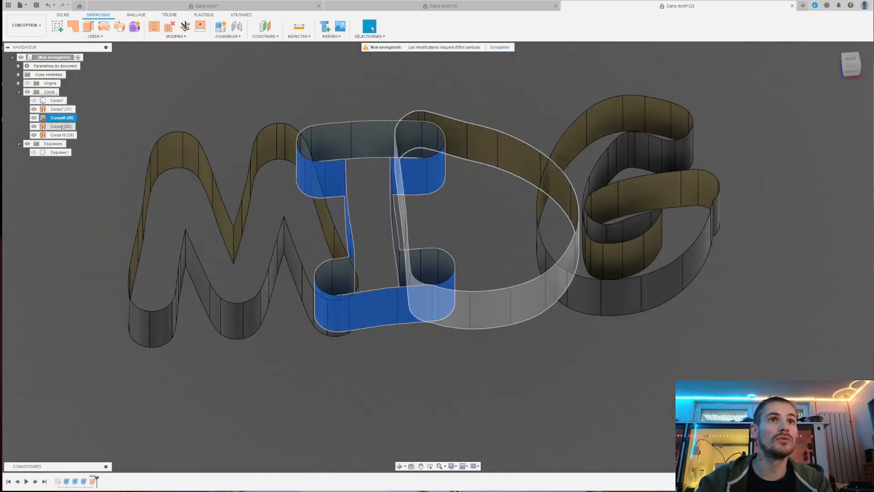
pyautogui.click(62, 127)
pyautogui.click(62, 135)
pyautogui.click(286, 105)
pyautogui.scroll(-3, 258, 92)
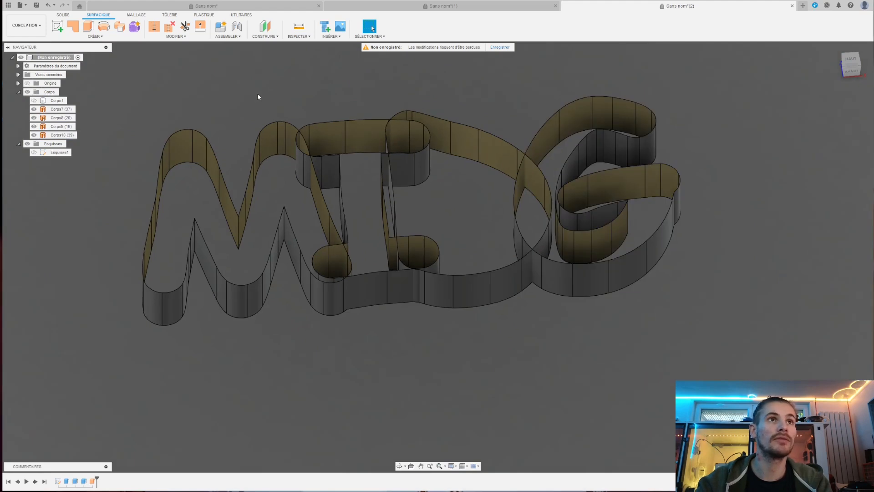
pyautogui.scroll(3, 231, 128)
# Thicken the M and D surfaces by 0.2 mm on one side as new bodies
pyautogui.click(98, 36)
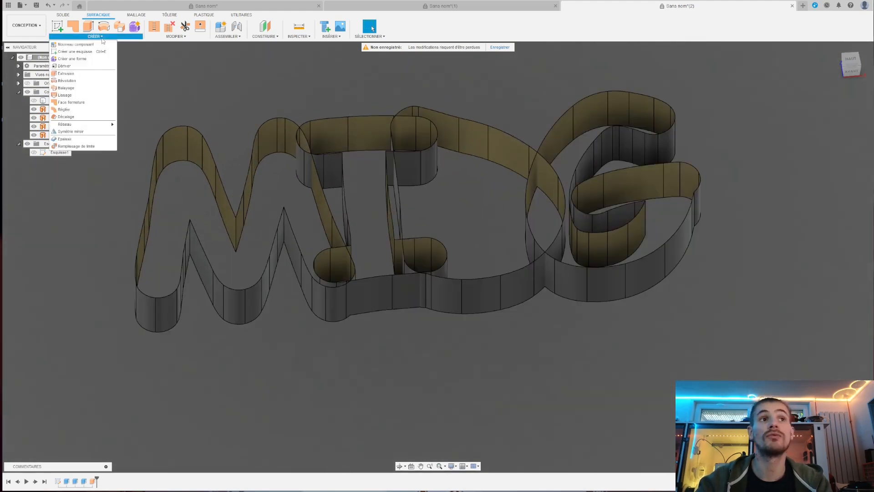
pyautogui.click(64, 139)
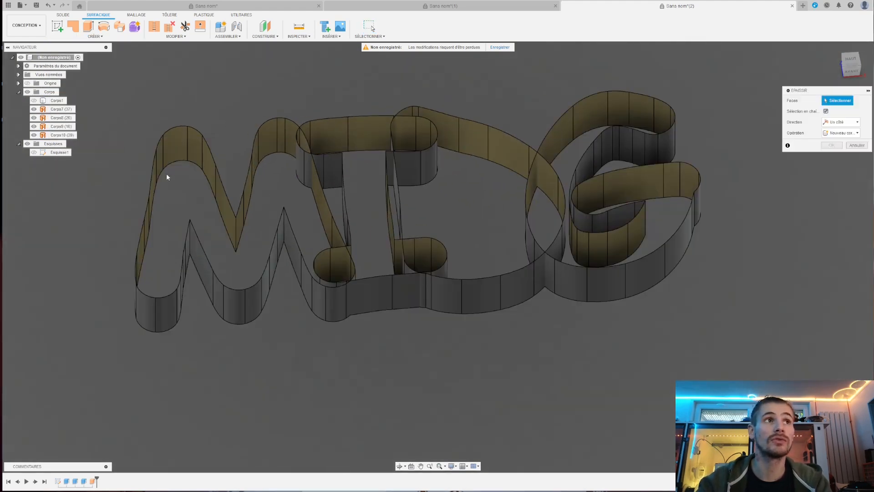
pyautogui.click(192, 160)
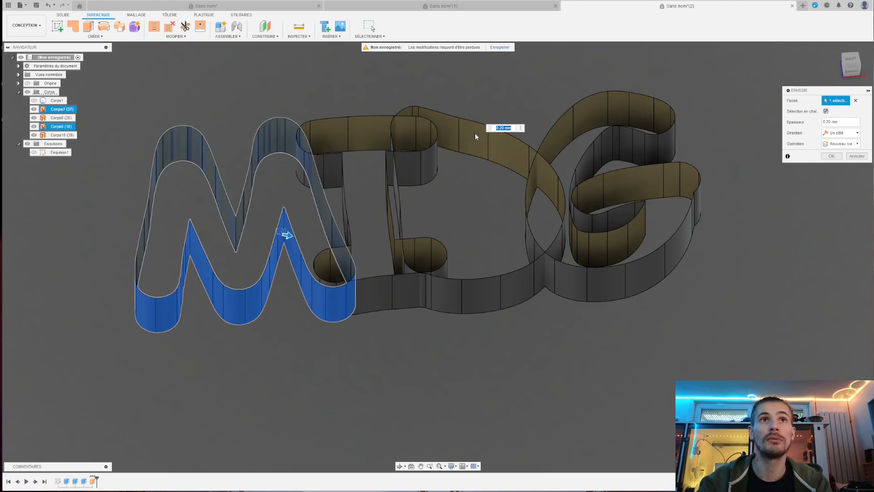
pyautogui.click(457, 132)
pyautogui.click(460, 133)
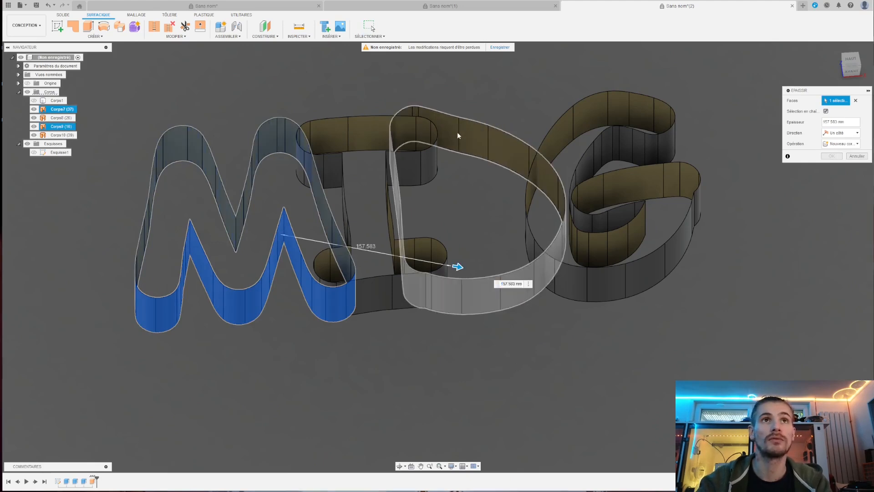
pyautogui.click(477, 215)
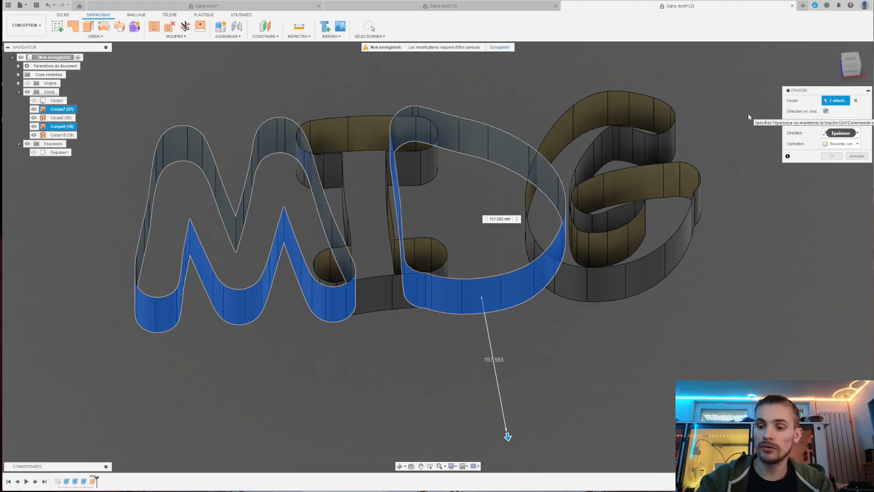
pyautogui.write('0.2')
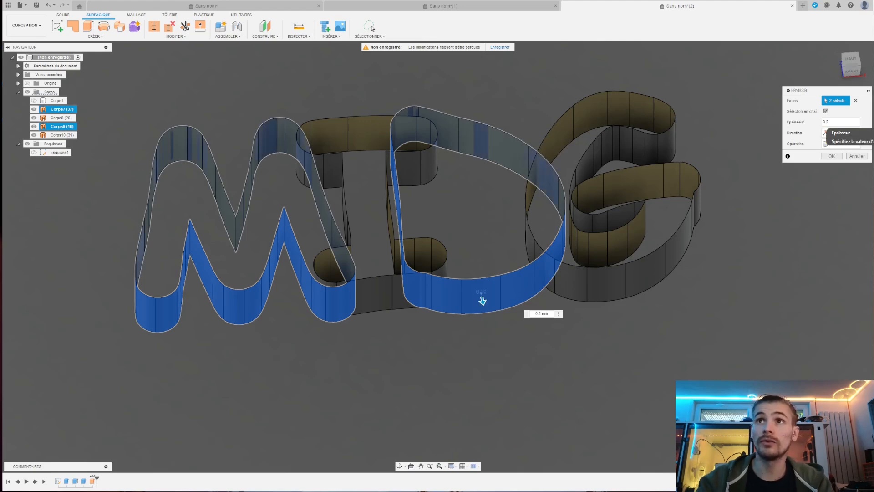
pyautogui.click(826, 158)
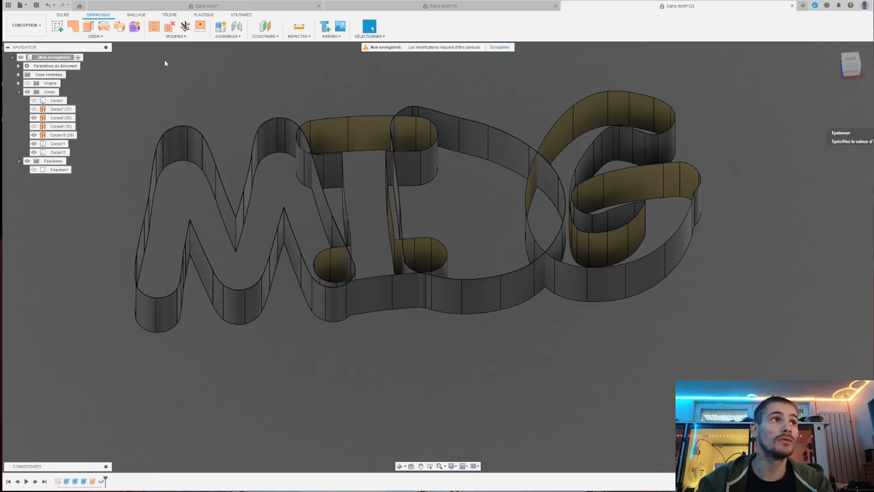
# Thicken the I and G surfaces by 0.20 mm on one side as new bodies
pyautogui.click(96, 36)
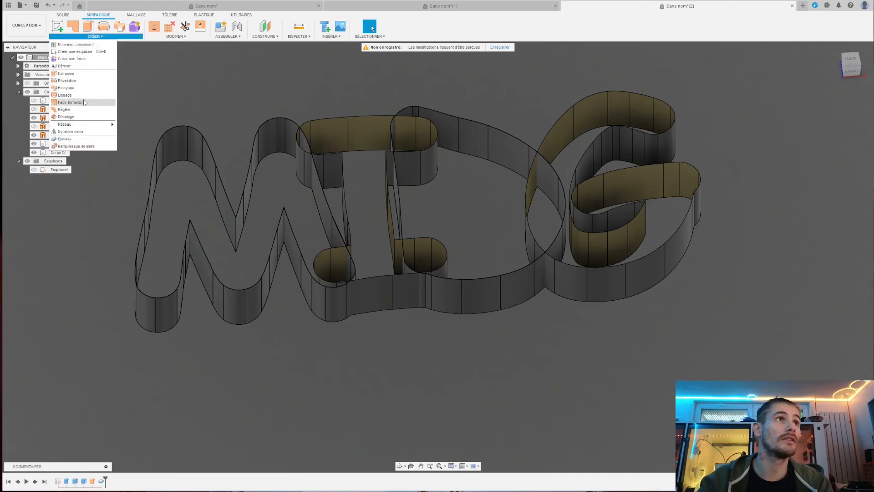
pyautogui.click(68, 138)
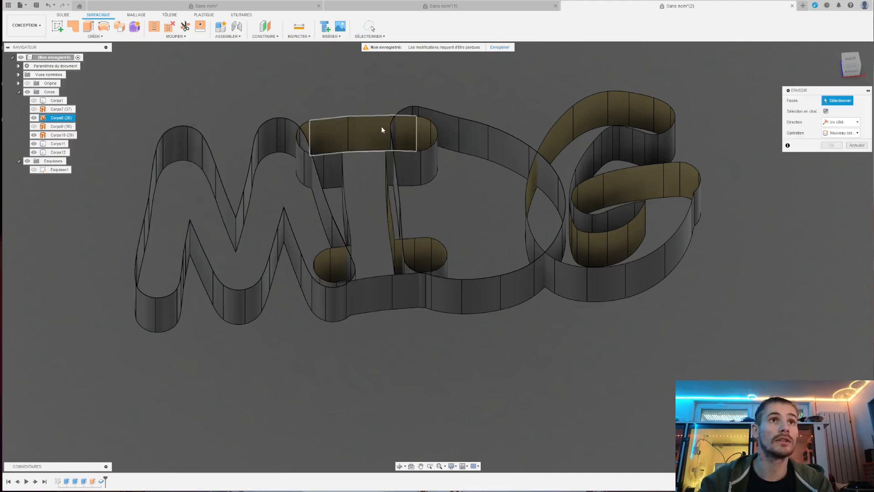
pyautogui.click(351, 152)
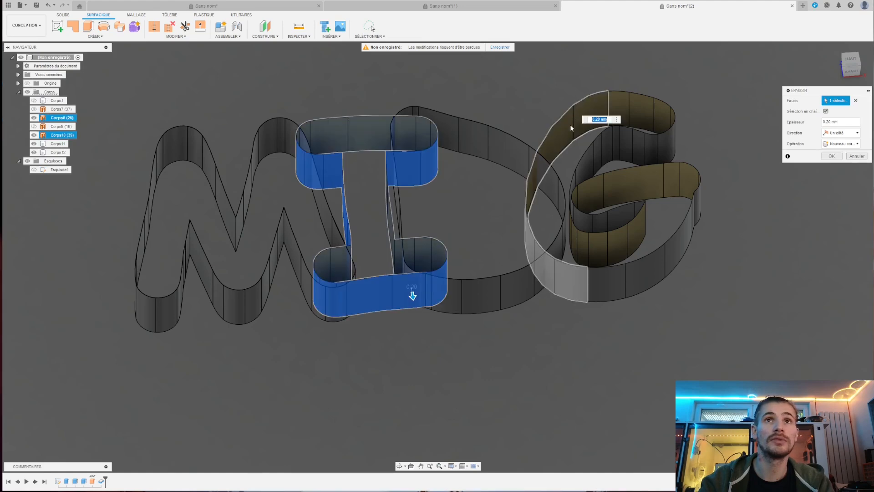
pyautogui.click(607, 100)
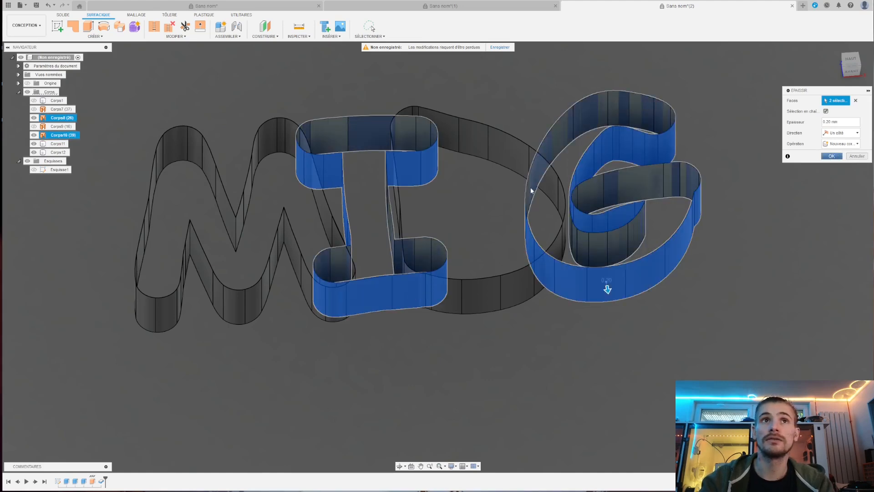
pyautogui.click(833, 156)
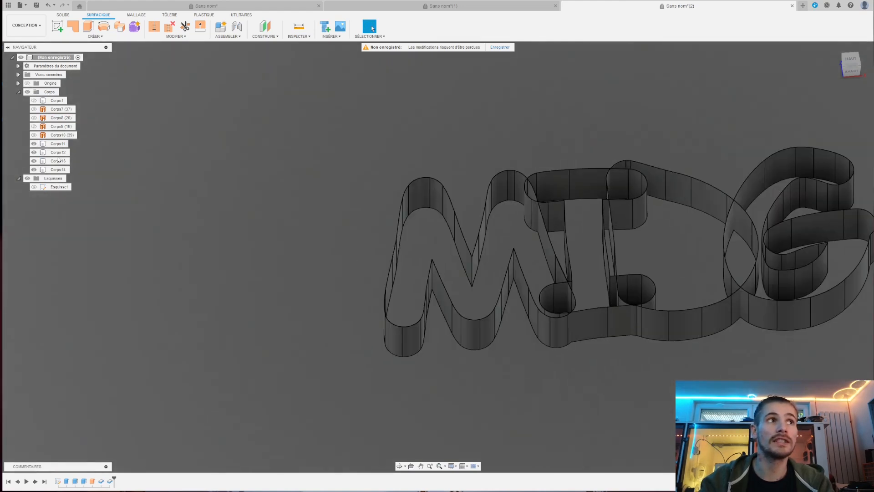
# Show the solid sign body again and inspect it together with the thin M, I, D and G outline bodies
pyautogui.moveTo(642, 198); pyautogui.dragTo(461, 194, button='middle')
pyautogui.keyDown('shift'); pyautogui.moveTo(554, 215); pyautogui.dragTo(561, 291, button='middle'); pyautogui.keyUp('shift')
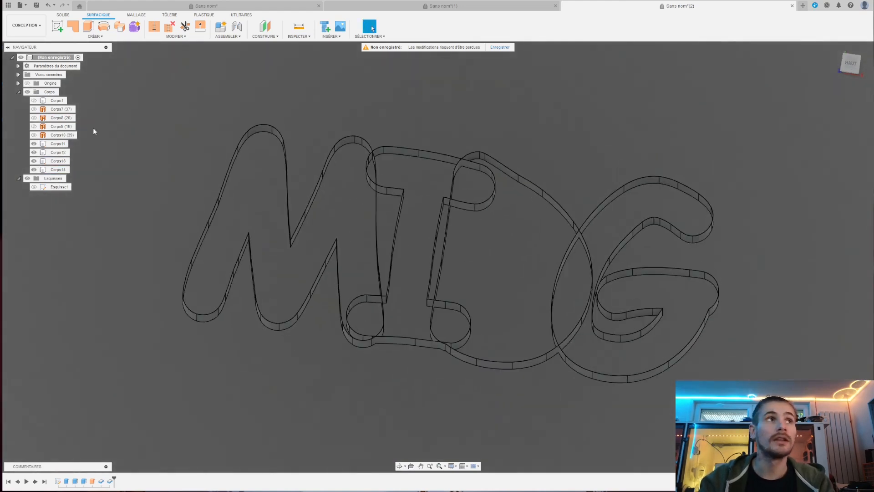
pyautogui.click(34, 100)
pyautogui.scroll(-4, 409, 184)
pyautogui.keyDown('shift'); pyautogui.moveTo(417, 189); pyautogui.dragTo(419, 134, button='middle'); pyautogui.keyUp('shift')
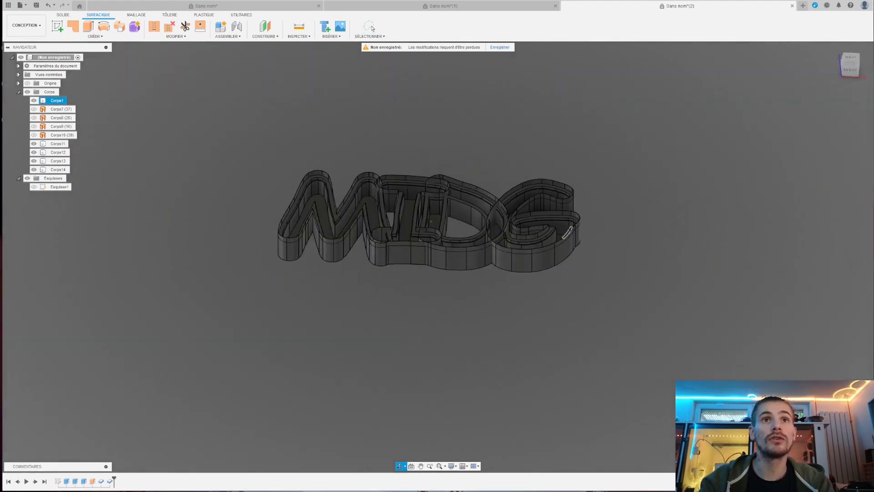
pyautogui.scroll(4, 523, 247)
pyautogui.scroll(2, 523, 248)
pyautogui.keyDown('shift'); pyautogui.moveTo(539, 217); pyautogui.dragTo(542, 249, button='middle'); pyautogui.keyUp('shift')
pyautogui.scroll(-4, 540, 247)
pyautogui.scroll(4, 544, 208)
pyautogui.scroll(-5, 573, 204)
pyautogui.click(232, 88)
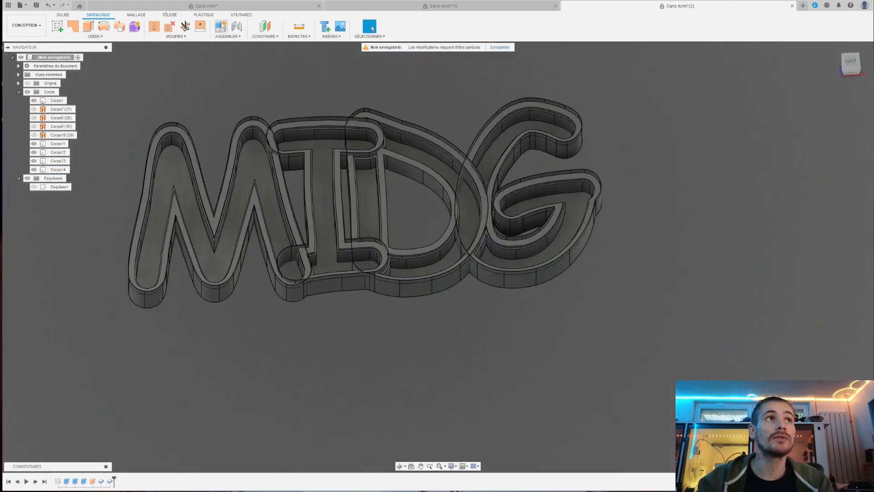
# Cut the thin M outline body from the solid sign body with Combine, without keeping the tool
pyautogui.click(69, 14)
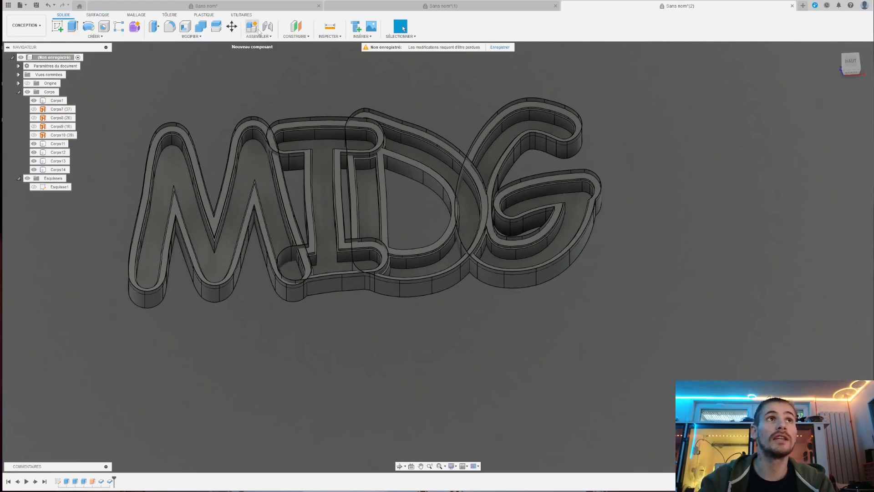
pyautogui.click(201, 26)
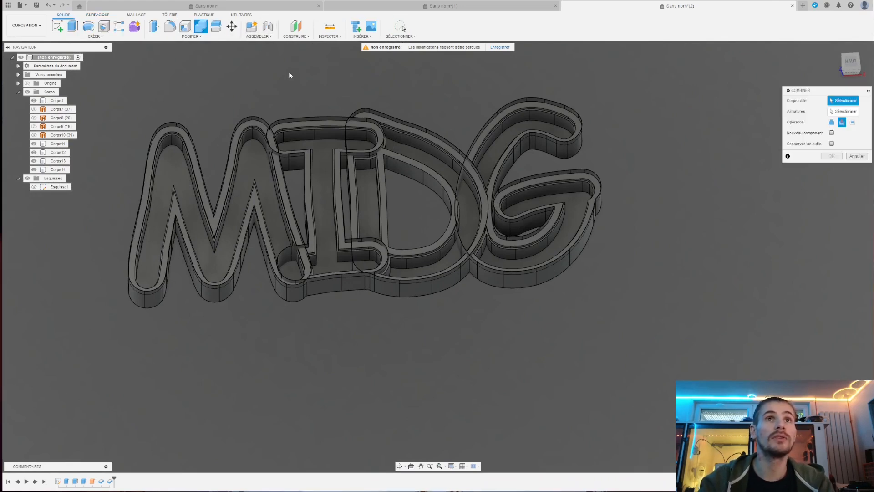
pyautogui.click(572, 206)
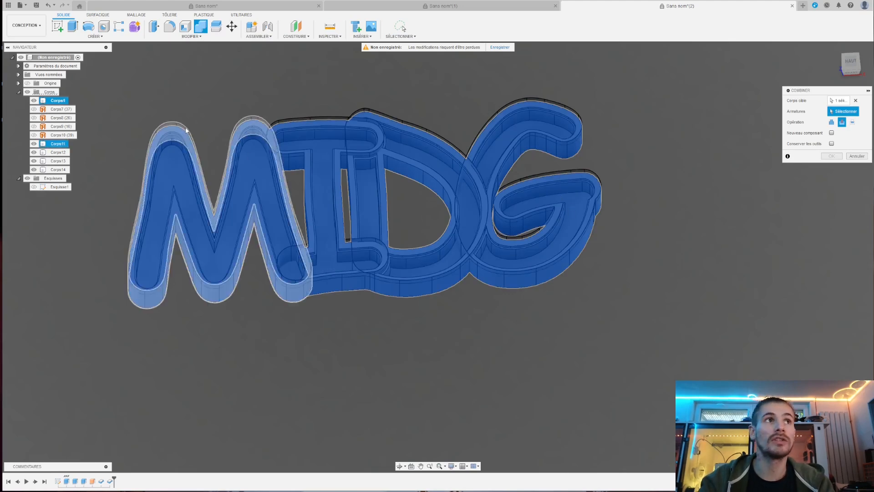
pyautogui.click(210, 200)
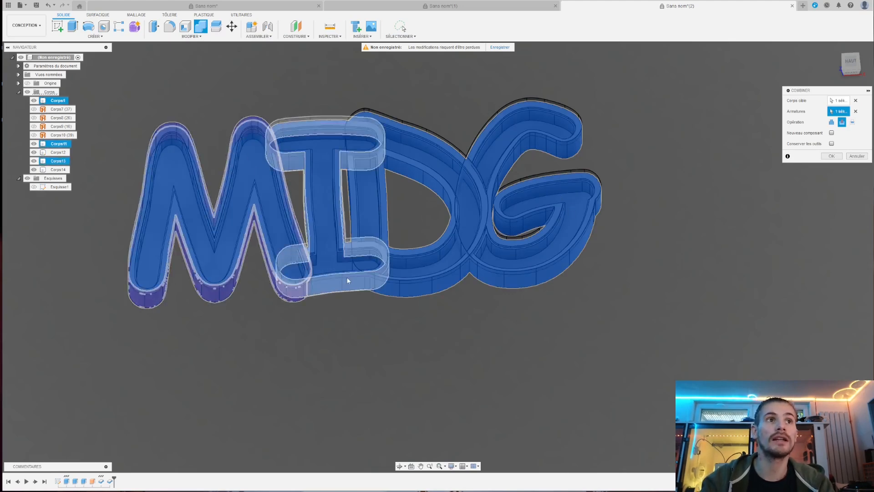
pyautogui.click(347, 277)
pyautogui.scroll(5, 316, 261)
pyautogui.scroll(-4, 342, 304)
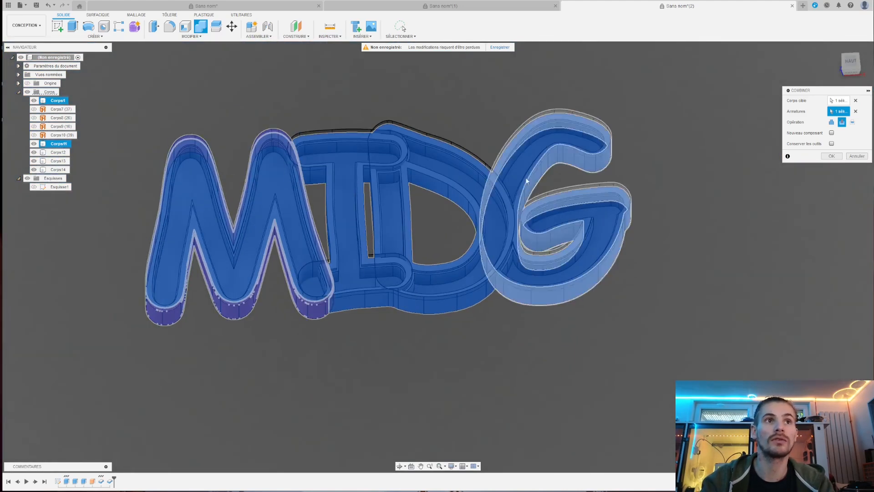
pyautogui.click(831, 156)
# Cut the thin I outline body from the remaining IDG sign body with Combine
pyautogui.click(206, 28)
pyautogui.click(539, 138)
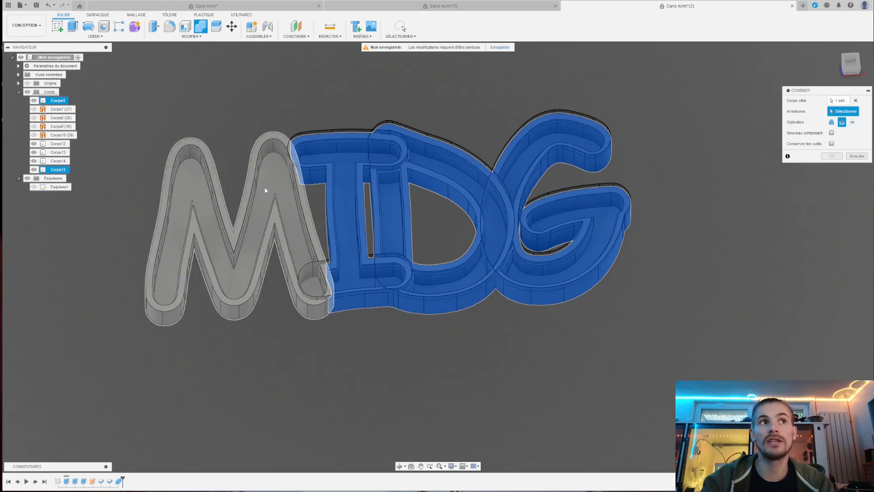
pyautogui.click(340, 130)
pyautogui.click(831, 156)
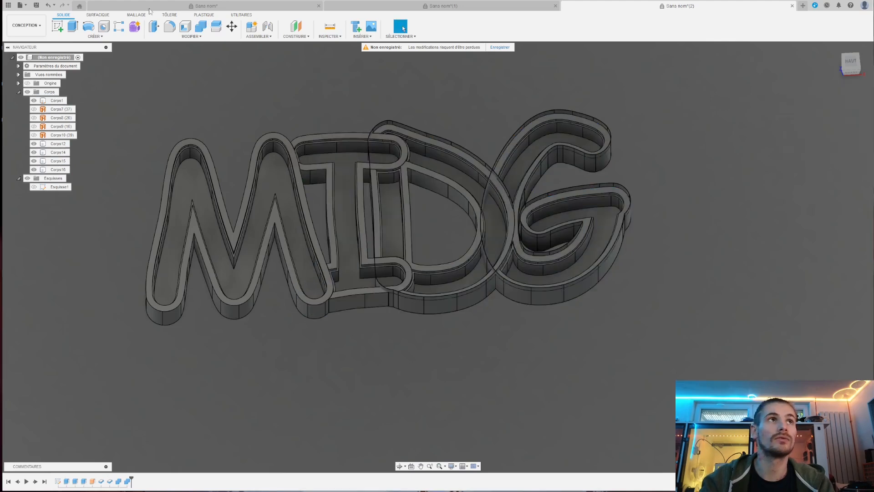
# Cut the thin D outline body from the joined DG sign body with Combine
pyautogui.click(201, 26)
pyautogui.click(541, 143)
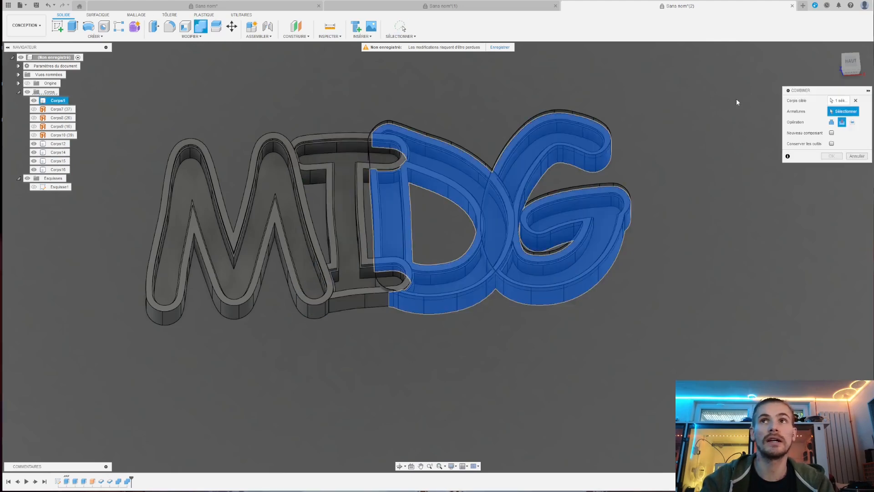
pyautogui.click(452, 143)
pyautogui.press('Return')
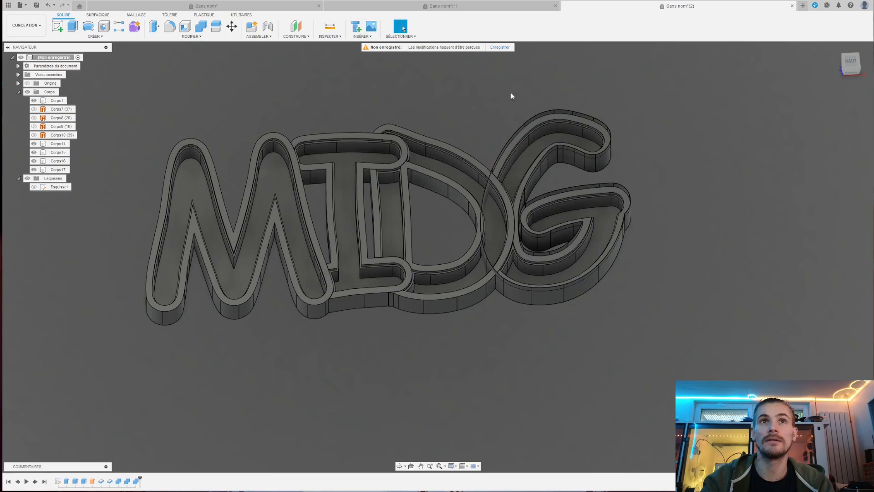
# Cut the thin G outline body from the G section of the sign with Combine
pyautogui.click(202, 28)
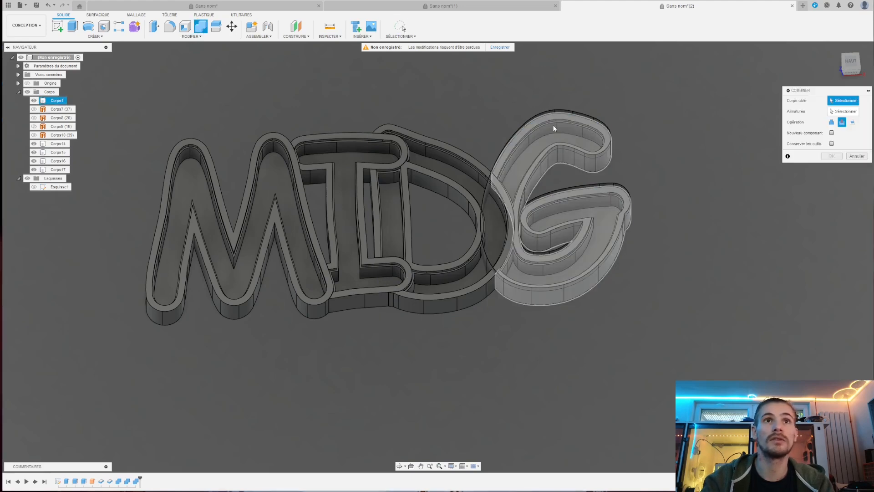
pyautogui.click(555, 118)
pyautogui.click(529, 119)
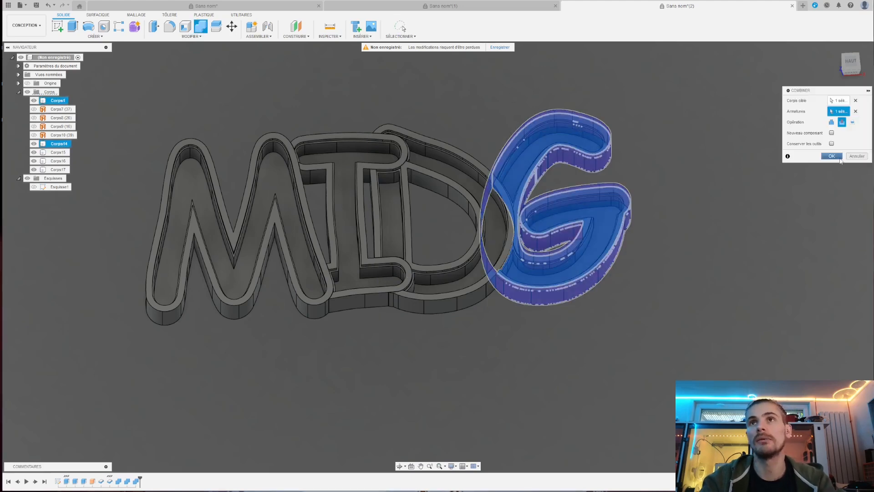
pyautogui.click(831, 156)
# Check the separation between the letters by temporarily hiding the I body and inspecting its neighbours, and show it again
pyautogui.scroll(-3, 475, 208)
pyautogui.scroll(5, 475, 208)
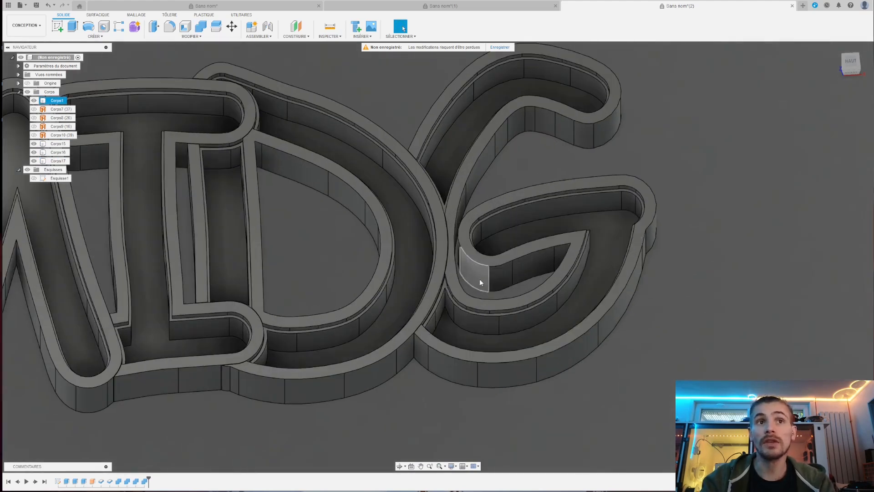
pyautogui.scroll(-2, 480, 277)
pyautogui.moveTo(407, 231); pyautogui.dragTo(481, 219, button='middle')
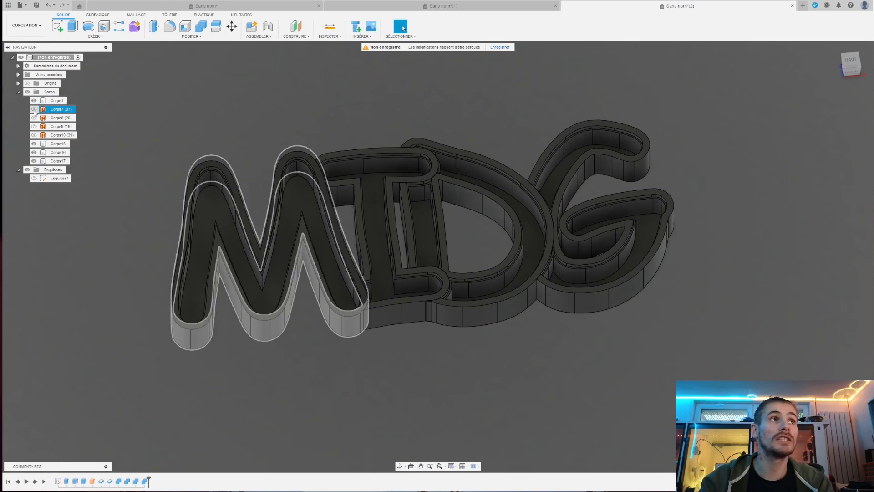
pyautogui.click(34, 153)
pyautogui.scroll(-2, 492, 237)
pyautogui.scroll(5, 437, 209)
pyautogui.moveTo(437, 209)
pyautogui.keyDown('shift'); pyautogui.mouseDown(button='middle')
pyautogui.moveTo(403, 237)
pyautogui.moveTo(427, 204)
pyautogui.moveTo(502, 183)
pyautogui.moveTo(494, 123)
pyautogui.moveTo(494, 173)
pyautogui.moveTo(423, 211)
pyautogui.mouseUp(button='middle'); pyautogui.keyUp('shift')
pyautogui.scroll(-3, 422, 212)
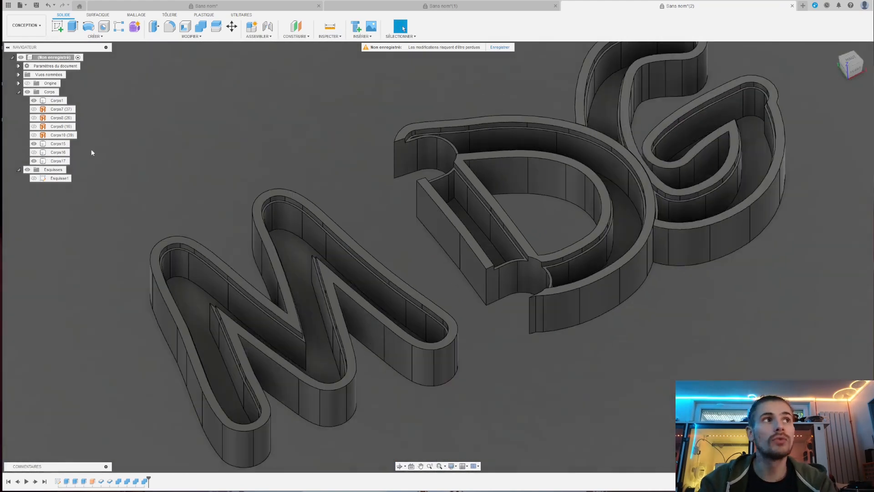
pyautogui.click(34, 152)
pyautogui.scroll(-3, 257, 174)
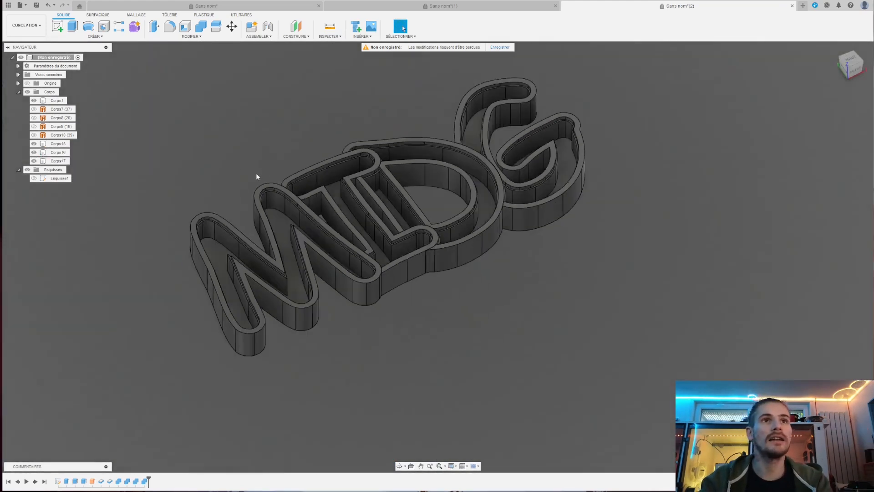
# Show the four letter-outline surface bodies Corps7 to Corps10 again over the separated letters
pyautogui.scroll(3, 256, 177)
pyautogui.click(34, 109)
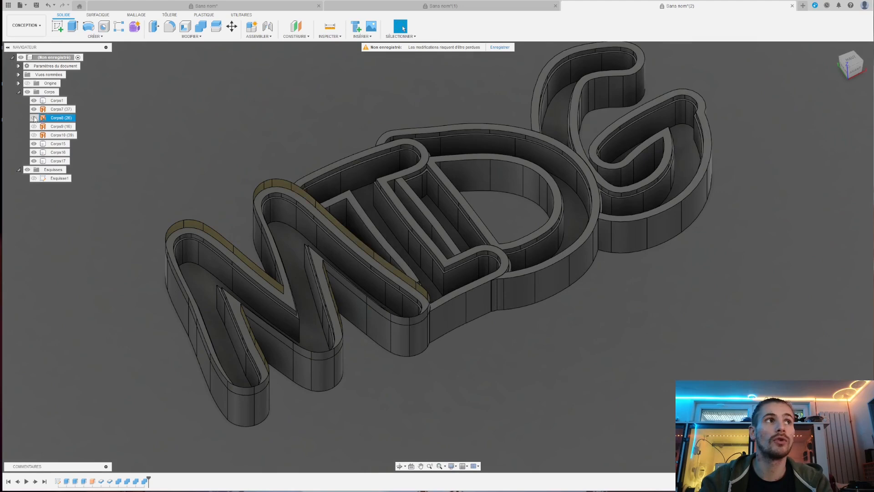
pyautogui.click(34, 117)
pyautogui.click(34, 126)
pyautogui.click(35, 135)
pyautogui.scroll(-3, 413, 197)
pyautogui.scroll(2, 427, 188)
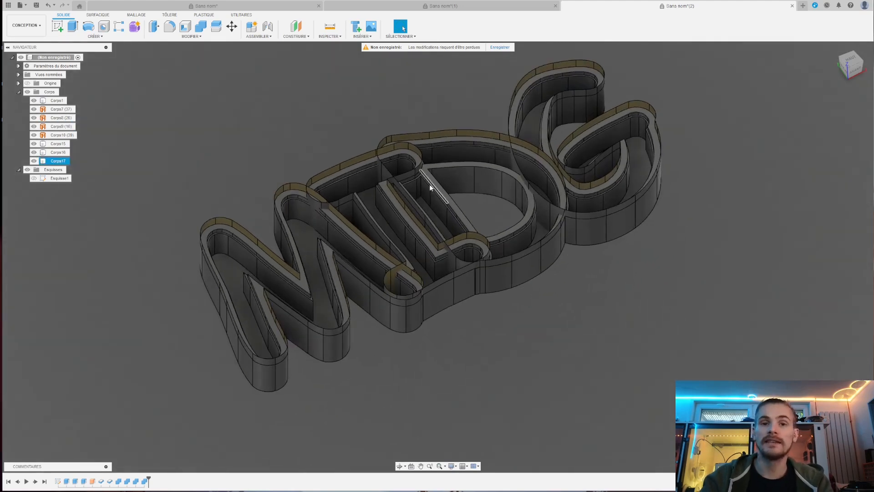